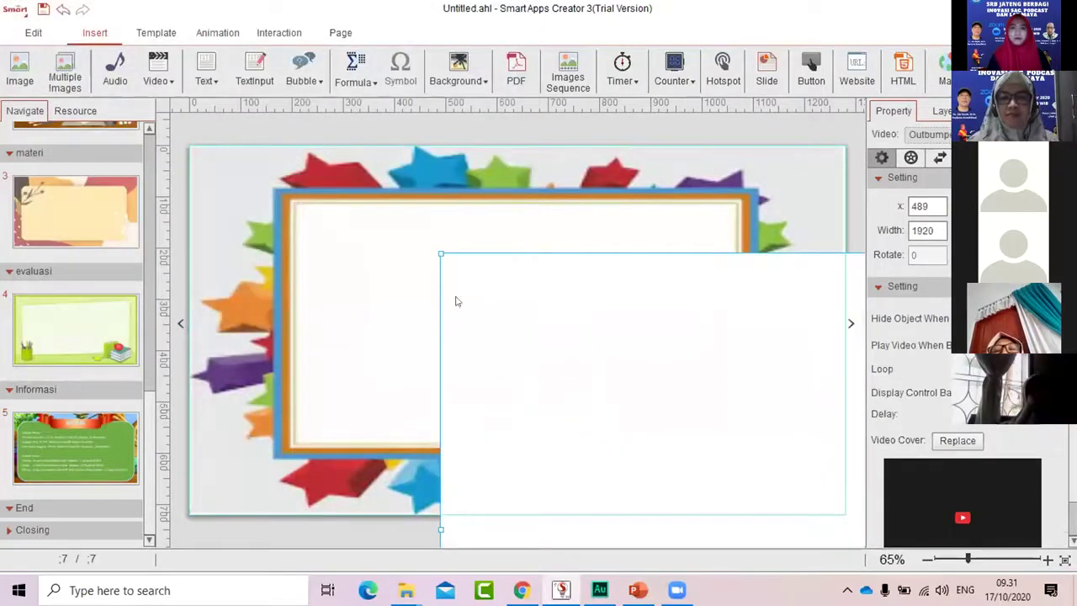
# Shrink the start page video to fit inside the white frame, then show the opening page
pyautogui.moveTo(440, 253); pyautogui.dragTo(390, 250)
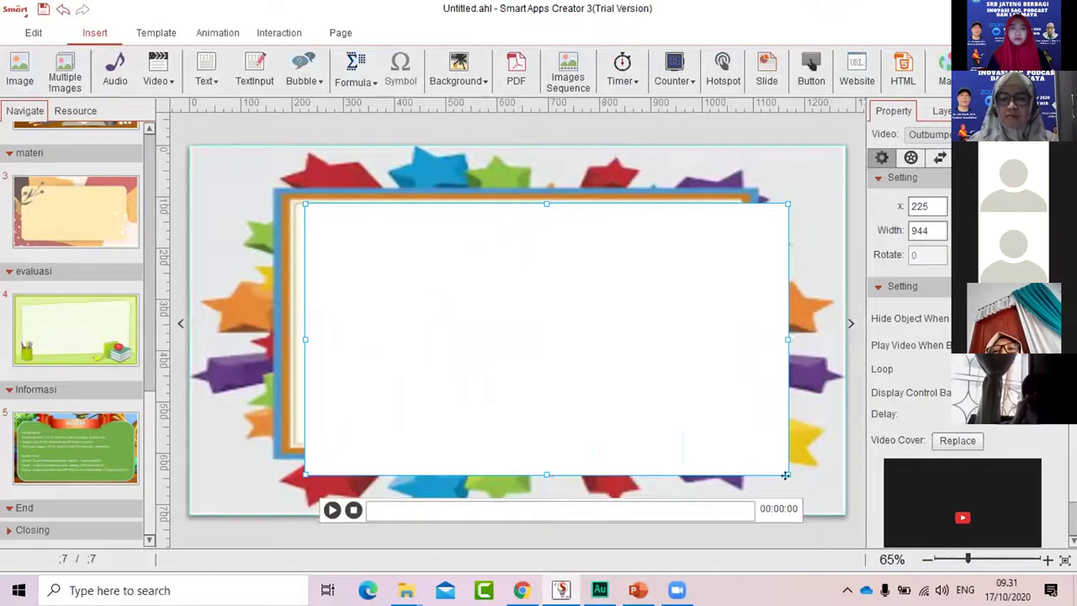
pyautogui.moveTo(780, 468); pyautogui.dragTo(712, 399)
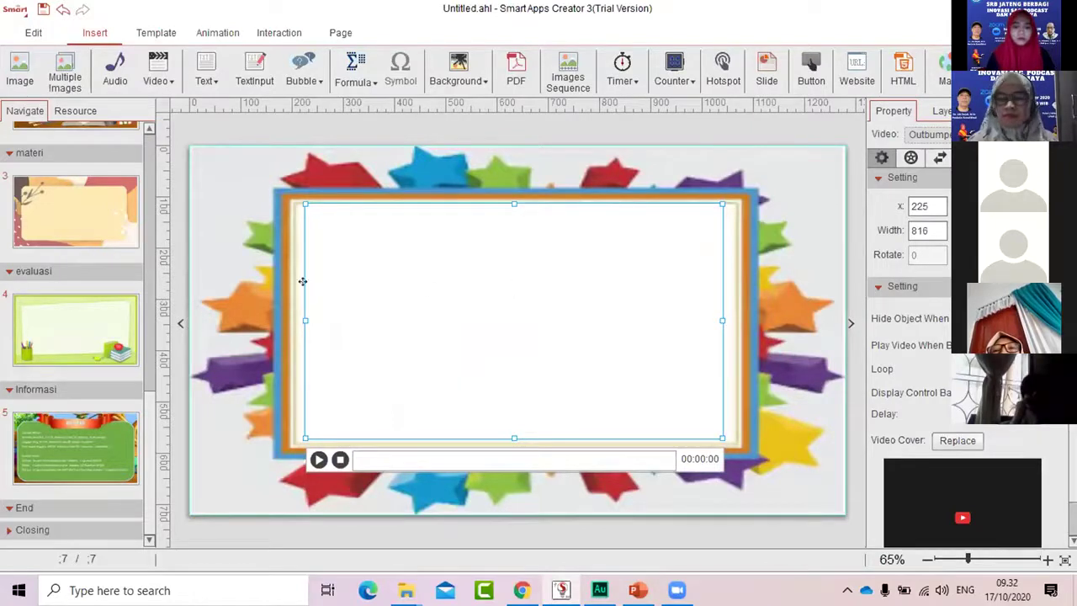
pyautogui.scroll(5, 3, 283)
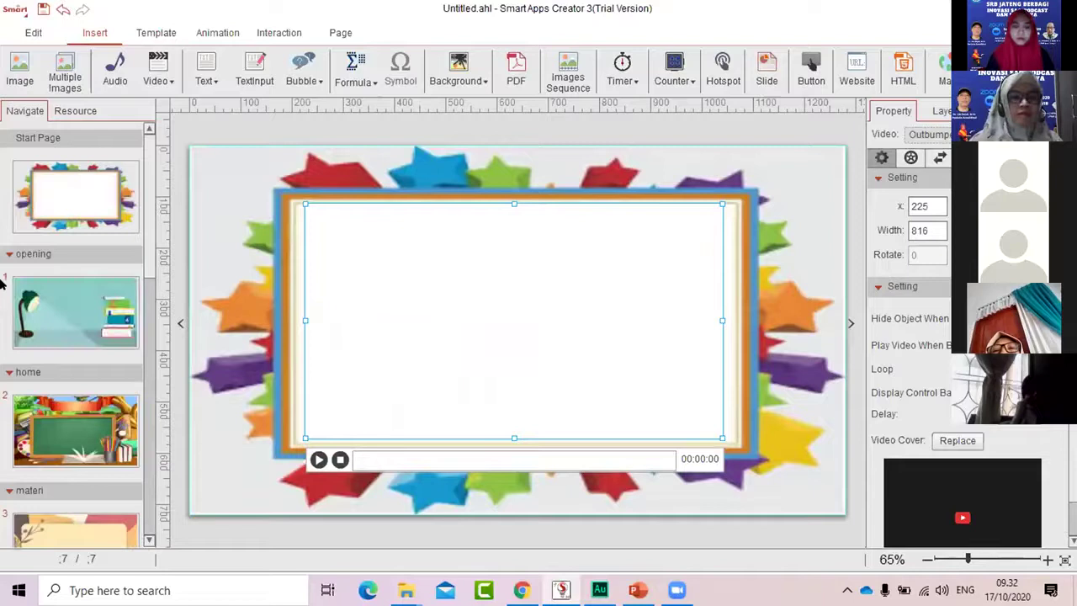
pyautogui.click(76, 297)
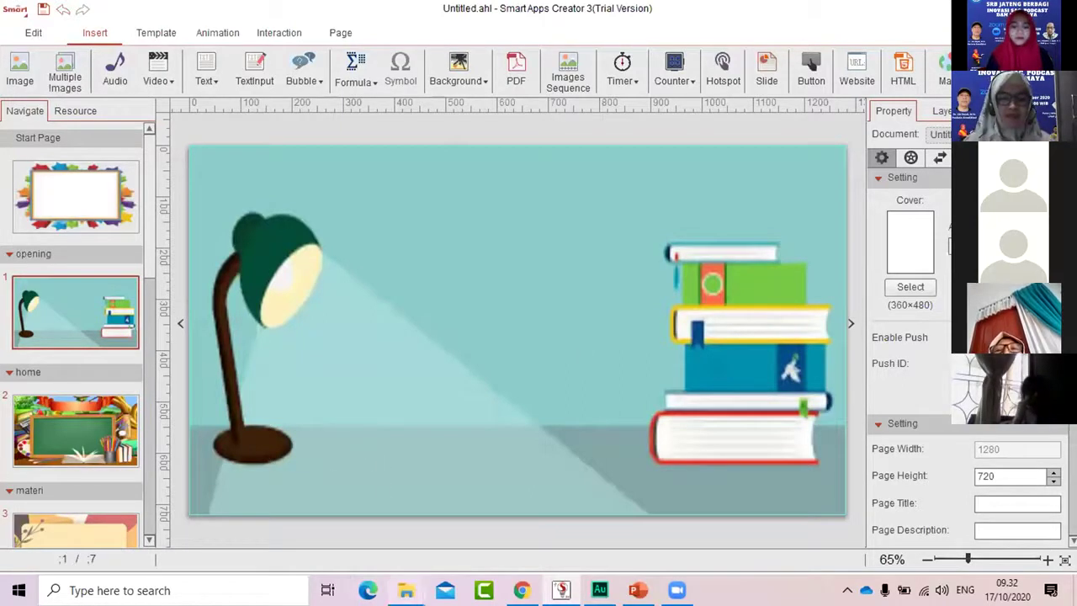
# Browse into the ASET folder of Sabtu Pak Abi, select Music, and return to Smart Apps Creator
pyautogui.moveTo(406, 590)
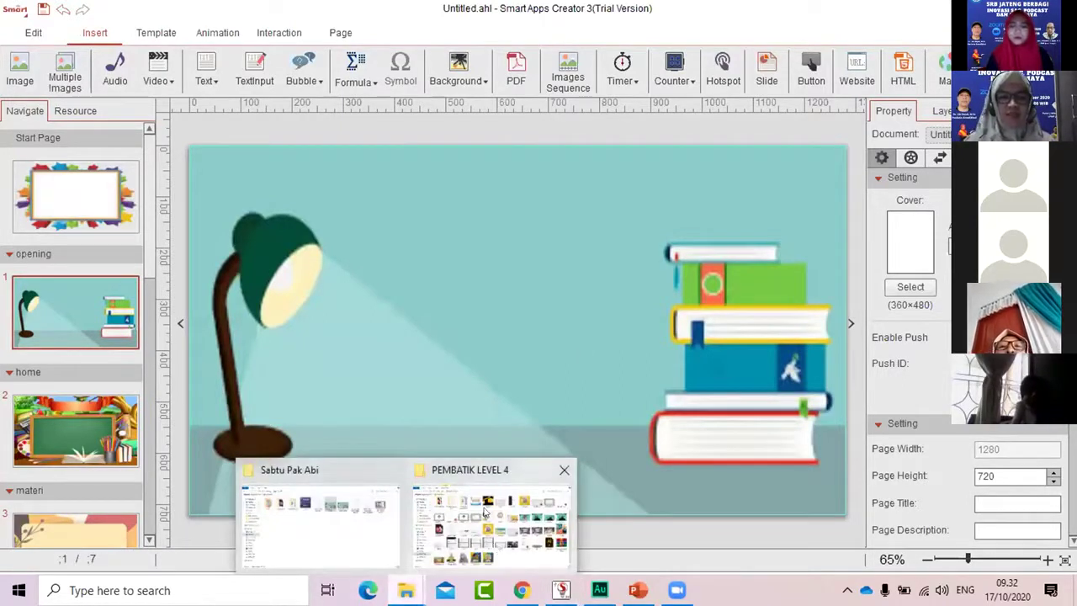
pyautogui.click(485, 511)
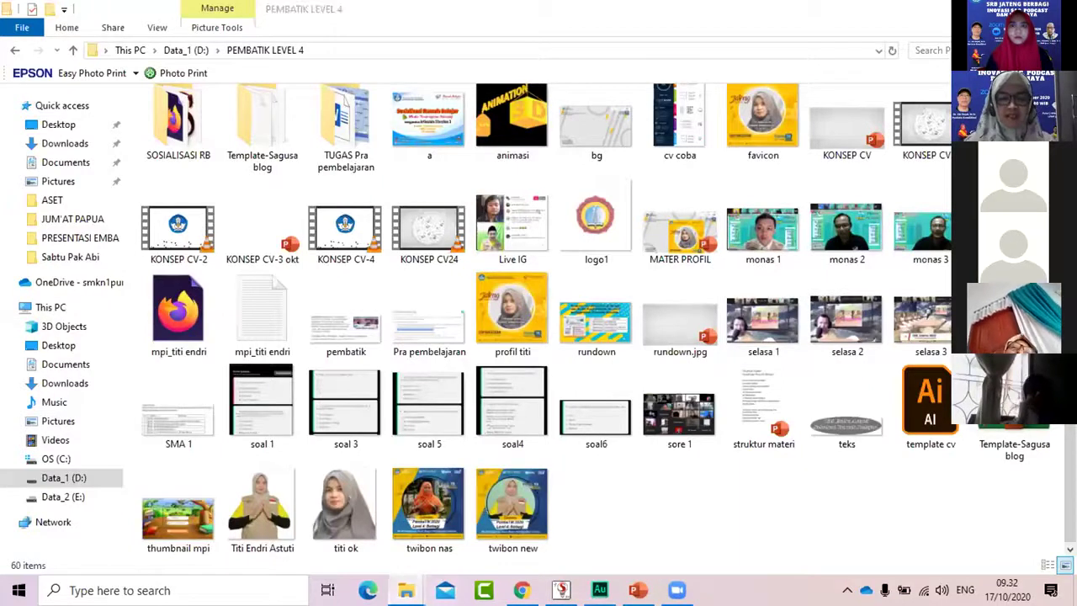
pyautogui.moveTo(406, 590)
pyautogui.click(359, 540)
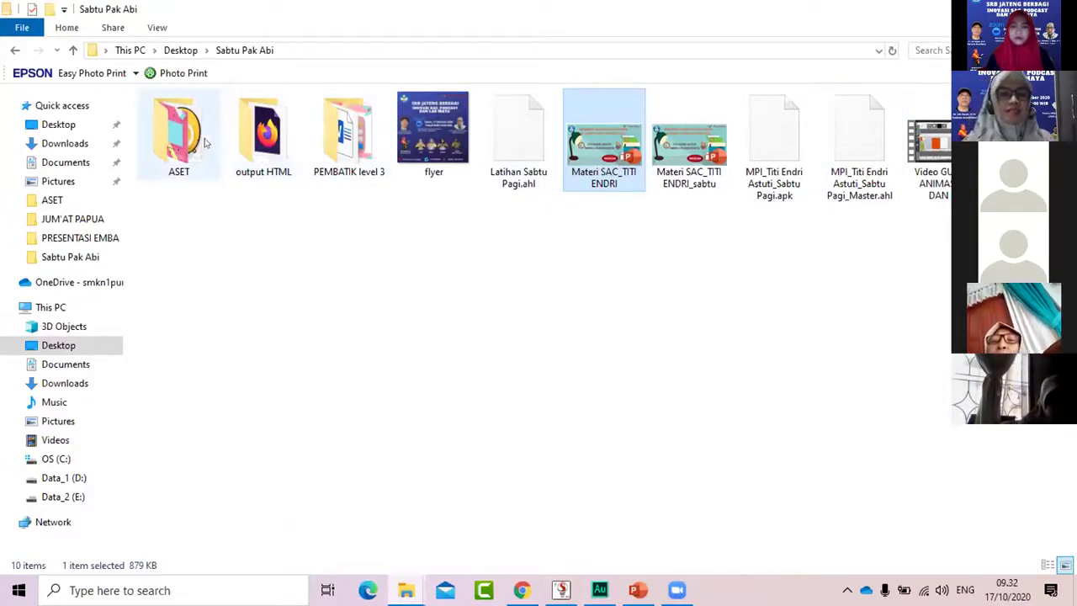
pyautogui.doubleClick(180, 135)
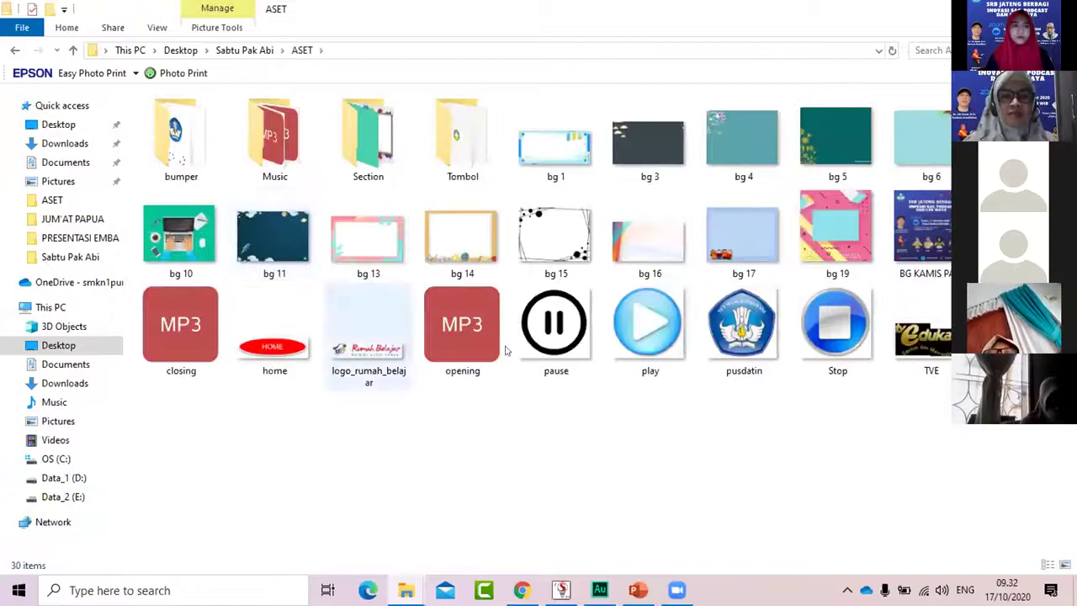
pyautogui.click(280, 160)
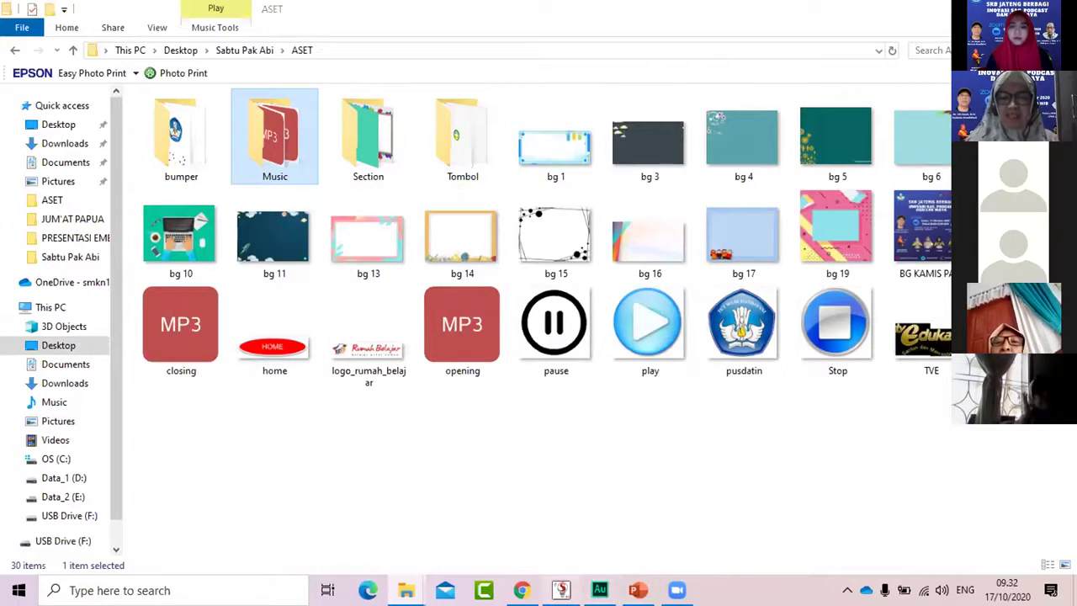
pyautogui.click(561, 590)
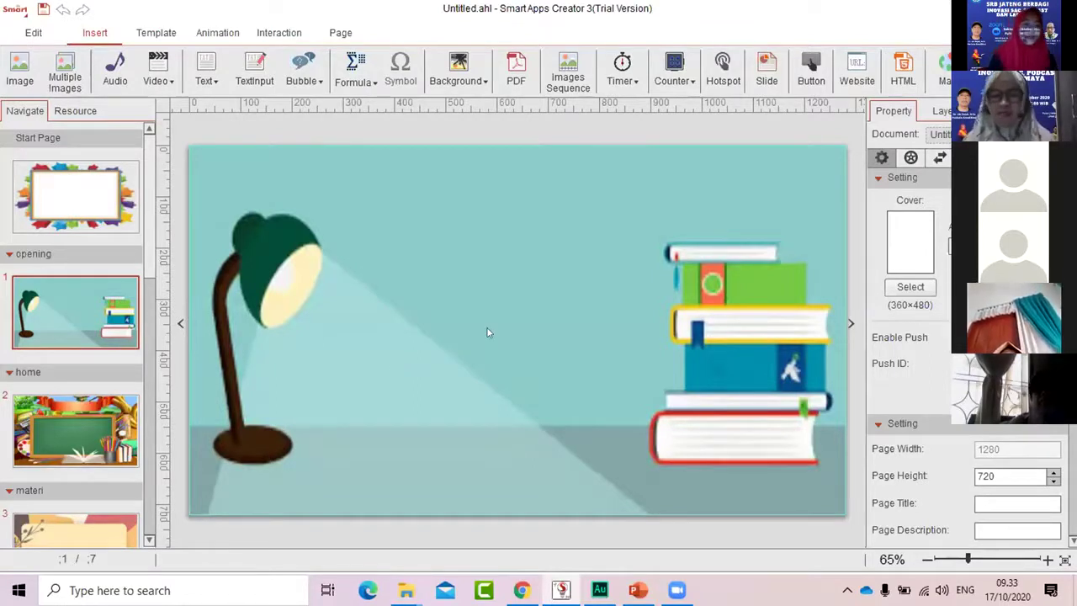
# Review the opening, home and materi pages, then open the evaluasi page and select its background
pyautogui.click(109, 425)
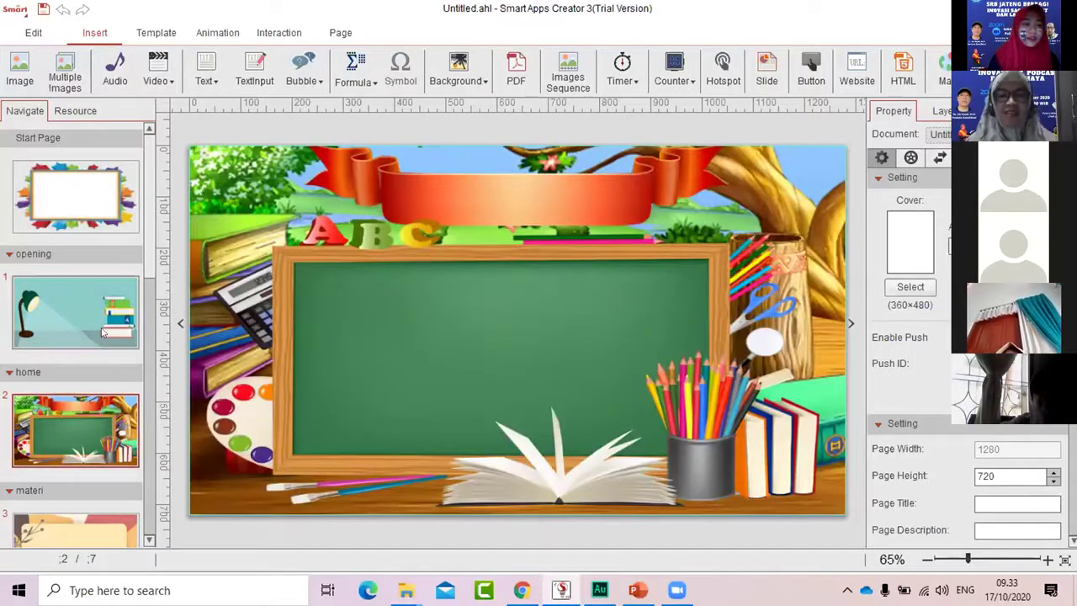
pyautogui.click(100, 320)
pyautogui.click(82, 430)
pyautogui.click(84, 523)
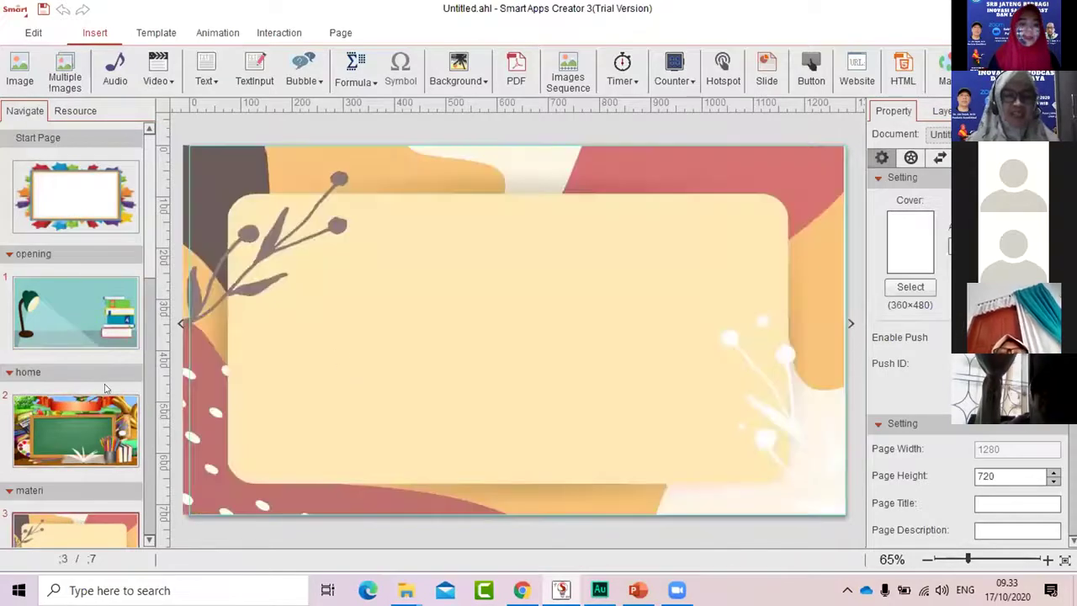
pyautogui.scroll(-5, 105, 388)
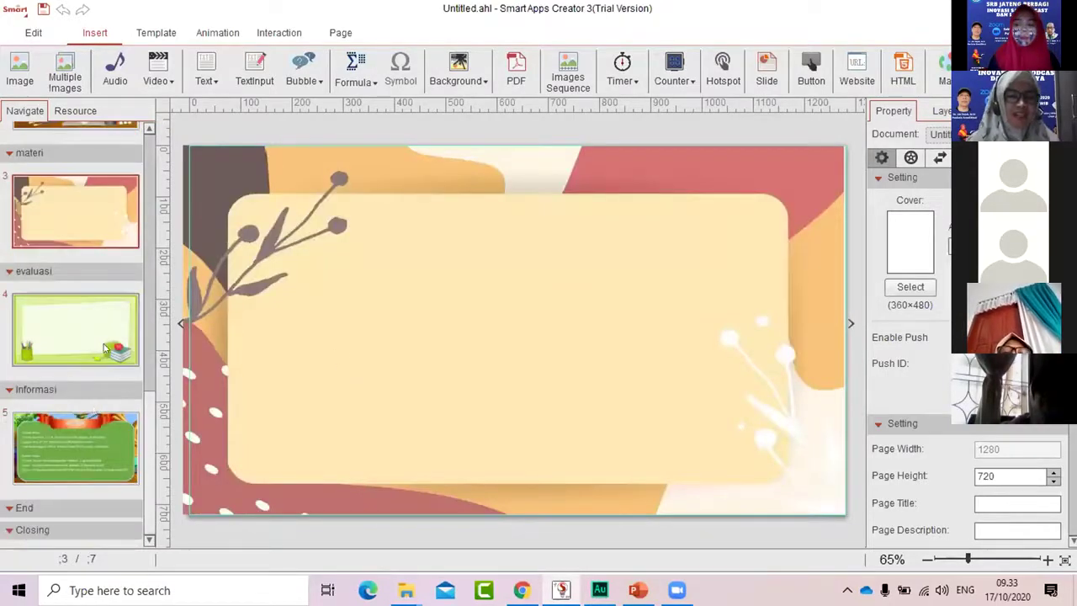
pyautogui.click(102, 320)
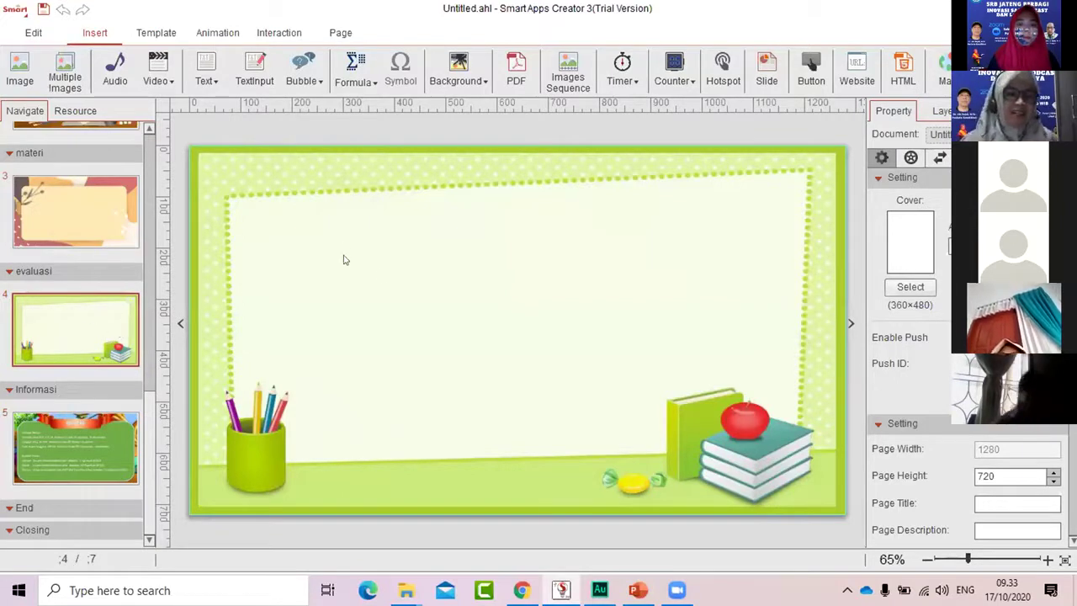
pyautogui.click(387, 277)
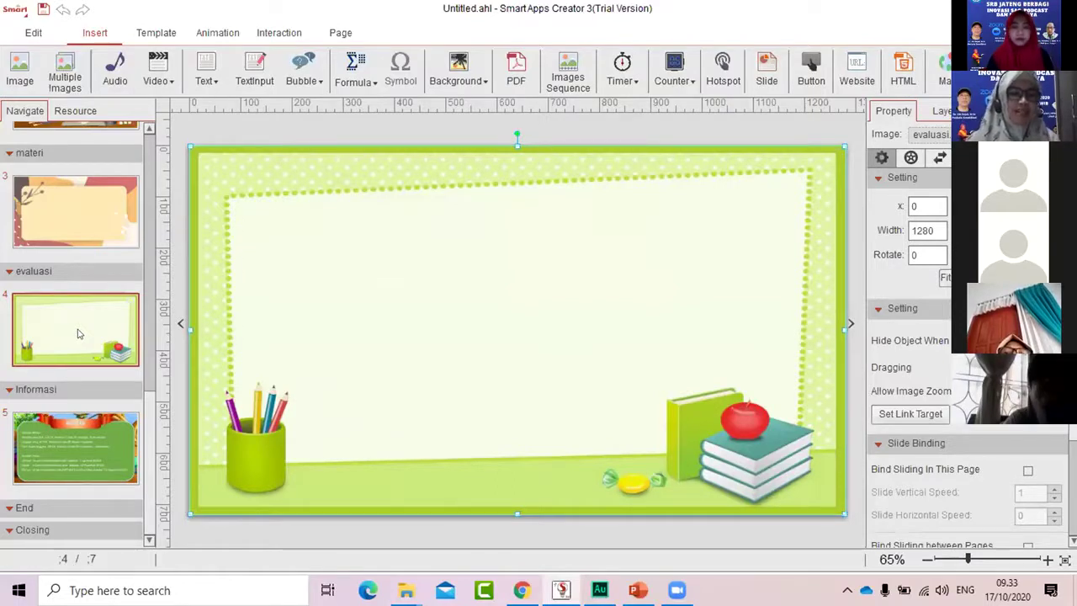
# Copy the evaluasi page and paste it three times, bringing the project to 10 pages
pyautogui.rightClick(82, 326)
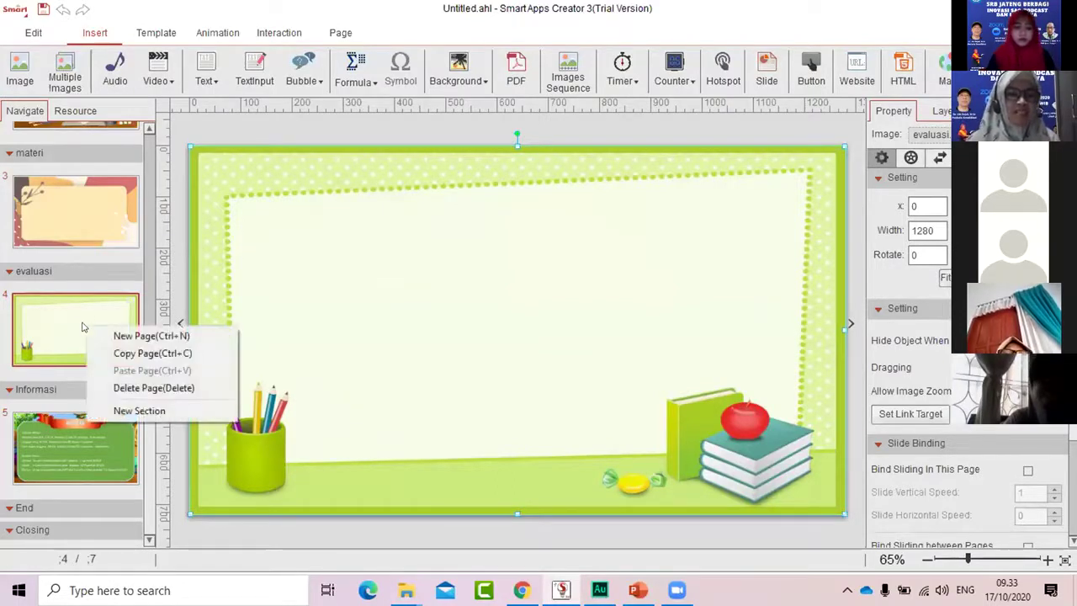
pyautogui.click(118, 353)
pyautogui.rightClick(73, 325)
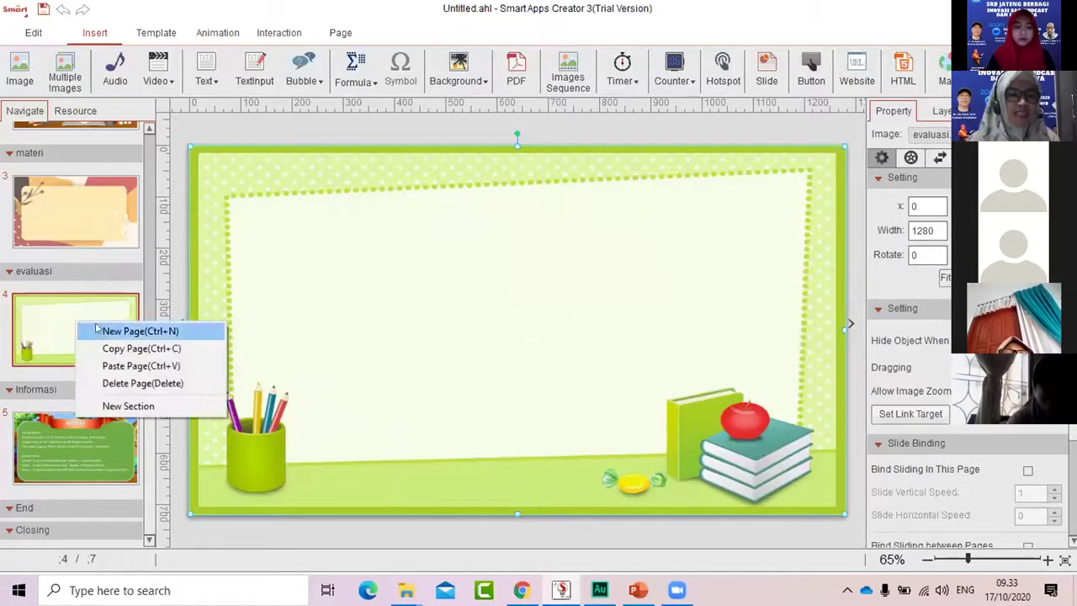
pyautogui.click(108, 364)
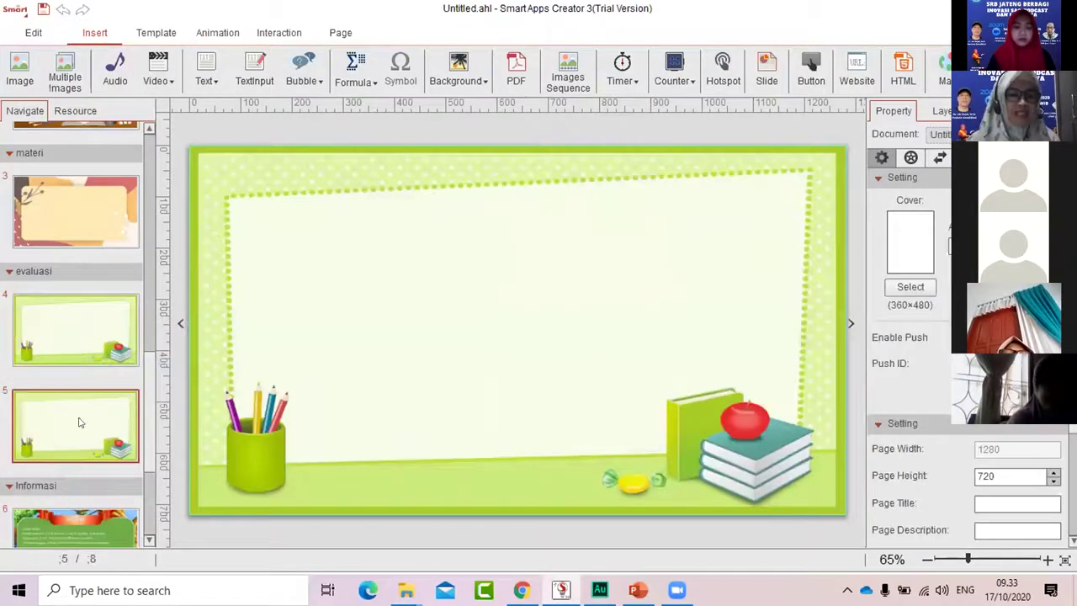
pyautogui.rightClick(80, 421)
pyautogui.click(110, 466)
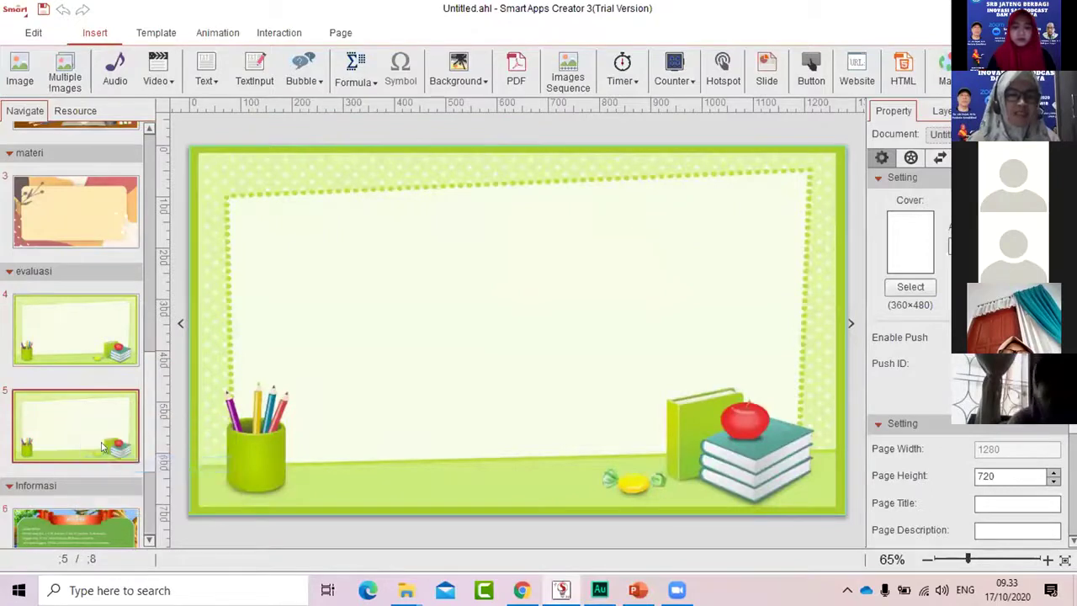
pyautogui.rightClick(94, 398)
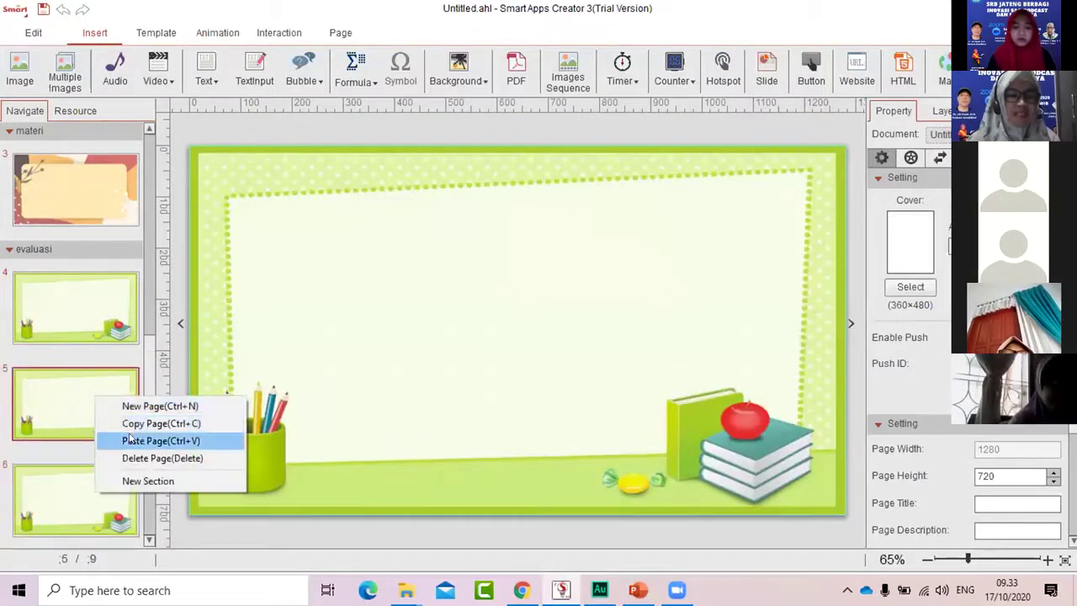
pyautogui.click(127, 440)
pyautogui.click(78, 314)
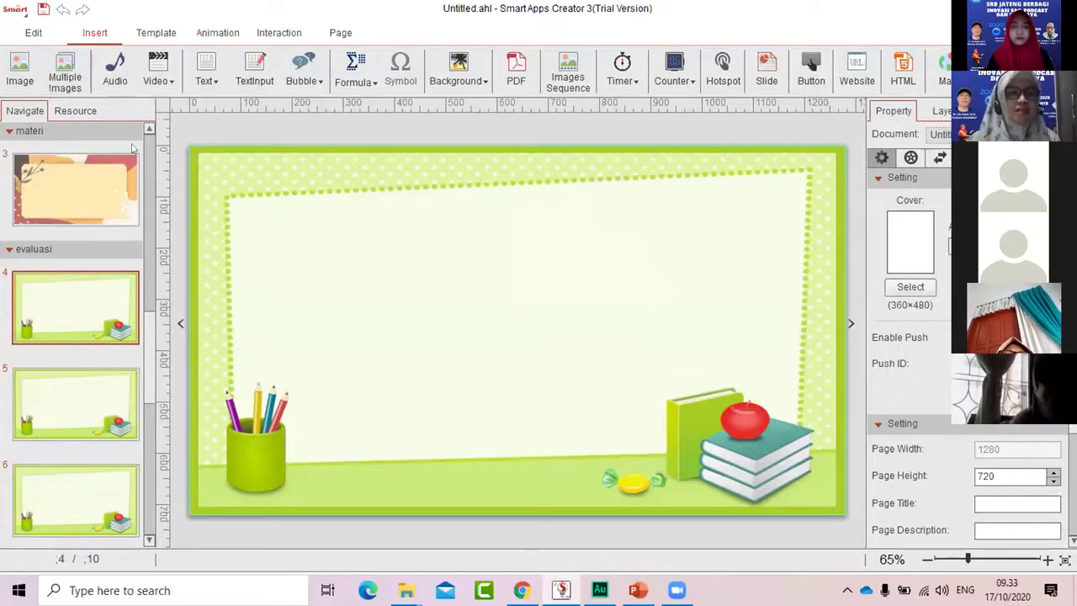
pyautogui.click(30, 74)
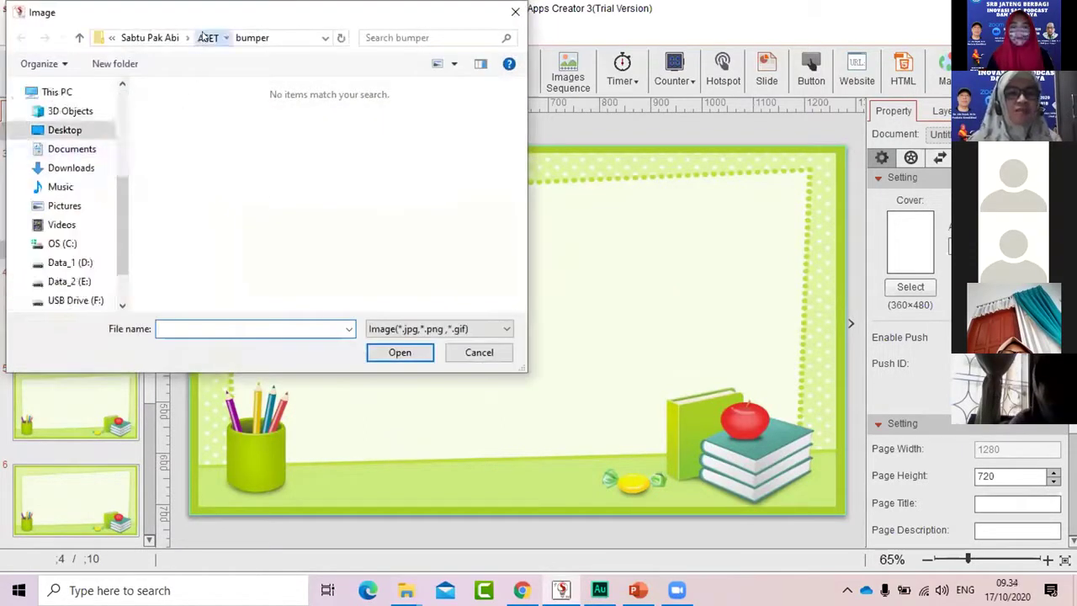
# Browse the ASET > Section images folder for an image, then cancel the insertion
pyautogui.click(204, 39)
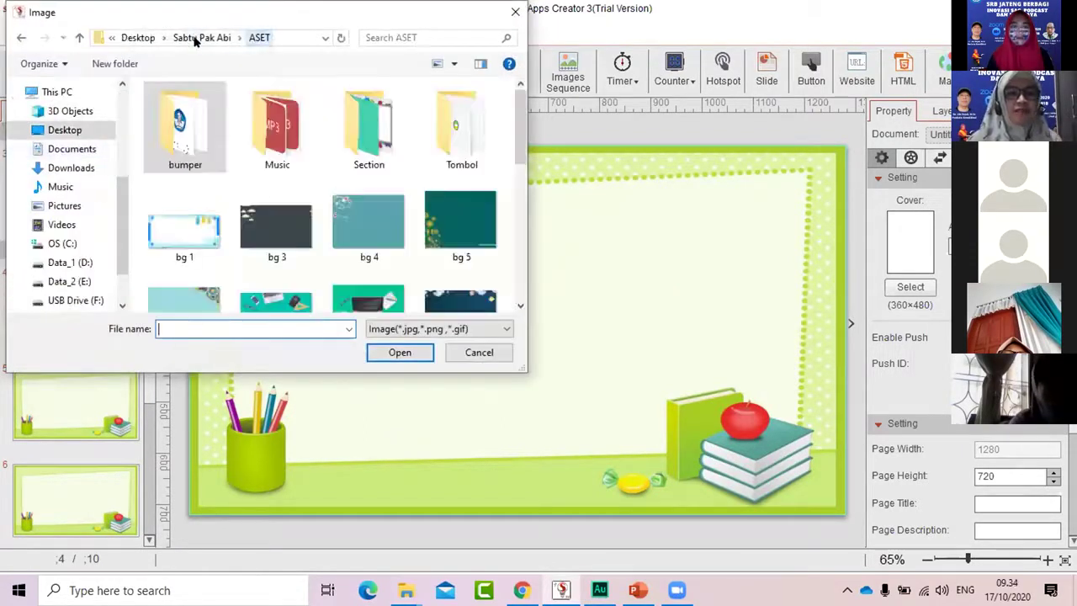
pyautogui.doubleClick(383, 139)
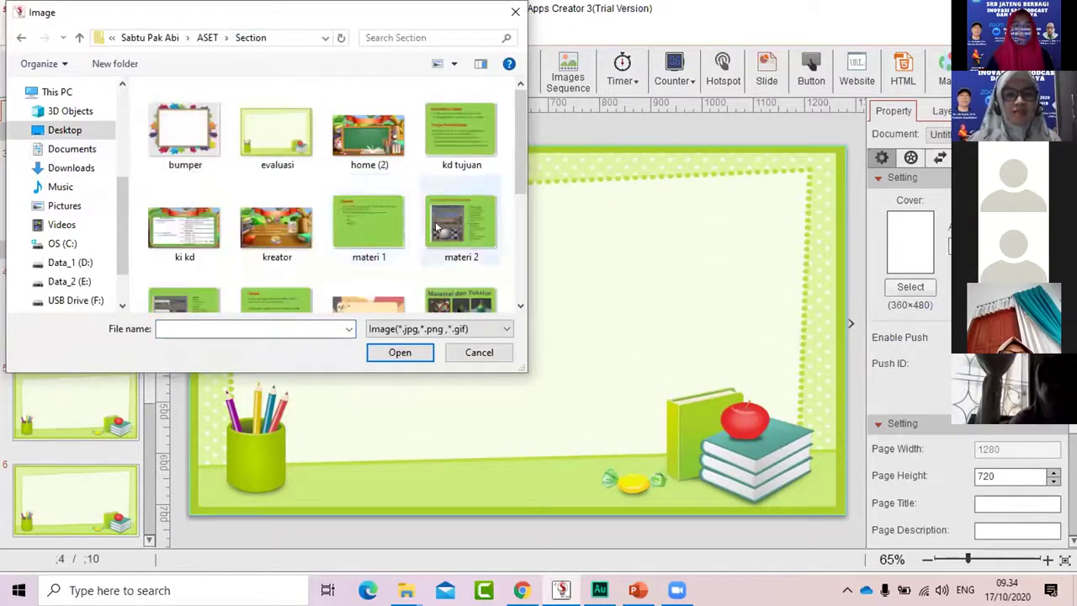
pyautogui.moveTo(518, 166)
pyautogui.mouseDown()
pyautogui.moveTo(527, 265)
pyautogui.moveTo(530, 152)
pyautogui.mouseUp()
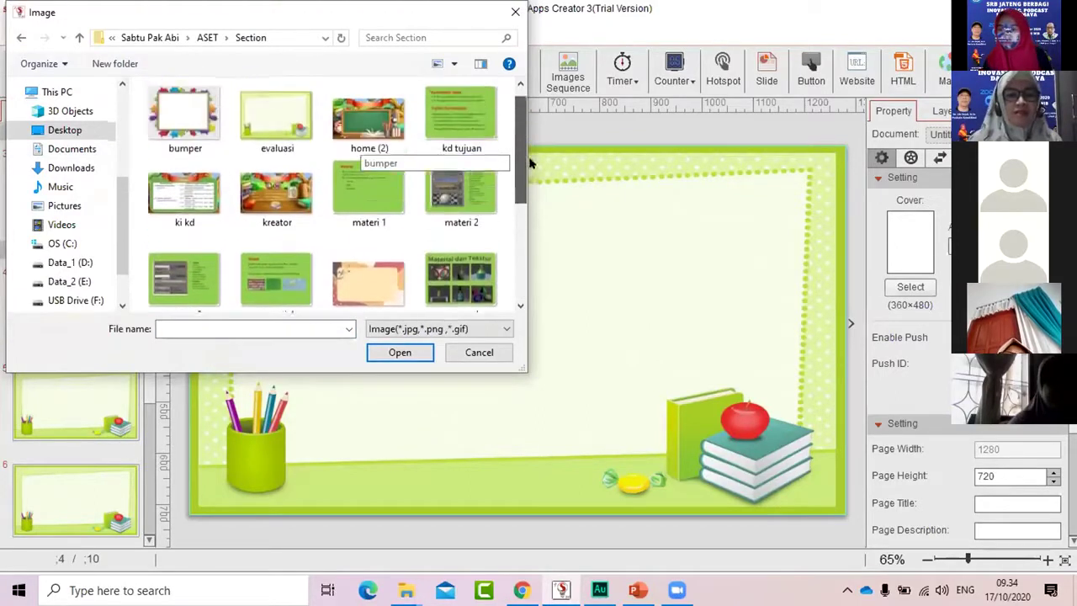
pyautogui.click(473, 353)
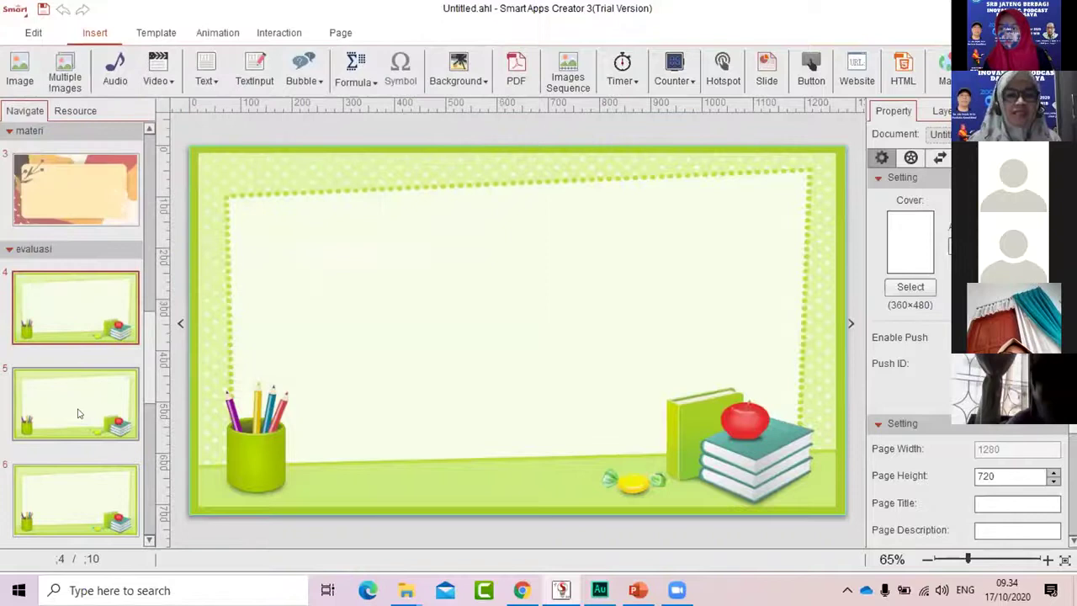
# Insert the soal 1 question image from the Section folder onto evaluation page 5
pyautogui.click(82, 404)
pyautogui.click(20, 71)
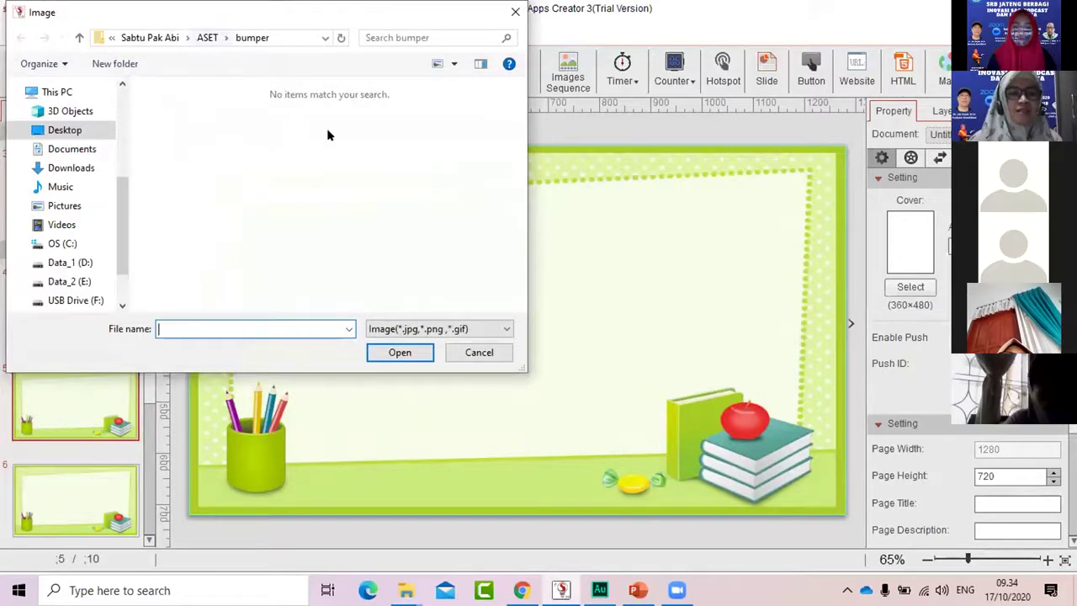
pyautogui.doubleClick(362, 126)
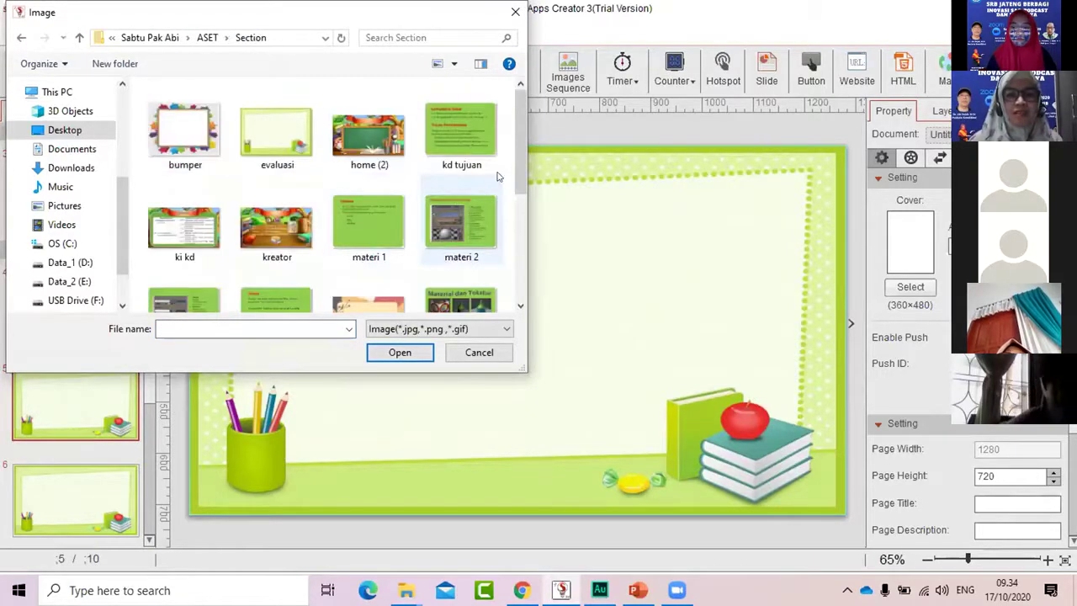
pyautogui.moveTo(520, 168); pyautogui.dragTo(507, 265)
pyautogui.click(462, 185)
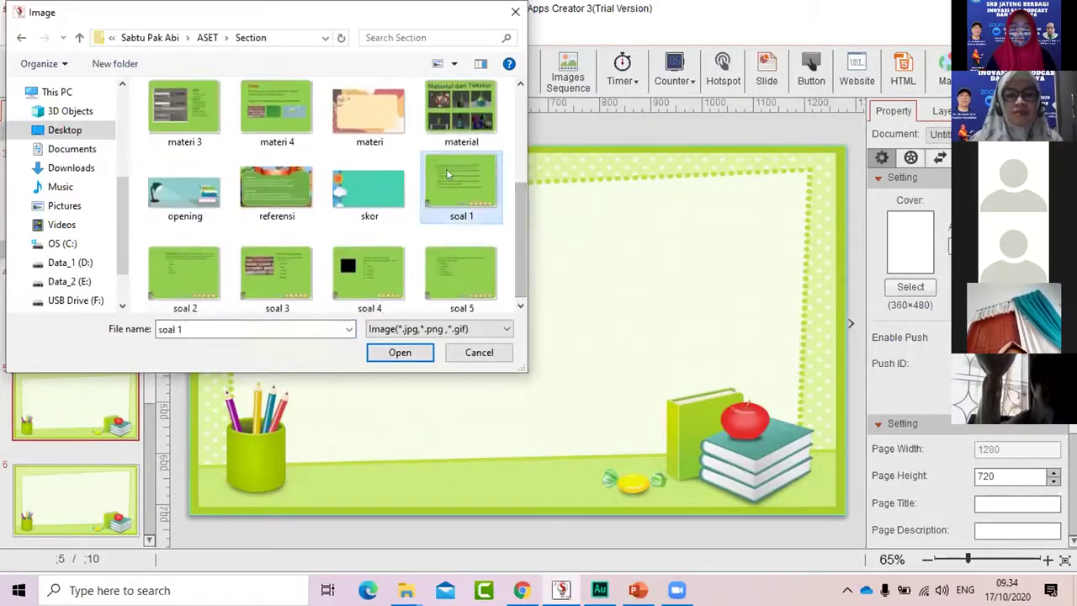
pyautogui.click(399, 353)
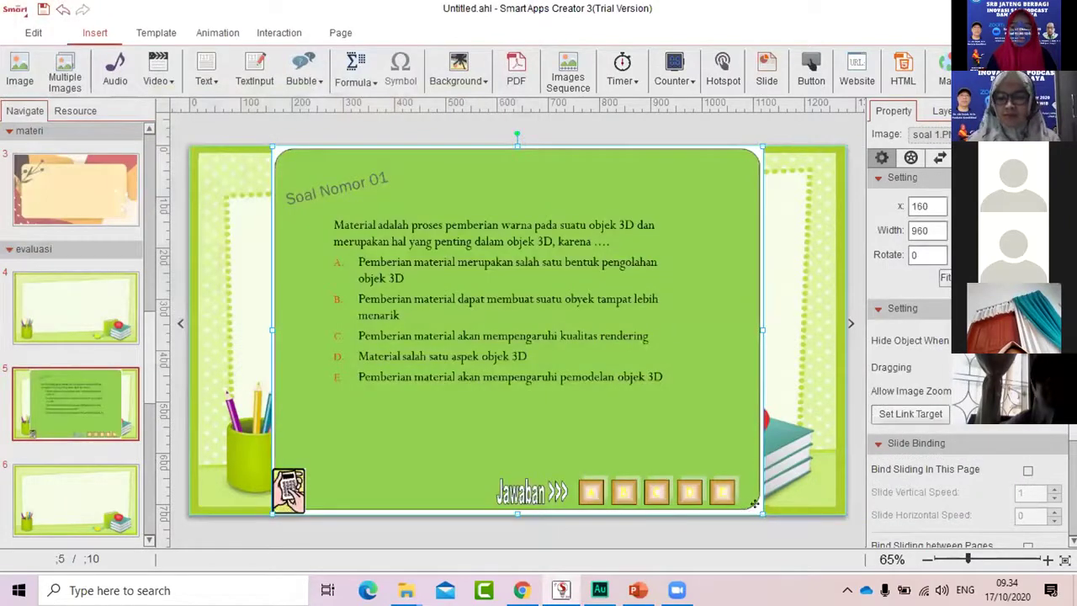
# Resize the Soal Nomor 01 image to width 813 and move it down inside the frame
pyautogui.moveTo(753, 503); pyautogui.dragTo(699, 465)
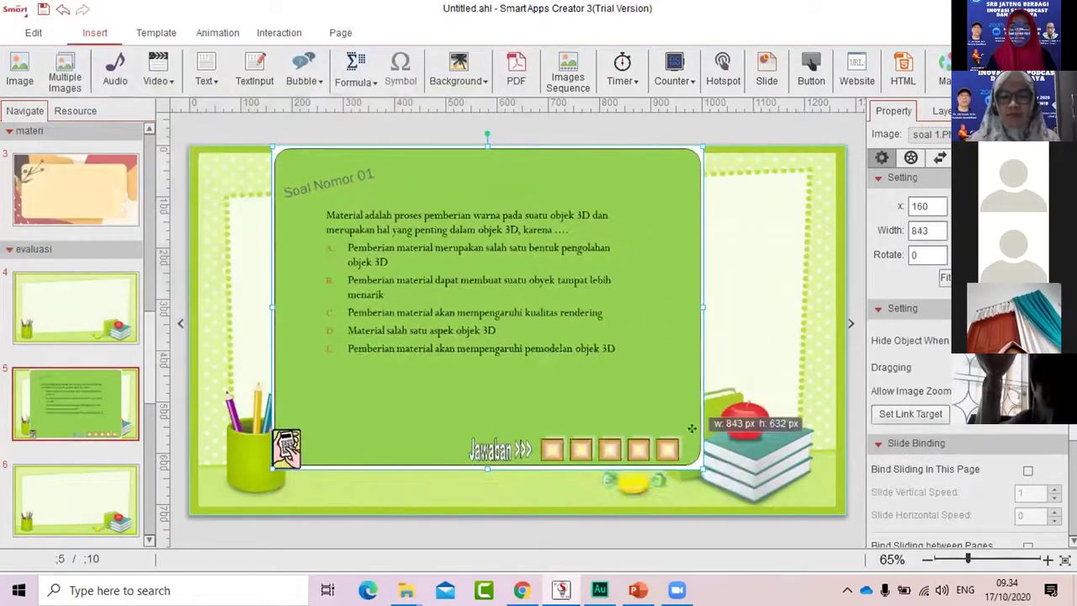
pyautogui.moveTo(603, 360); pyautogui.dragTo(605, 404)
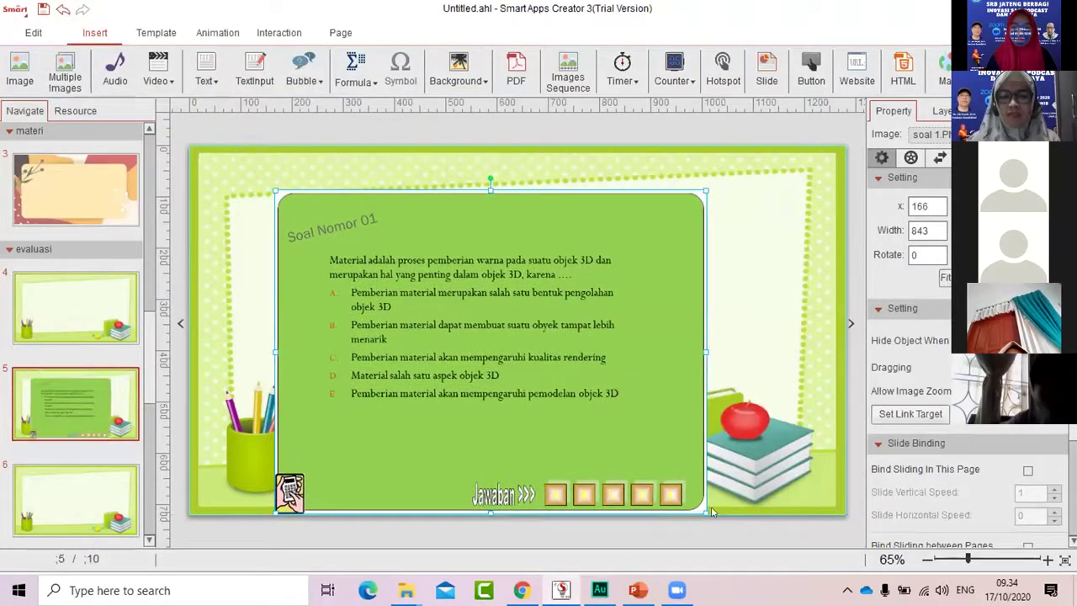
pyautogui.moveTo(705, 511); pyautogui.dragTo(691, 502)
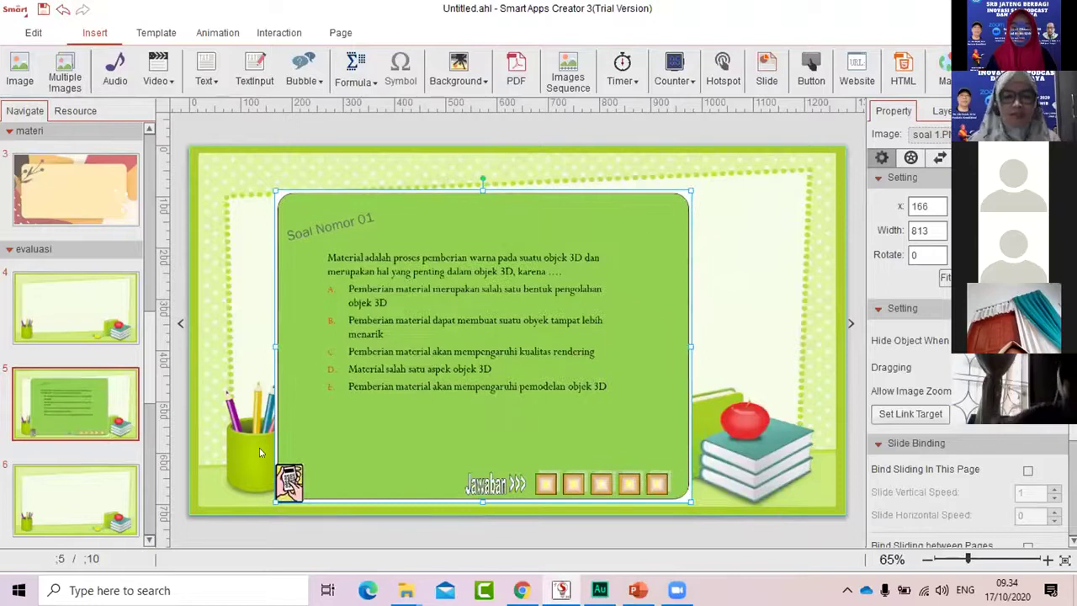
pyautogui.click(71, 484)
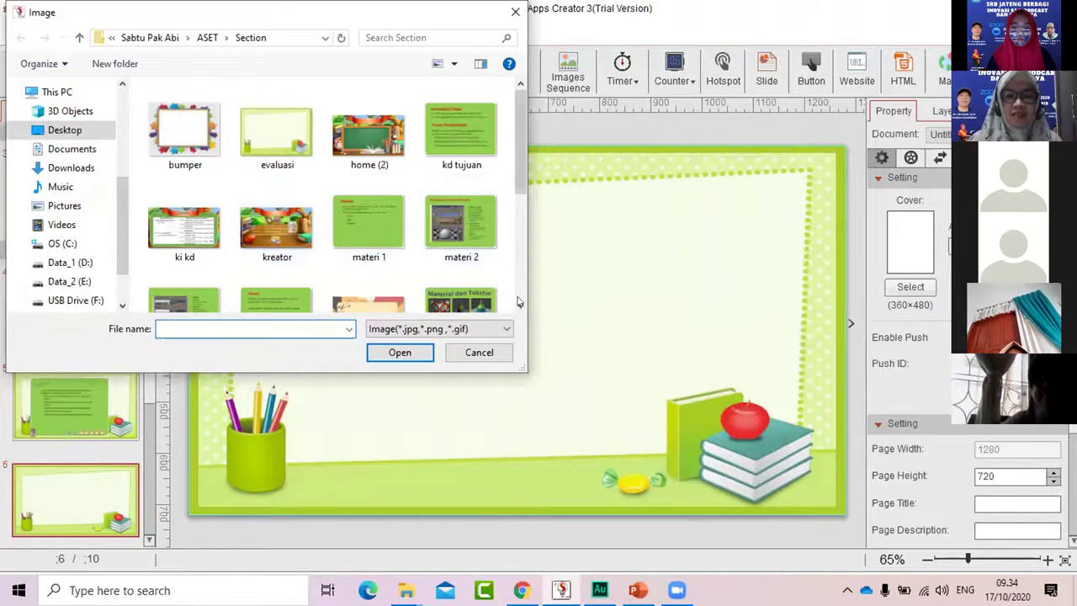
# Insert the soal 2 image on page 6, shrink it to width 797, and move it into the frame
pyautogui.scroll(-5, 520, 301)
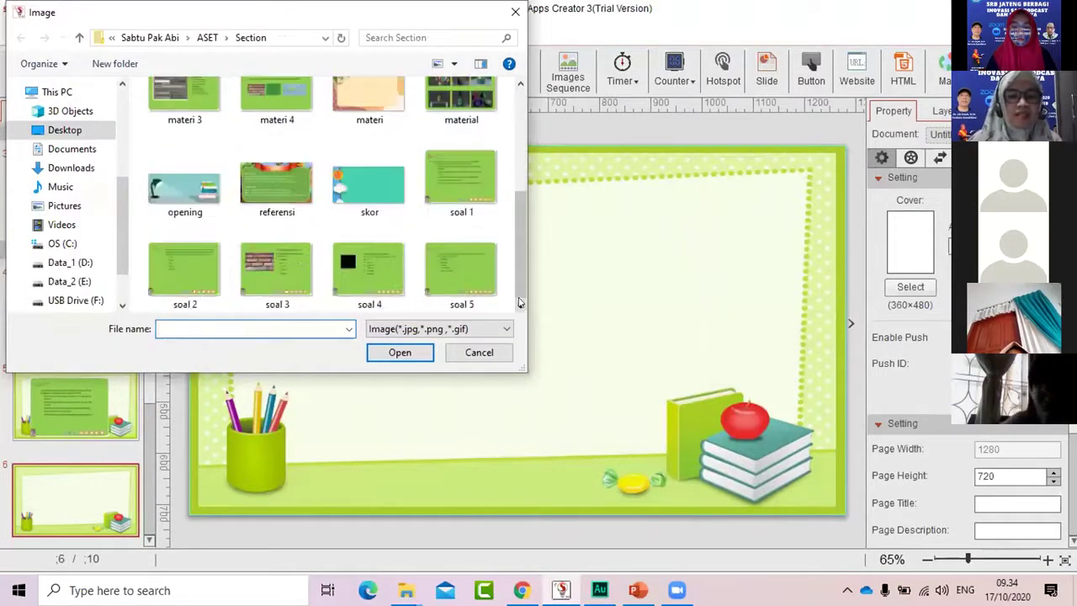
pyautogui.click(170, 259)
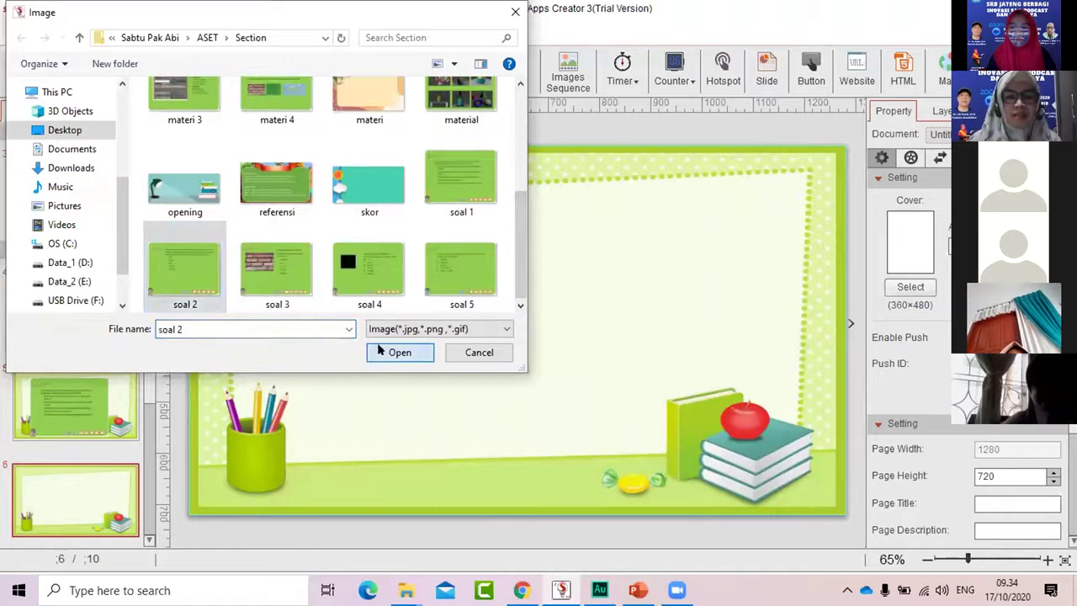
pyautogui.click(394, 353)
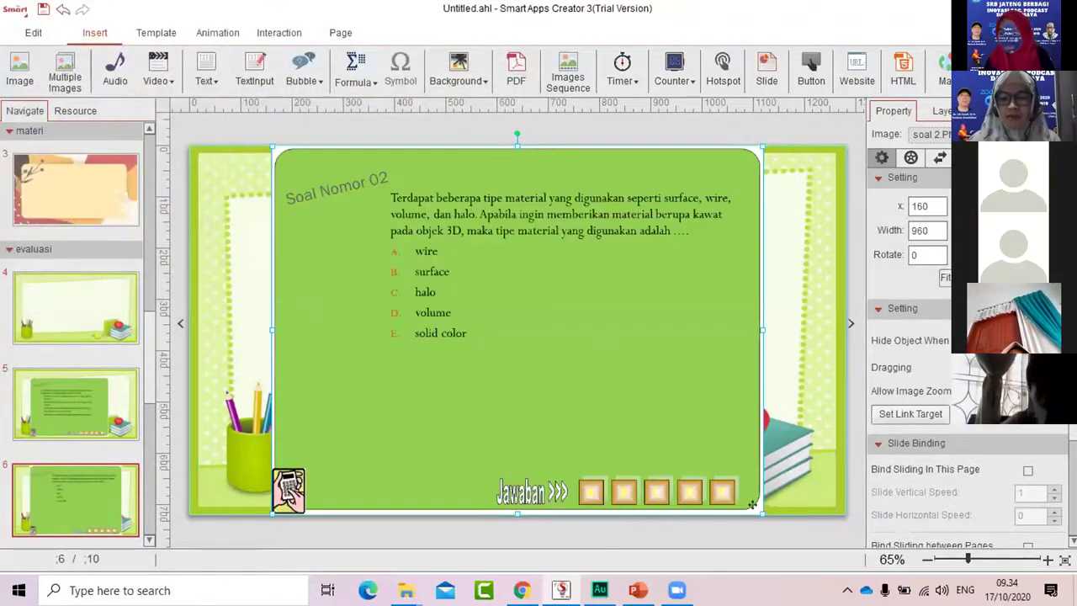
pyautogui.moveTo(755, 502); pyautogui.dragTo(671, 441)
pyautogui.moveTo(575, 369); pyautogui.dragTo(557, 427)
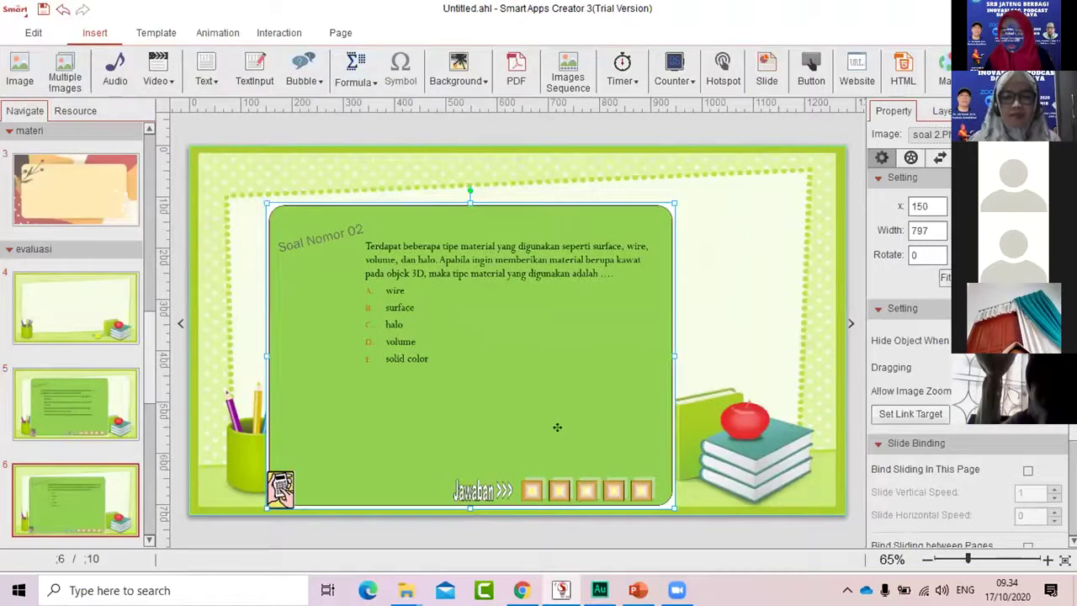
# Check pages 6 and 7, then return to page 5 and add a hotspot
pyautogui.click(81, 493)
pyautogui.scroll(-2, 84, 489)
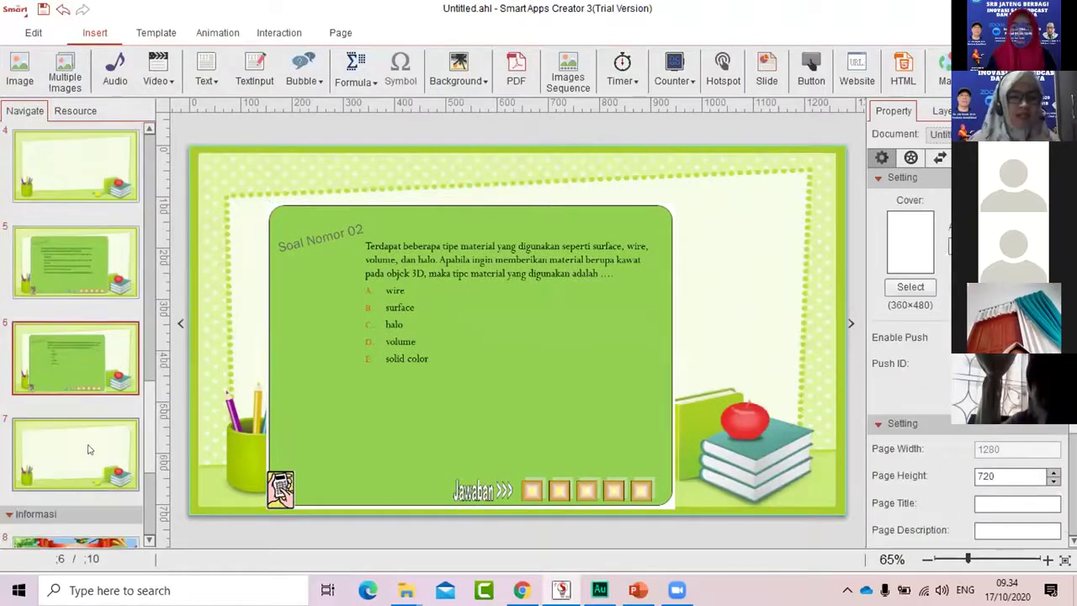
pyautogui.click(89, 450)
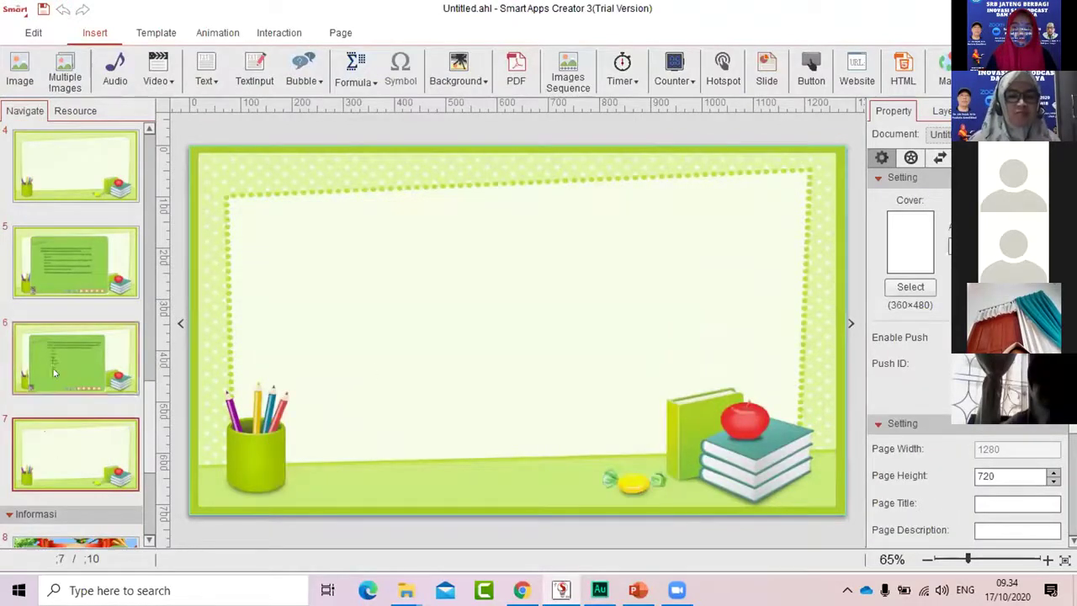
pyautogui.click(65, 278)
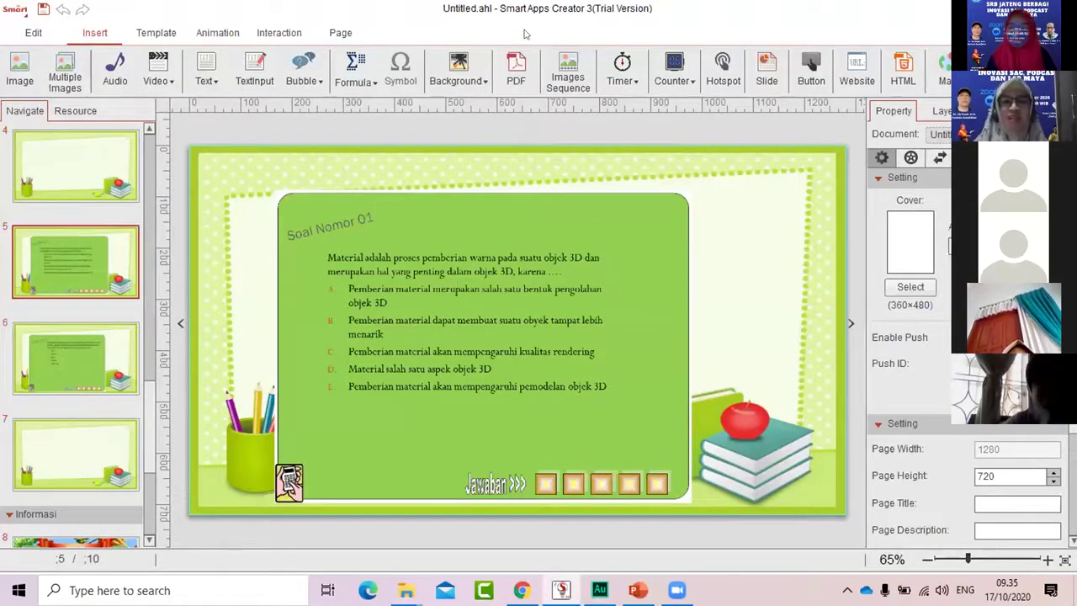
pyautogui.click(722, 75)
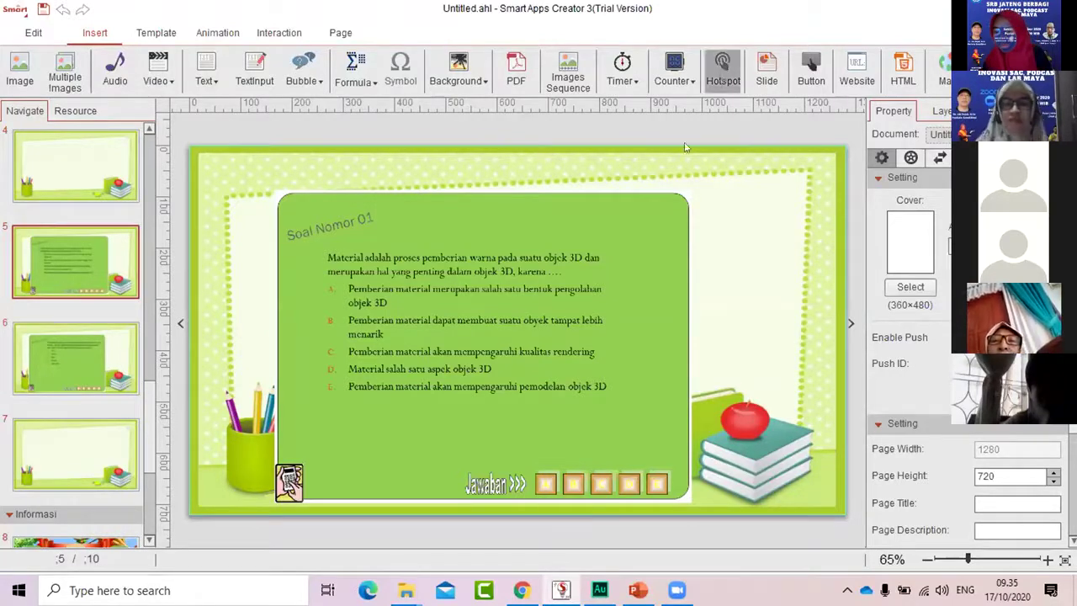
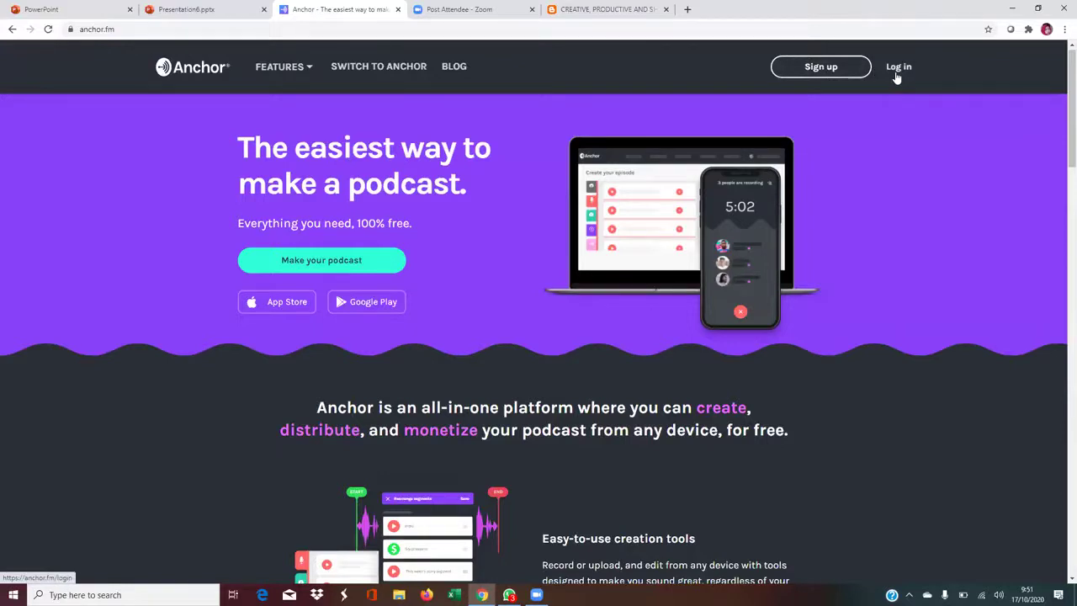
# Log in to Anchor with the saved account email and the account password
pyautogui.click(897, 71)
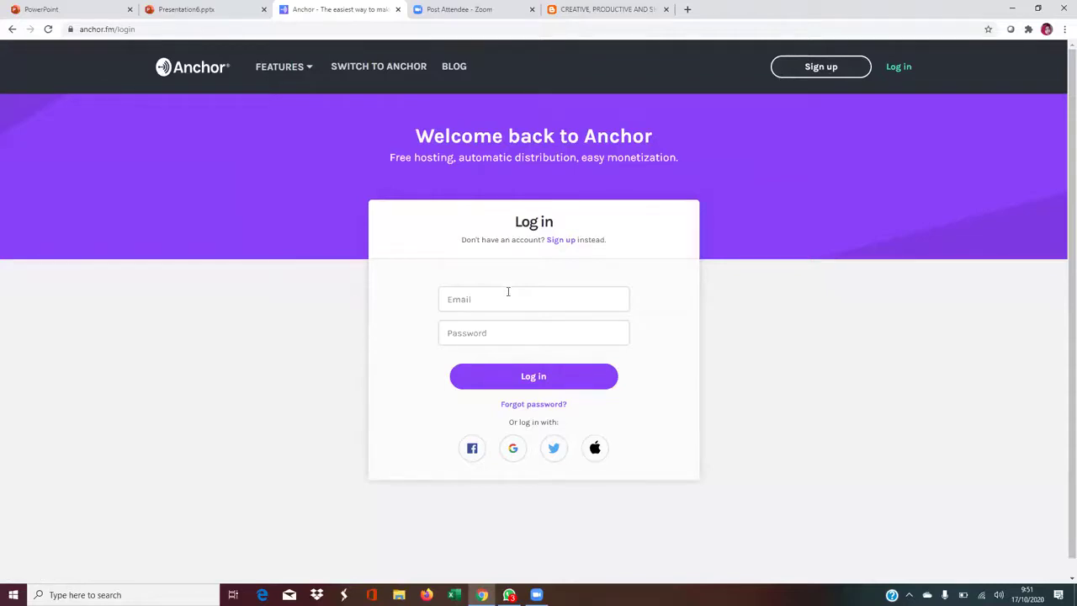
pyautogui.click(509, 292)
pyautogui.click(515, 325)
pyautogui.click(523, 341)
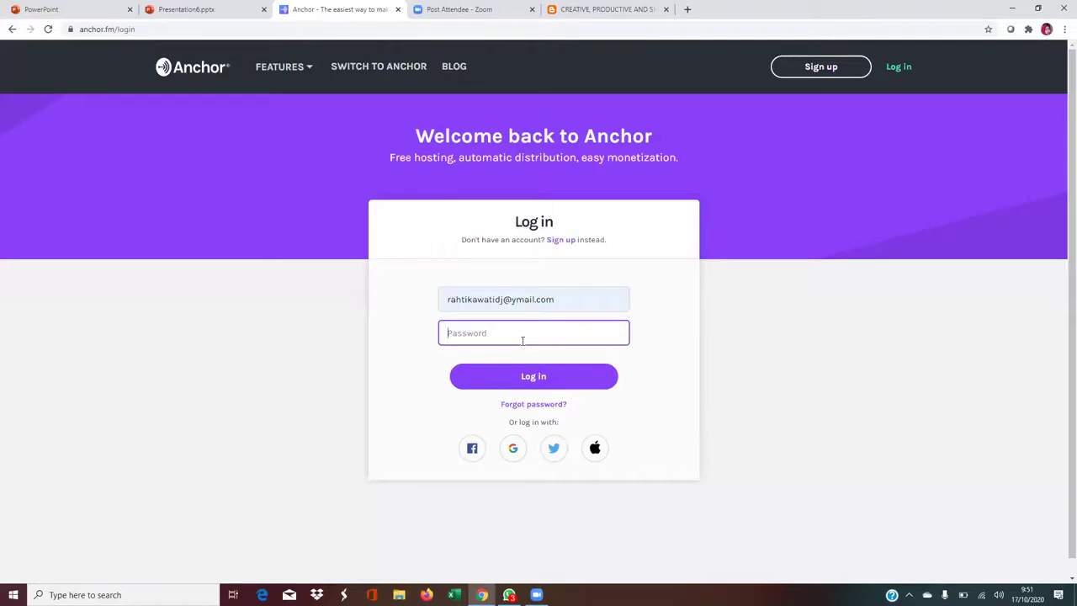
pyautogui.write('••••••••••')
pyautogui.click(534, 377)
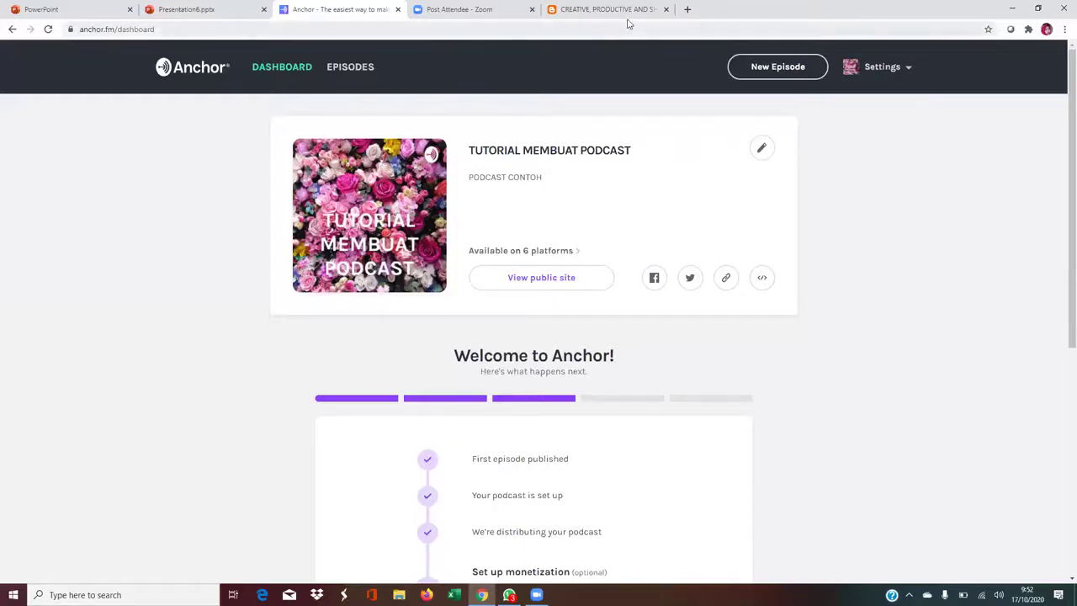
# Start a new episode and open the in-browser Record panel
pyautogui.click(769, 69)
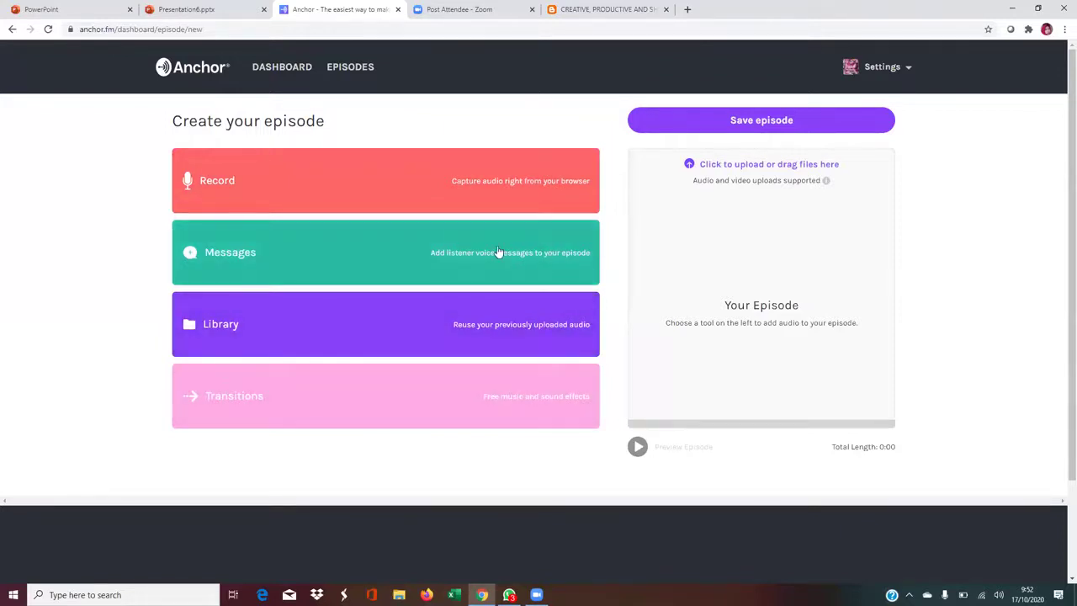
pyautogui.click(455, 188)
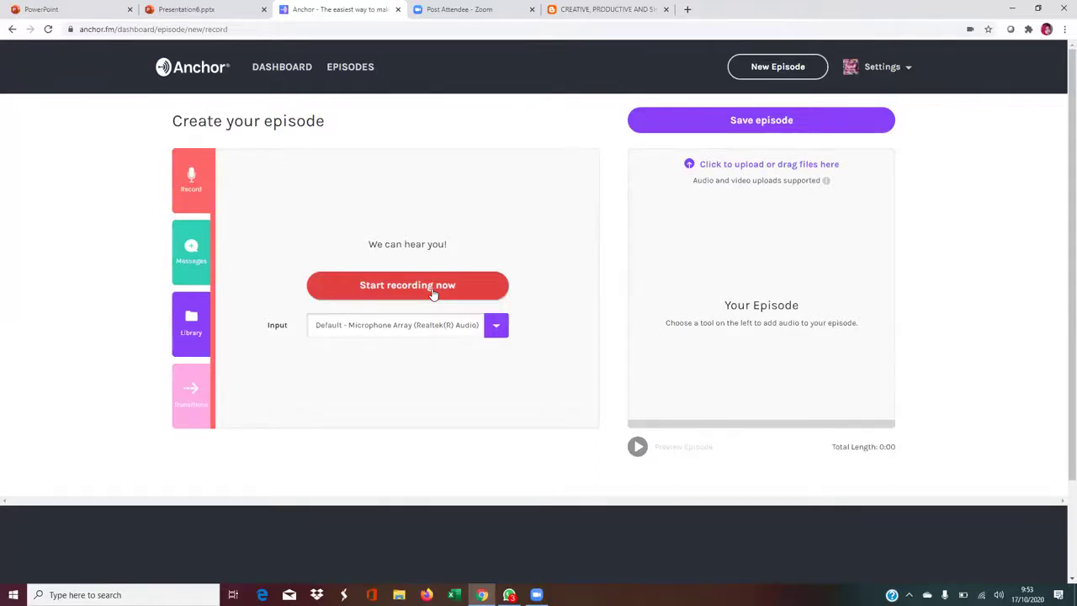
# Start recording and speak until the timer reaches about 00:47
pyautogui.click(432, 288)
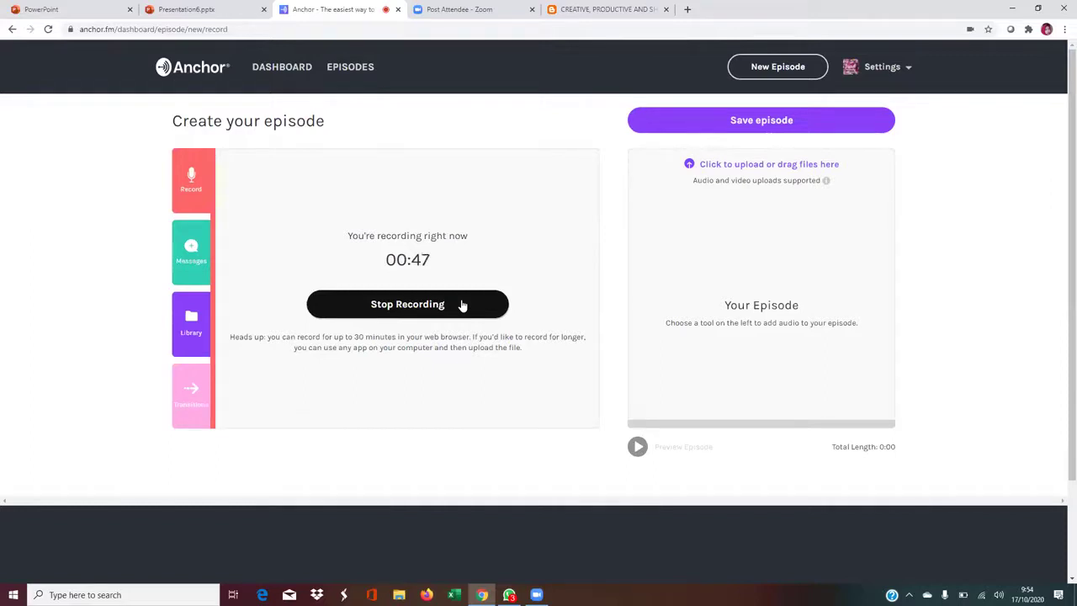
# Stop recording, saving the 0:48 clip dated 10/17/2020 to the library
pyautogui.click(461, 303)
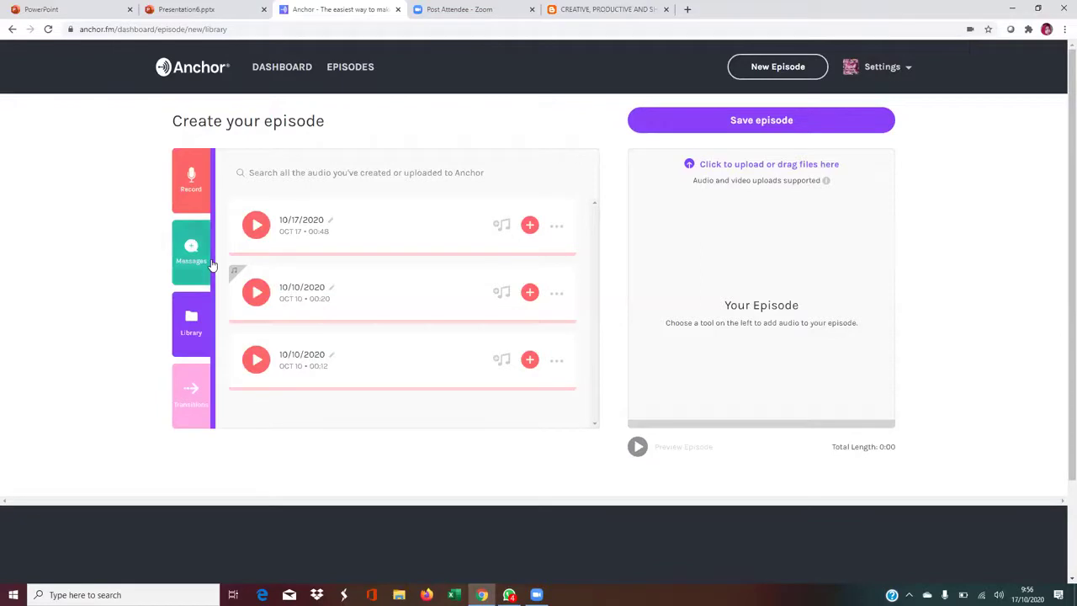
# Play back the new 10/17/2020 recording briefly, then pause it
pyautogui.click(256, 225)
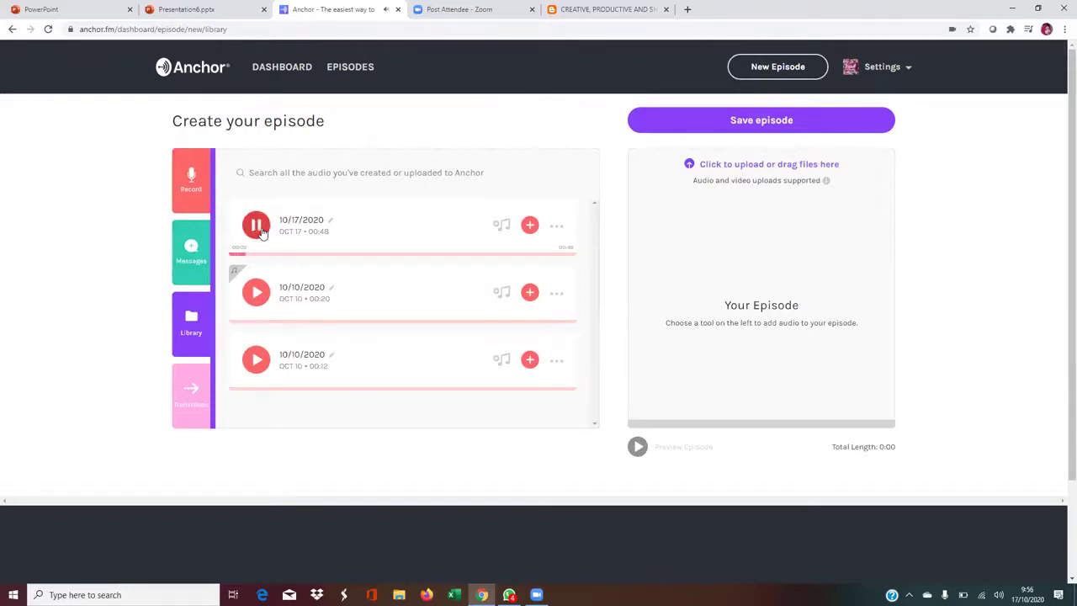
pyautogui.click(262, 233)
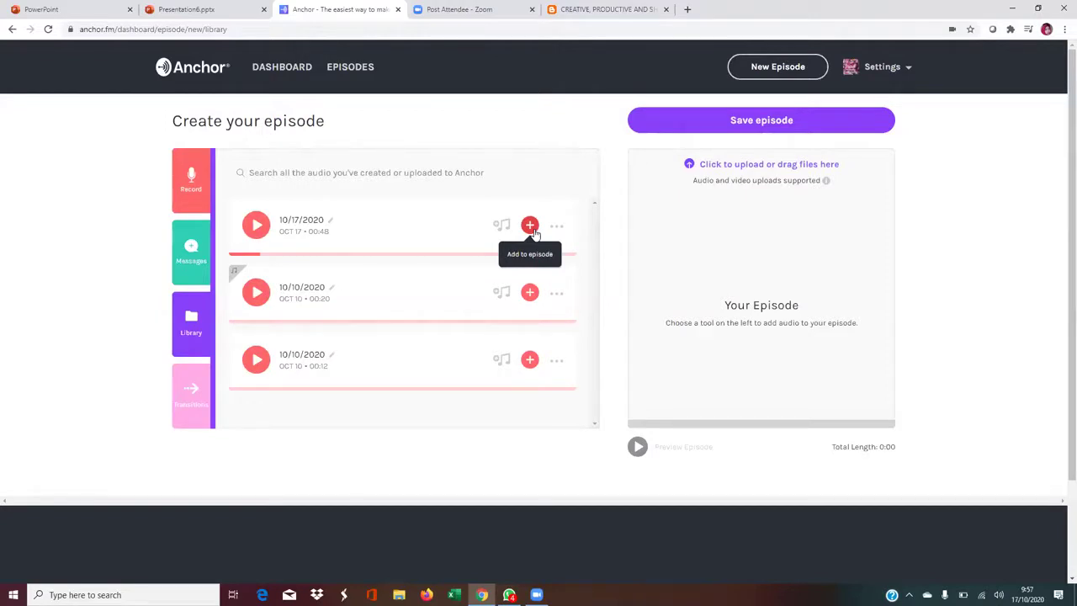
# Add the 10/17/2020 clip to the episode, making it 48s long, and bring up its background music
pyautogui.click(530, 225)
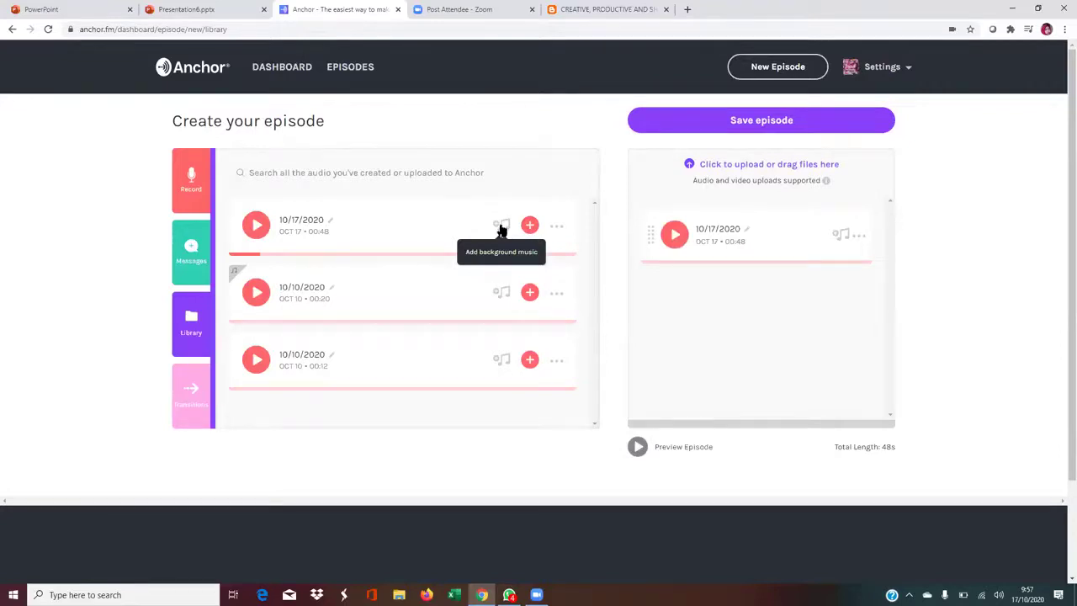
pyautogui.click(501, 227)
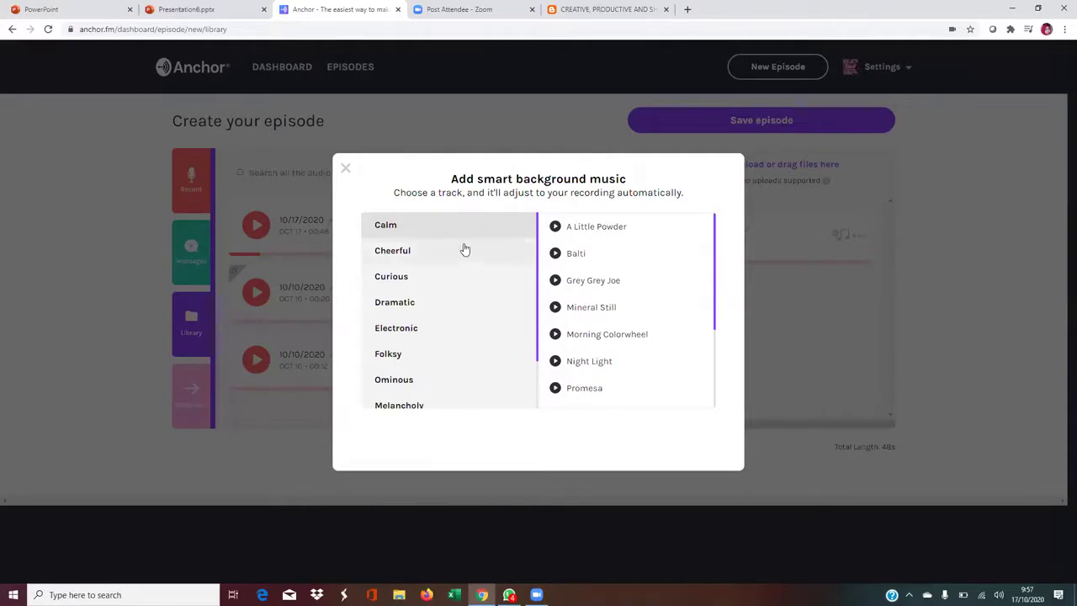
# After browsing Cheerful and Folksy moods, apply the Calm track 'Morning Colorwheel' as background music
pyautogui.click(466, 251)
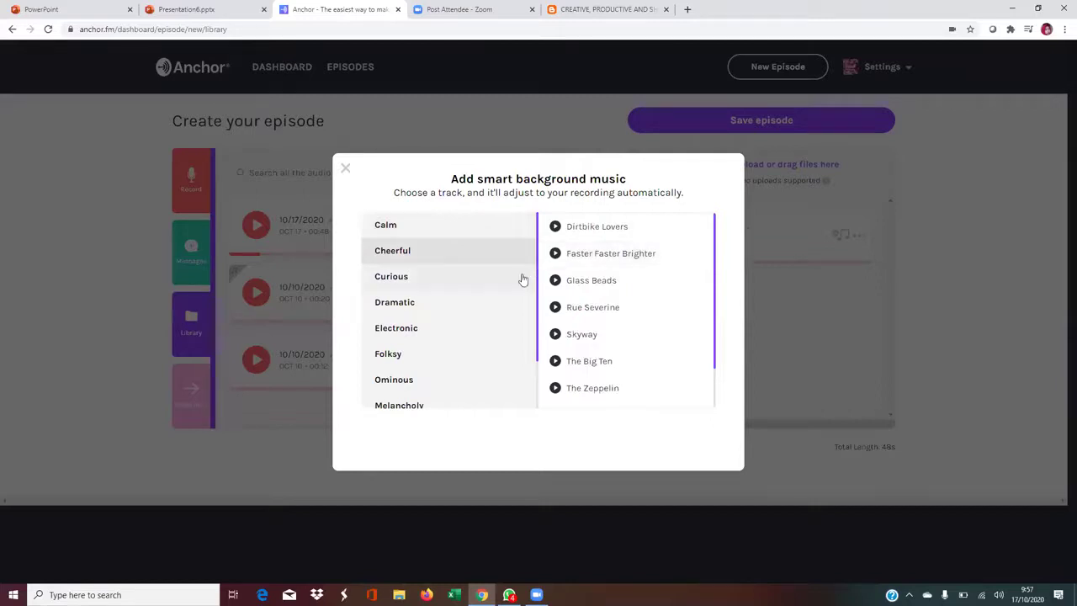
pyautogui.click(491, 231)
pyautogui.moveTo(715, 249); pyautogui.dragTo(714, 227)
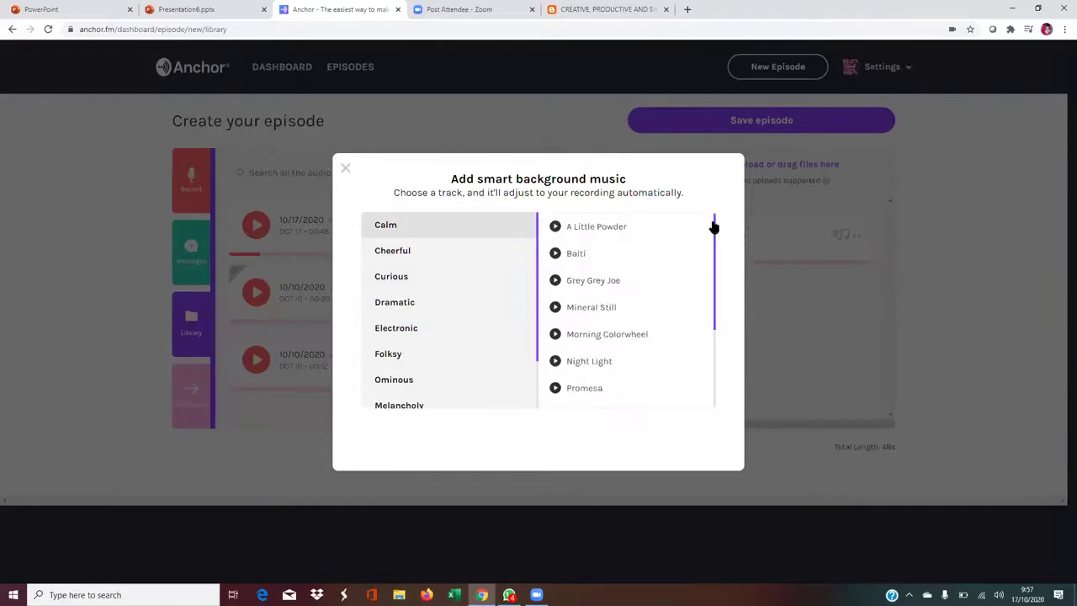
pyautogui.click(446, 359)
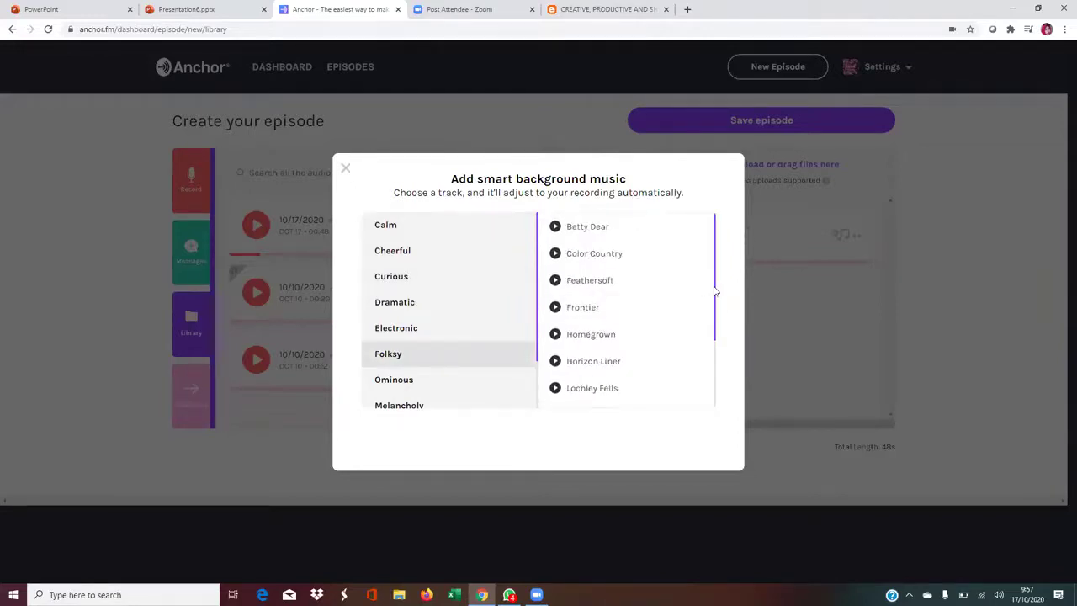
pyautogui.scroll(-2, 714, 356)
pyautogui.click(438, 235)
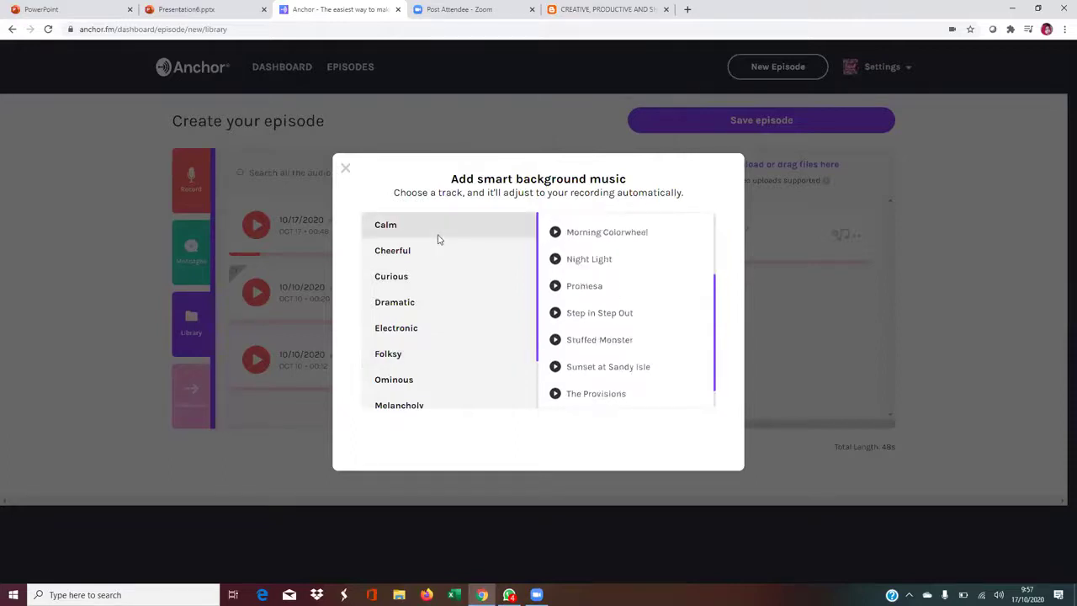
pyautogui.click(648, 242)
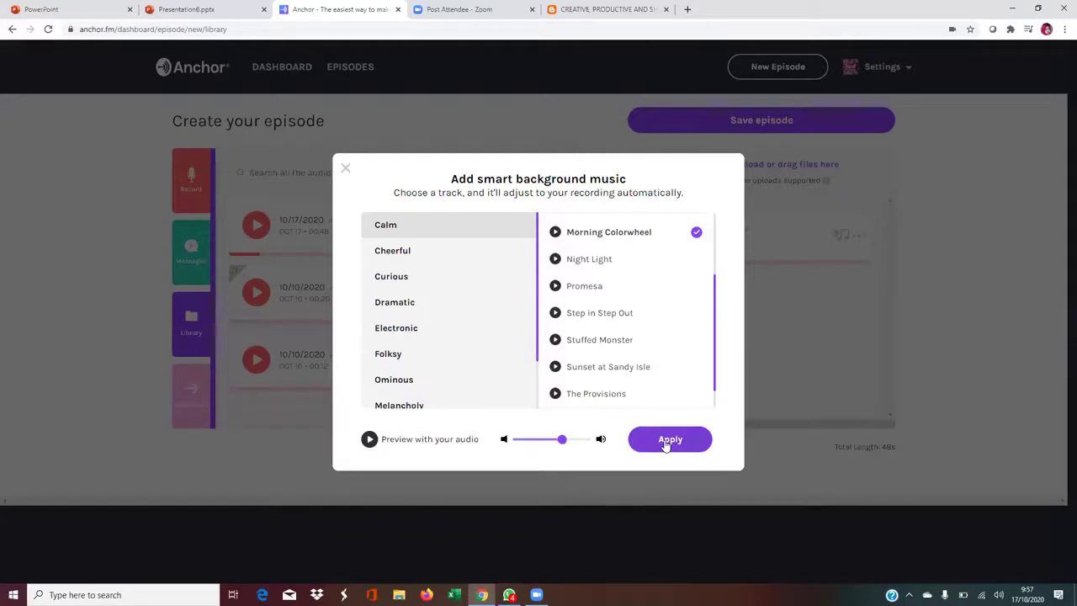
pyautogui.click(669, 441)
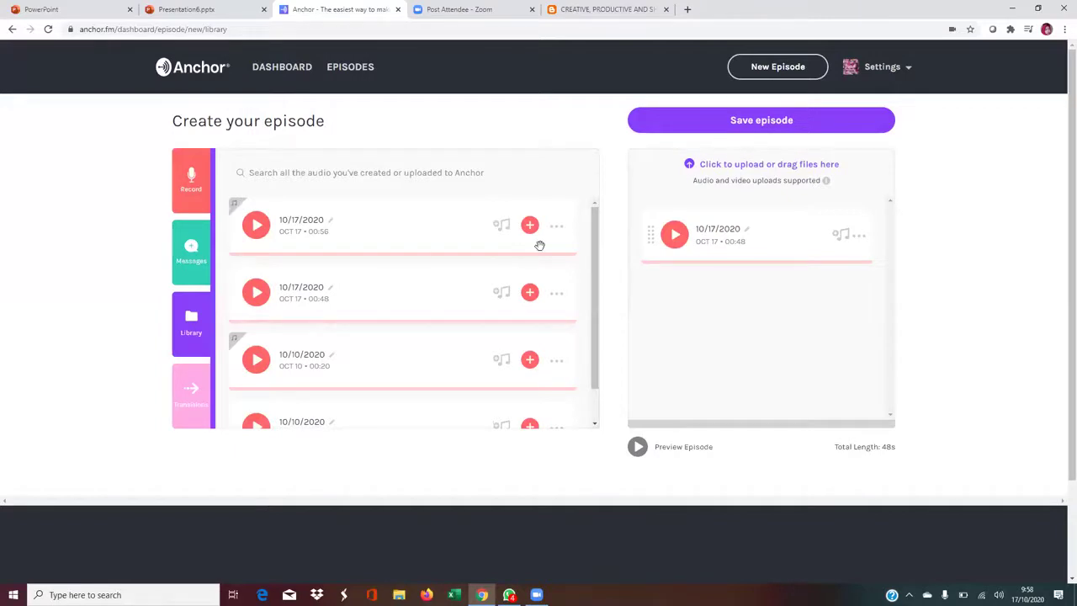
# Preview the first library clip and add the 56-second recording to the episode
pyautogui.click(255, 225)
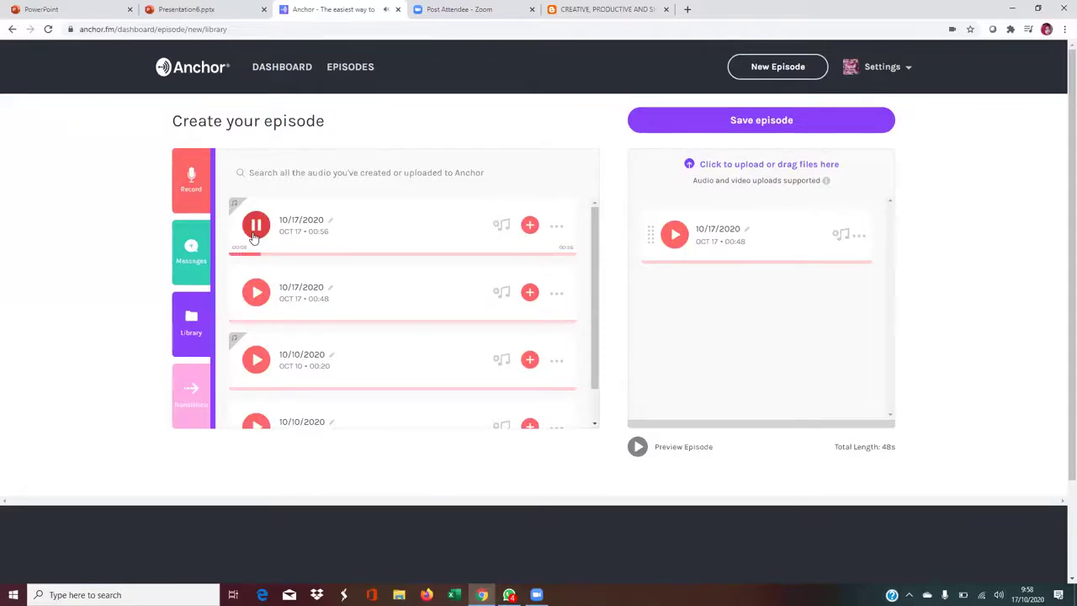
pyautogui.click(255, 234)
pyautogui.click(529, 226)
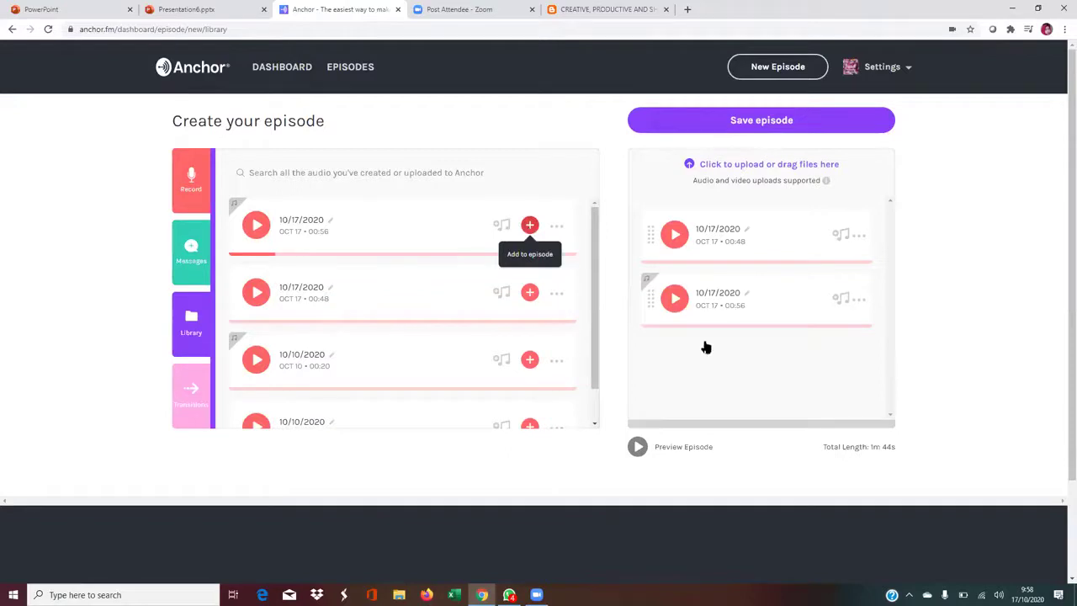
# Remove the 48-second clip from the episode and save the episode
pyautogui.click(860, 239)
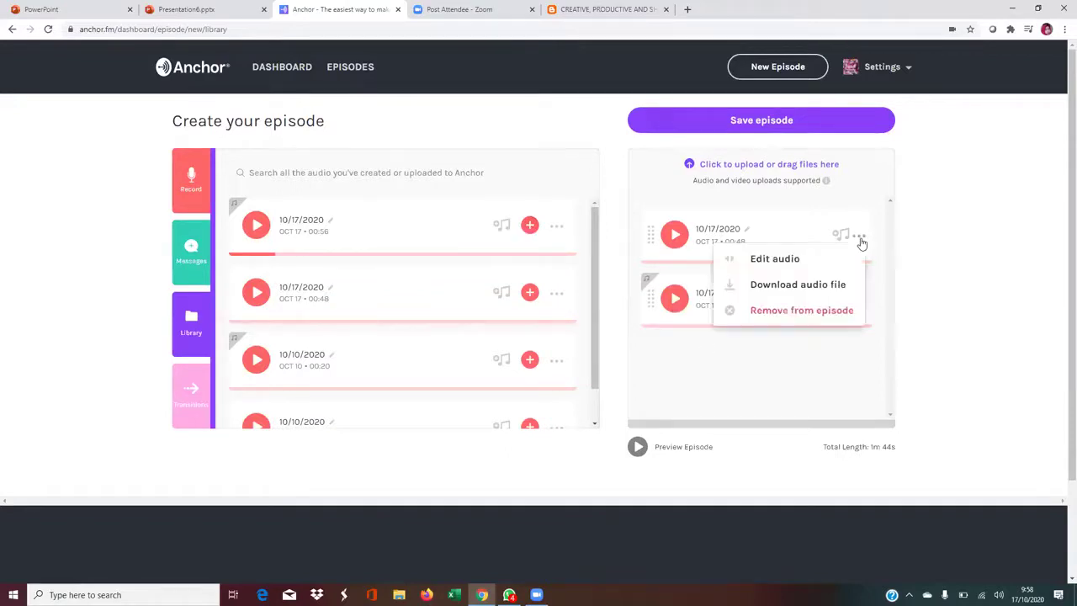
pyautogui.click(787, 311)
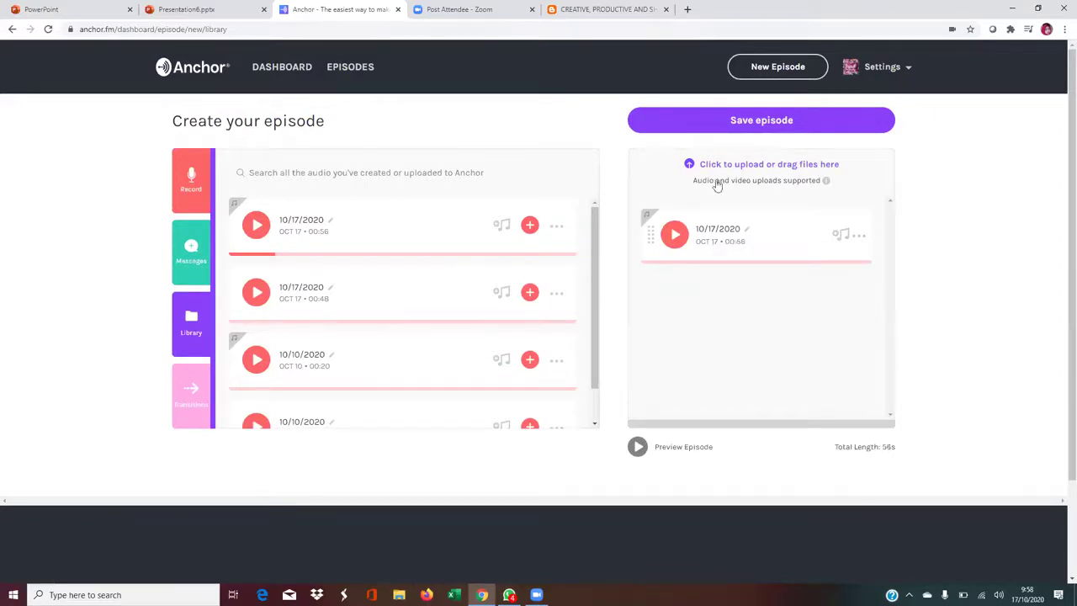
pyautogui.click(756, 122)
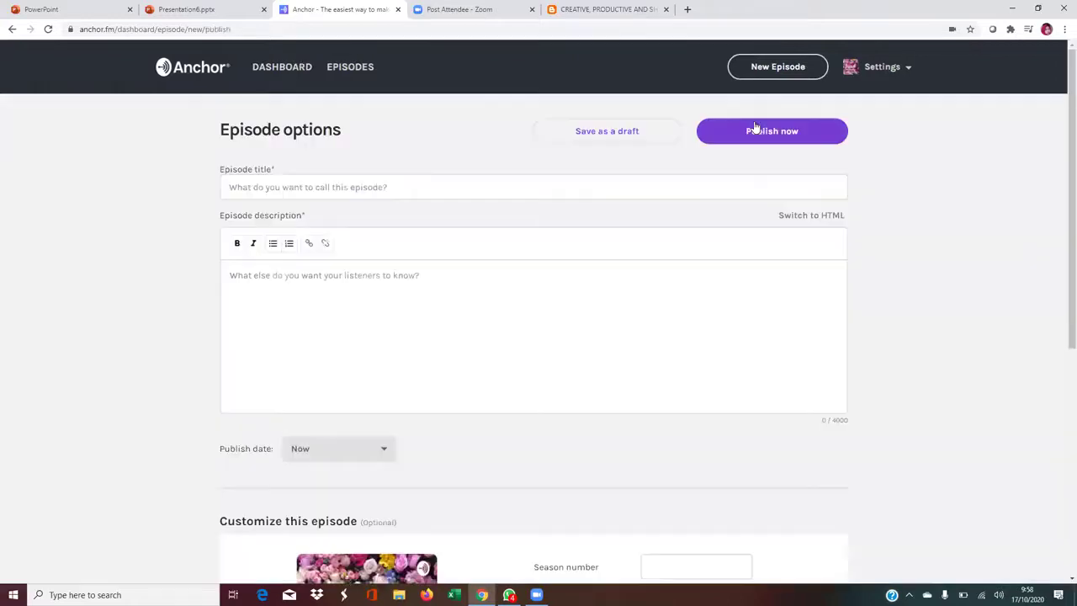
# Enter title 'PERCOBAAN MEMBUAT PODCAST' and description 'TUTORIAL MEMBUAT PODCAST SEDERHANA'
pyautogui.click(444, 189)
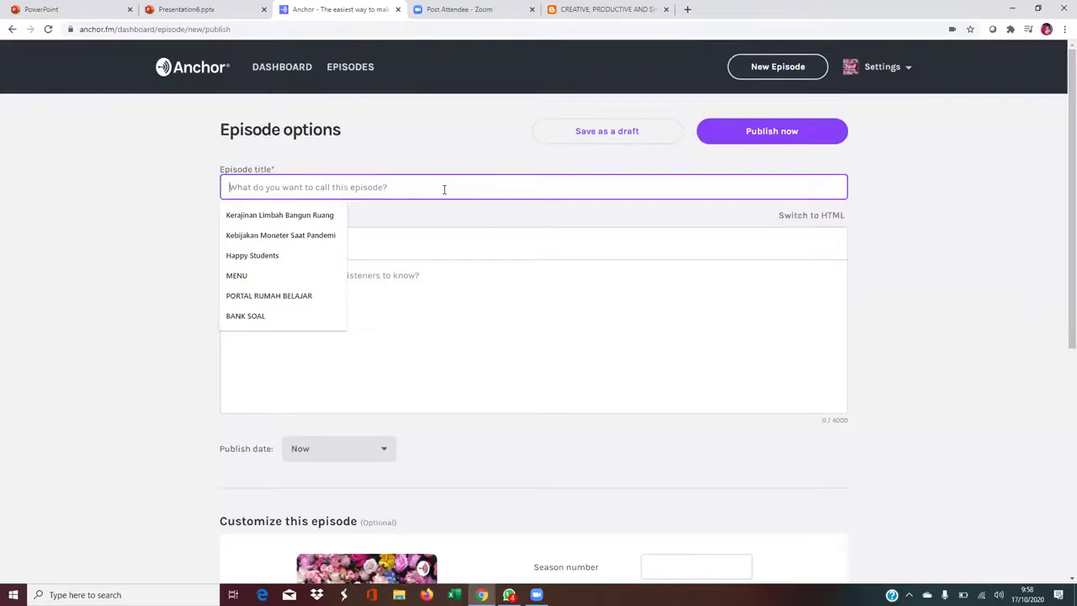
pyautogui.write('PERCOBA')
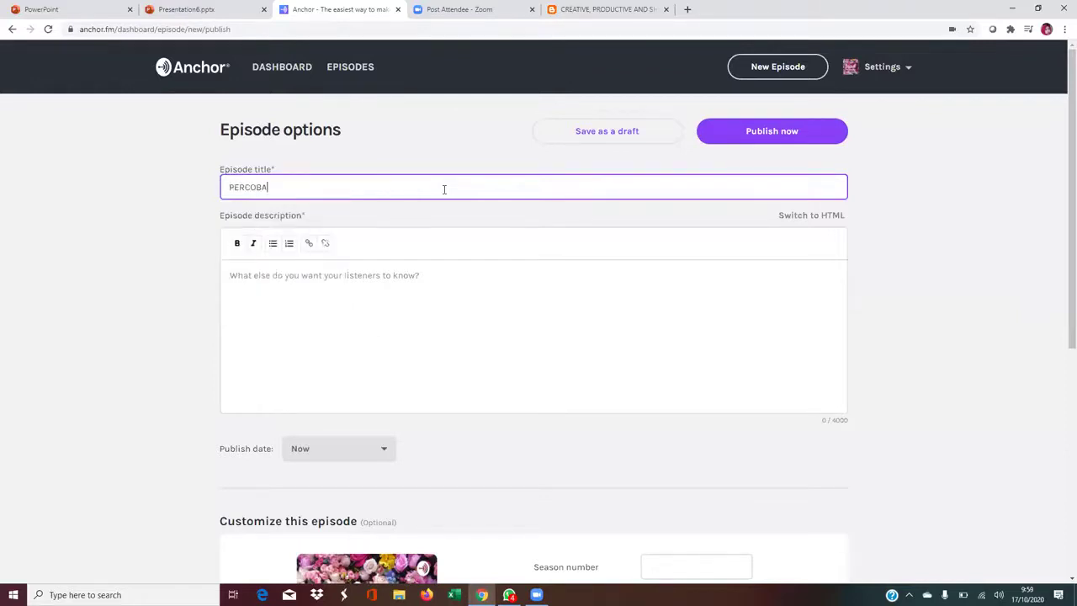
pyautogui.write('AN MEMBUAT PODCAST')
pyautogui.click(418, 291)
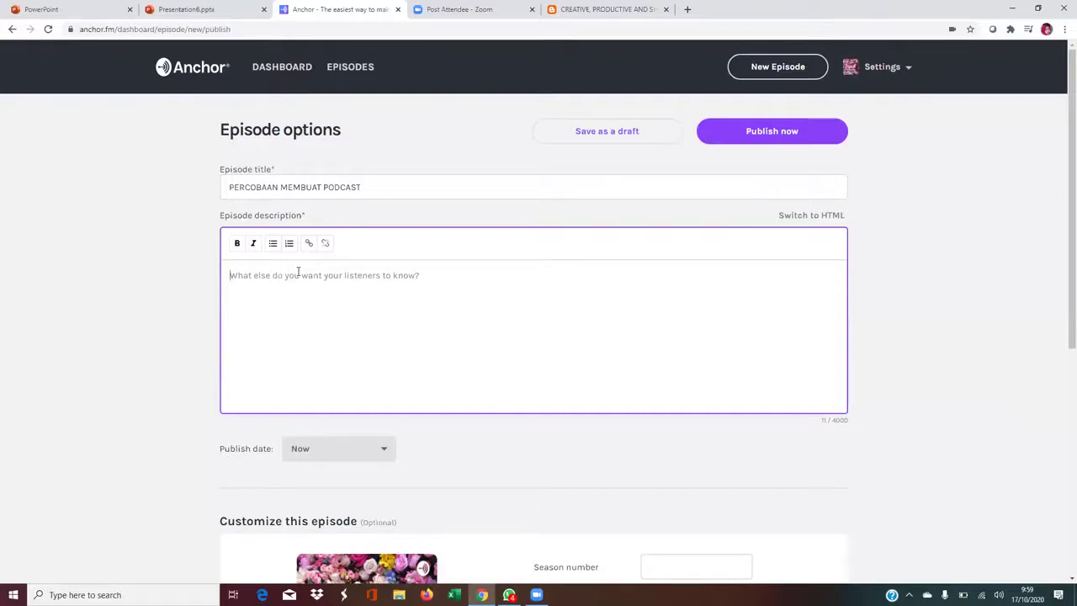
pyautogui.write('TUTORIAL')
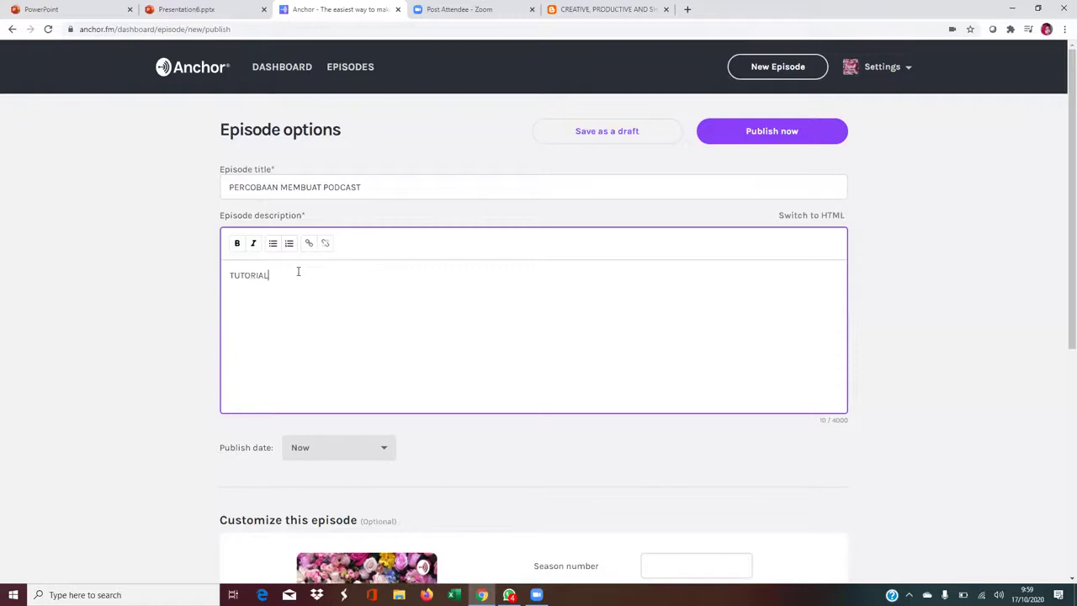
pyautogui.write(' MEMBUAT PODCAST SEDERHANA')
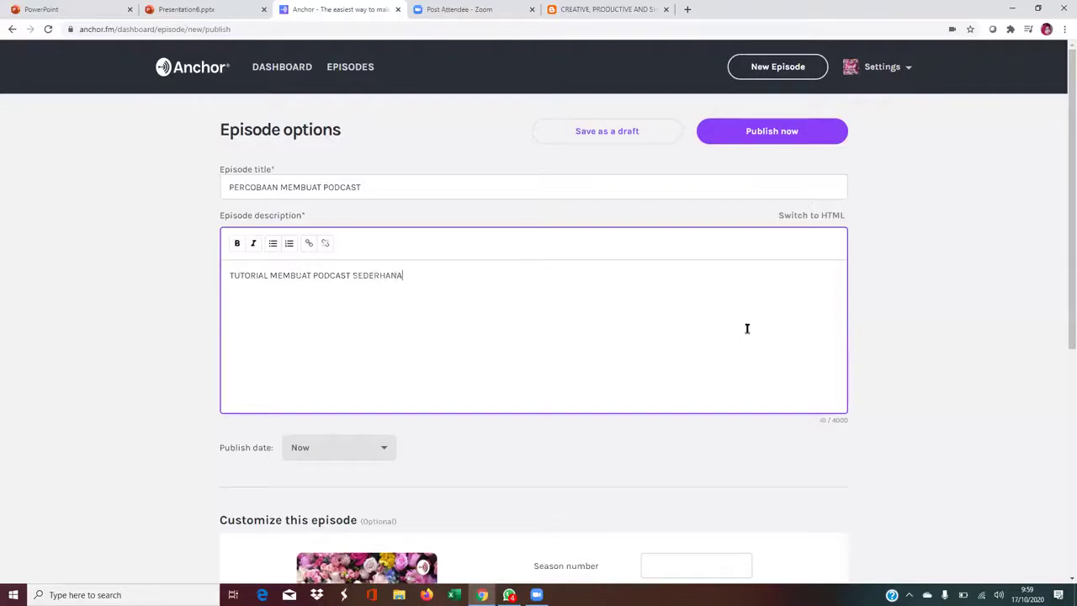
pyautogui.scroll(-2, 1059, 286)
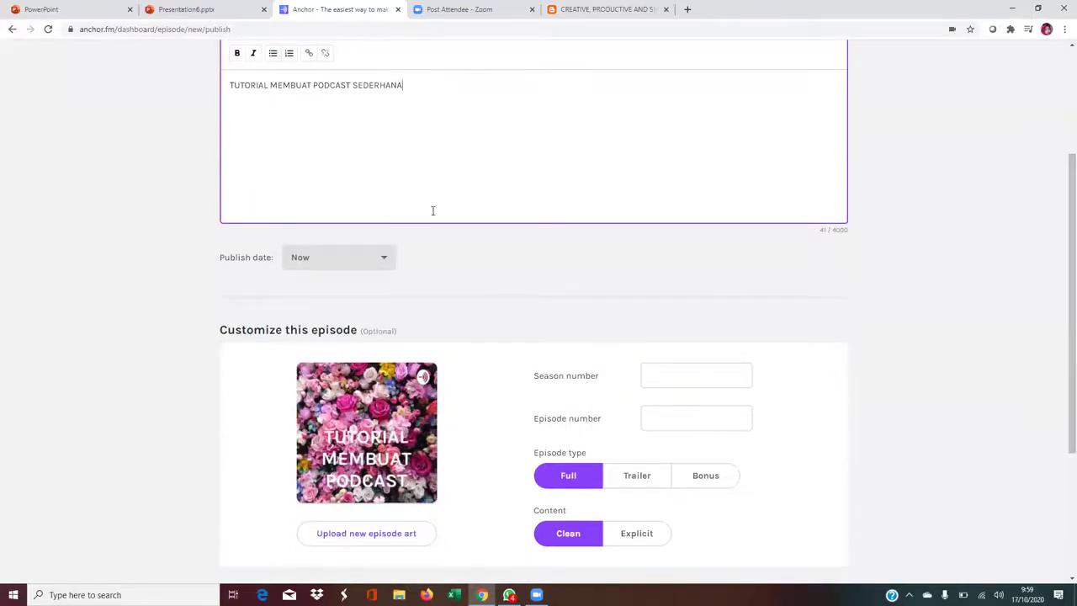
pyautogui.click(387, 260)
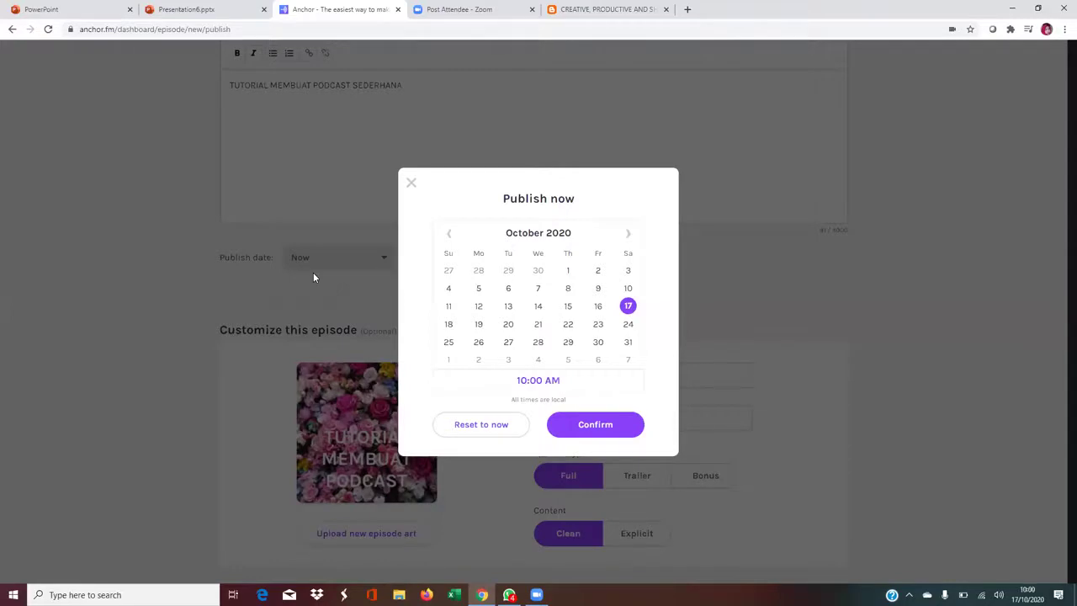
pyautogui.click(411, 183)
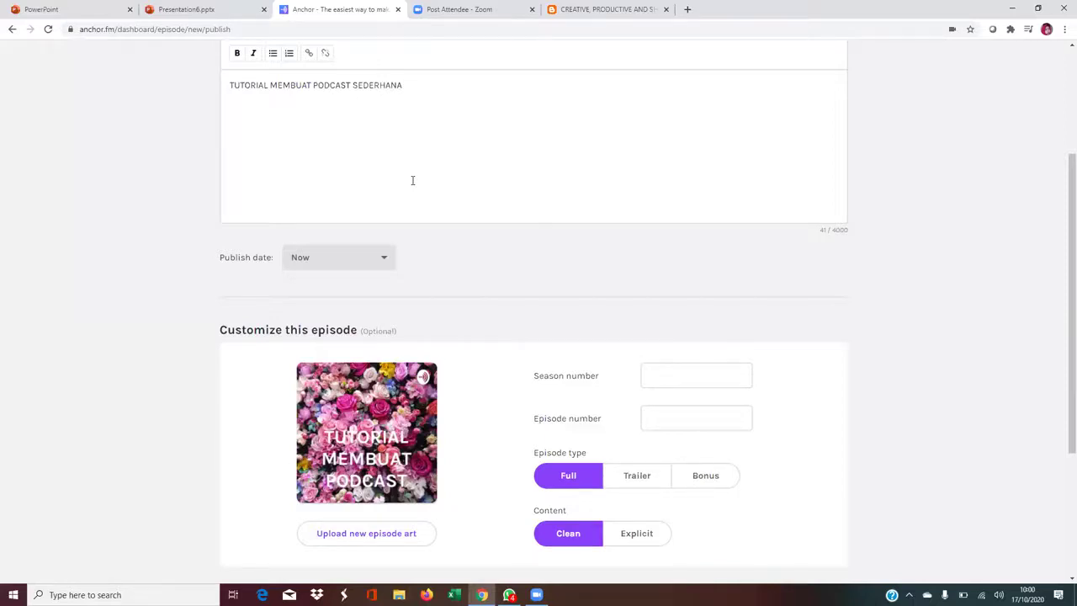
# Enter 2 in both the Season number and Episode number fields
pyautogui.click(696, 372)
pyautogui.scroll(-1, 1059, 252)
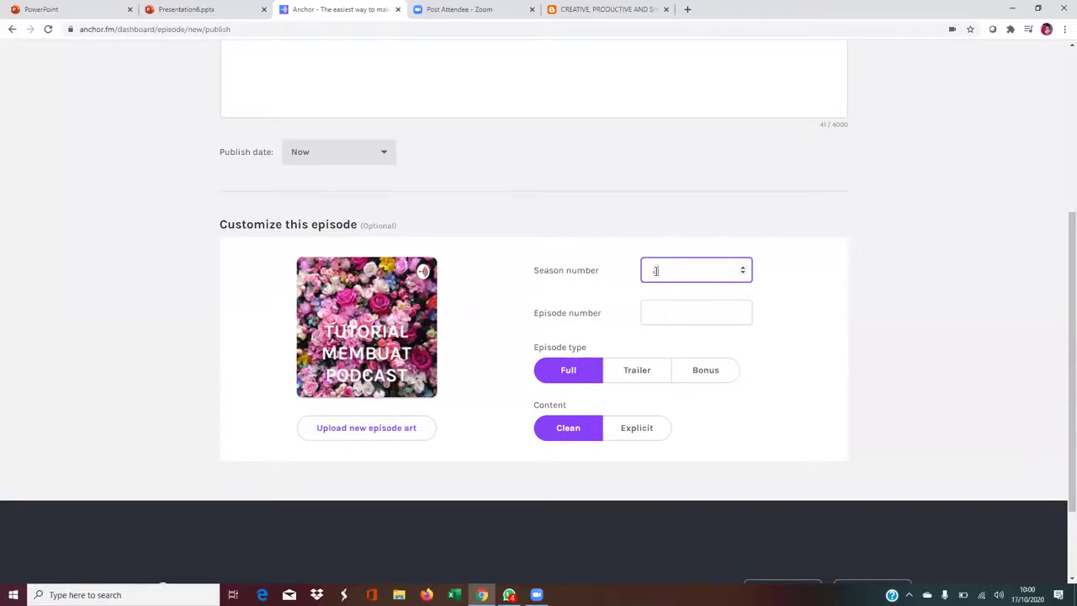
pyautogui.write('2')
pyautogui.click(662, 313)
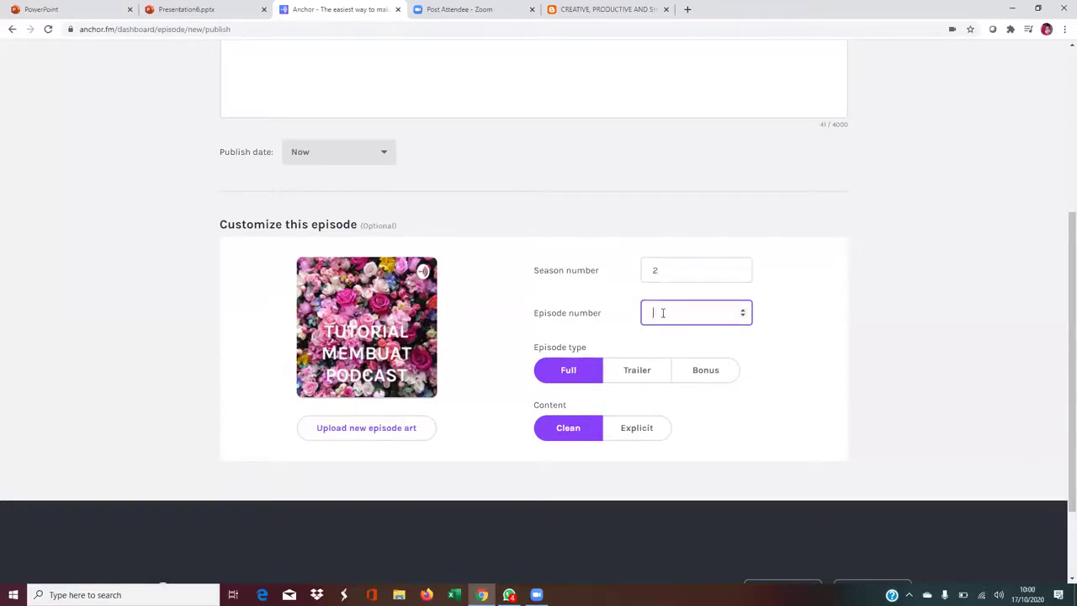
pyautogui.write('2')
pyautogui.click(589, 374)
pyautogui.scroll(-1, 1061, 347)
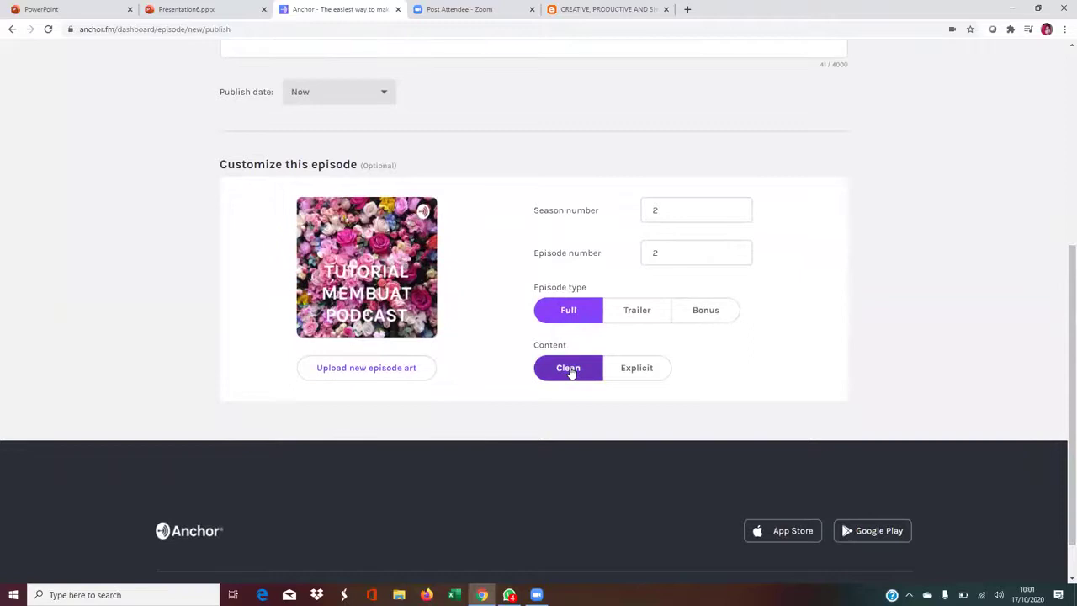
# Upload the woman-in-a-vest photo from Downloads as the new episode art and save the crop
pyautogui.click(391, 376)
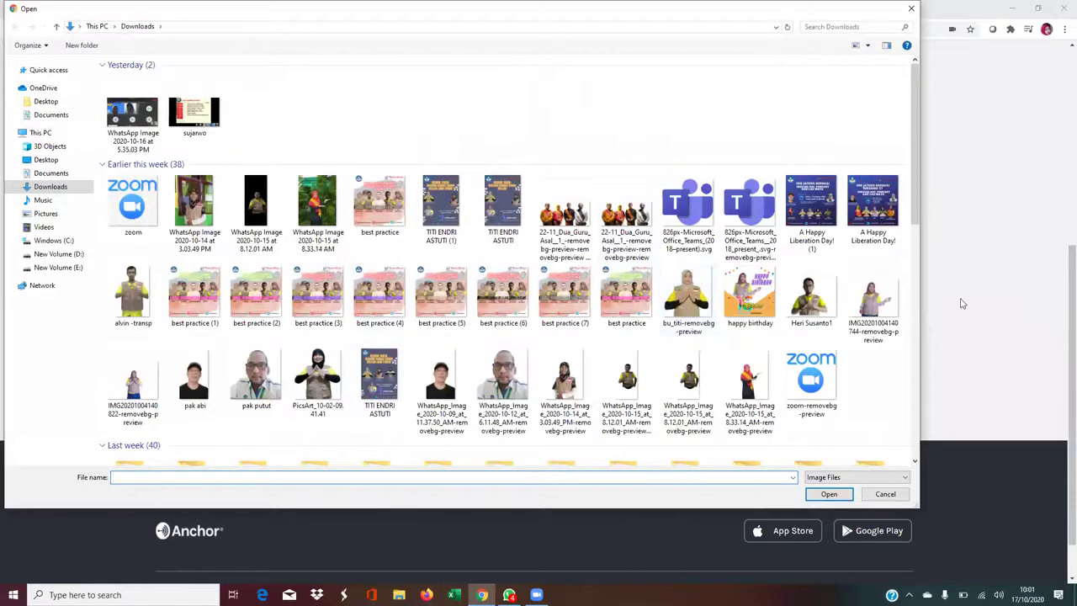
pyautogui.scroll(-2, 922, 227)
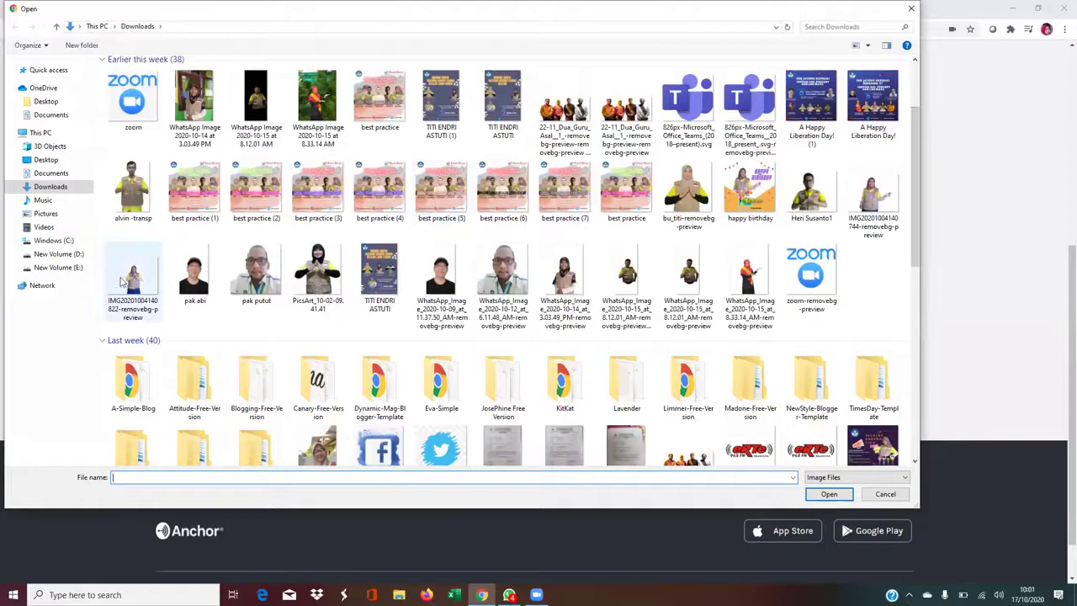
pyautogui.click(126, 278)
pyautogui.click(813, 495)
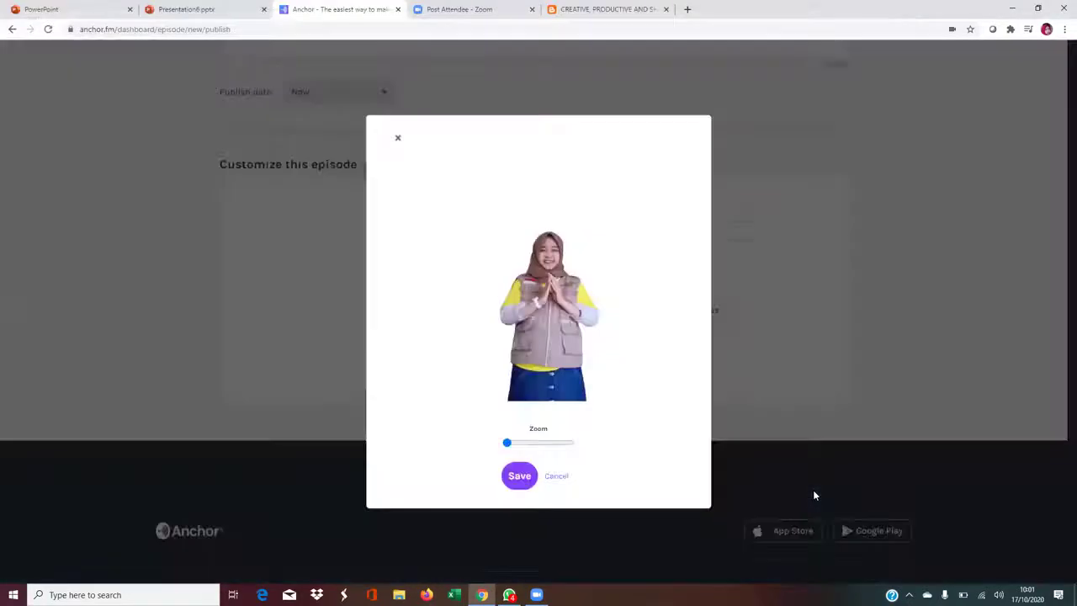
pyautogui.click(522, 478)
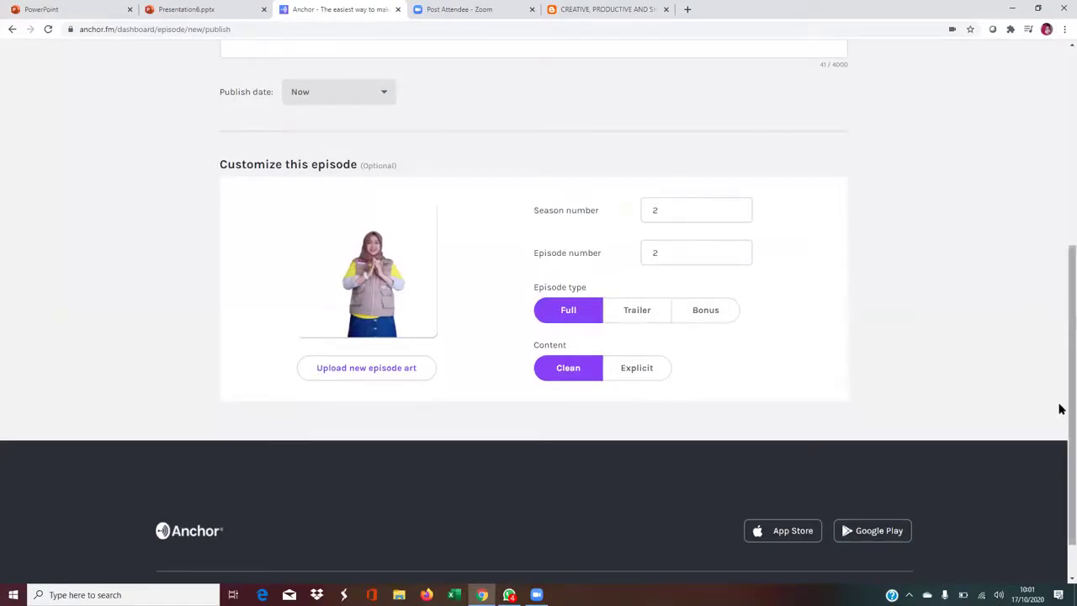
# Publish 'PERCOBAAN MEMBUAT PODCAST' immediately using Publish now at the top of Episode options
pyautogui.scroll(5, 1061, 409)
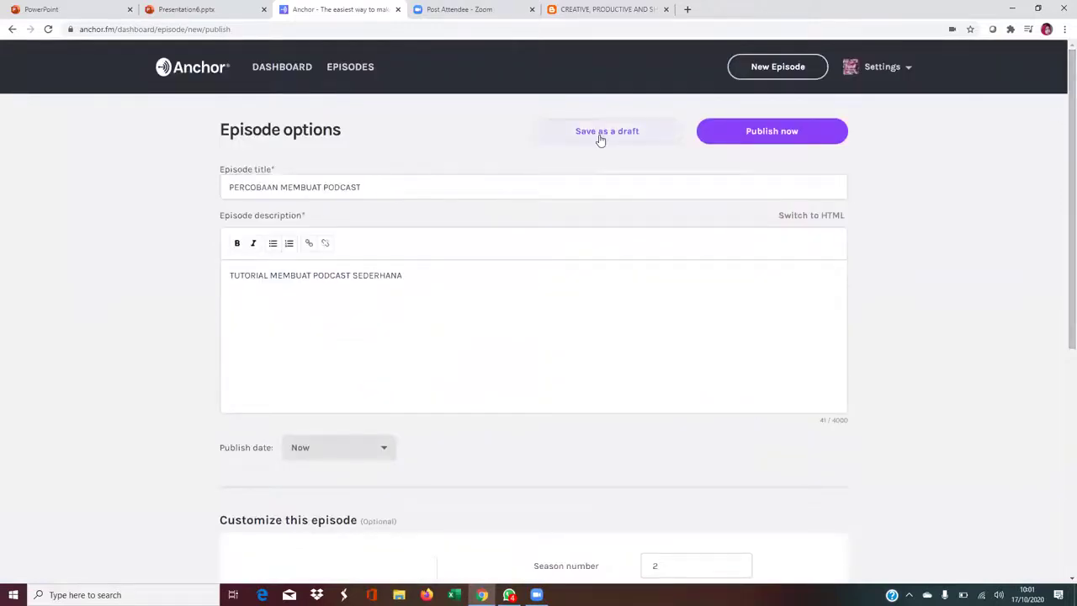
pyautogui.click(748, 135)
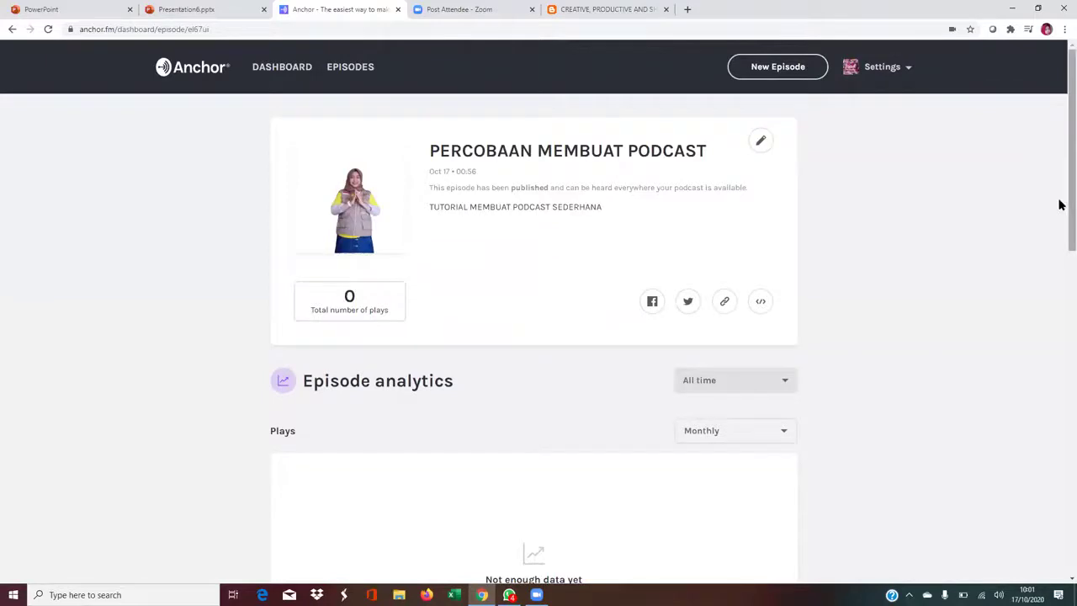
# Copy the published episode's link with the Copy link icon beside the share buttons
pyautogui.moveTo(1060, 193)
pyautogui.mouseDown()
pyautogui.moveTo(1061, 440)
pyautogui.moveTo(1059, 187)
pyautogui.mouseUp()
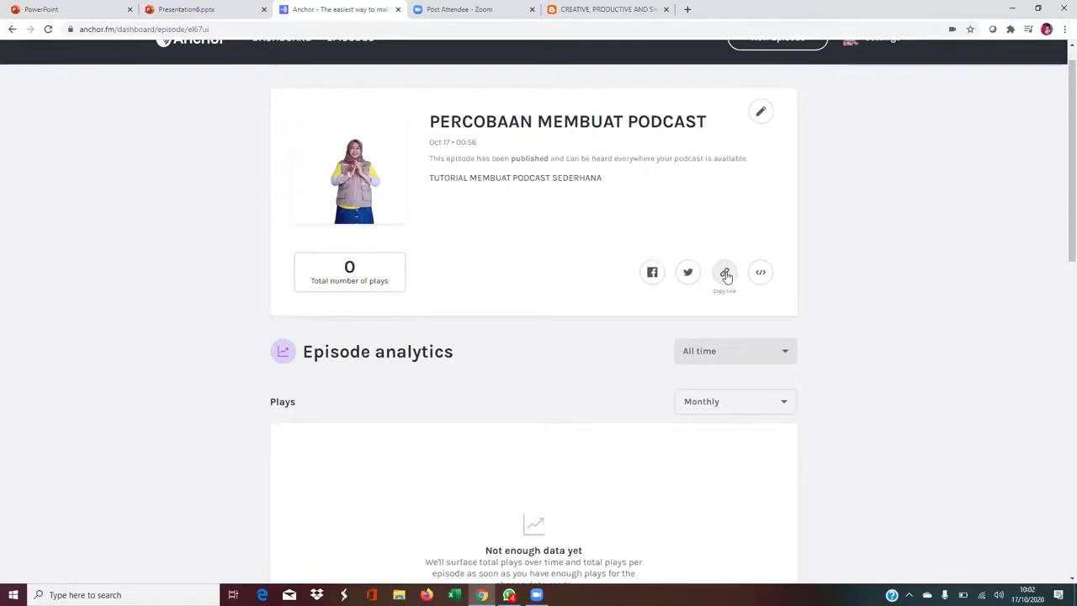
pyautogui.click(726, 274)
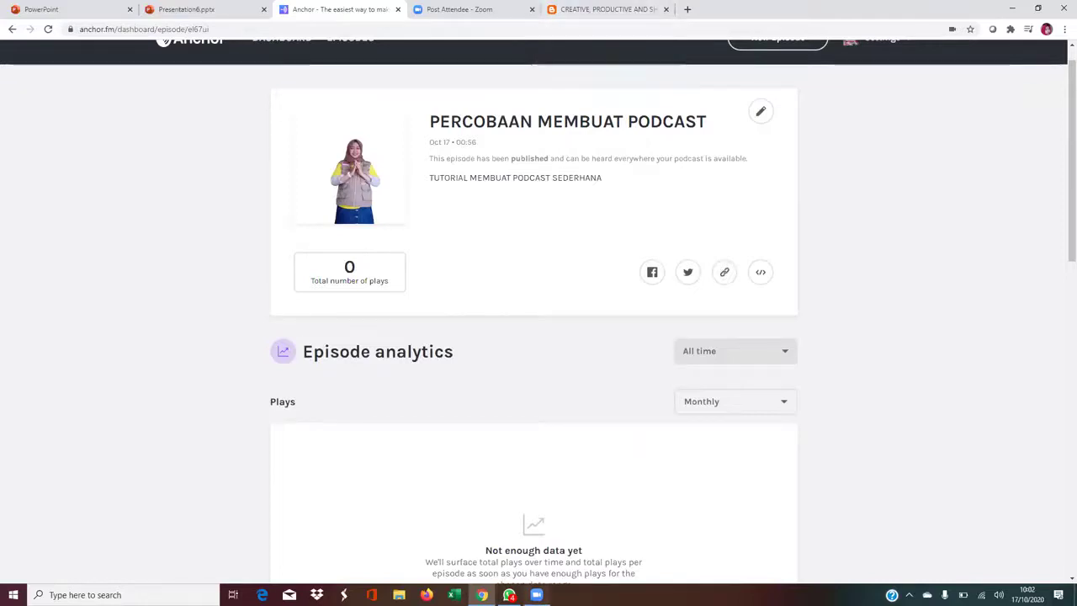
pyautogui.moveTo(537, 595)
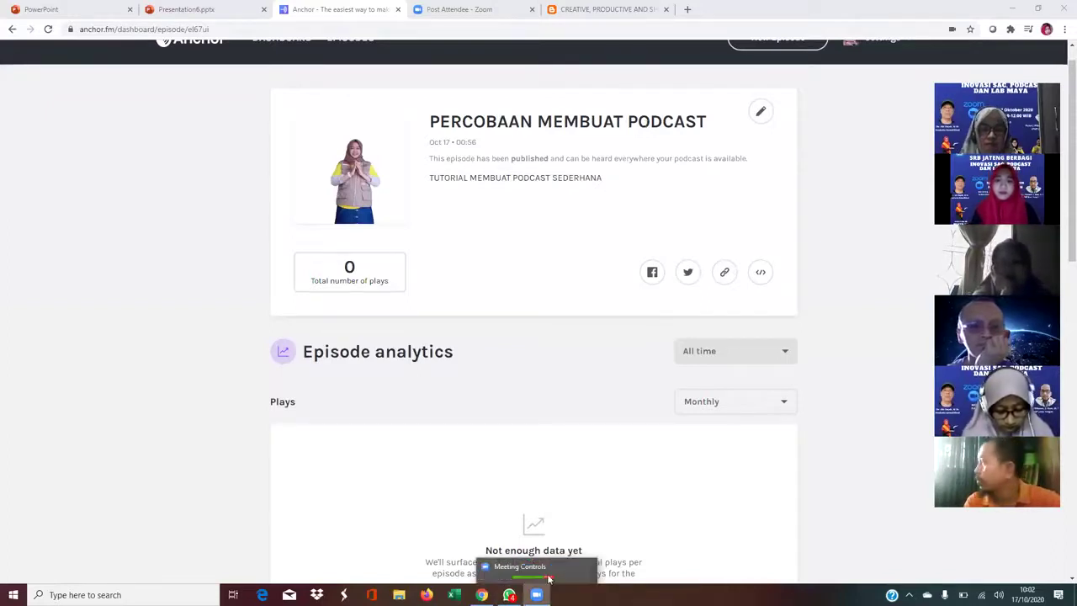
# Copy the episode link once more, then minimize Chrome so the desktop is shared
pyautogui.click(543, 574)
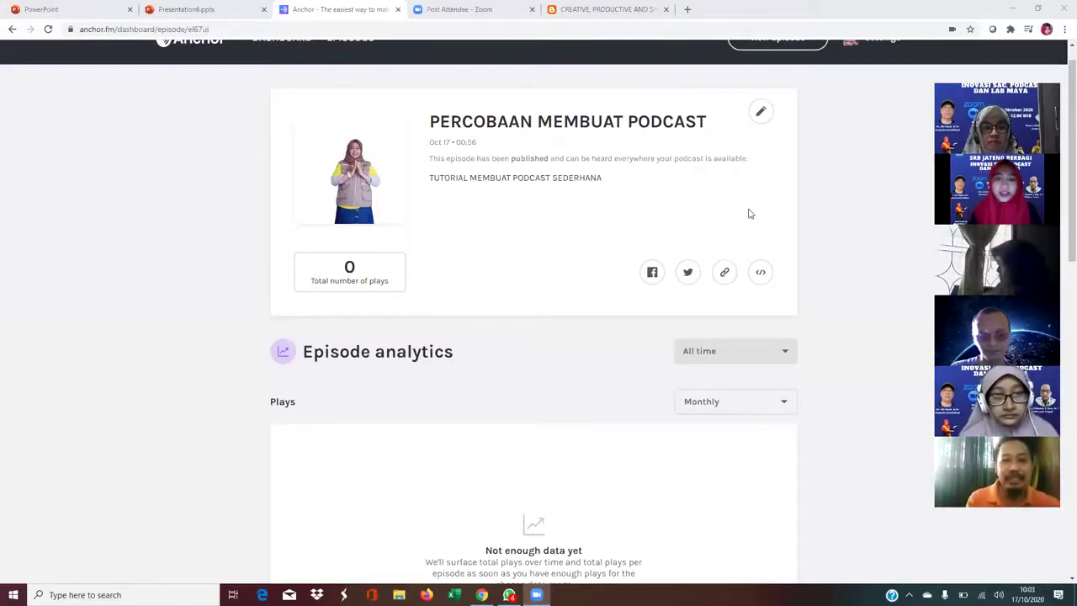
pyautogui.click(726, 273)
pyautogui.click(726, 273)
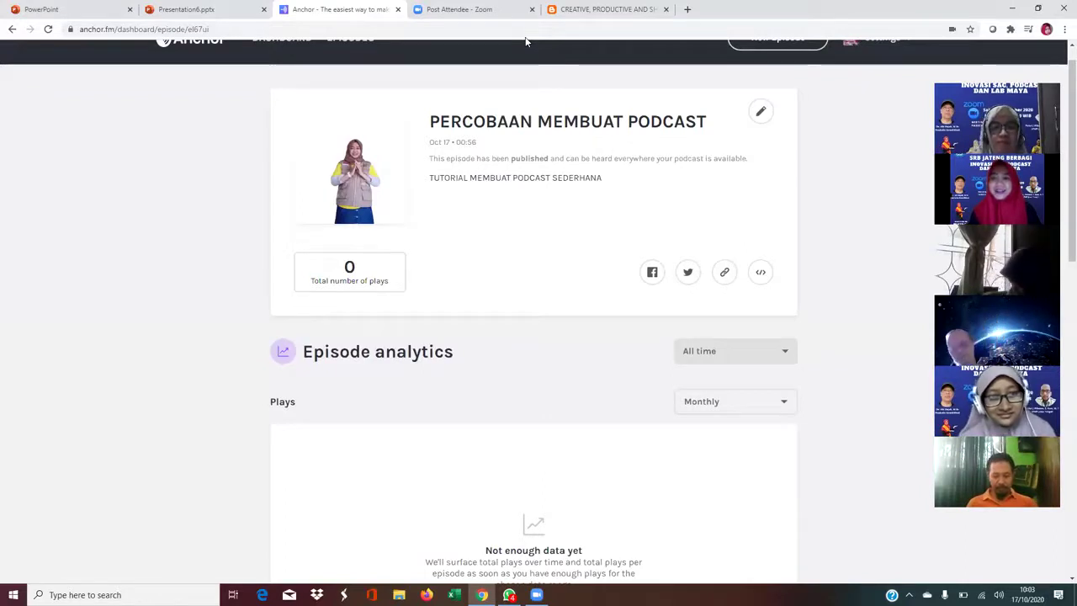
pyautogui.click(1007, 6)
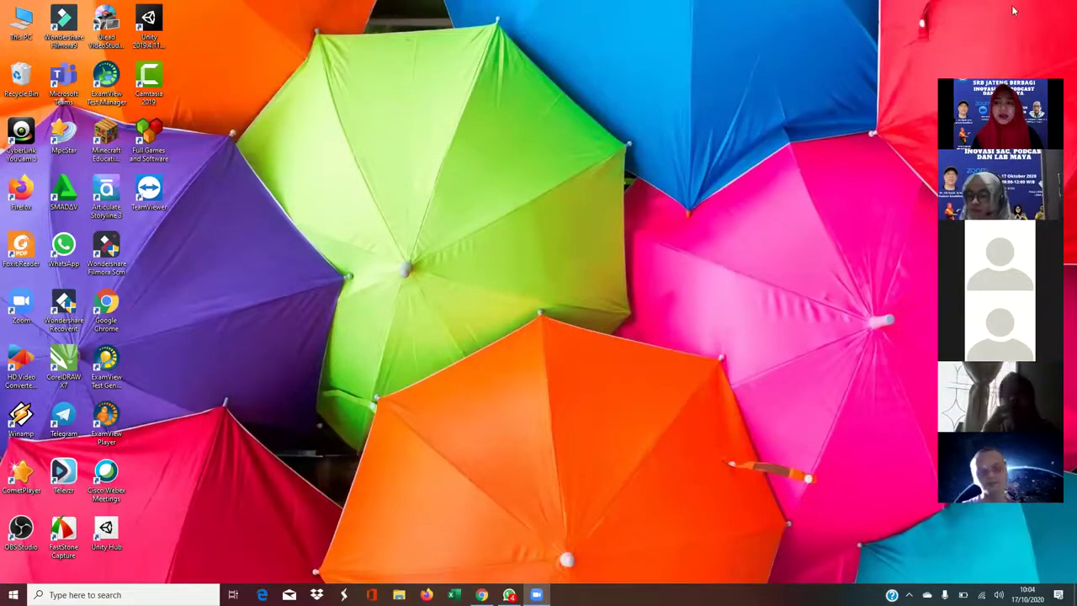
# Show the Zoom Meeting Controls preview from the taskbar while sharing the desktop
pyautogui.moveTo(537, 594)
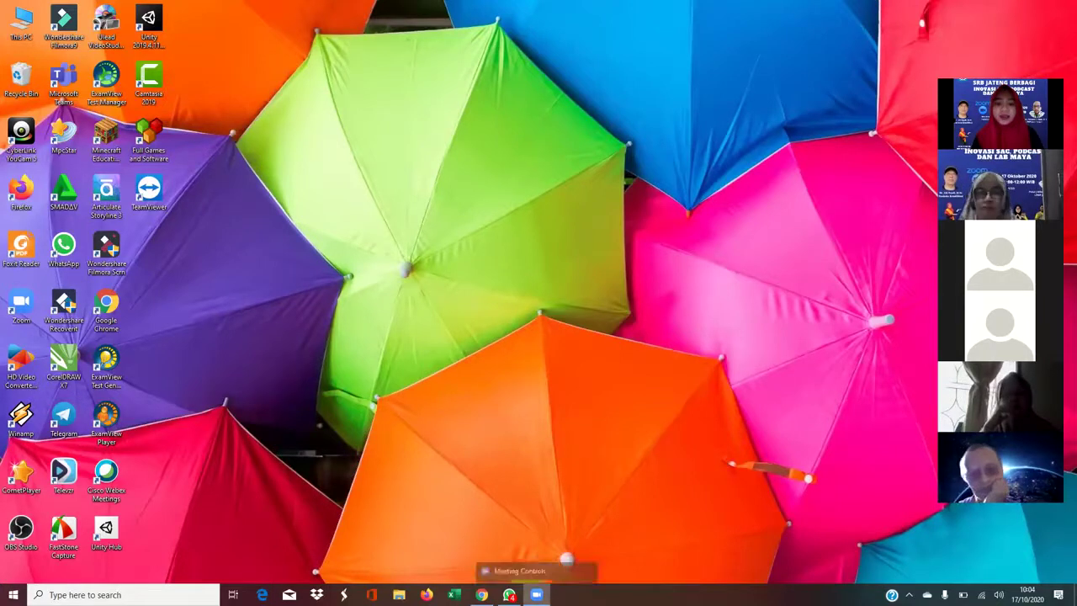
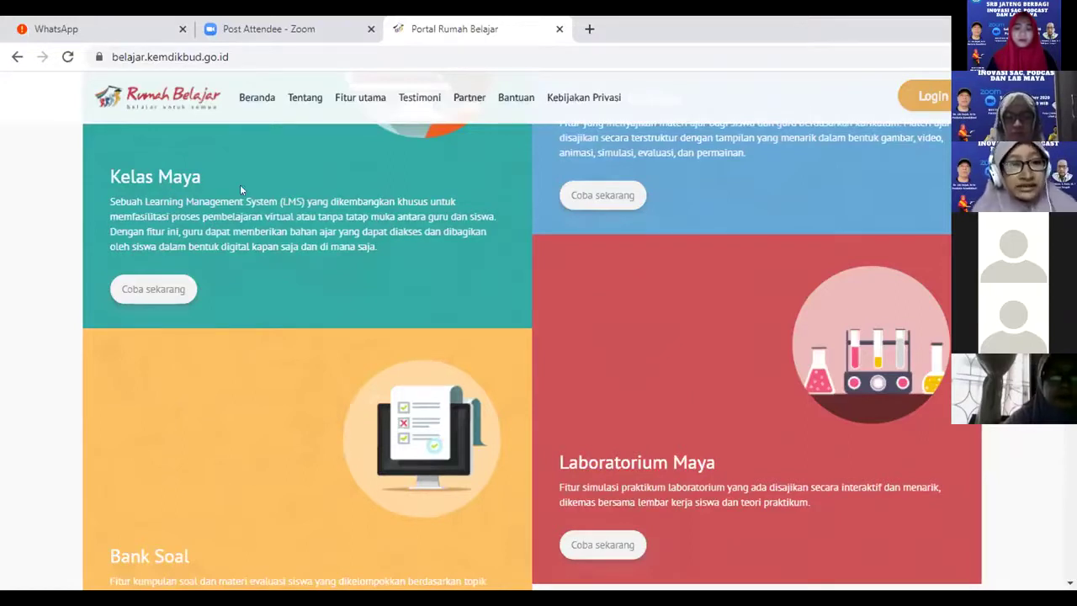
# Launch Kelas Maya via Coba sekarang and open the KELAS TERBUKA class IPA SMP SEMESTER GANJIL
pyautogui.click(157, 291)
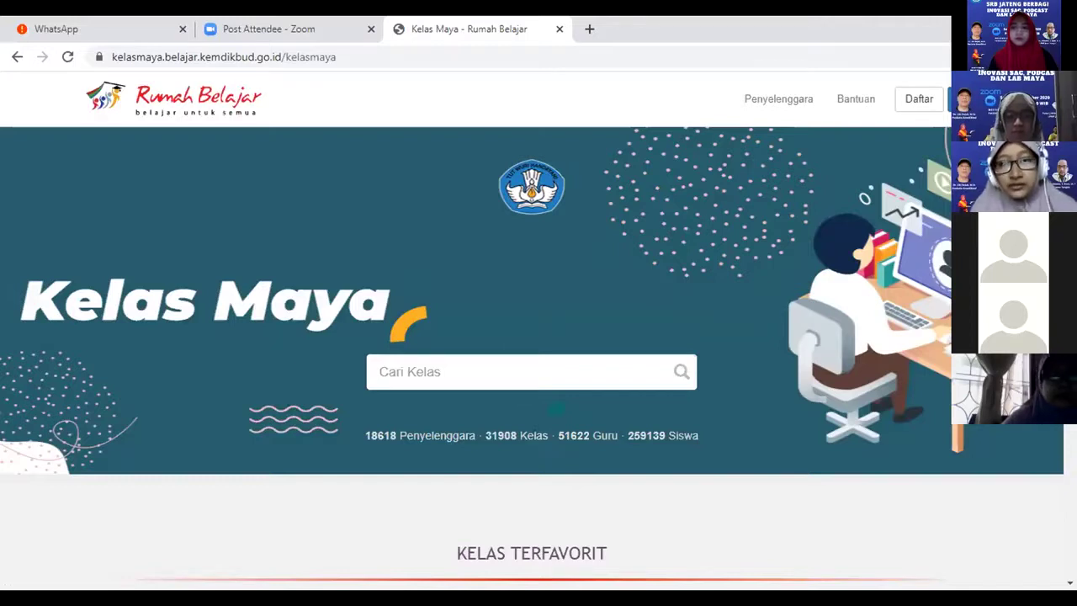
pyautogui.scroll(-4, 532, 336)
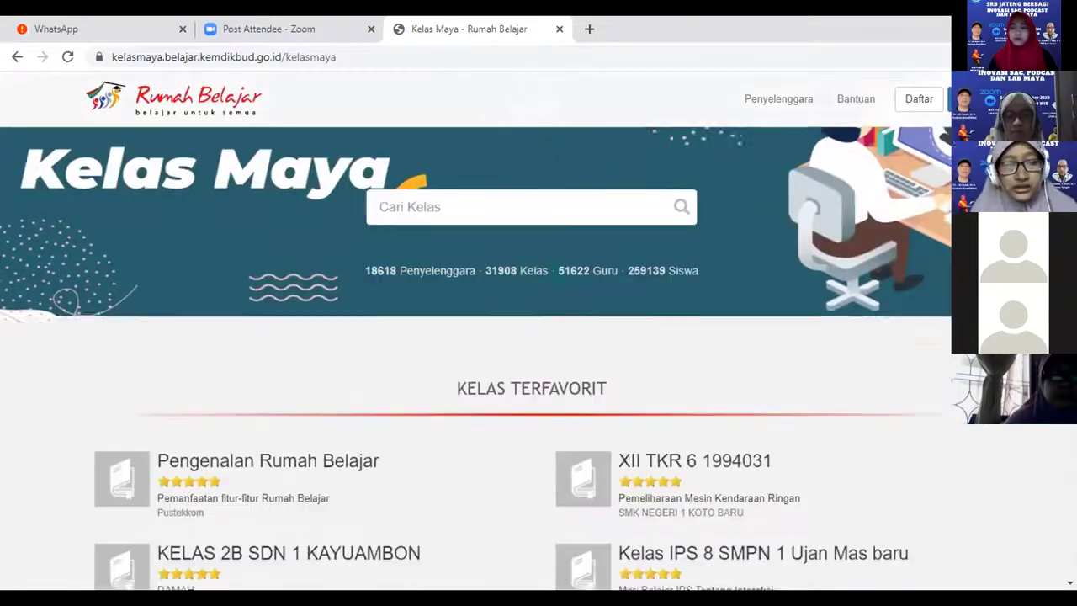
pyautogui.scroll(-1, 532, 337)
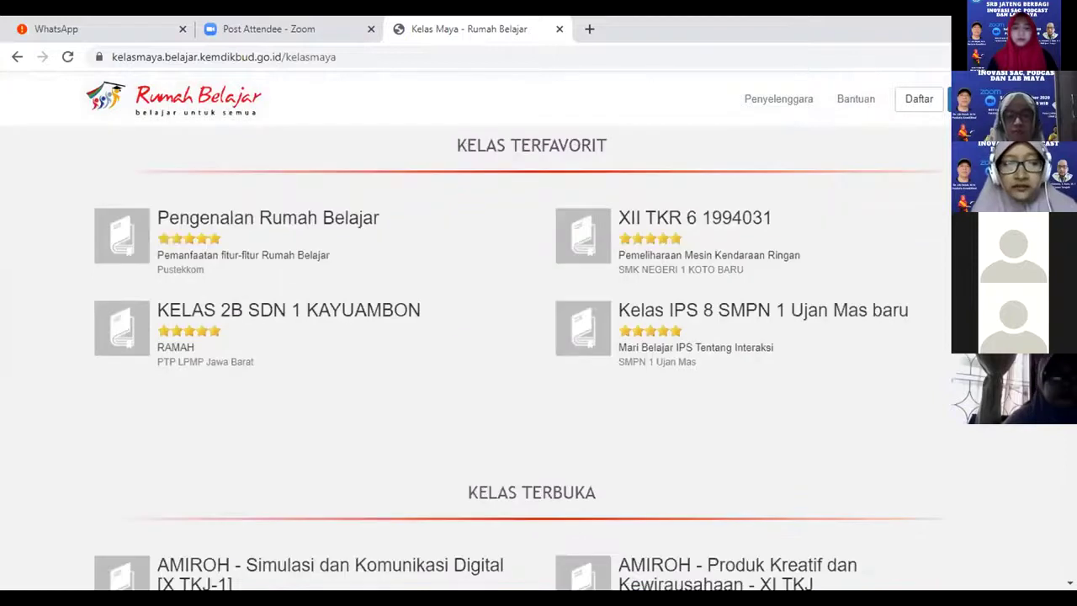
pyautogui.scroll(-2, 532, 337)
pyautogui.scroll(-1, 532, 357)
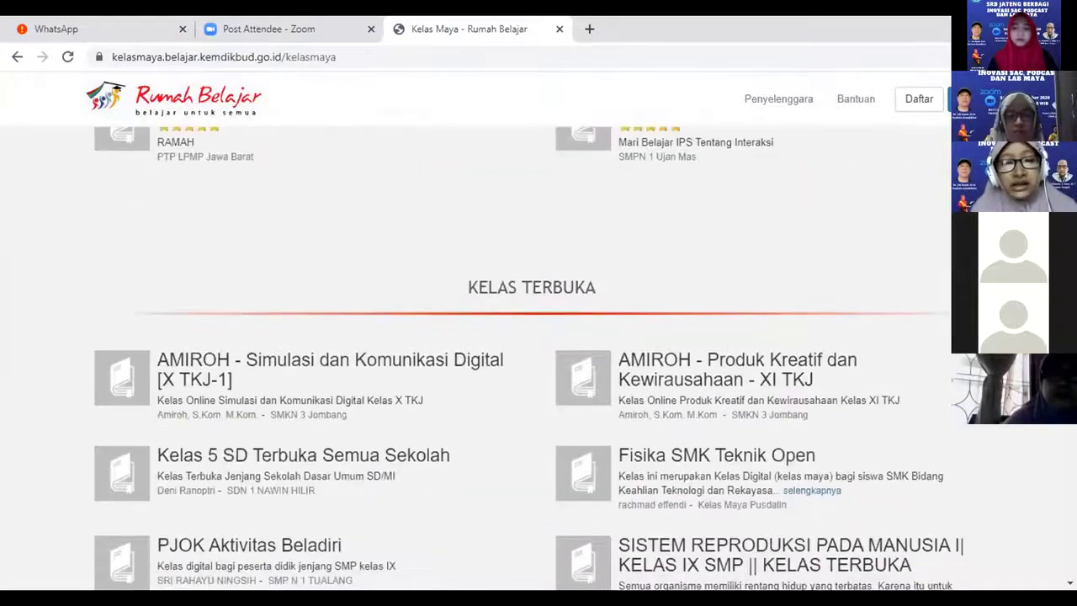
pyautogui.scroll(-1, 532, 337)
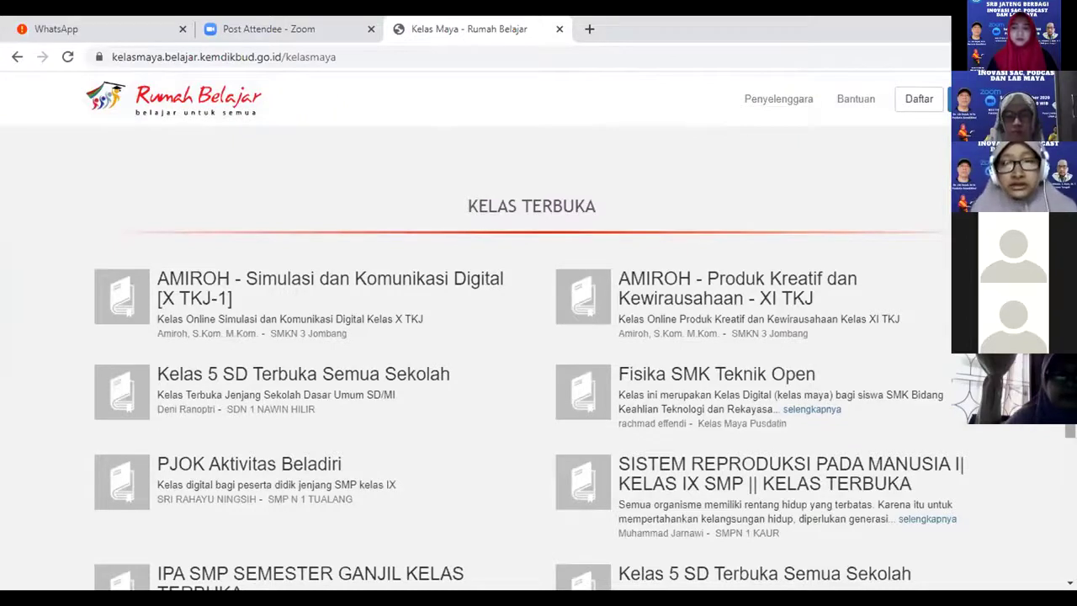
pyautogui.scroll(-1, 355, 487)
pyautogui.scroll(-1, 355, 487)
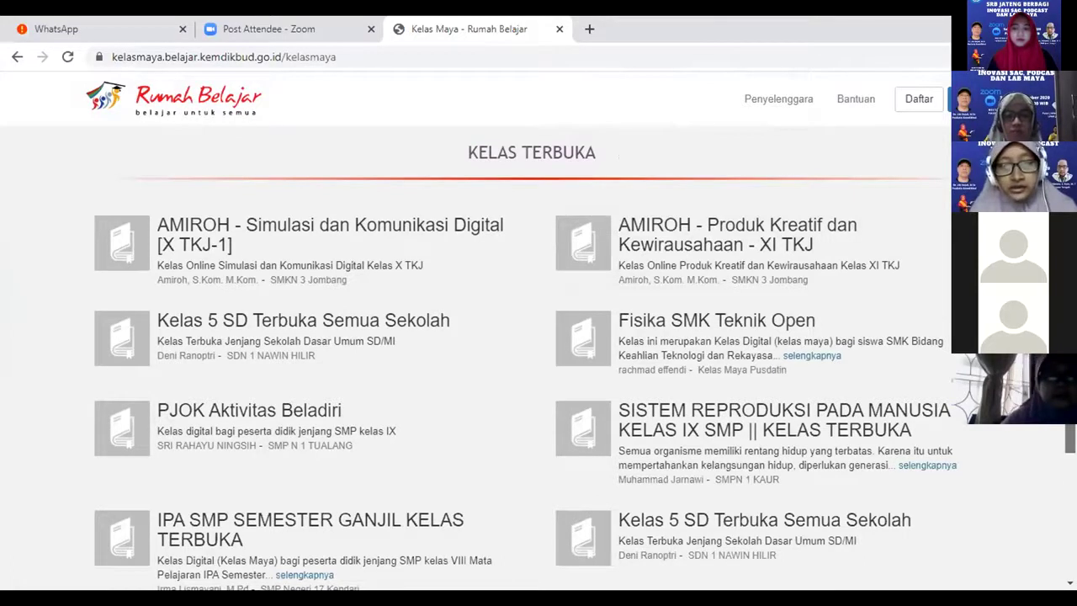
pyautogui.scroll(-2, 263, 364)
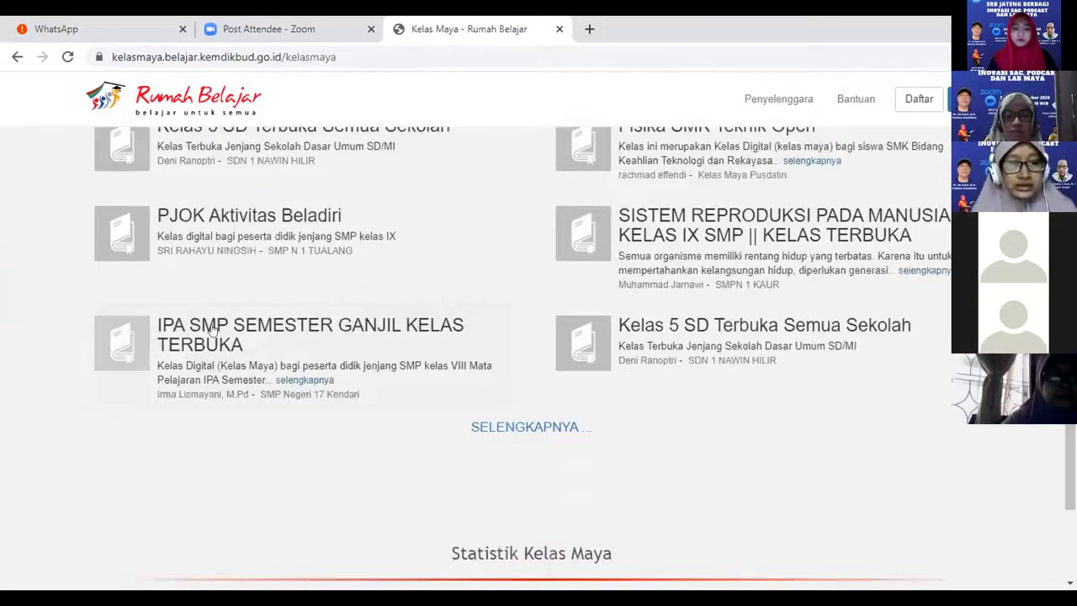
pyautogui.click(212, 330)
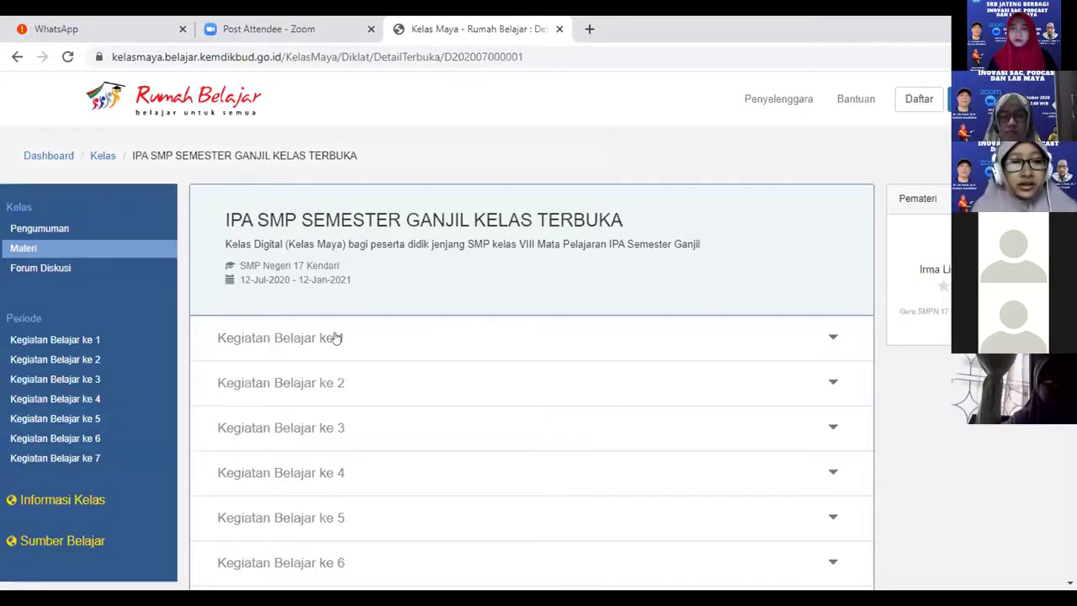
# Expand Kegiatan Belajar ke 1 and scroll through its material
pyautogui.click(409, 330)
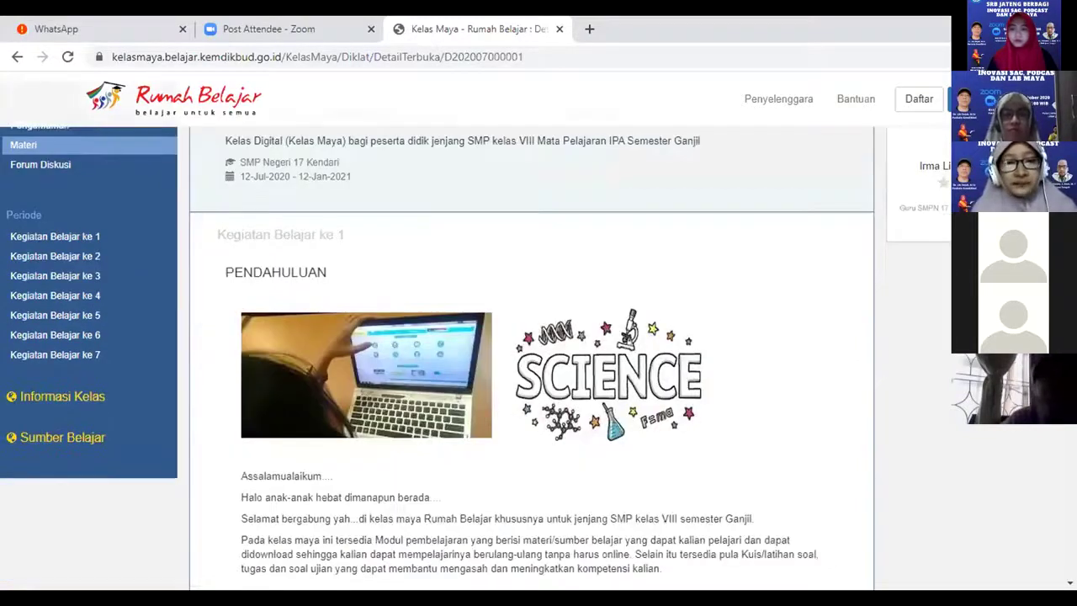
pyautogui.scroll(-2, 532, 379)
pyautogui.scroll(-1, 532, 353)
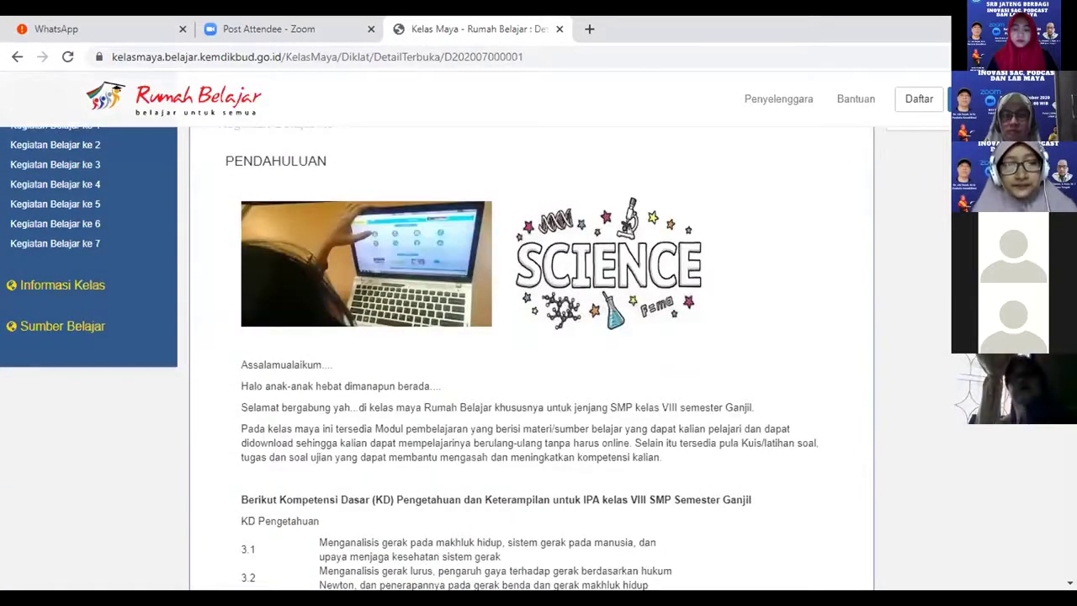
pyautogui.scroll(-4, 532, 353)
pyautogui.scroll(-2, 532, 354)
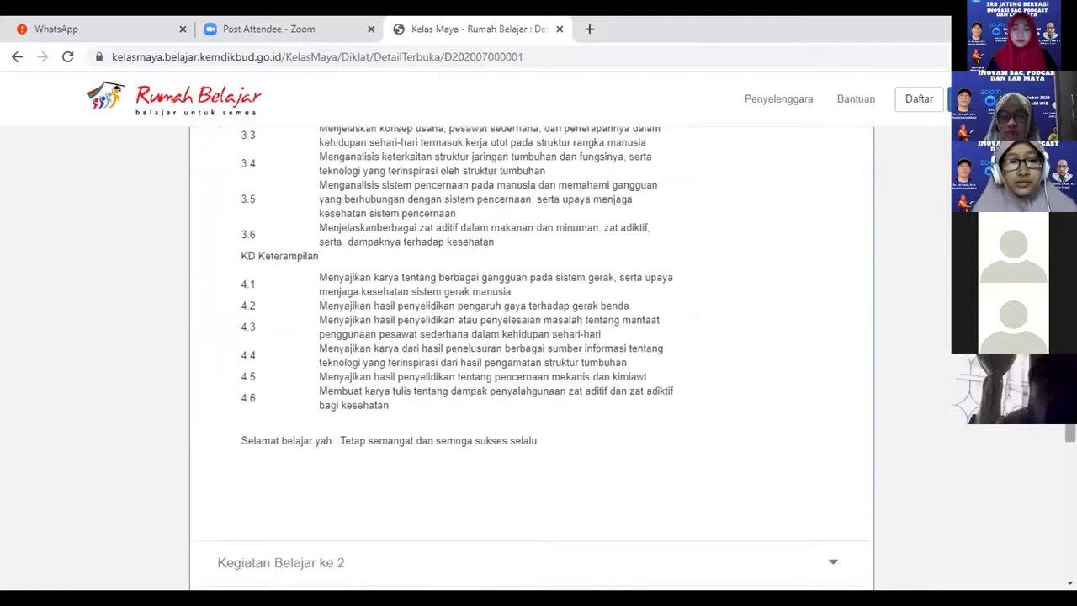
pyautogui.scroll(-1, 601, 441)
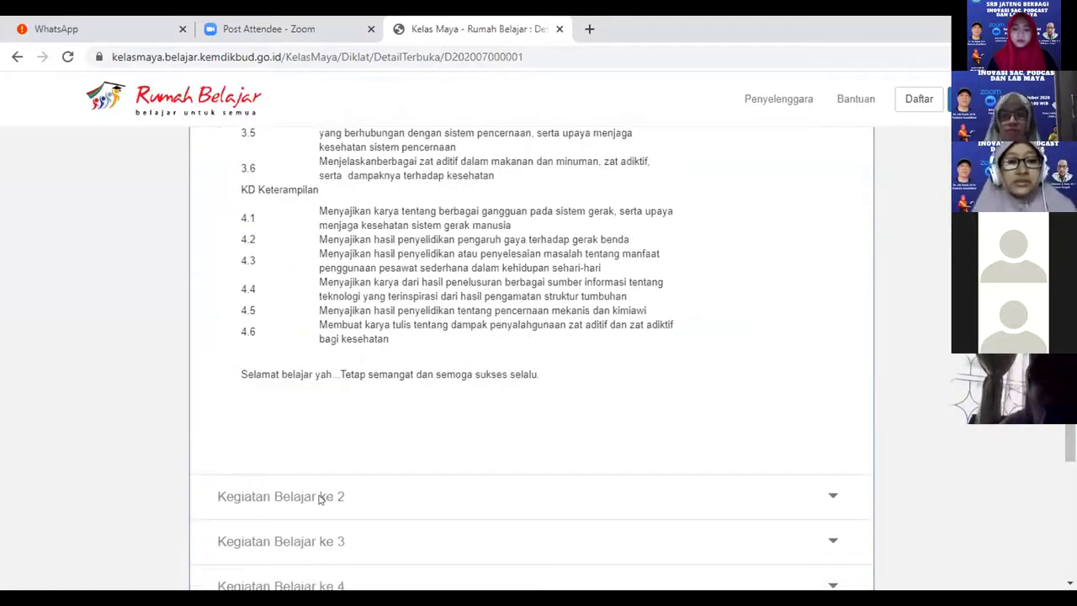
# Expand Kegiatan Belajar ke 2, browse its motion videos, then scroll back to the top
pyautogui.click(320, 498)
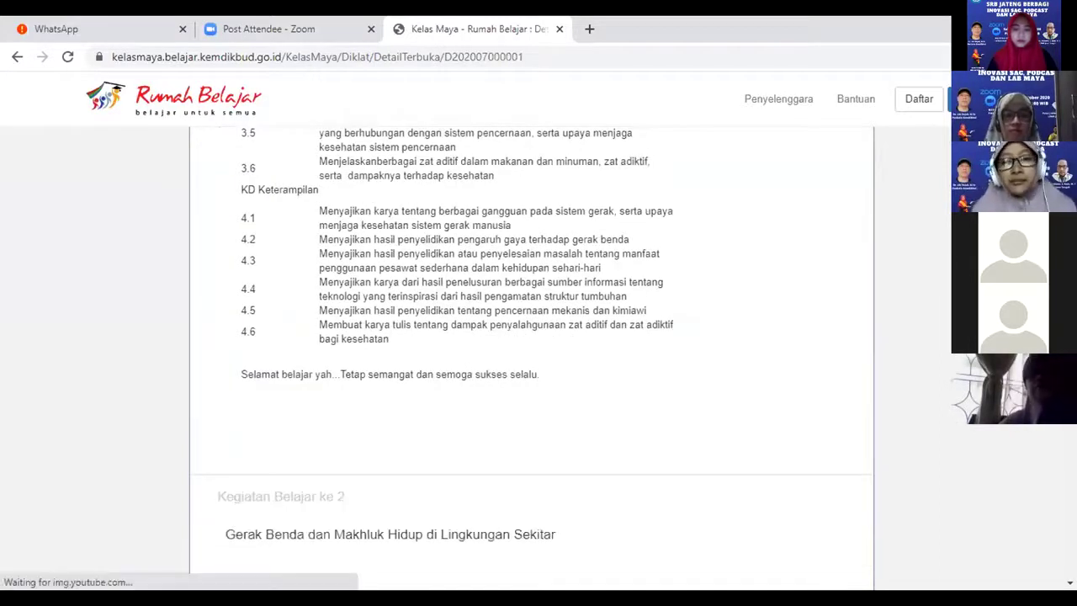
pyautogui.scroll(-6, 532, 353)
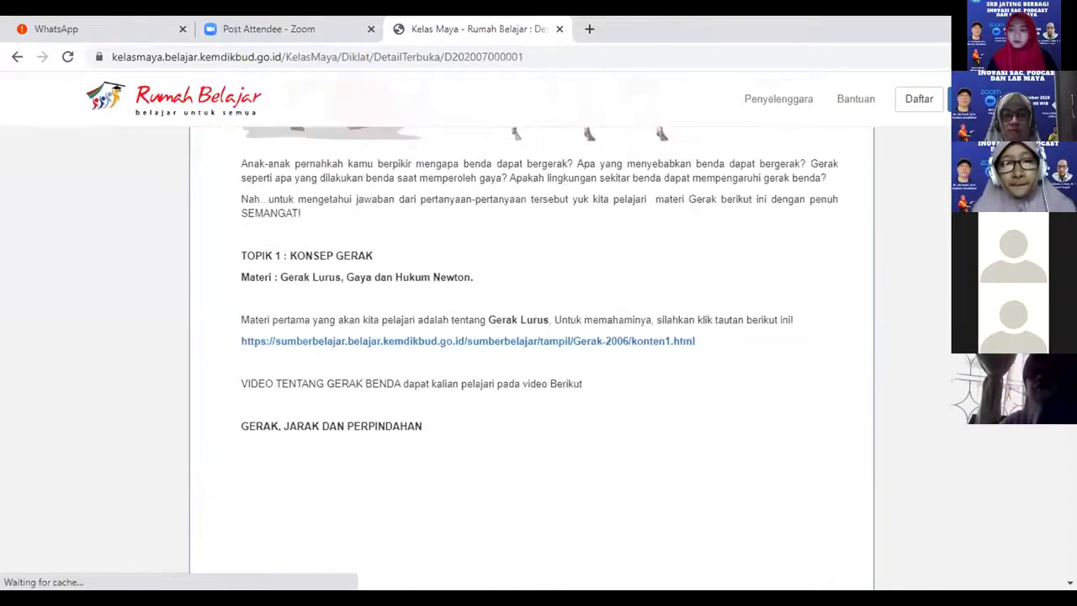
pyautogui.scroll(4, 532, 354)
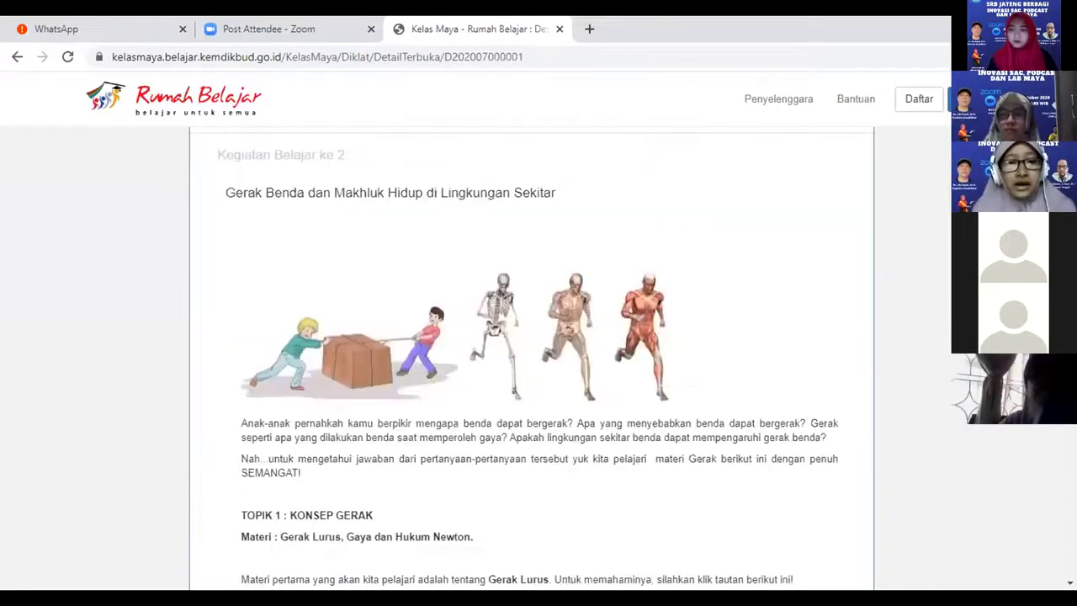
pyautogui.scroll(-1, 532, 354)
pyautogui.scroll(-1, 532, 354)
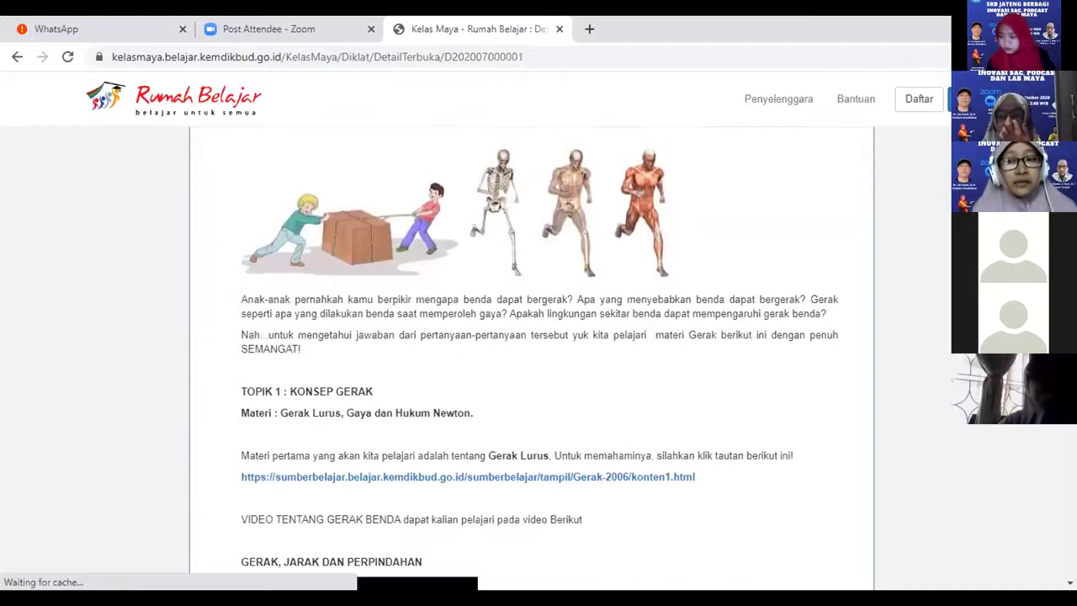
pyautogui.scroll(-1, 448, 151)
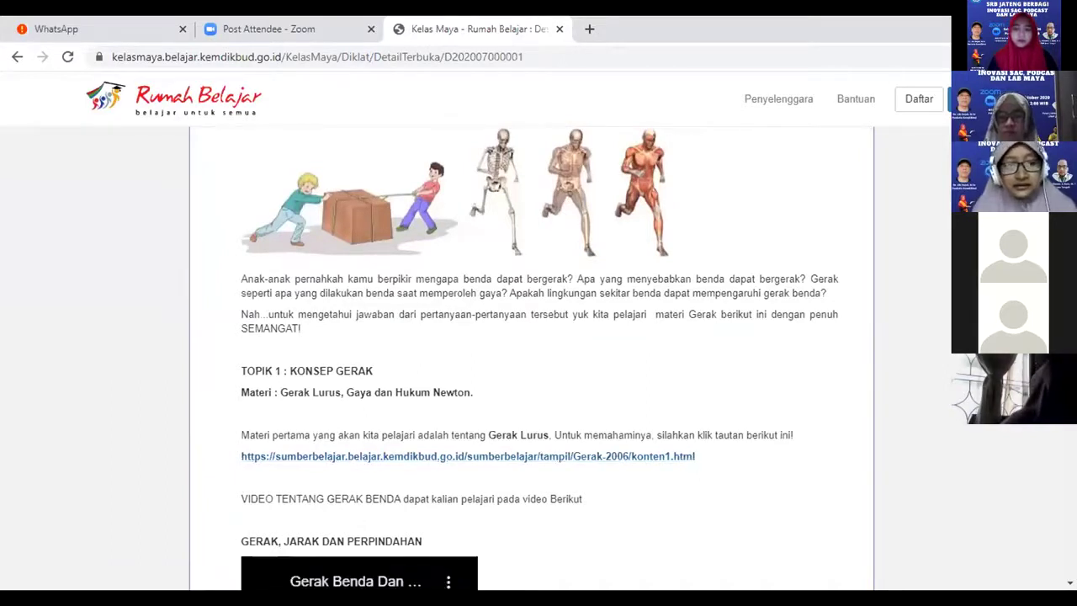
pyautogui.scroll(-3, 352, 512)
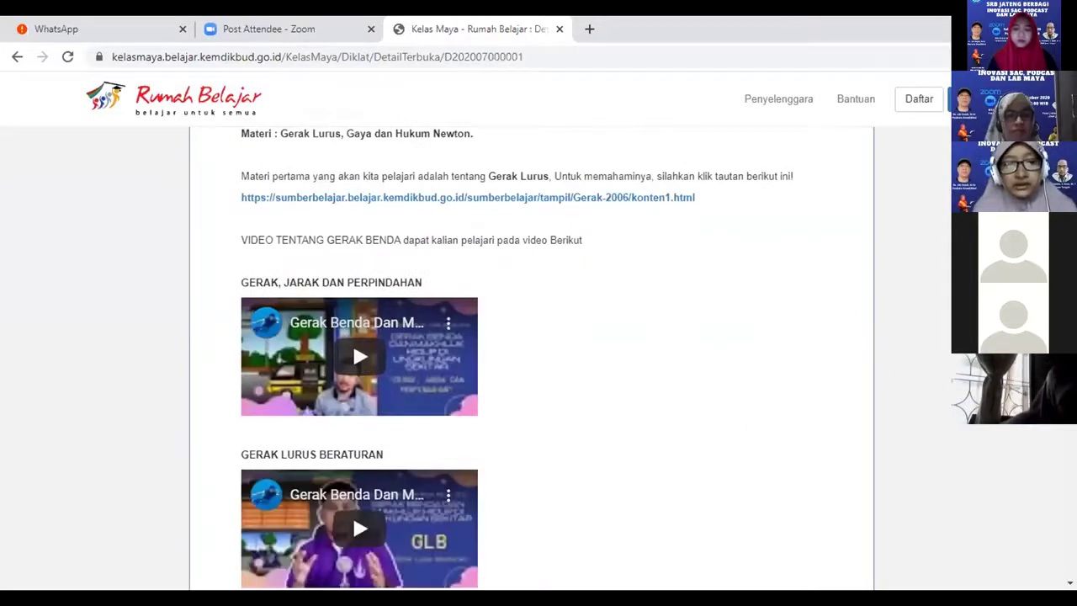
pyautogui.scroll(-4, 353, 513)
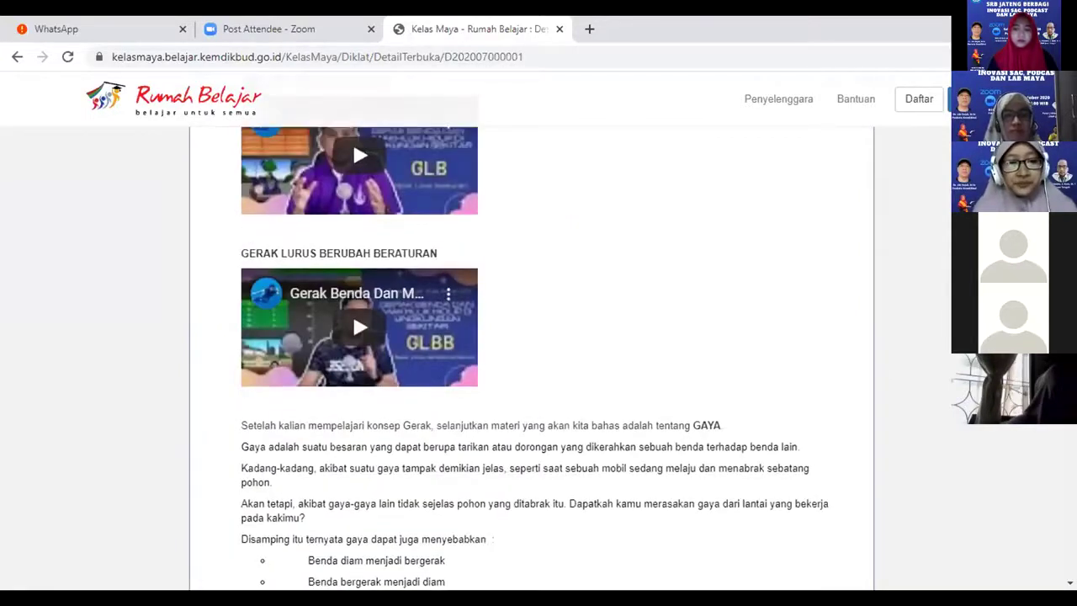
pyautogui.scroll(10, 352, 312)
pyautogui.scroll(10, 352, 311)
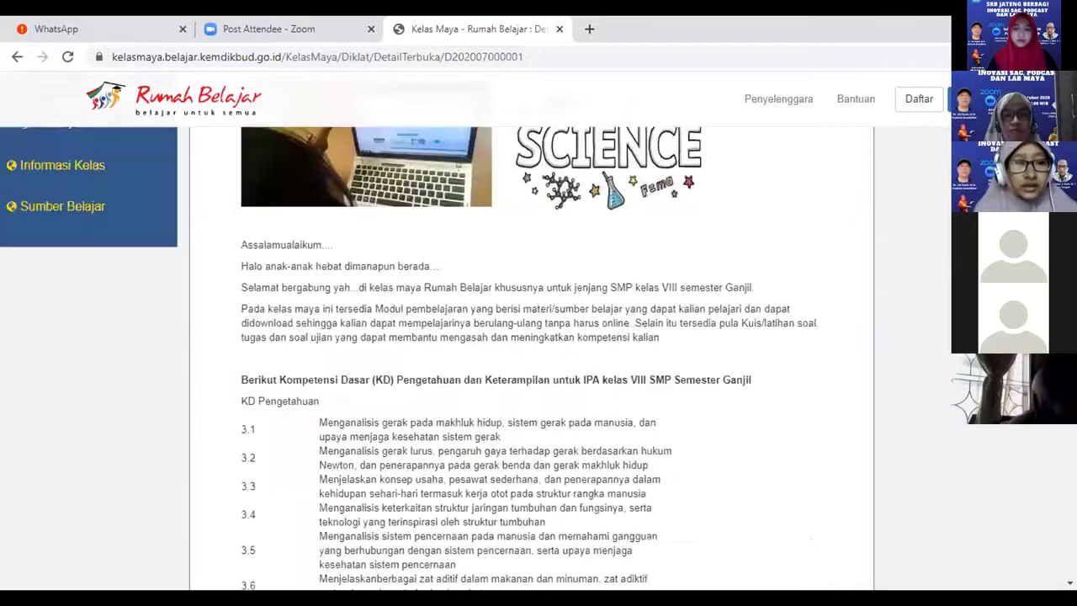
pyautogui.scroll(1, 532, 353)
pyautogui.scroll(3, 532, 353)
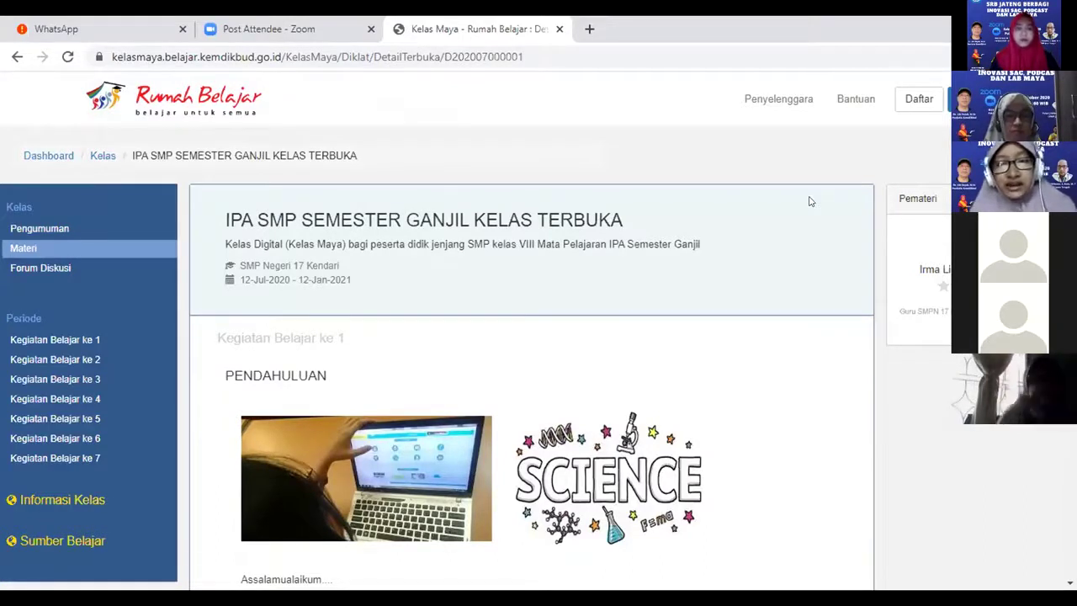
# Start a Kelas Maya sign-up from Daftar and choose Daftar Sebagai Penyelenggara
pyautogui.click(913, 100)
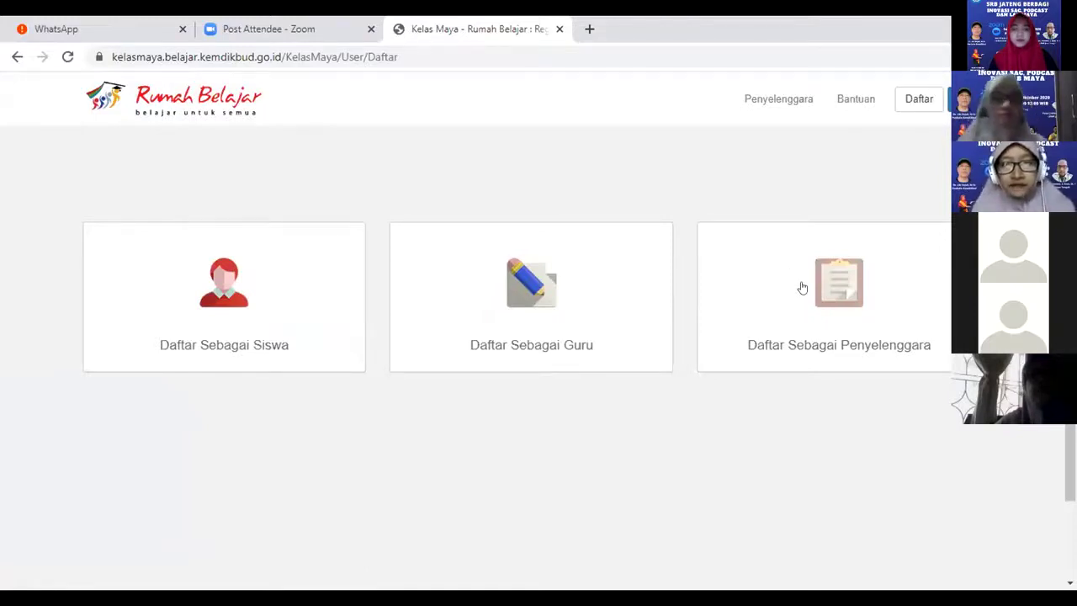
pyautogui.click(802, 288)
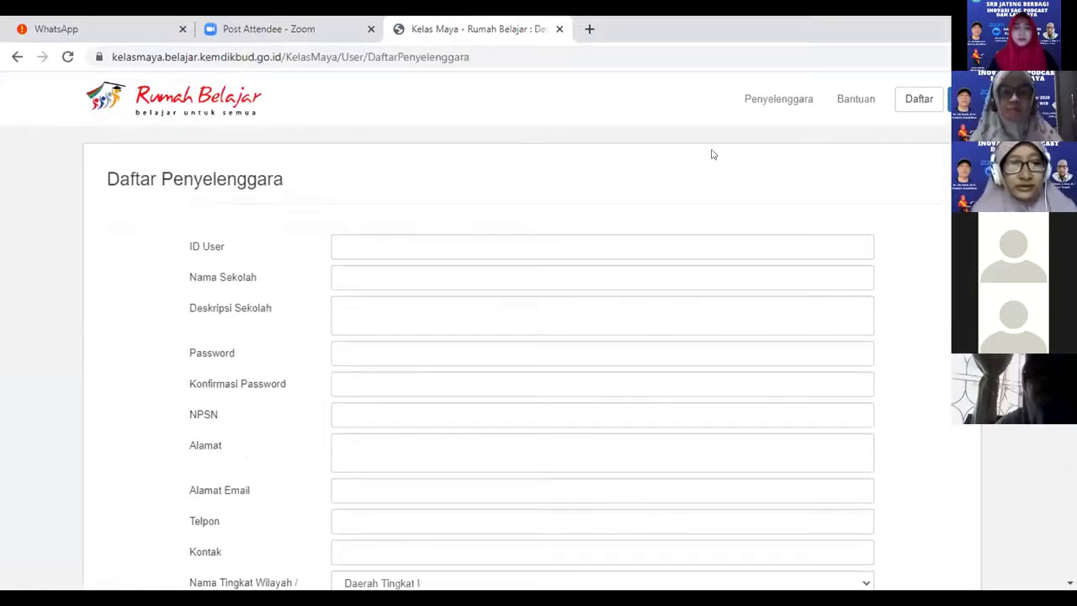
# Enter the organiser's user ID, correcting it with a missing digit
pyautogui.scroll(-1, 362, 172)
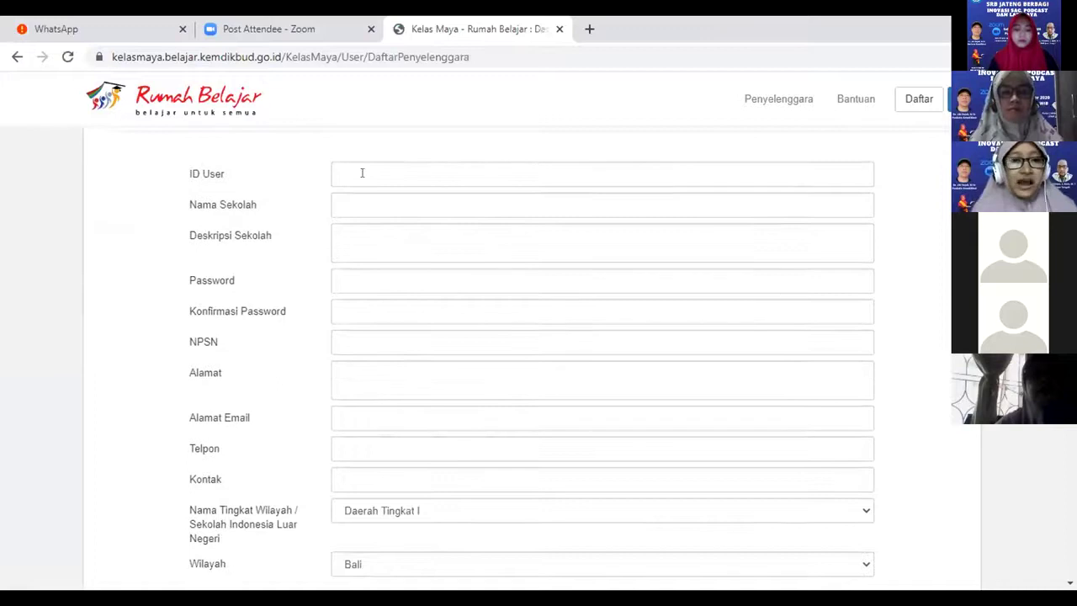
pyautogui.click(362, 173)
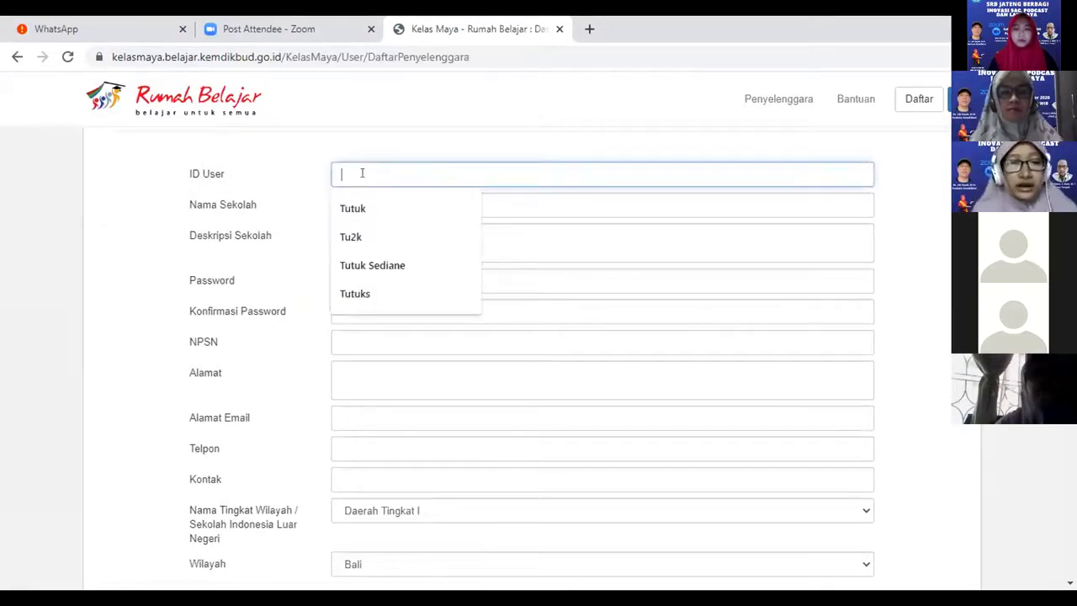
pyautogui.write('smp')
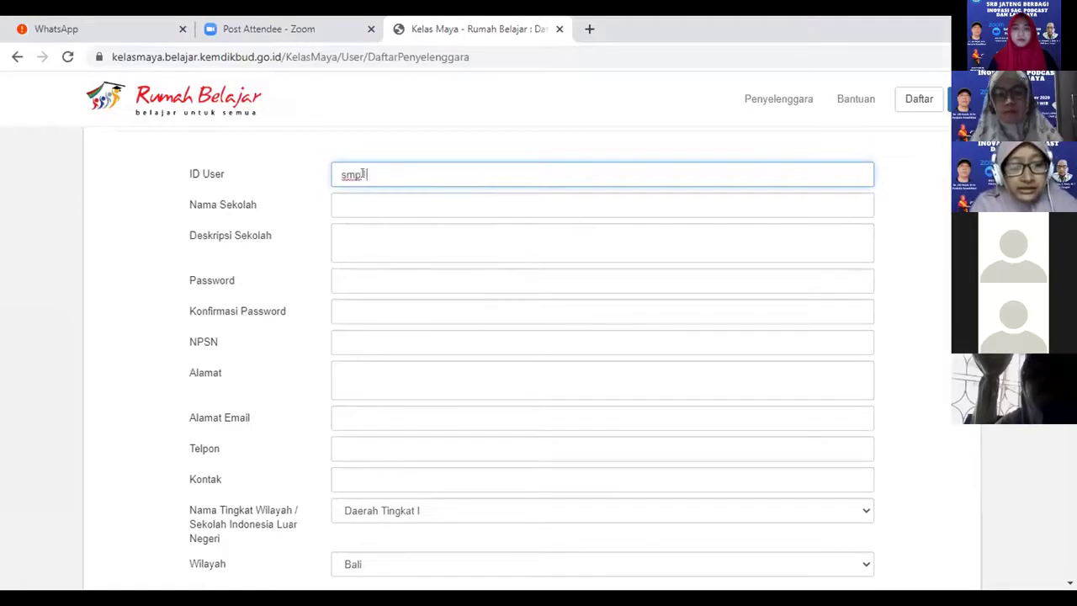
pyautogui.write('weda')
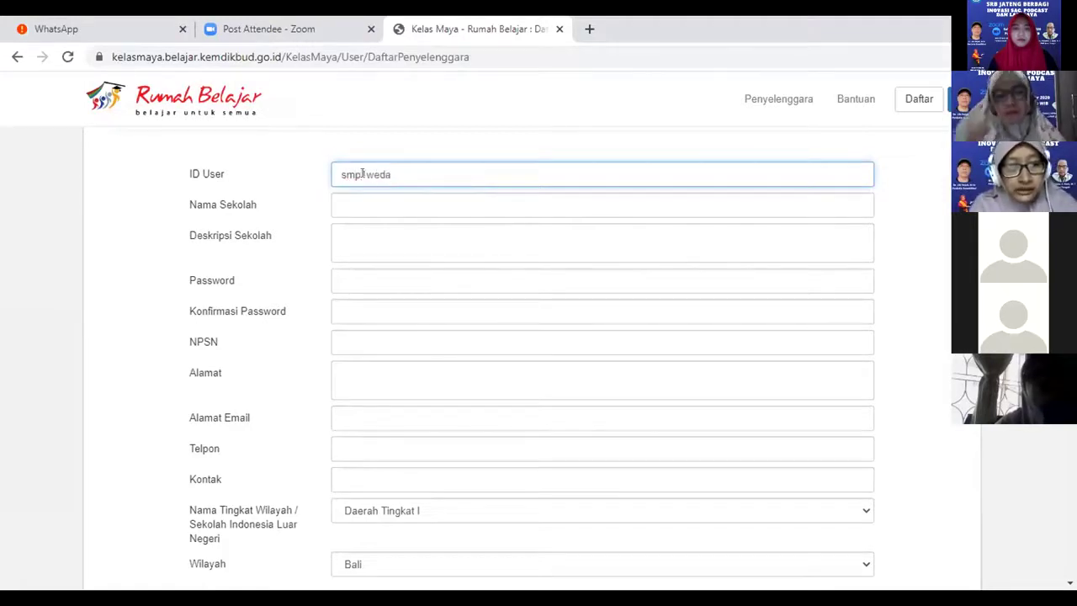
pyautogui.write('ri')
pyautogui.click(362, 175)
pyautogui.write('1')
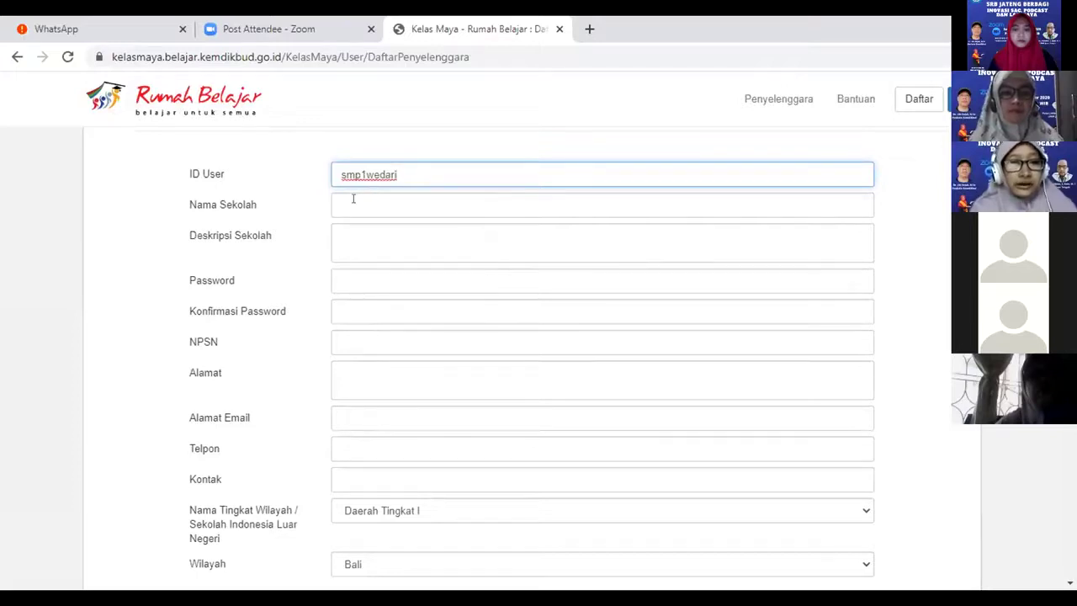
# Autofill the school name and type the description 'Sekolah Adiwiyata Tk Nasional', fixing typos
pyautogui.click(353, 198)
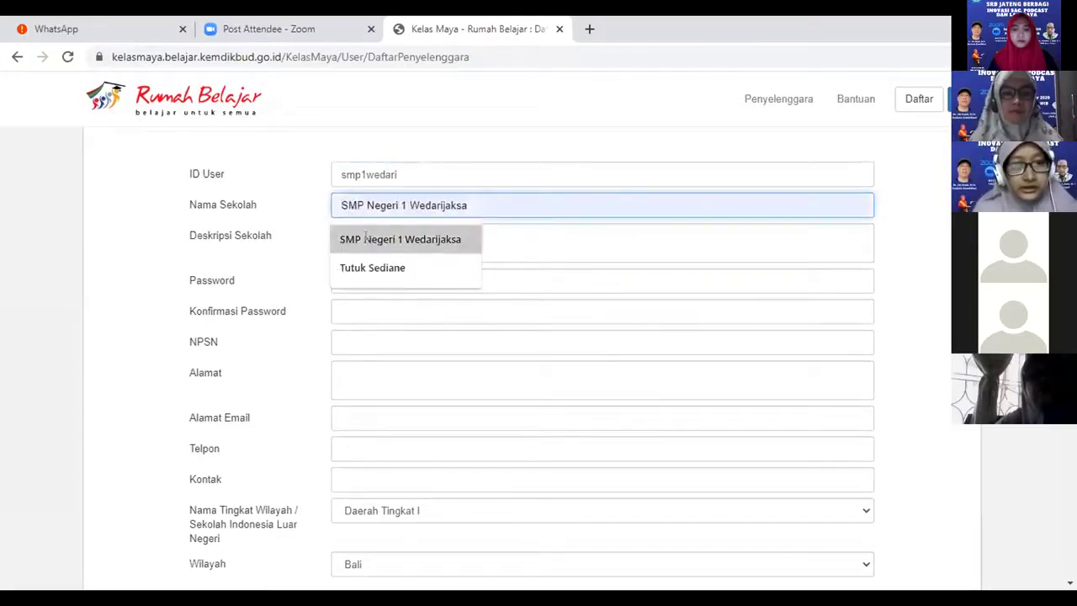
pyautogui.click(365, 239)
pyautogui.click(357, 239)
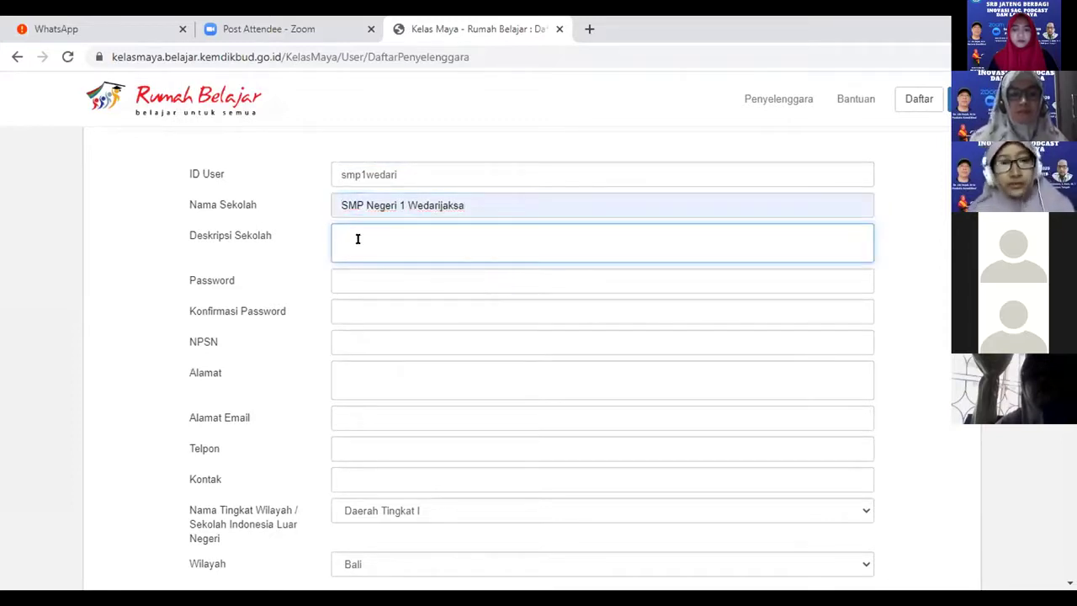
pyautogui.write('SEko')
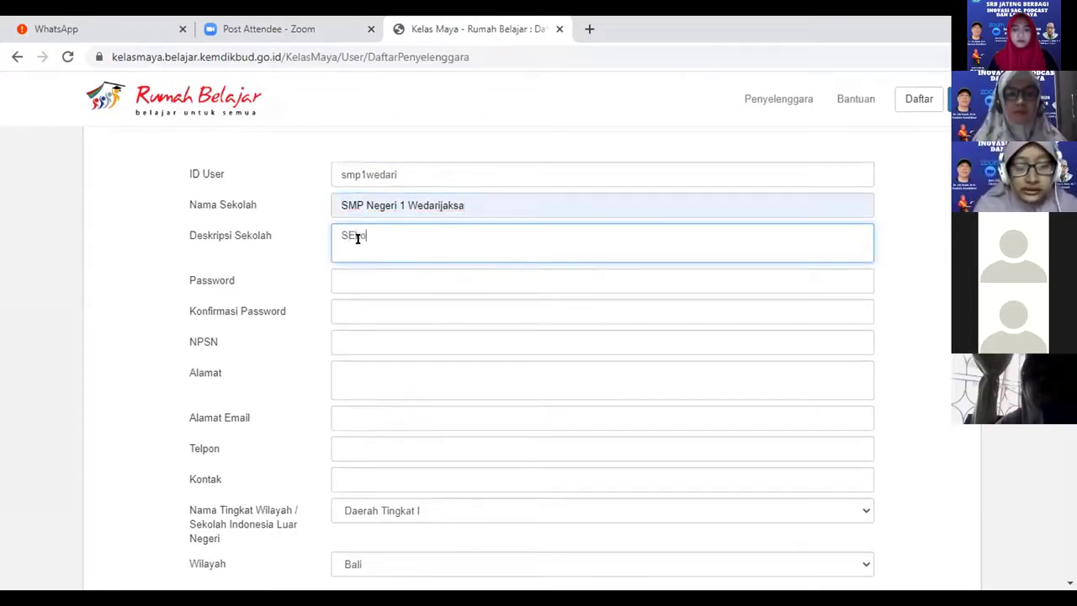
pyautogui.write('lah Adiwiyata')
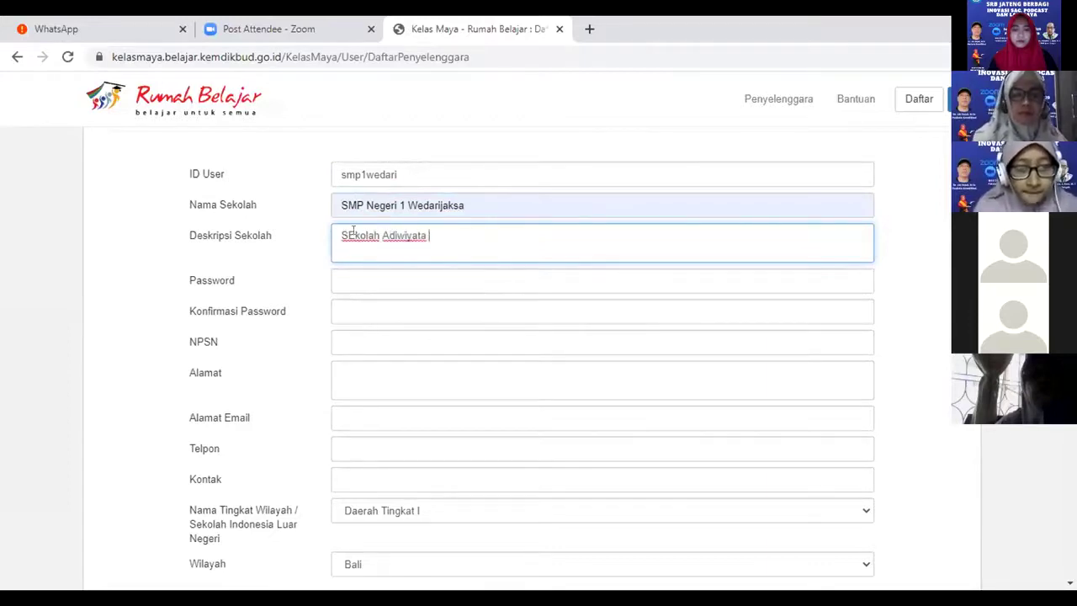
pyautogui.click(353, 234)
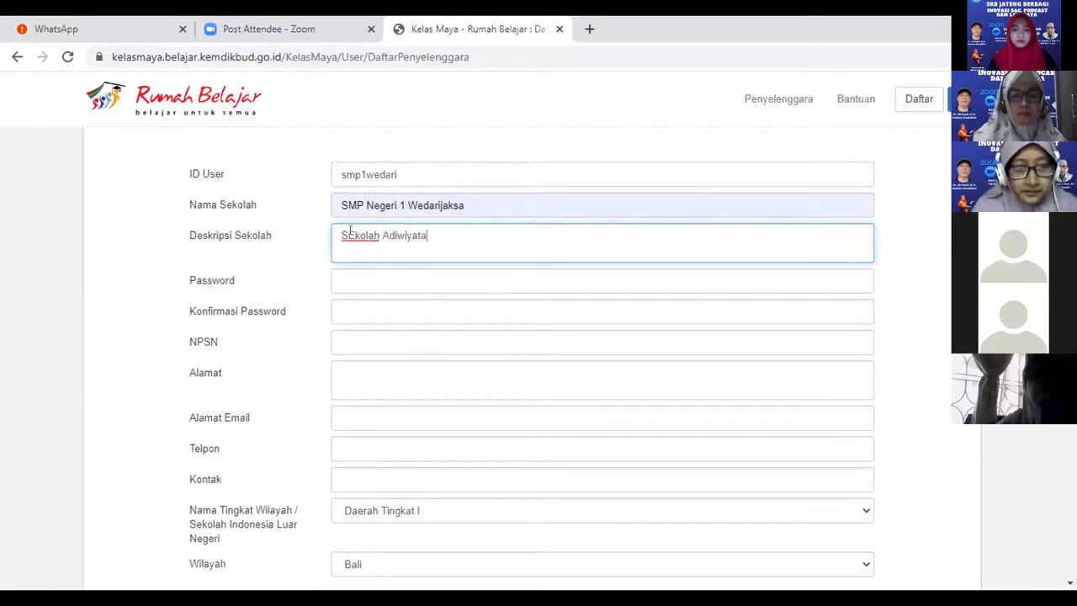
pyautogui.press('BackSpace')
pyautogui.write('e')
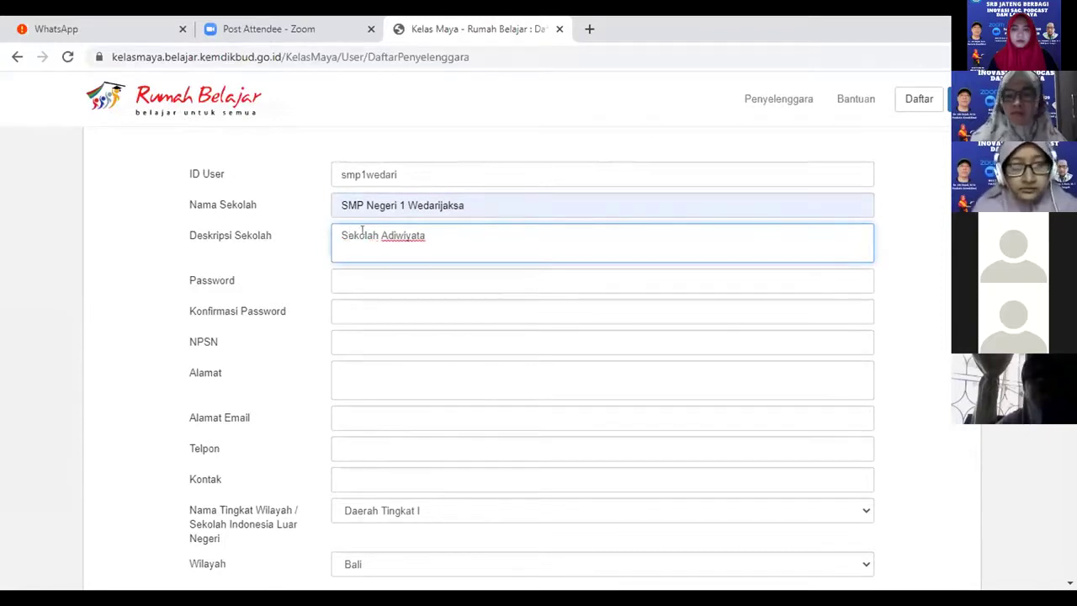
pyautogui.write(' T')
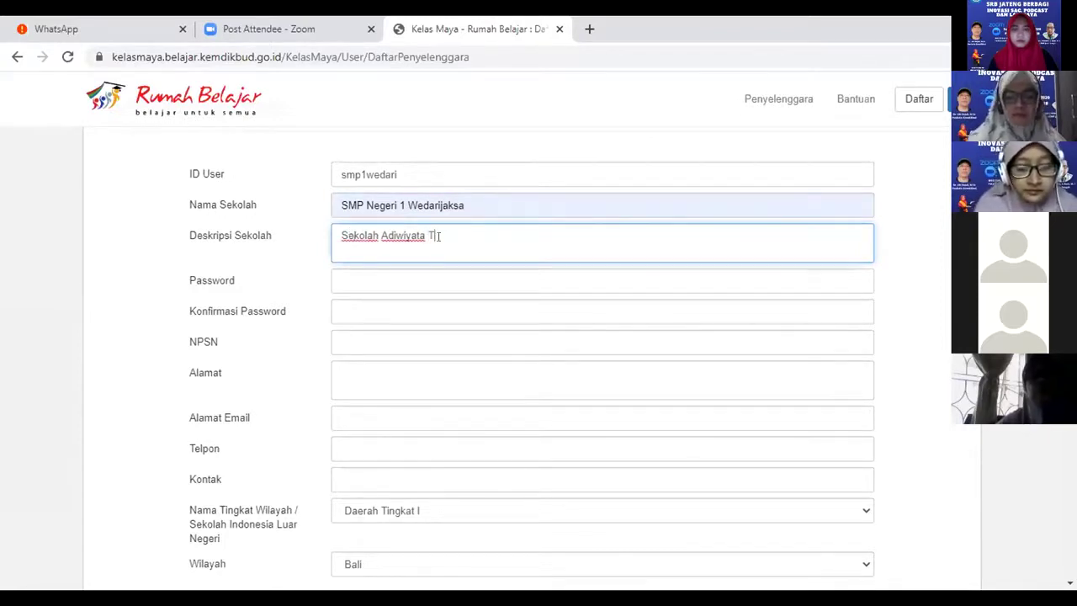
pyautogui.write('k Nasiona')
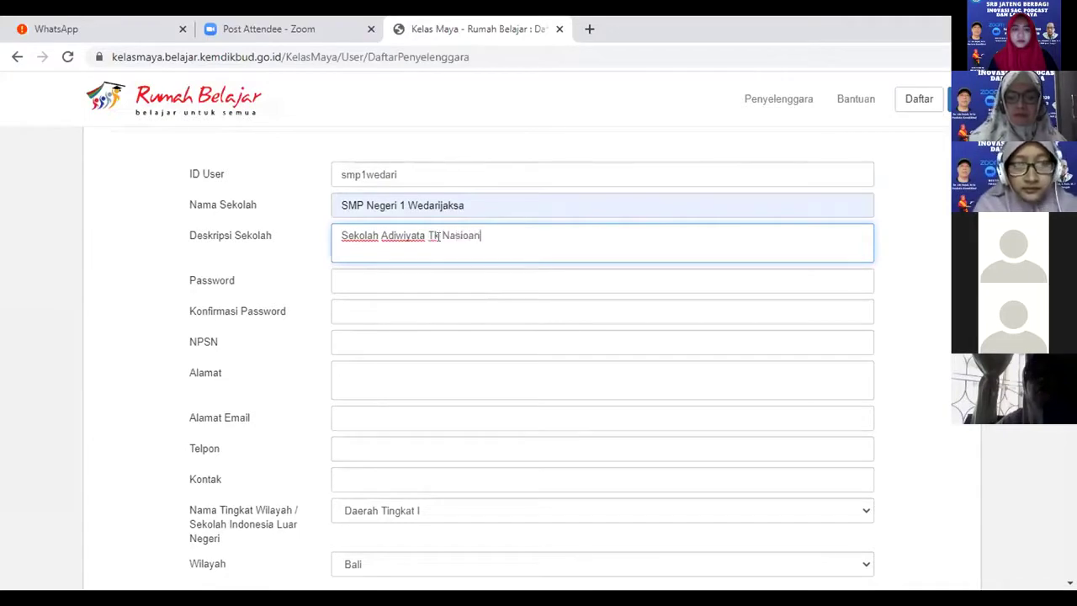
pyautogui.press('BackSpace')
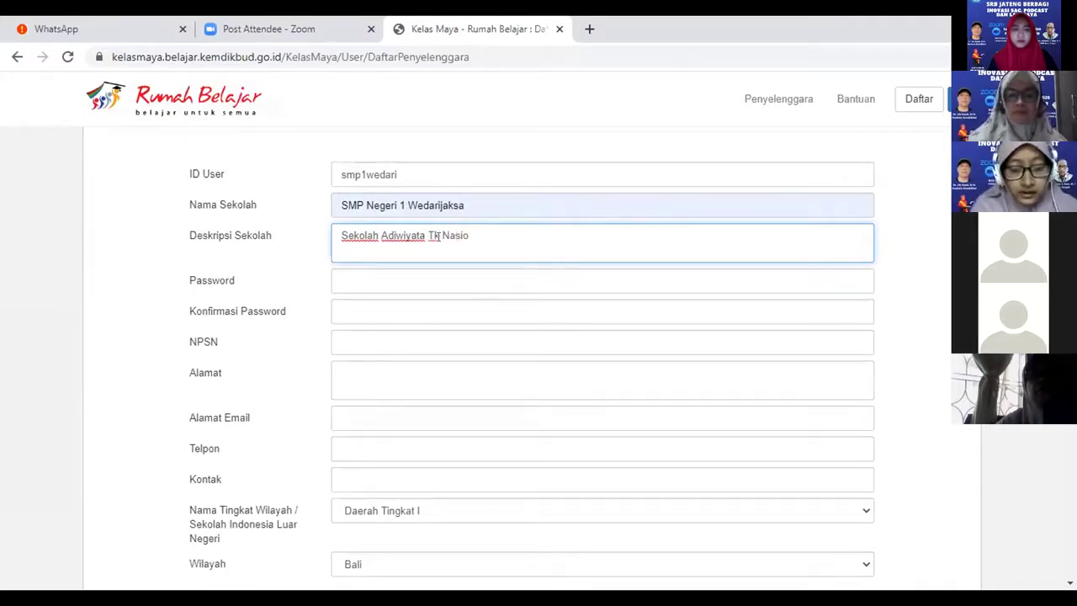
pyautogui.write('nal')
# Fill the school's NPSN, e-mail address and phone number from saved suggestions
pyautogui.click(386, 275)
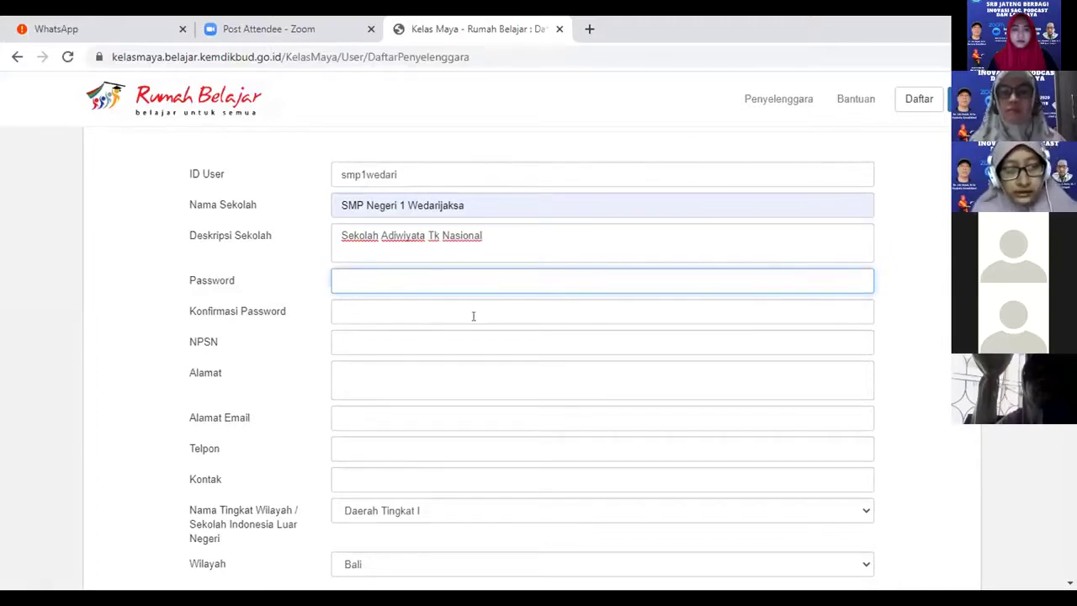
pyautogui.click(388, 340)
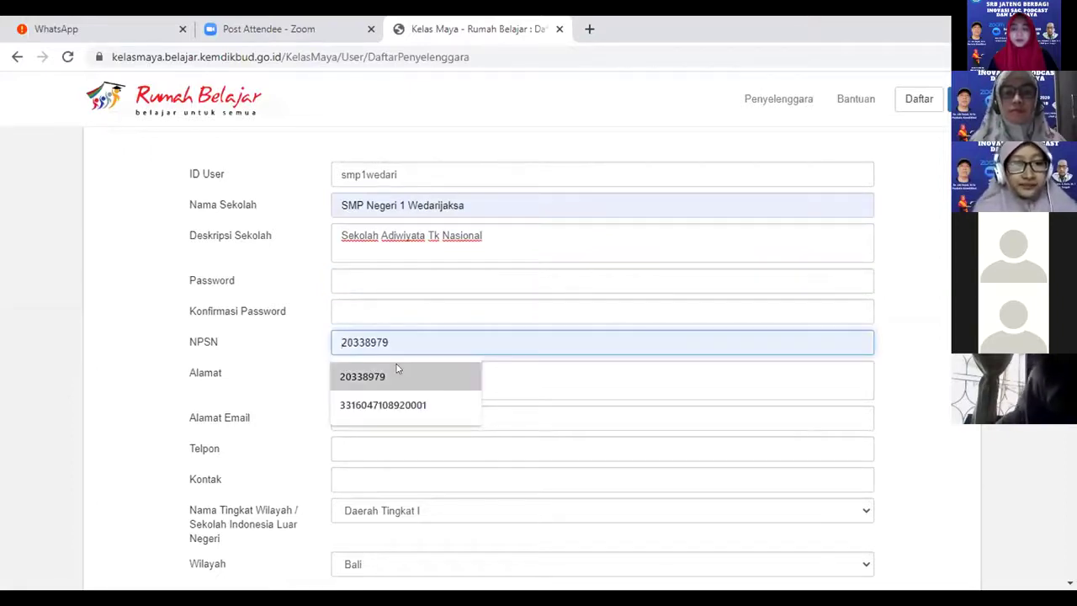
pyautogui.click(397, 376)
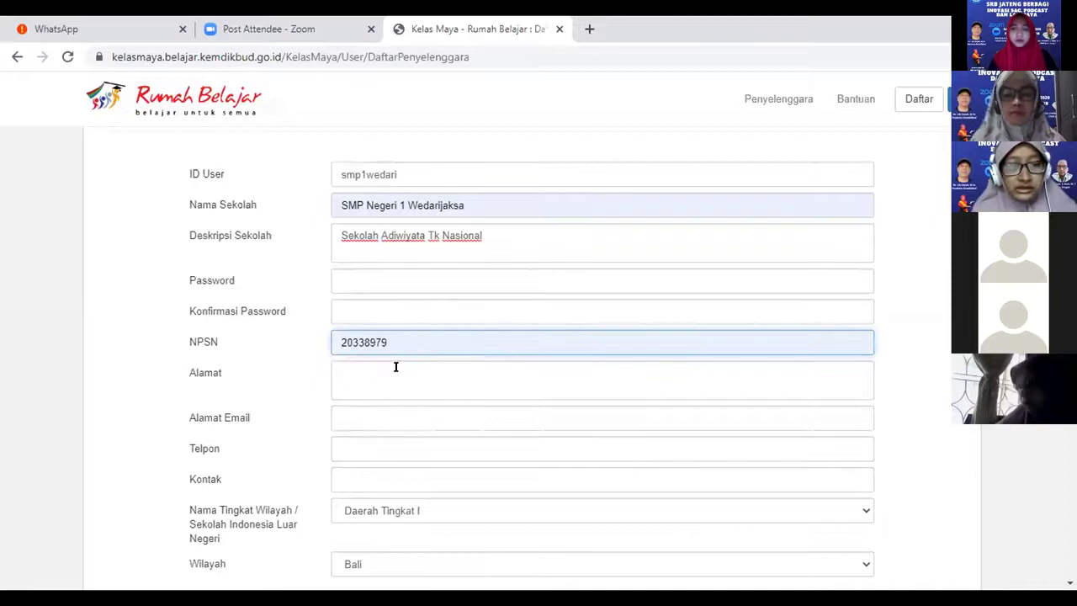
pyautogui.click(397, 367)
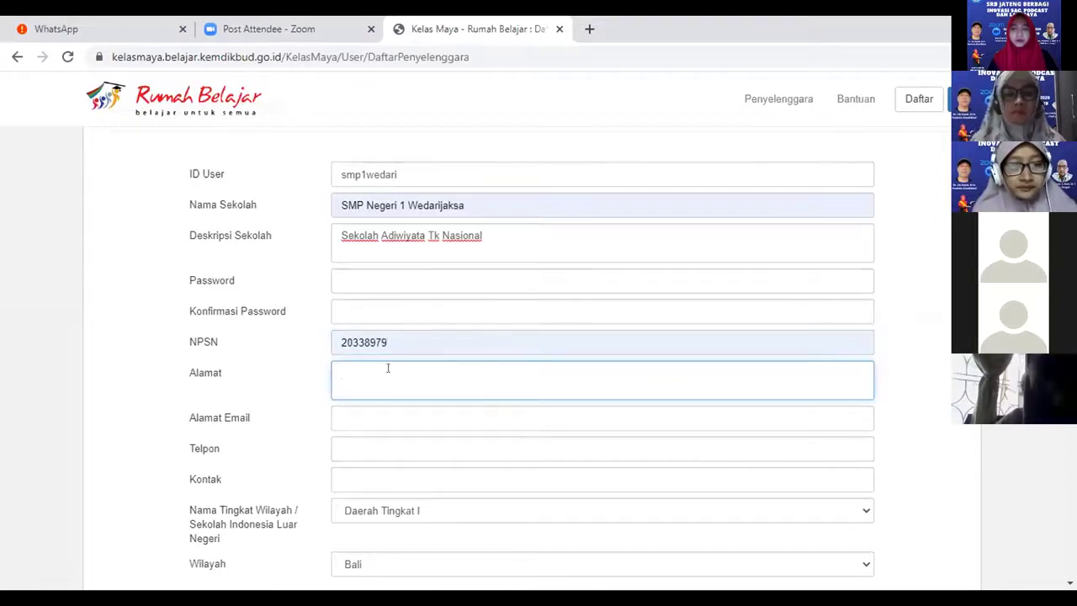
pyautogui.click(345, 412)
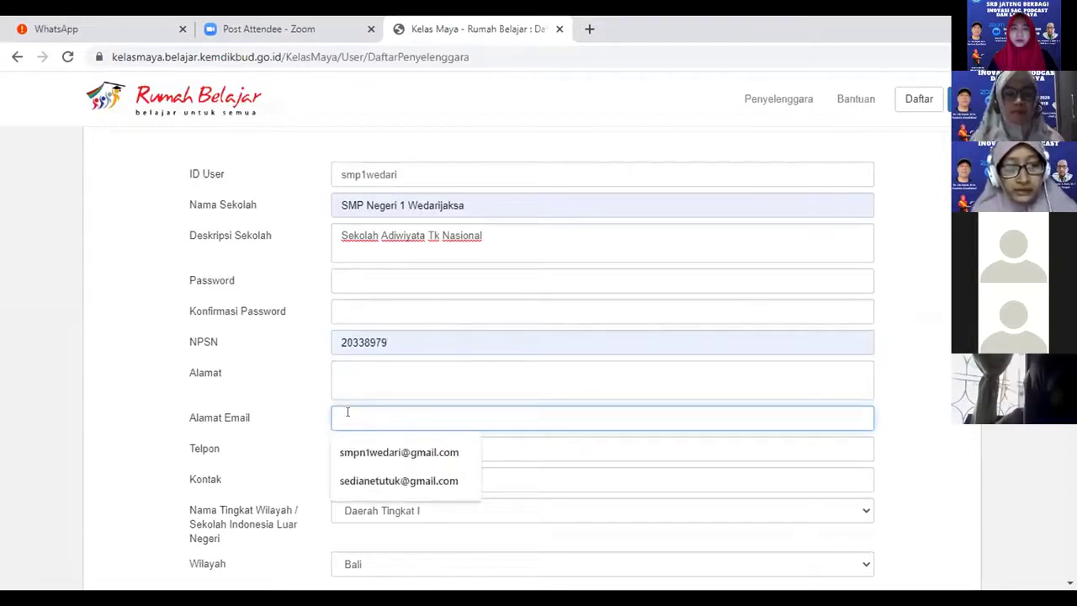
pyautogui.click(371, 453)
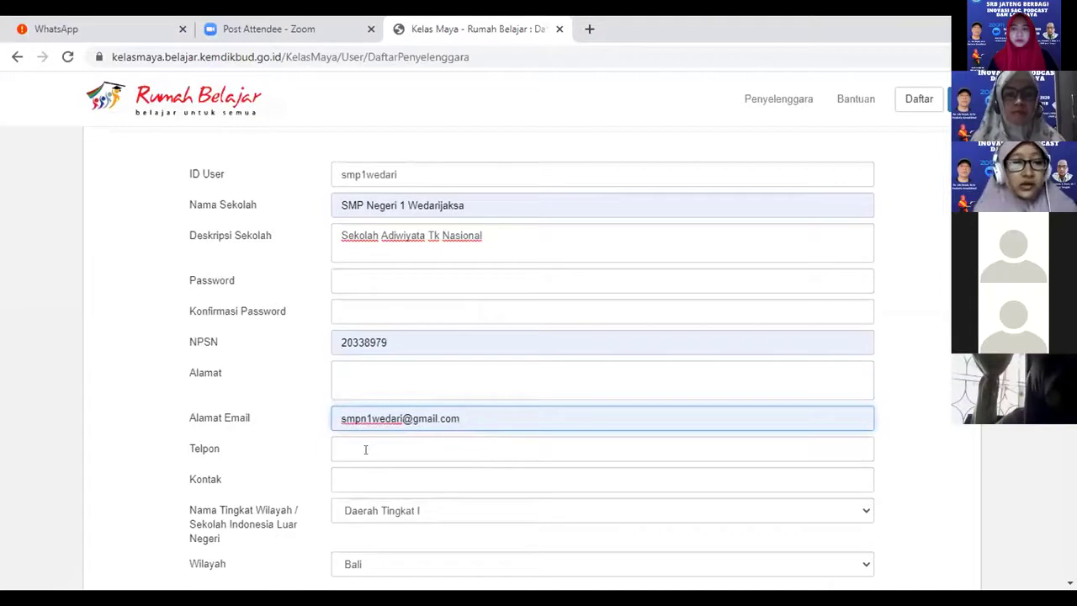
pyautogui.scroll(-2, 936, 402)
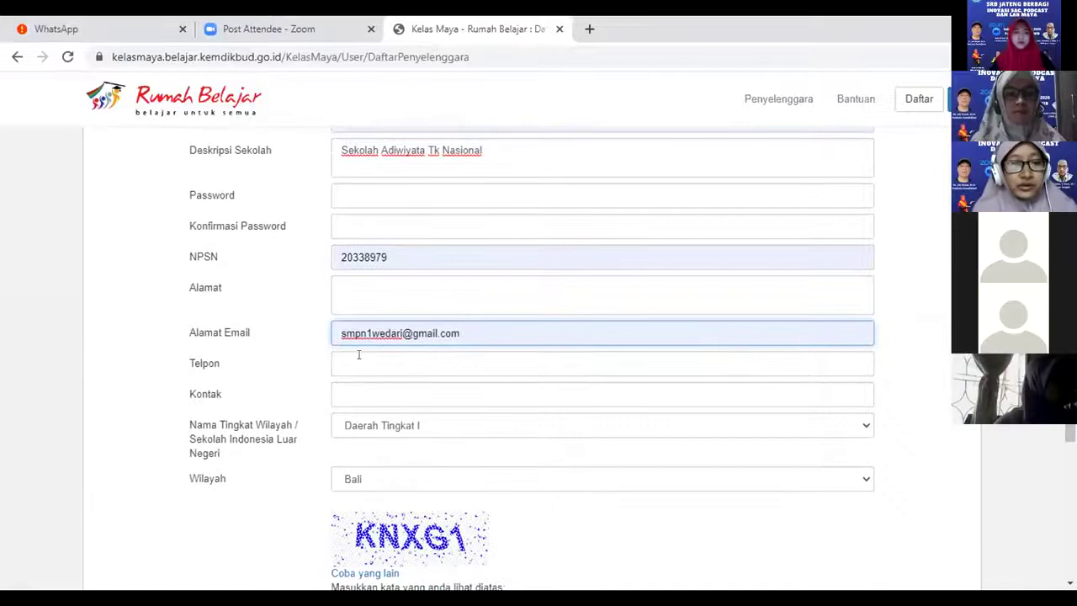
pyautogui.click(359, 355)
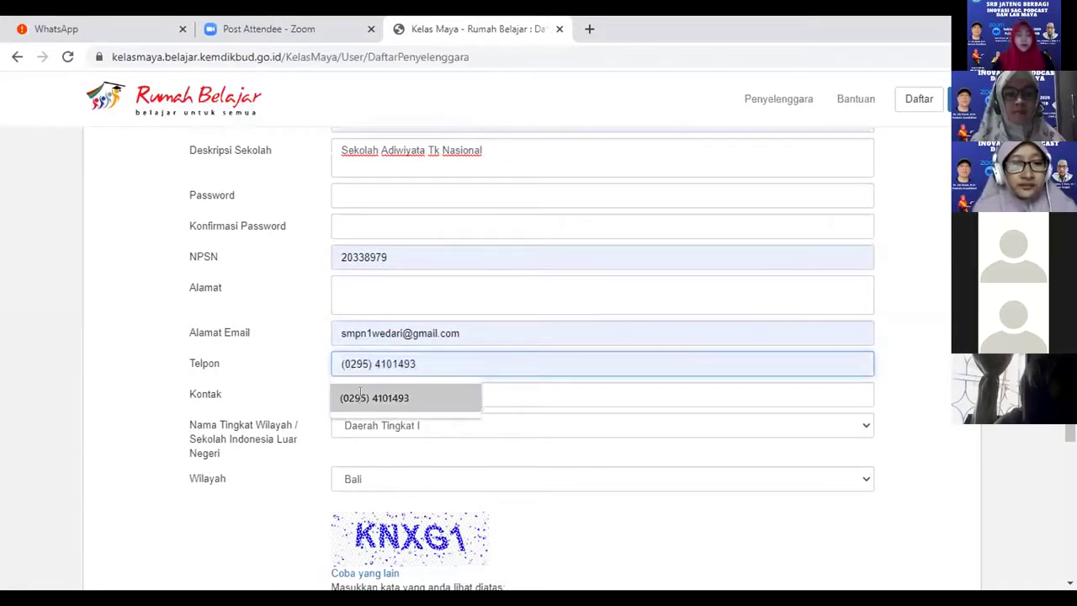
pyautogui.click(360, 394)
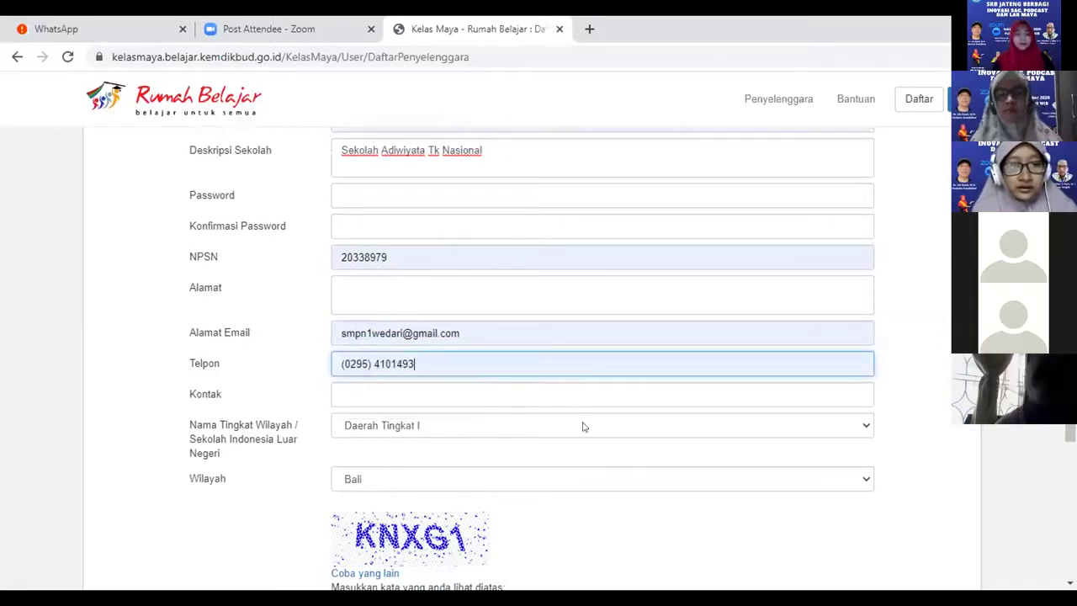
pyautogui.click(866, 429)
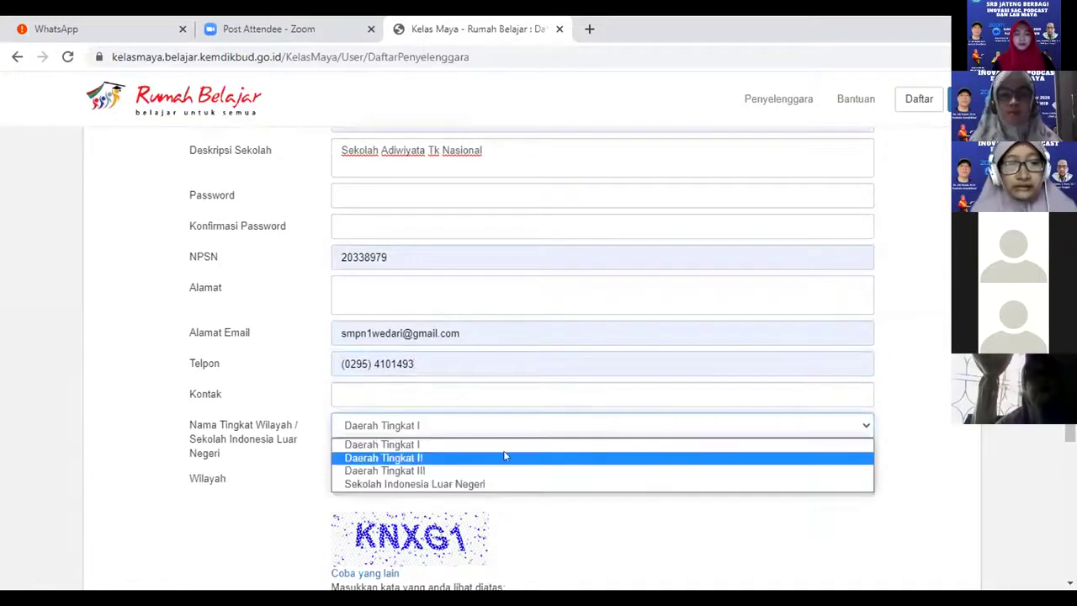
# Set the region level to Daerah Tingkat II and browse the region list
pyautogui.click(411, 459)
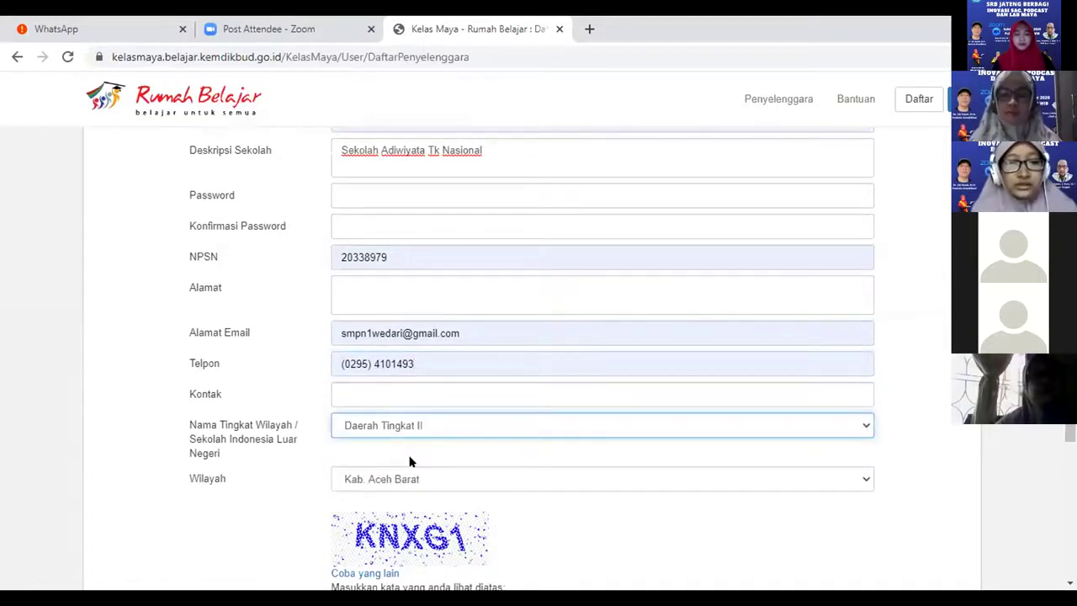
pyautogui.click(865, 479)
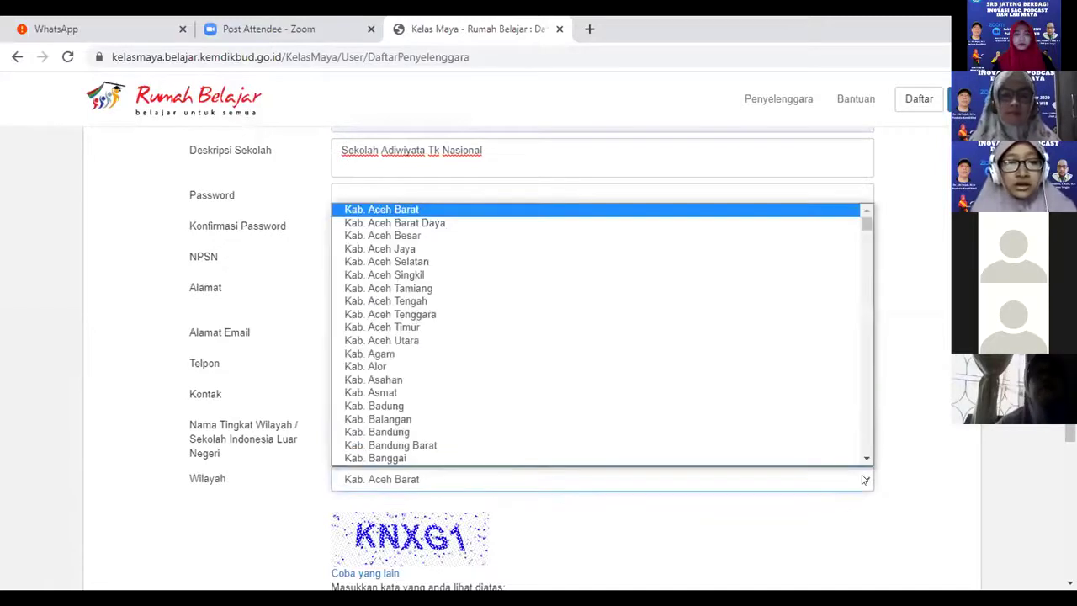
pyautogui.moveTo(864, 229); pyautogui.dragTo(873, 336)
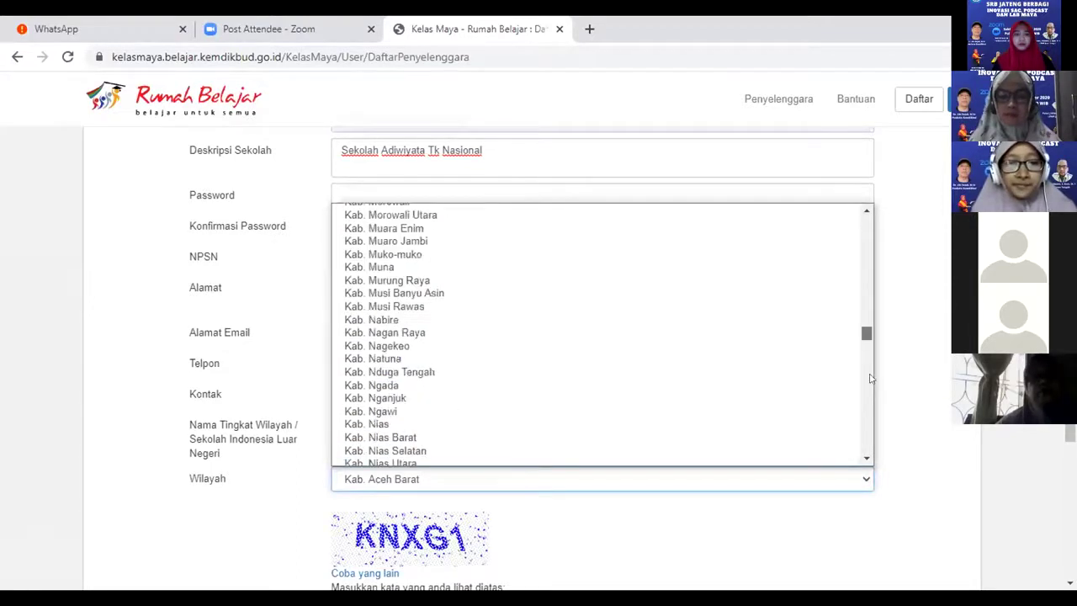
pyautogui.moveTo(871, 381); pyautogui.dragTo(867, 428)
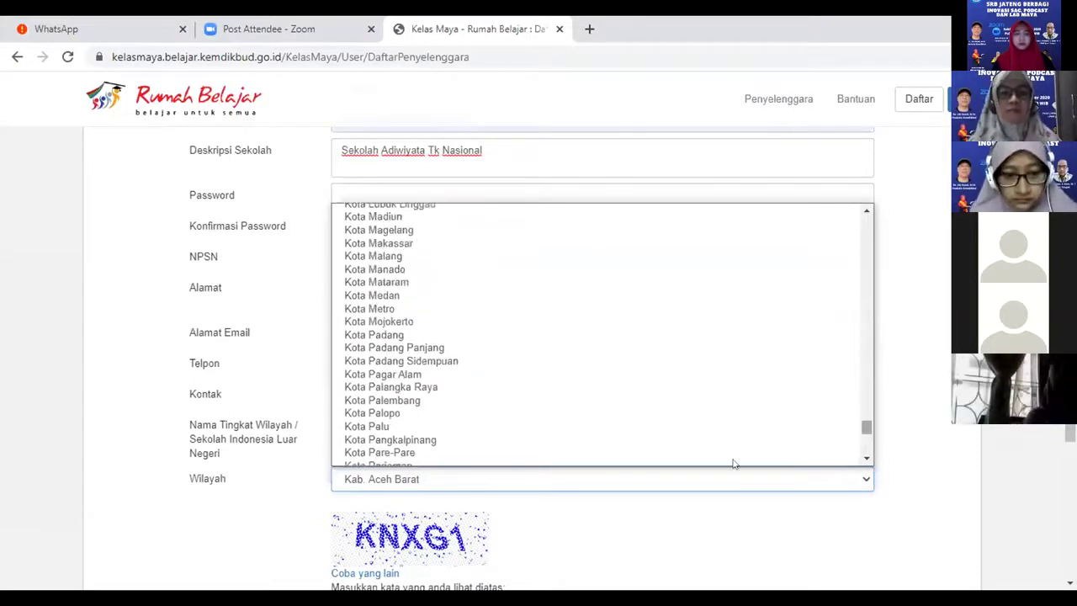
pyautogui.click(867, 458)
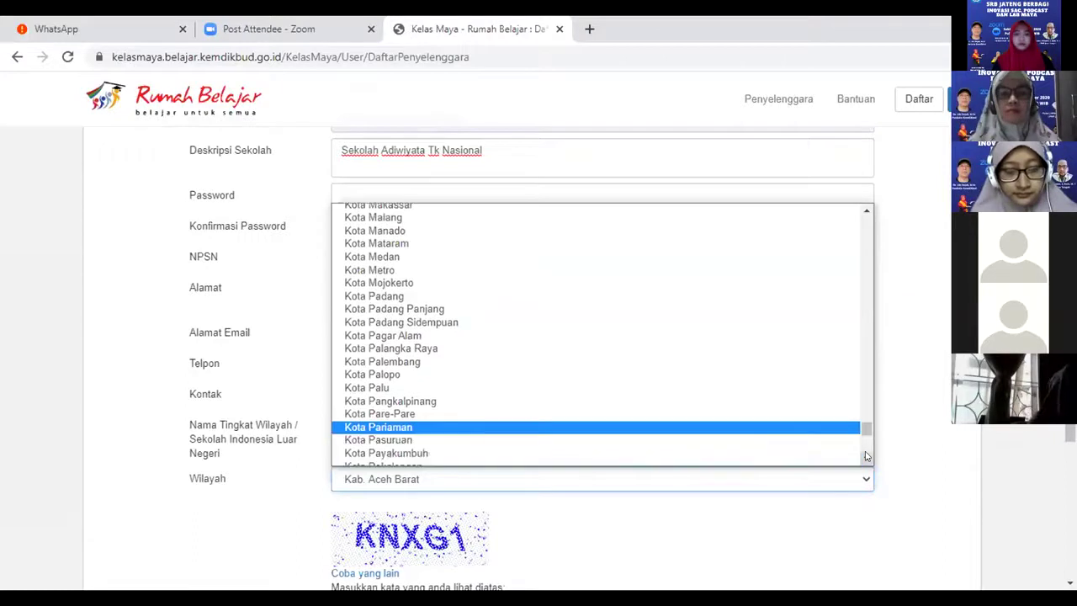
pyautogui.moveTo(867, 457); pyautogui.dragTo(867, 456)
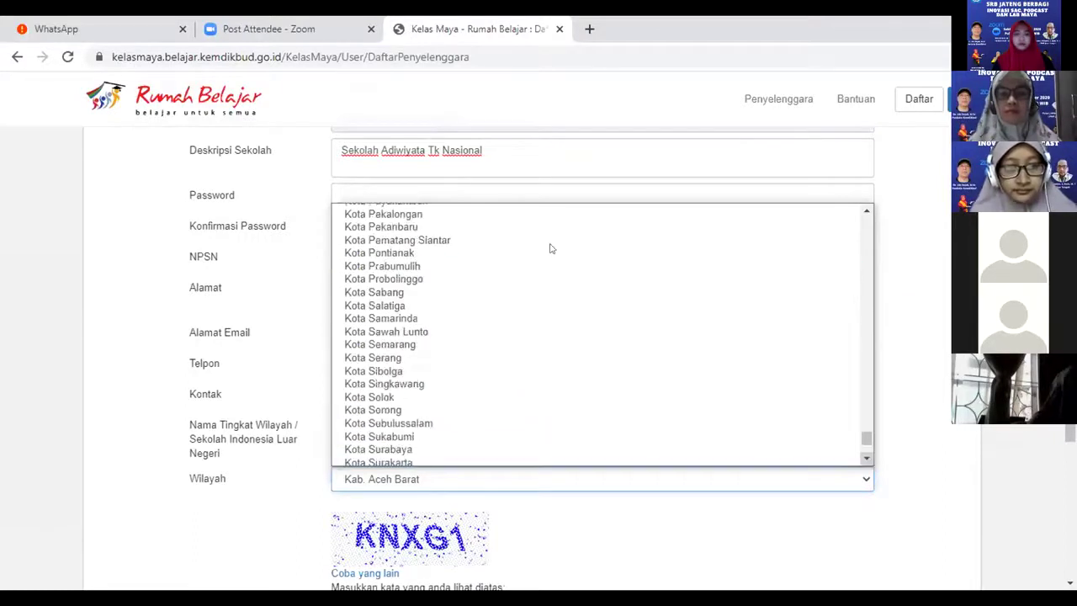
pyautogui.click(487, 188)
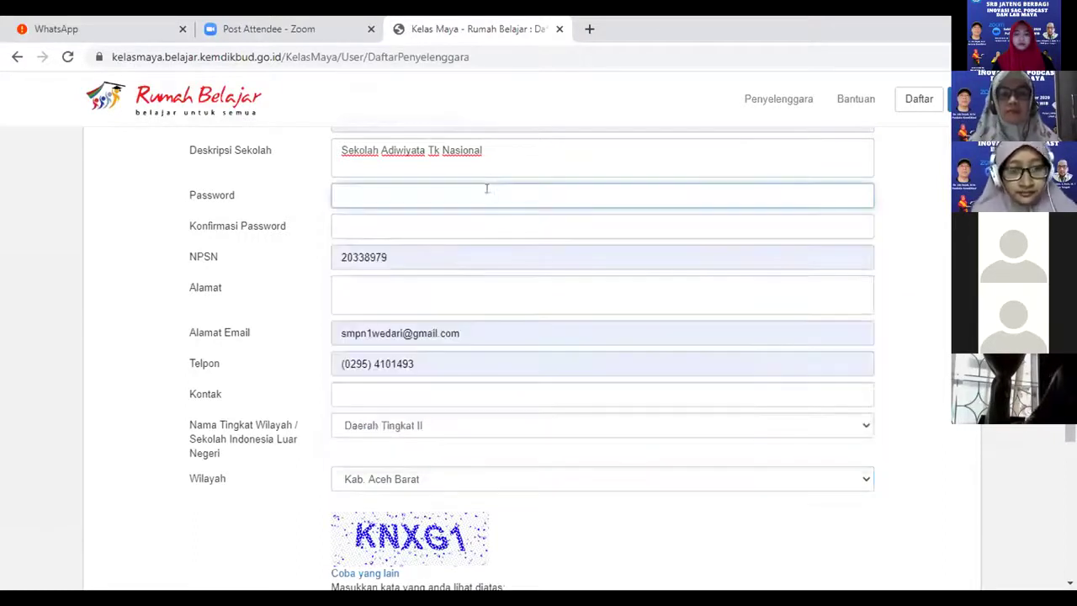
# Choose Kab. Ngawi as the region and scroll through the form to review it
pyautogui.click(428, 483)
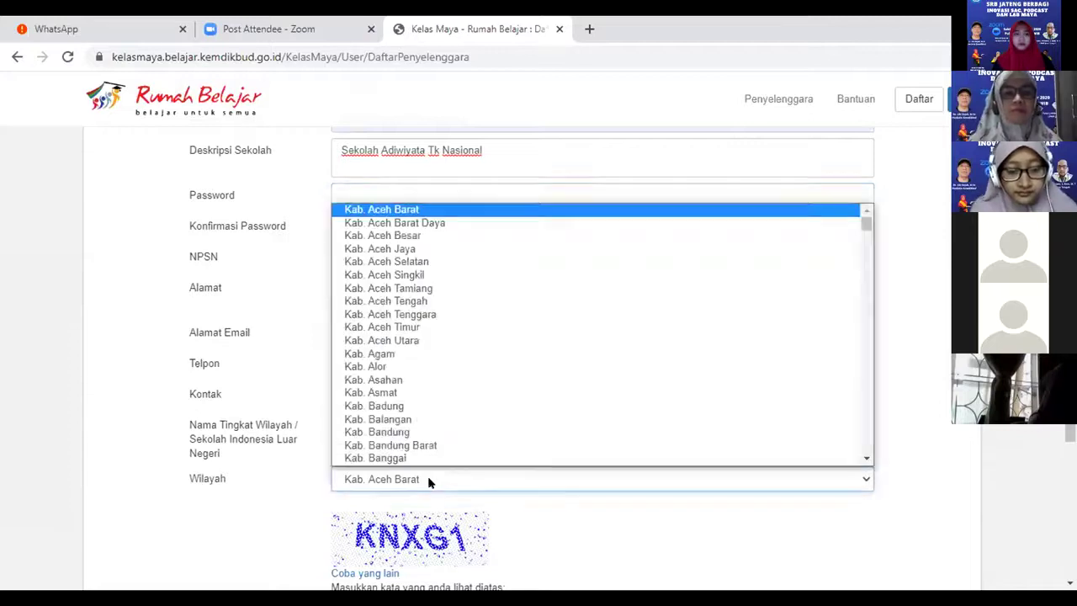
pyautogui.press('Down')
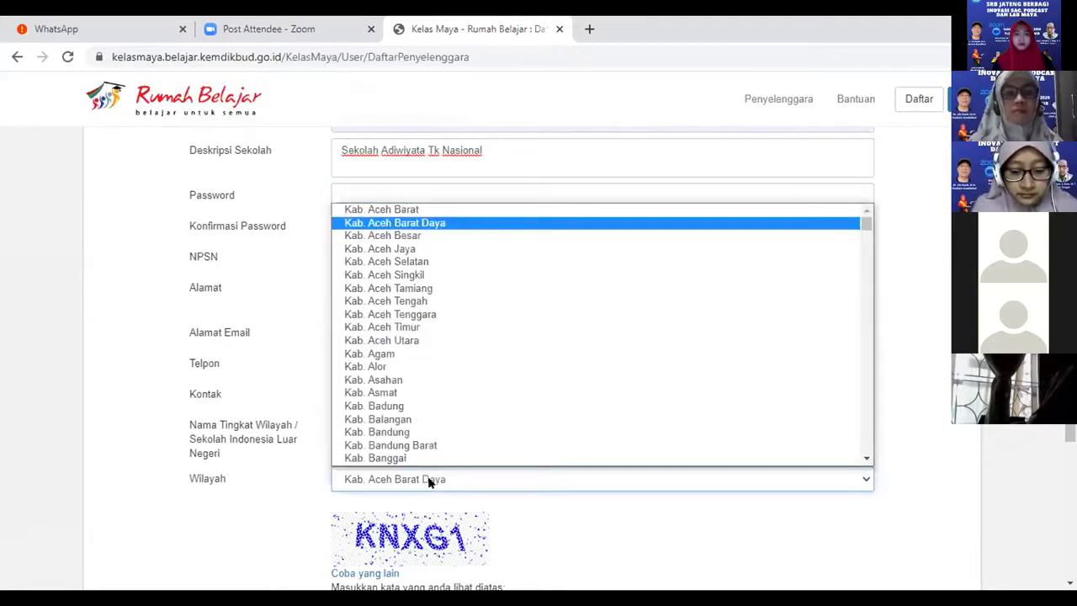
pyautogui.press('pagedown')
pyautogui.press('pagedown')
pyautogui.press('pagedown')
pyautogui.press('pagedown')
pyautogui.press('pagedown')
pyautogui.press('pagedown')
pyautogui.press('pagedown')
pyautogui.press('pagedown')
pyautogui.press('pagedown')
pyautogui.press('pagedown')
pyautogui.press('pagedown')
pyautogui.press('pagedown')
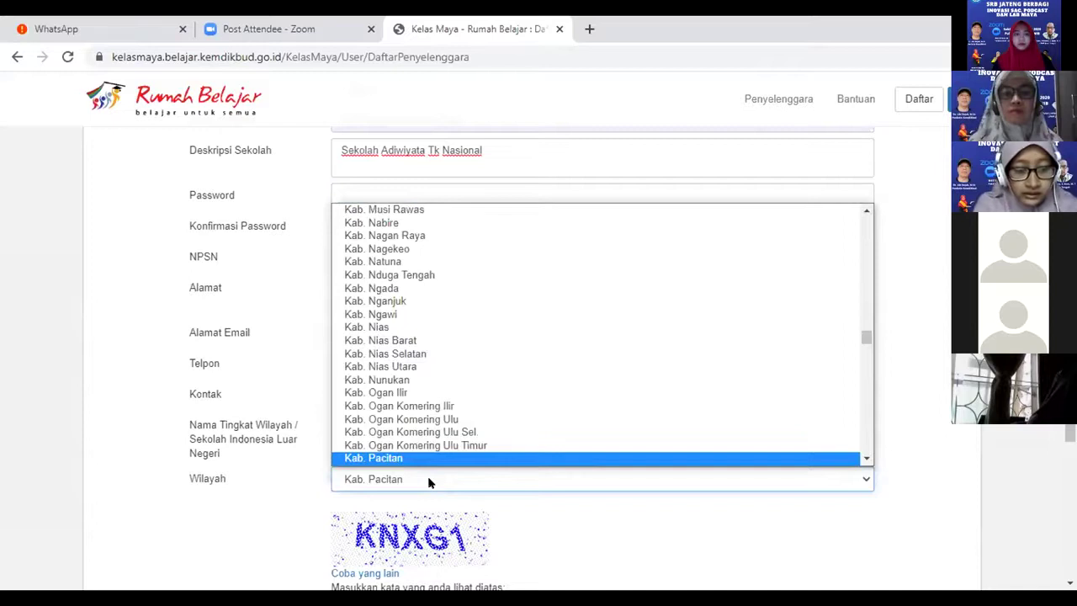
pyautogui.scroll(-1, 429, 405)
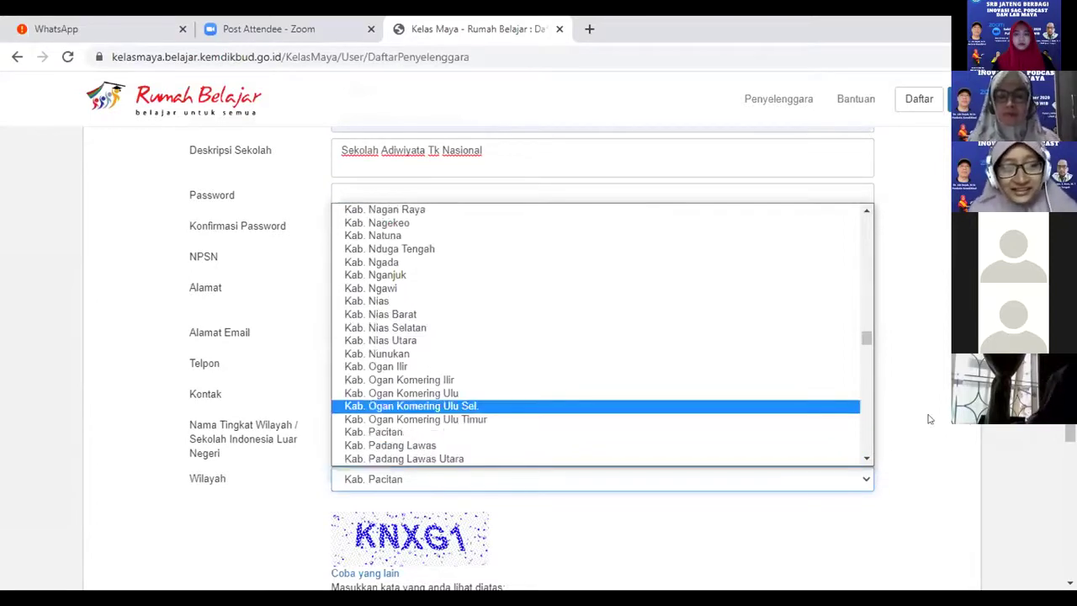
pyautogui.click(872, 483)
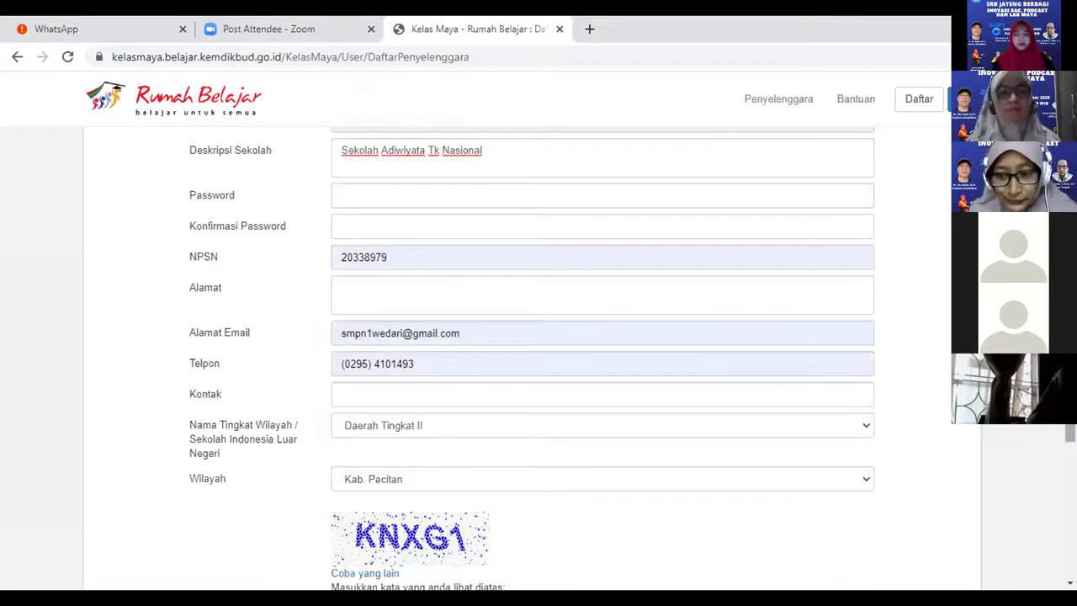
pyautogui.scroll(-1, 602, 354)
pyautogui.click(863, 450)
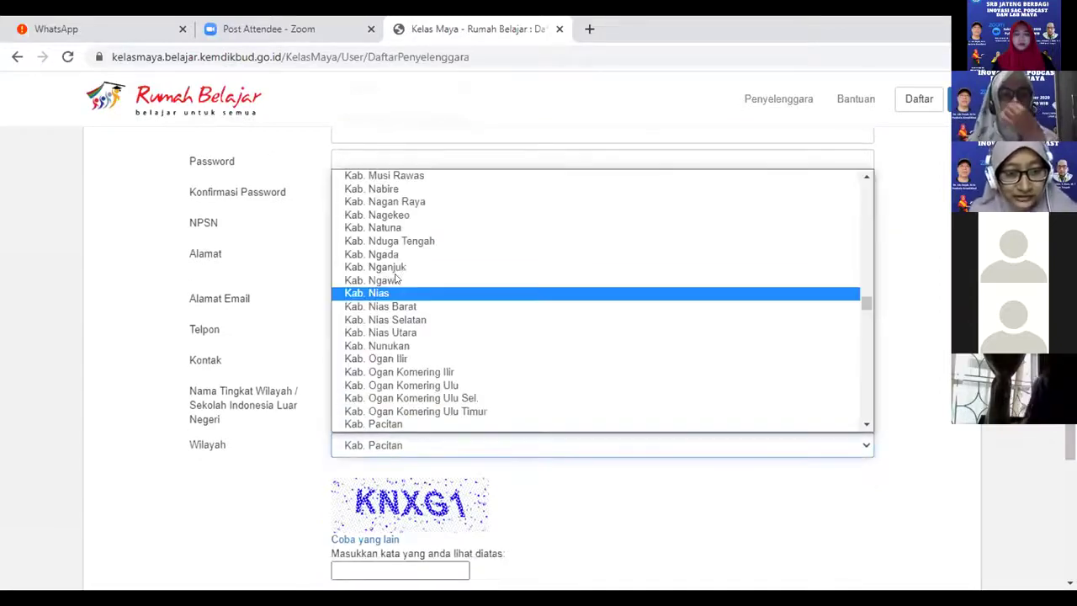
pyautogui.click(388, 273)
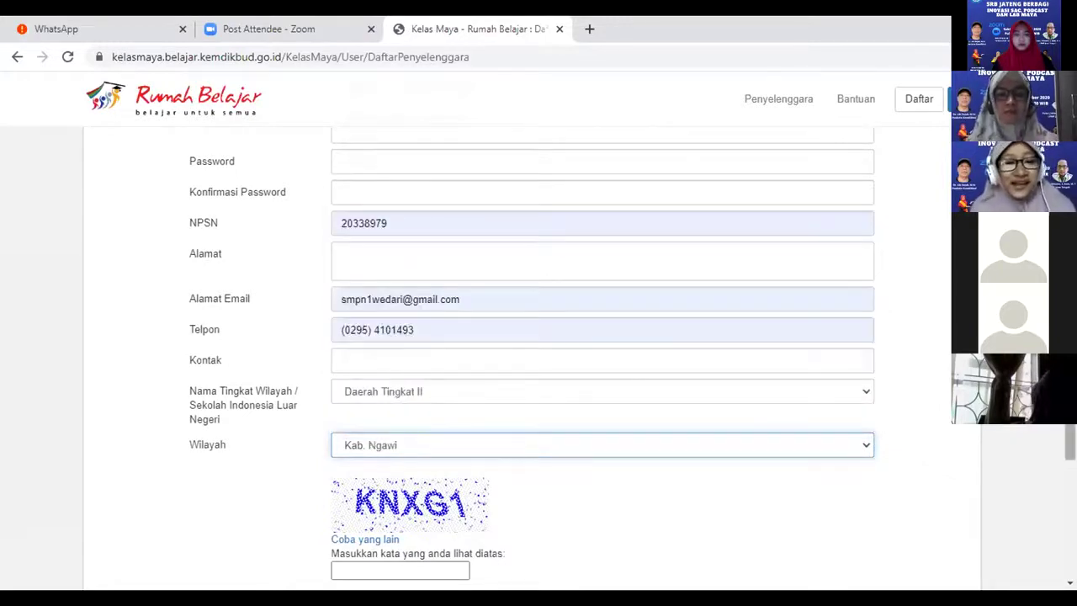
pyautogui.scroll(-1, 359, 507)
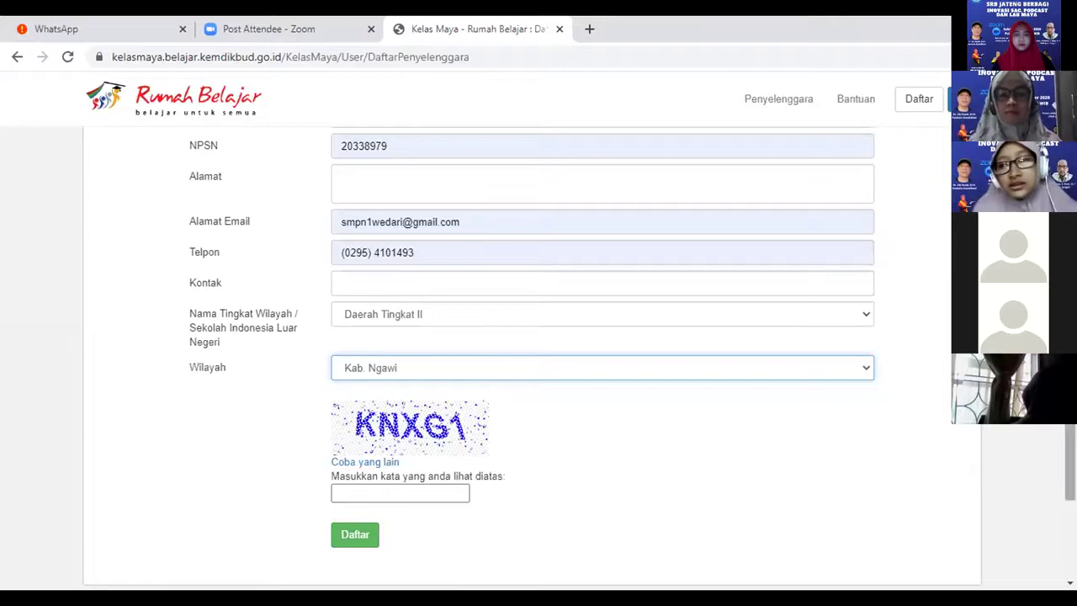
pyautogui.scroll(3, 539, 354)
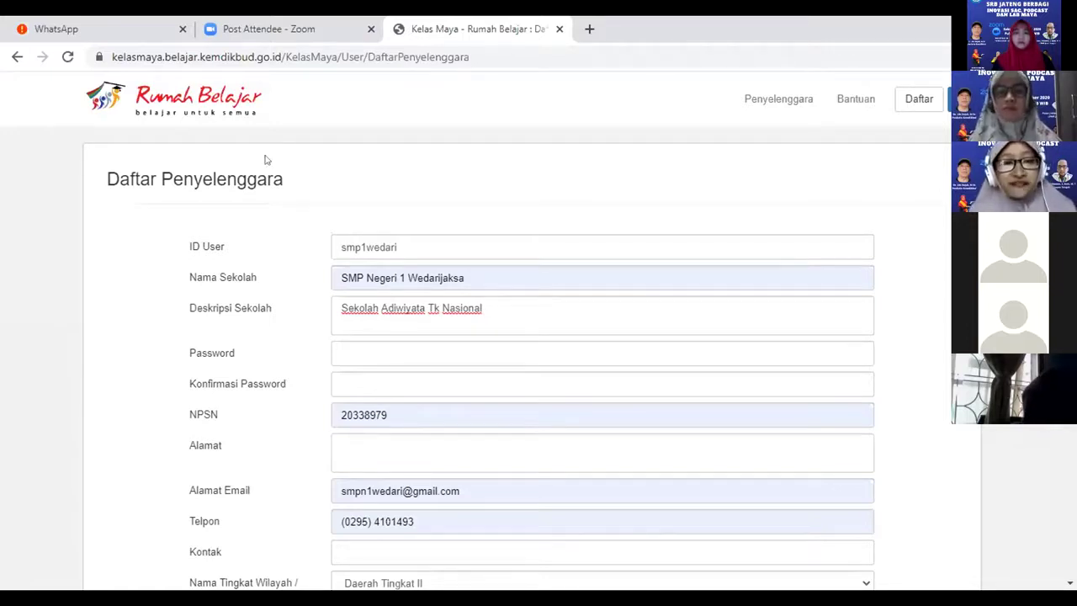
# Switch to Daftar Sebagai Guru and autofill the user ID and the teacher's full name
pyautogui.click(14, 58)
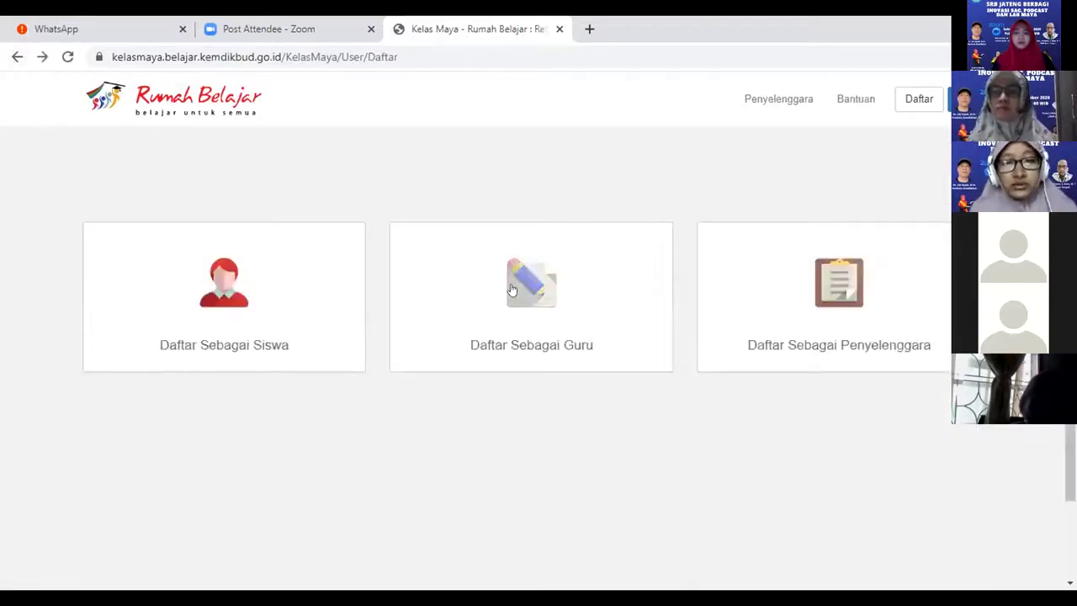
pyautogui.click(512, 290)
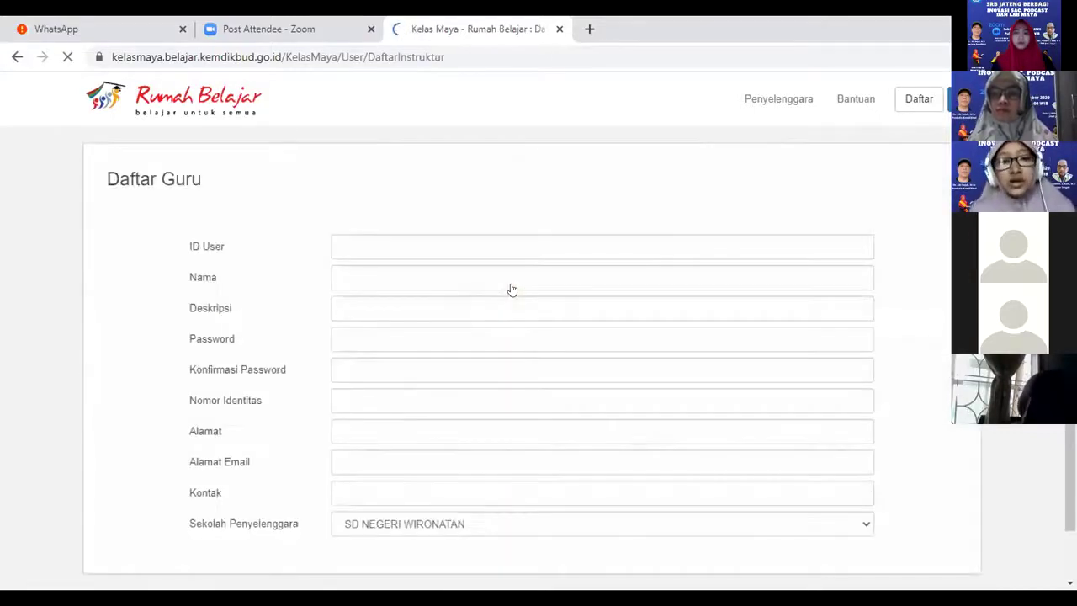
pyautogui.click(392, 242)
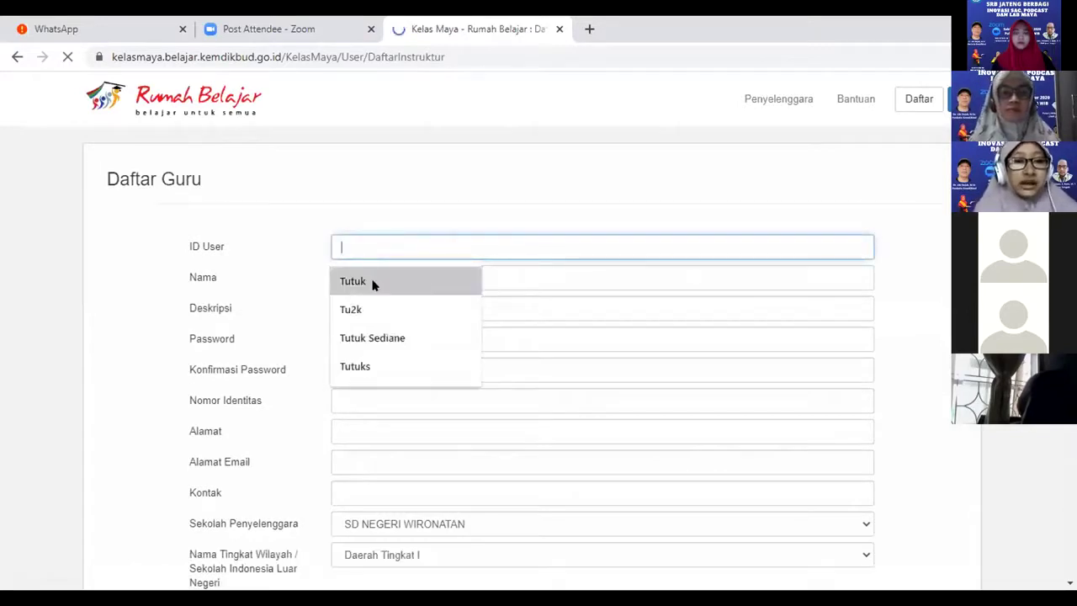
pyautogui.press('Escape')
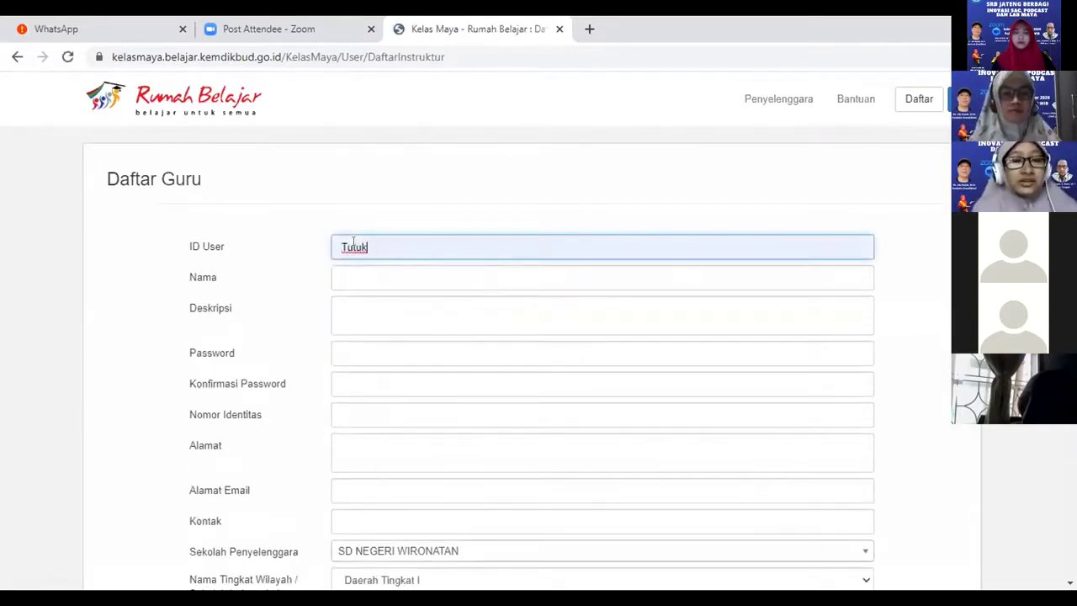
pyautogui.click(365, 274)
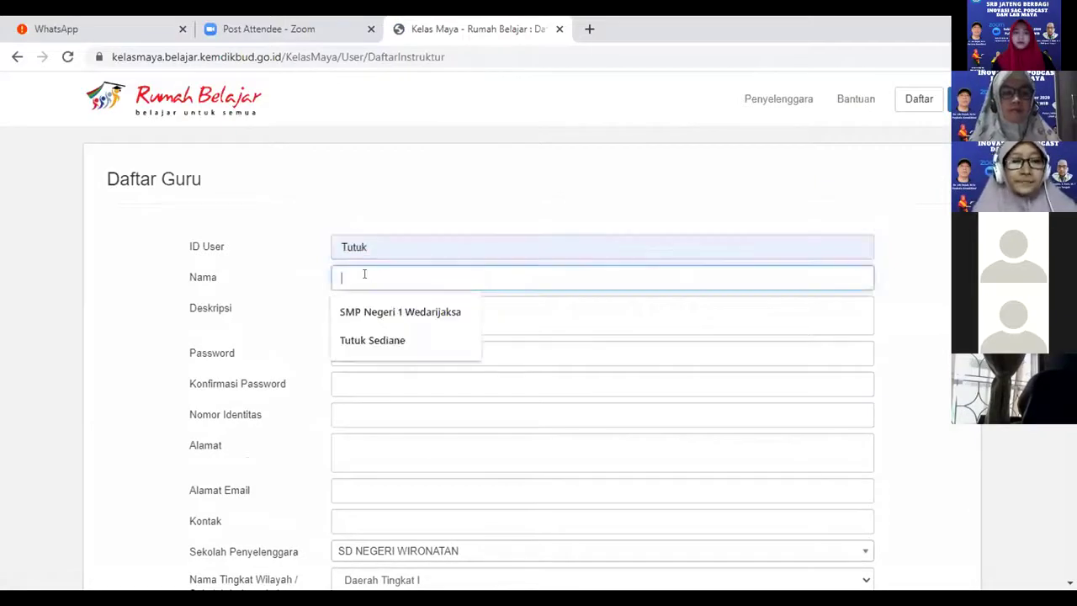
pyautogui.click(360, 340)
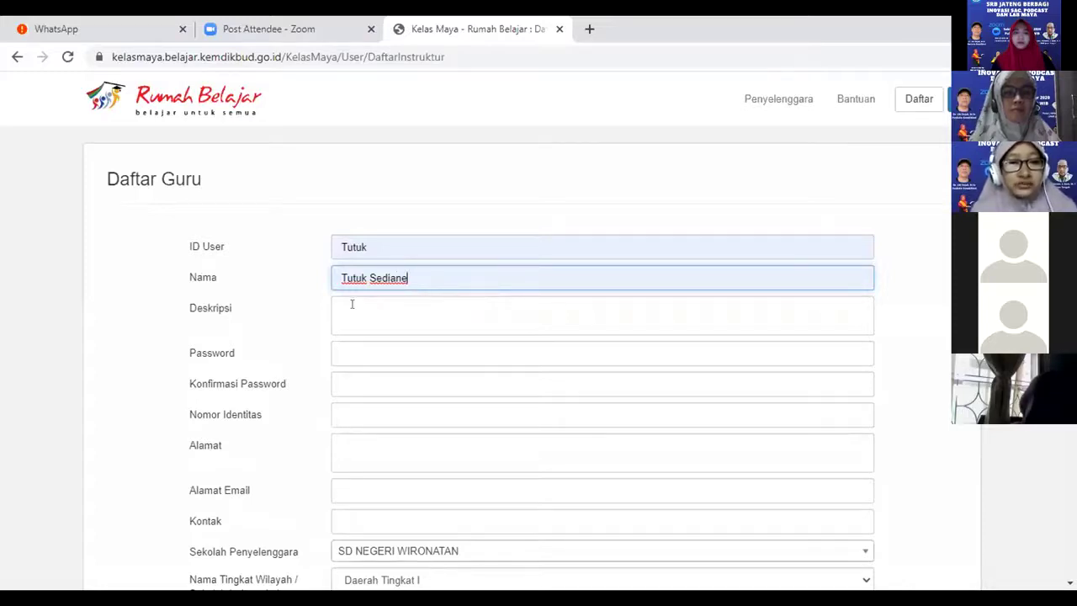
pyautogui.press('Tab')
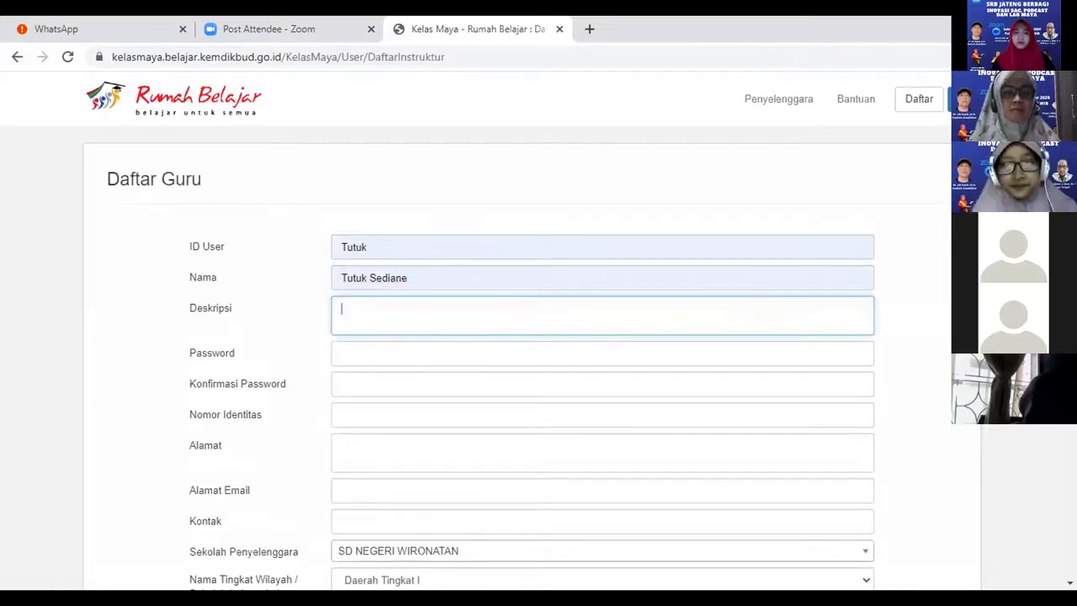
pyautogui.scroll(-1, 472, 277)
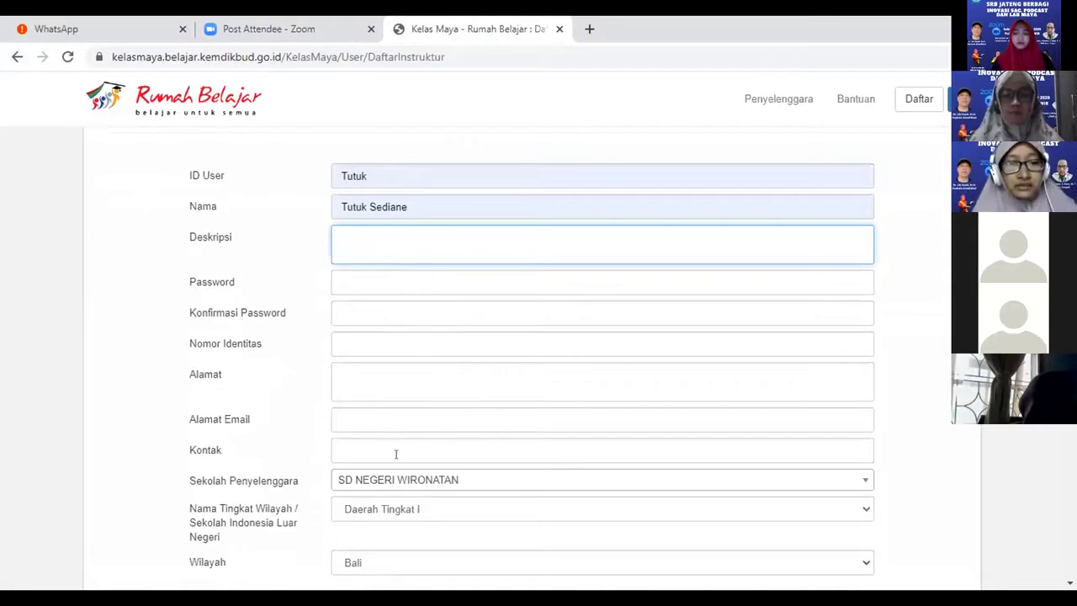
pyautogui.scroll(-1, 522, 427)
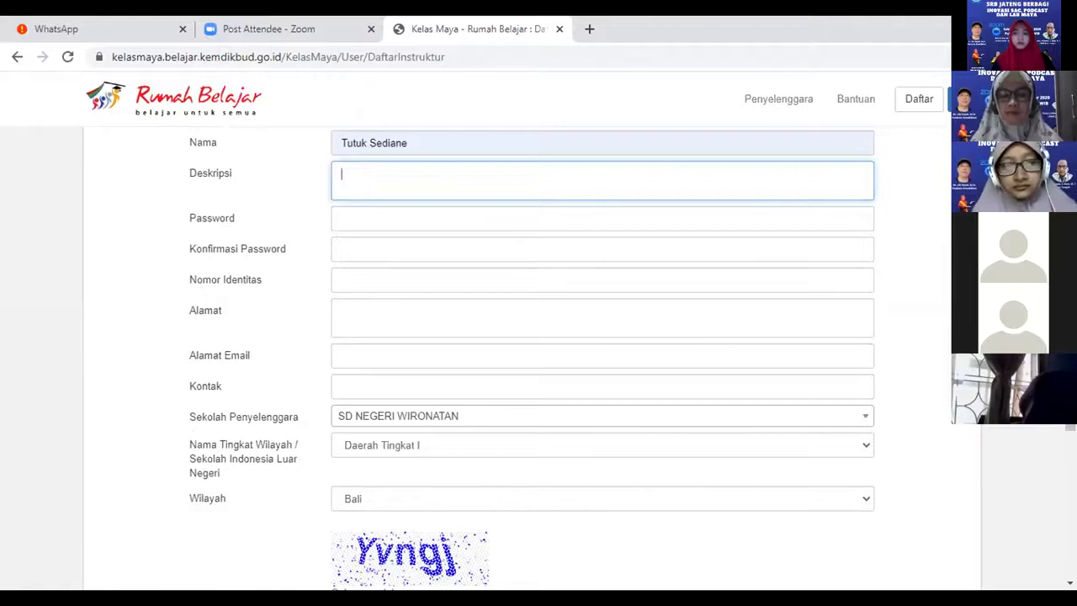
pyautogui.scroll(-1, 841, 384)
# Fill the contact field, check the organising school choice, and submit the teacher registration with Daftar
pyautogui.click(580, 372)
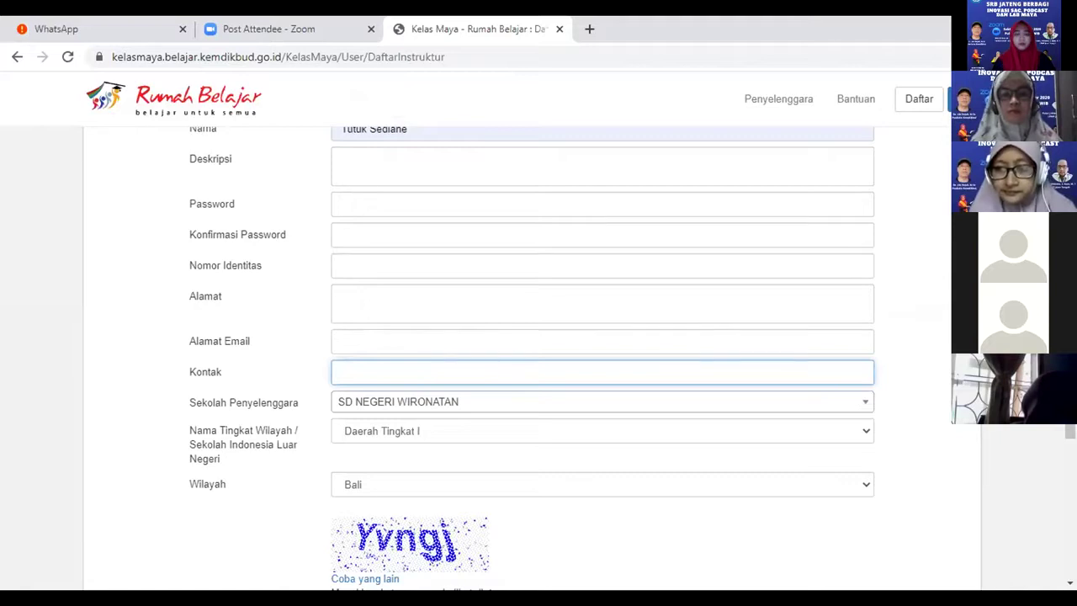
pyautogui.scroll(-1, 486, 379)
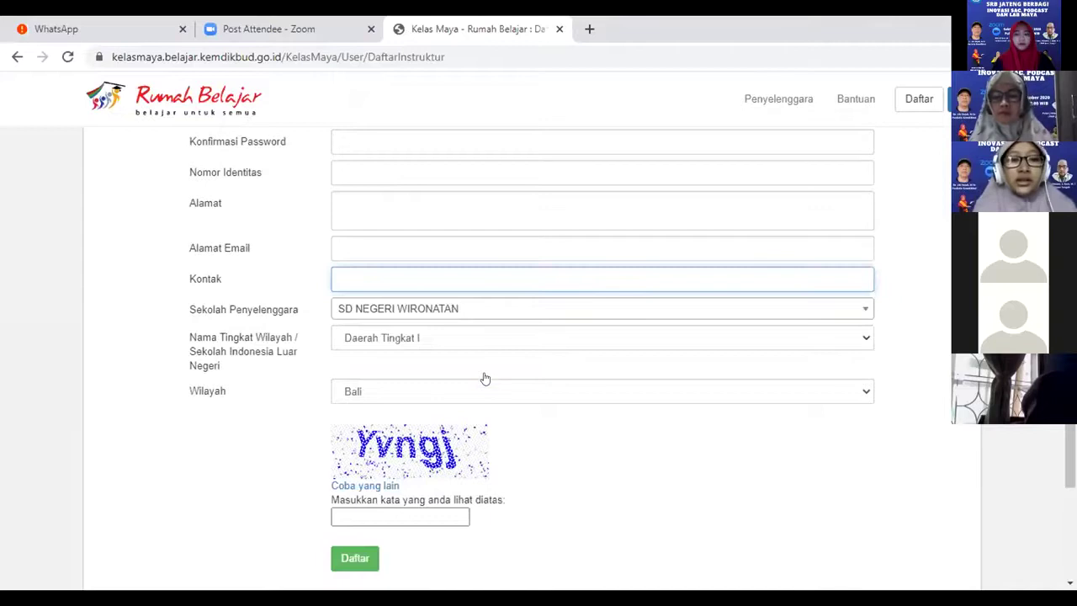
pyautogui.click(541, 312)
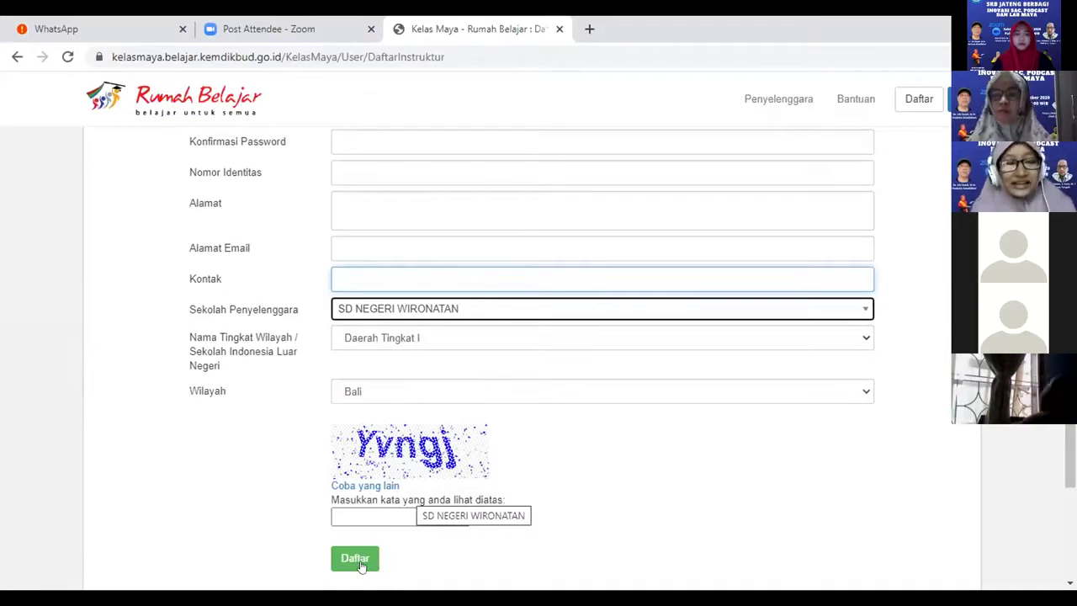
pyautogui.click(362, 564)
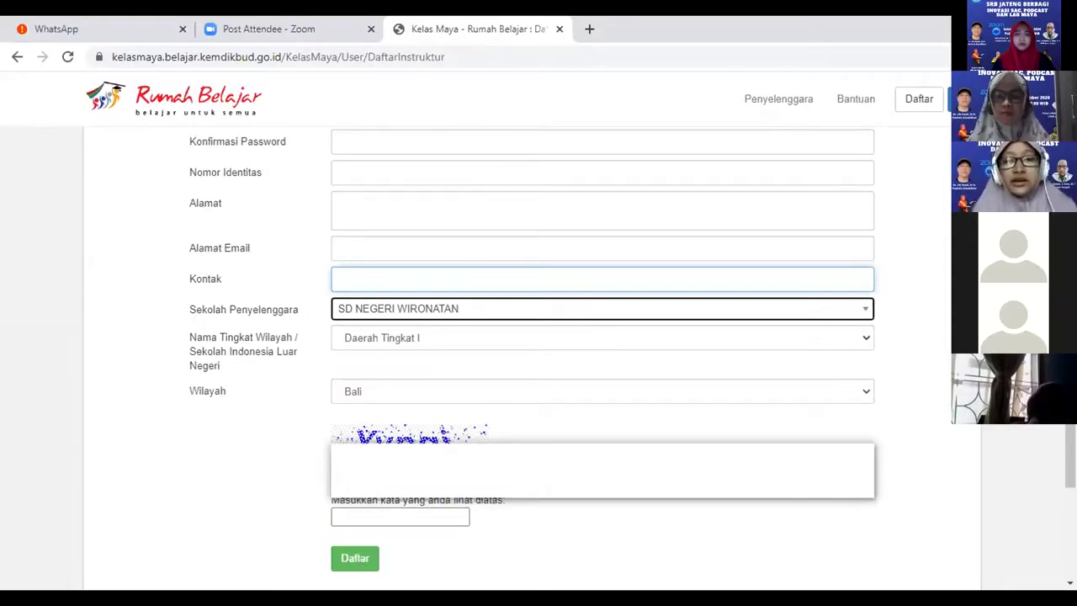
pyautogui.scroll(2, 435, 245)
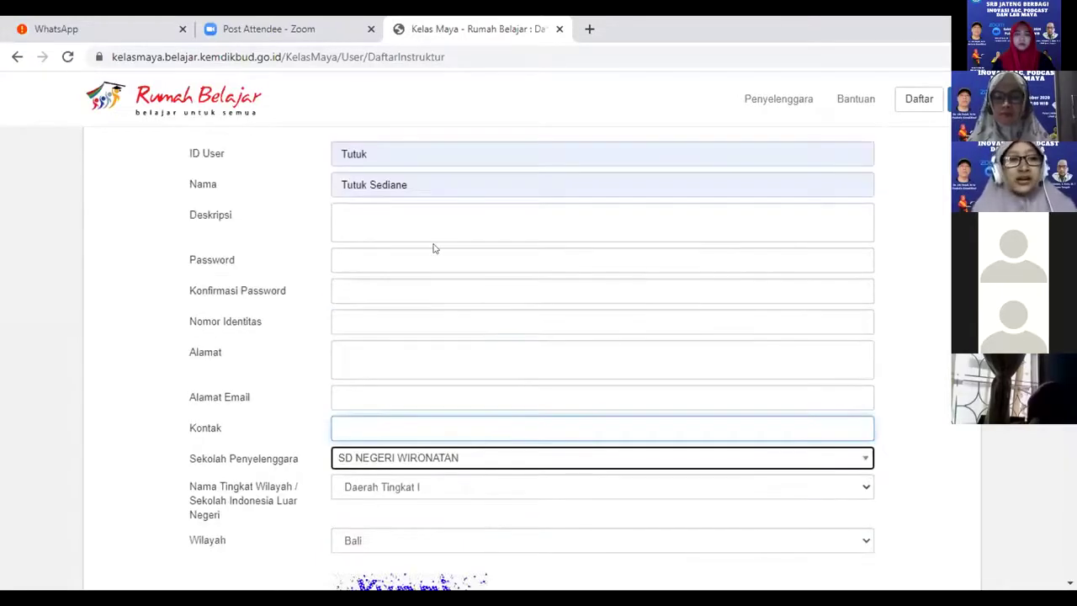
pyautogui.scroll(1, 158, 181)
pyautogui.hotkey('shift', 'Tab')
pyautogui.hotkey('shift', 'Tab')
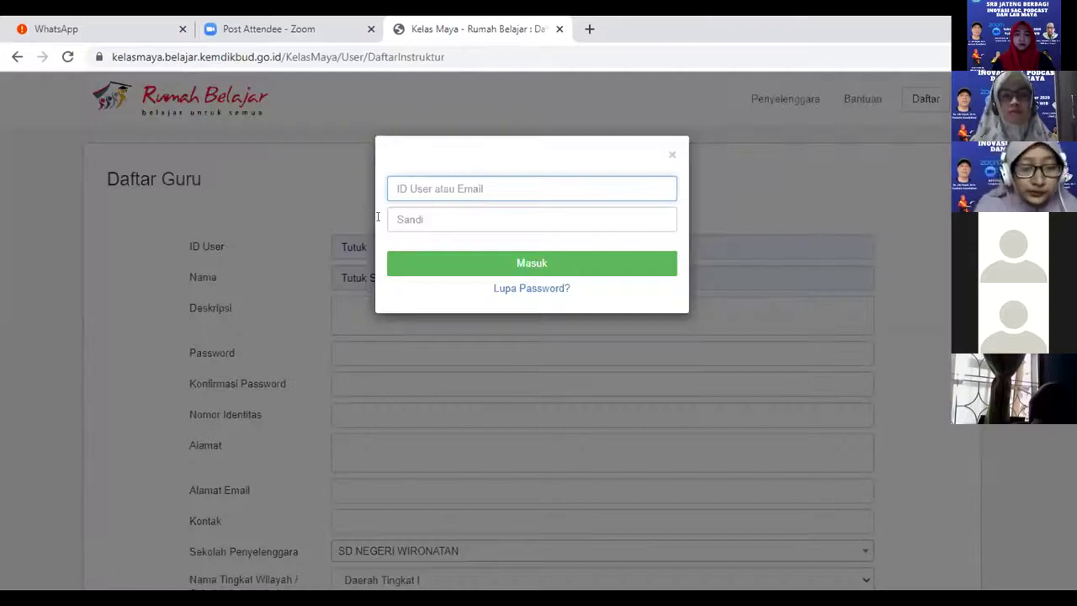
# Log in with the saved teacher user ID and its password, retrying Masuk until it succeeds
pyautogui.write('tu')
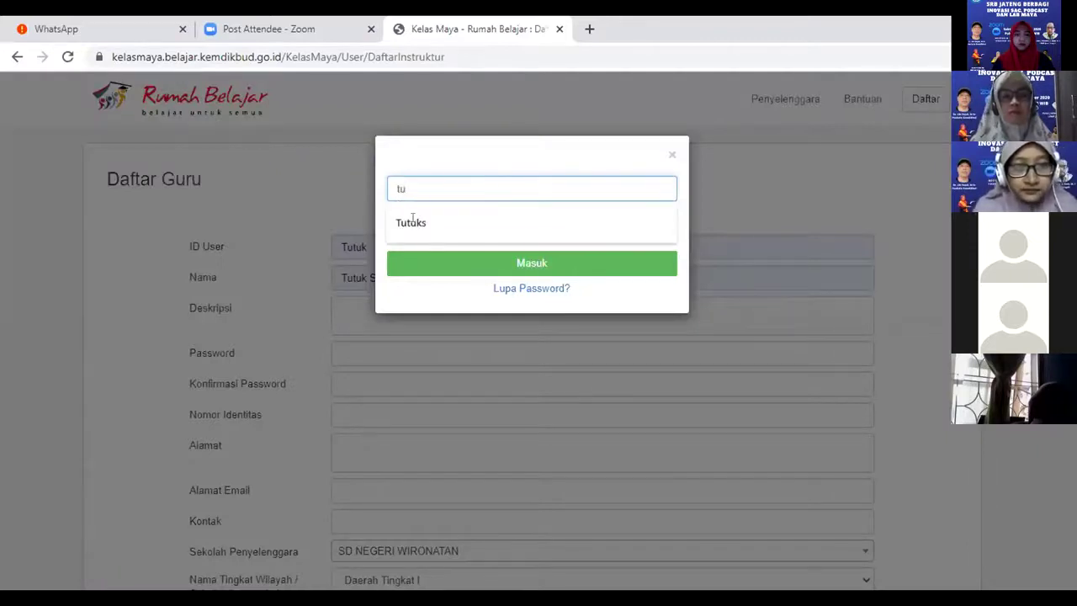
pyautogui.click(408, 206)
pyautogui.press('Tab')
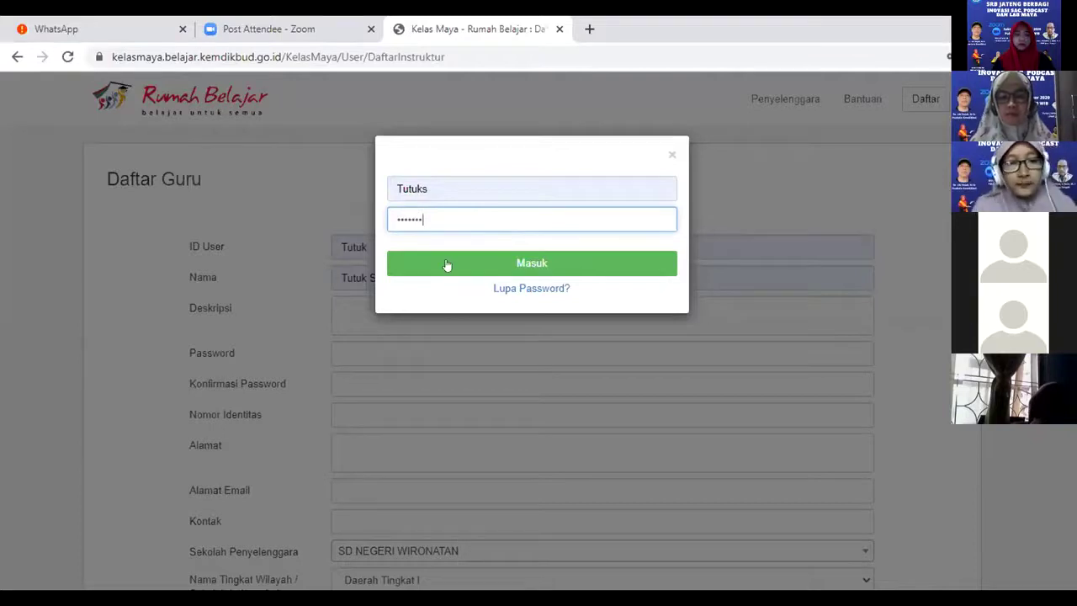
pyautogui.click(447, 265)
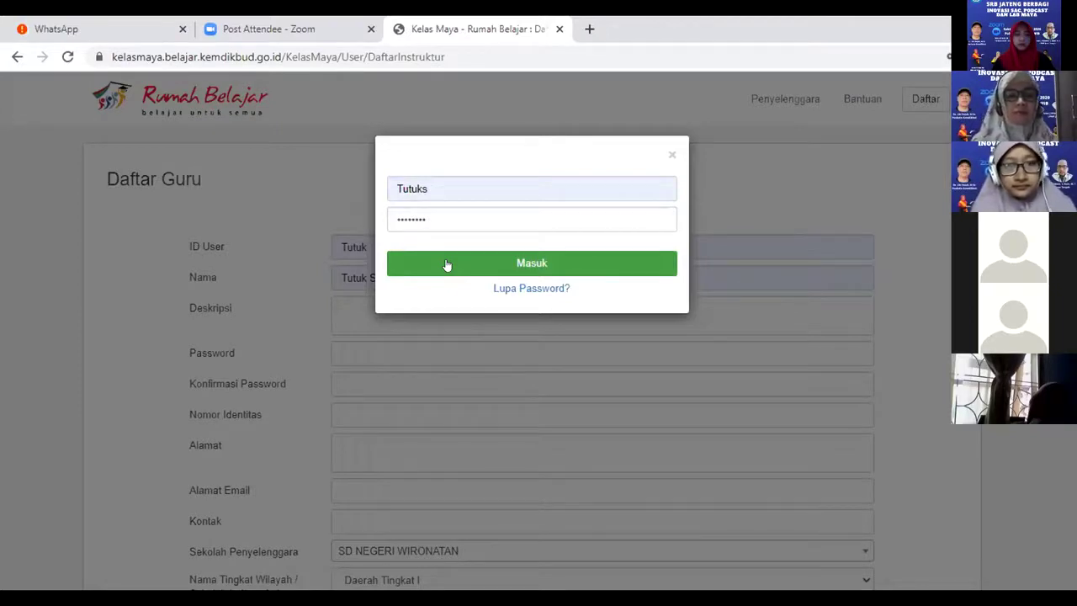
pyautogui.click(462, 265)
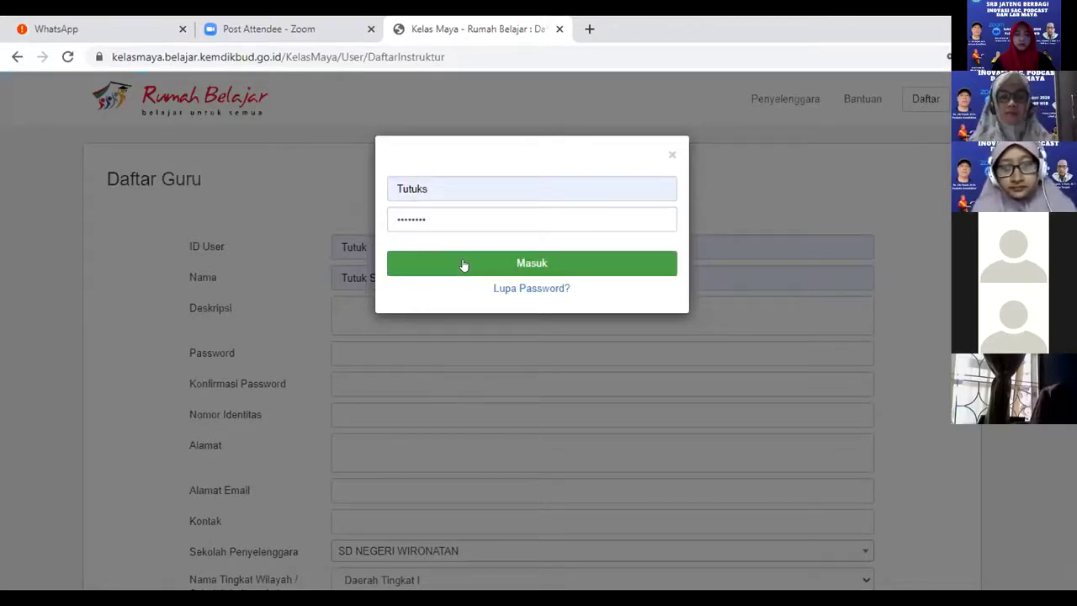
pyautogui.click(463, 265)
pyautogui.click(463, 265)
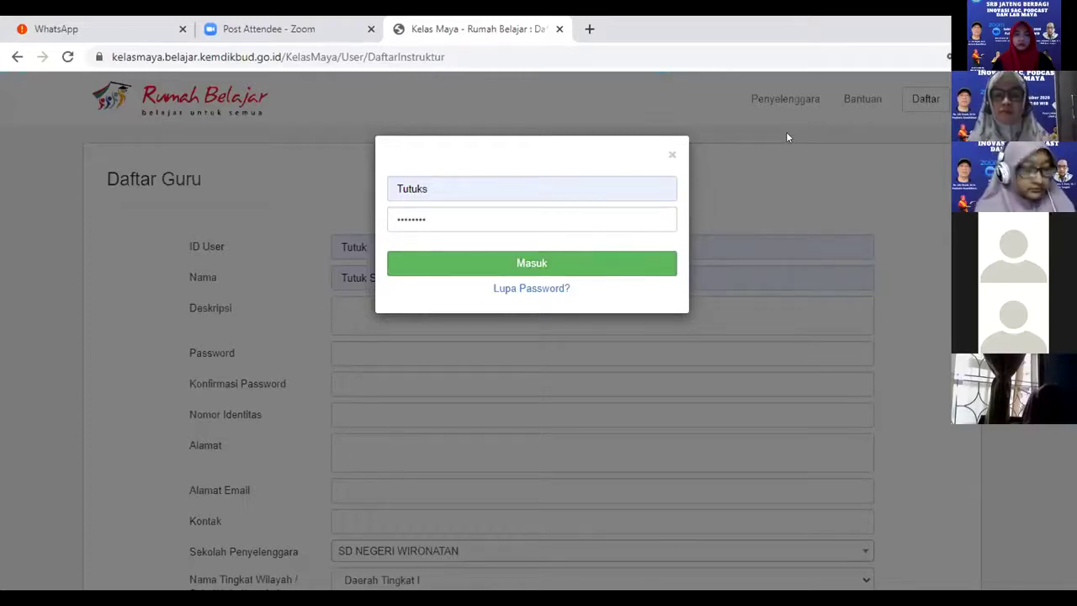
pyautogui.click(508, 255)
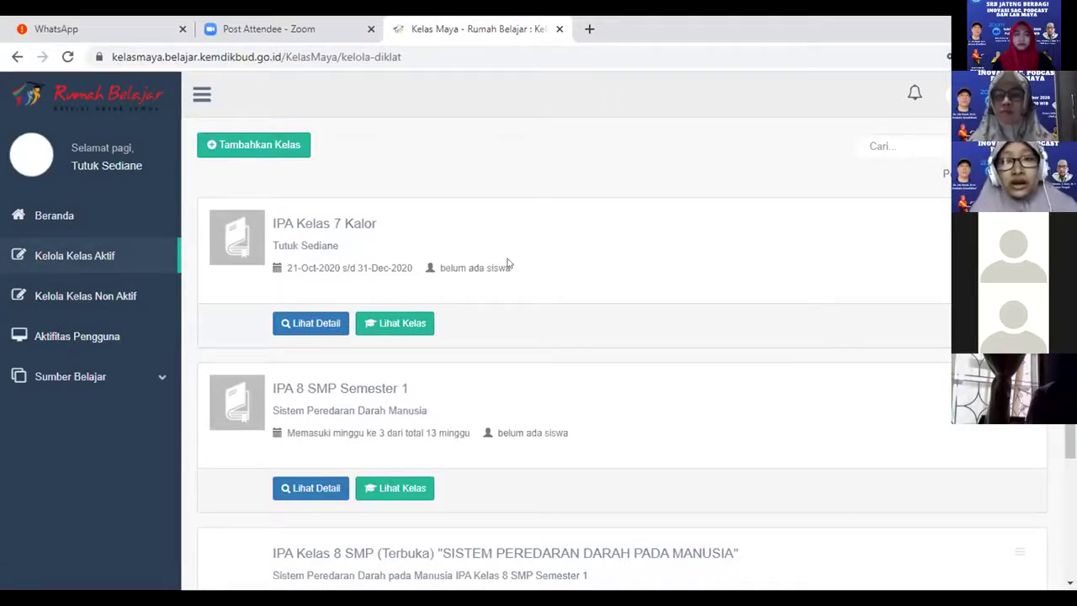
# Start a new class titled IPA Kelas 8 "Kalor"
pyautogui.click(235, 146)
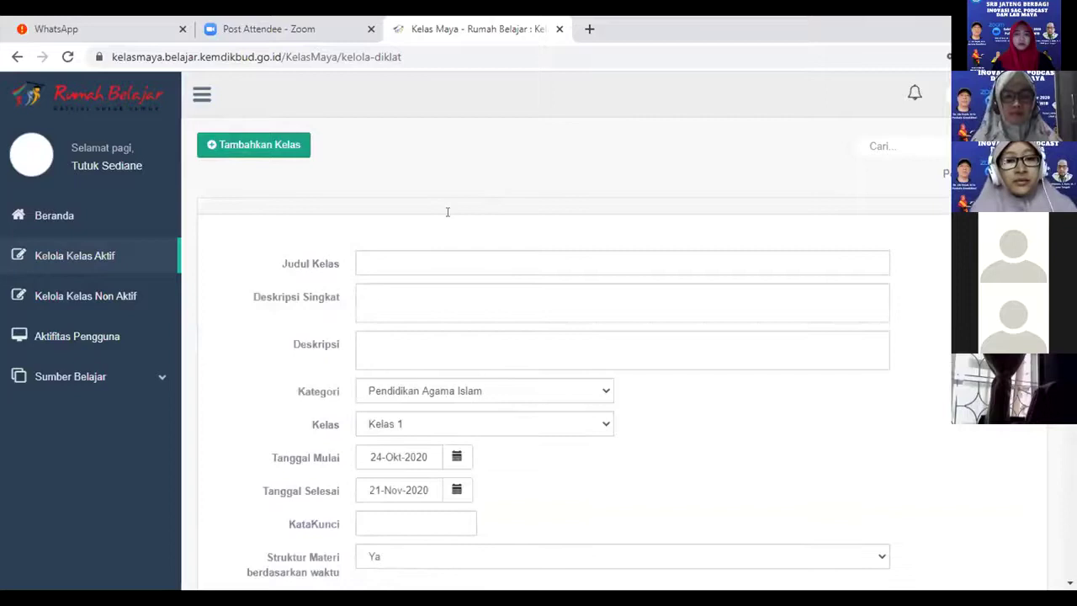
pyautogui.click(387, 263)
pyautogui.write('IP')
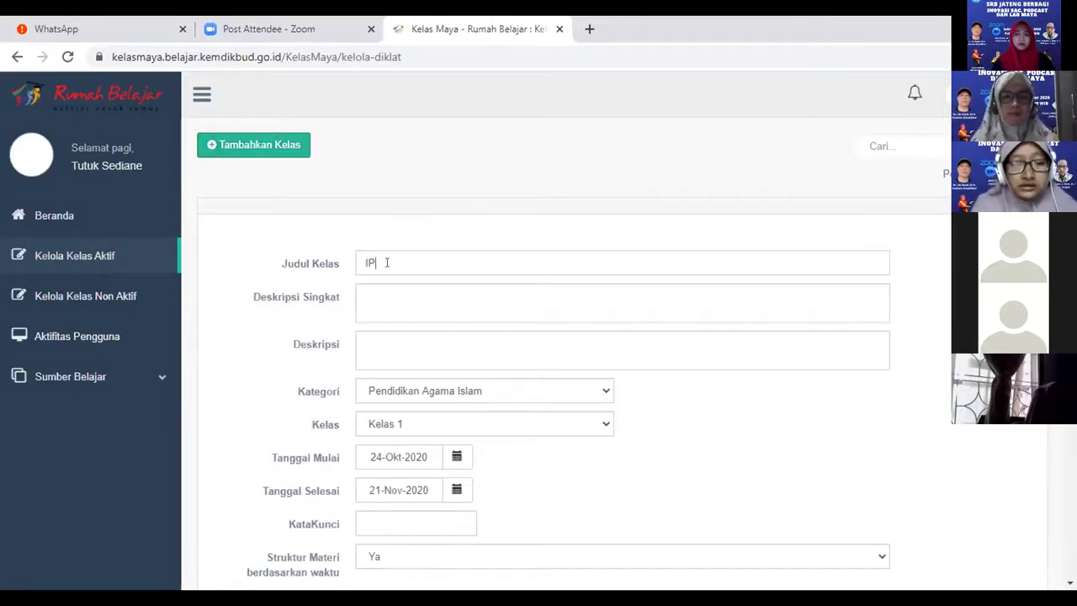
pyautogui.write('A K')
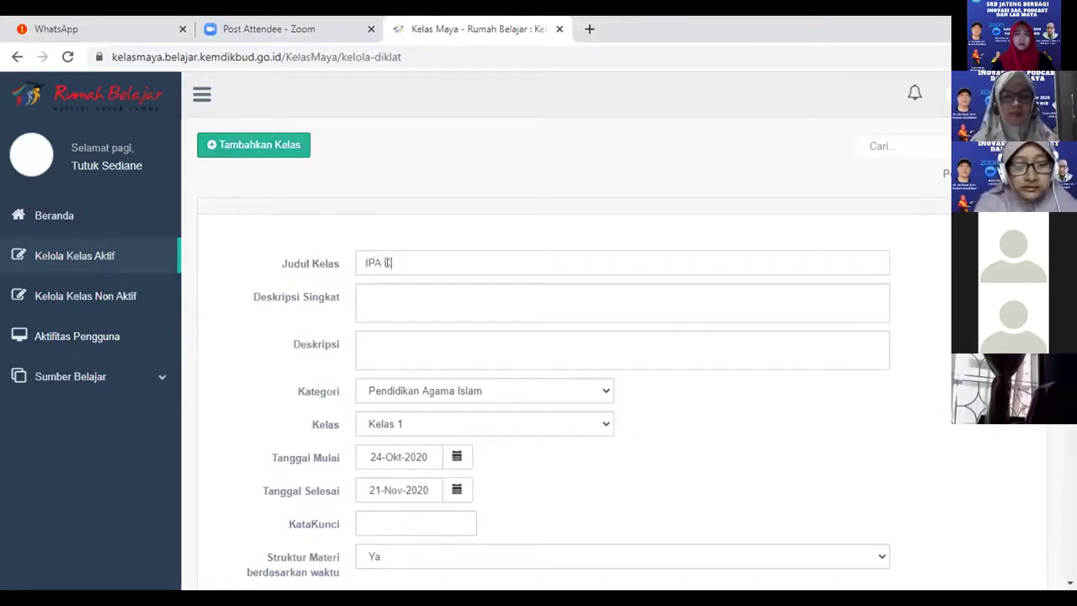
pyautogui.write('elas 8 ')
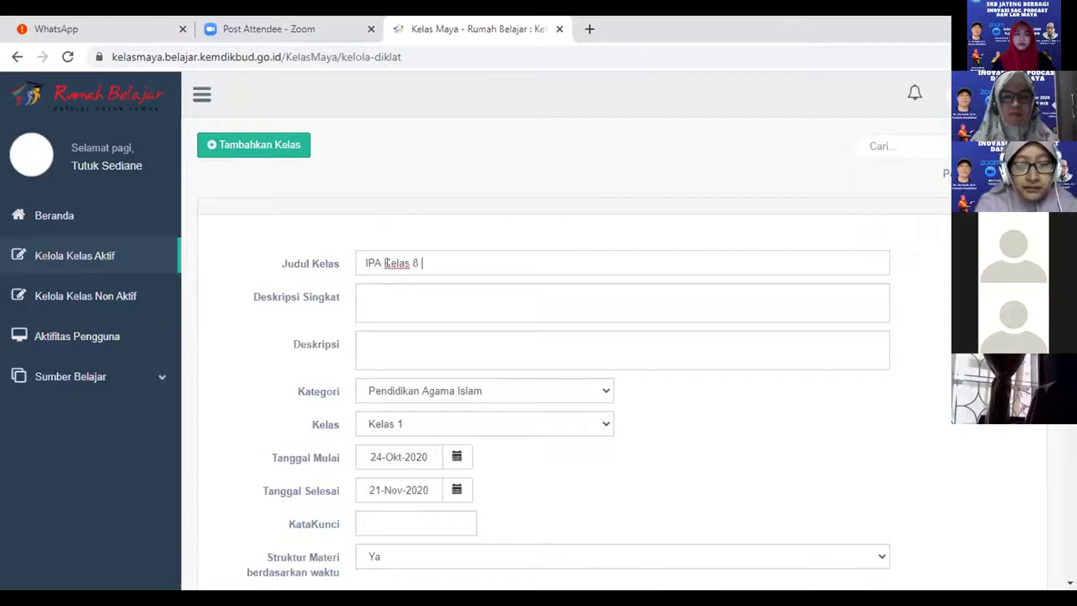
pyautogui.write('"Kalor')
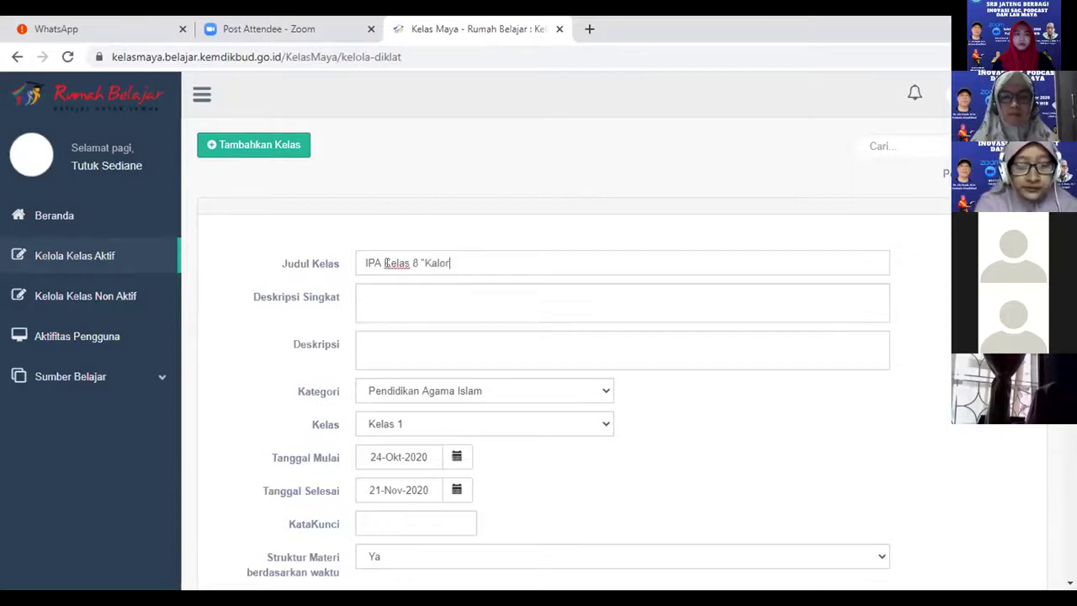
pyautogui.write('"')
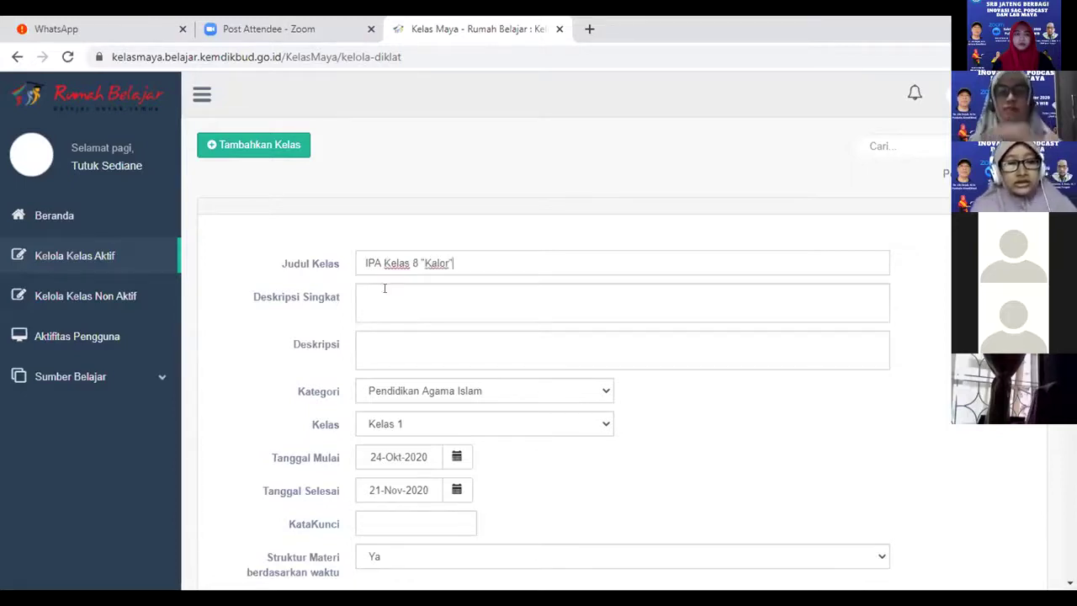
# Enter the teacher's name as short description and 'Pengertian Kalor' / 'Perpindahan Kalor' as description
pyautogui.click(372, 292)
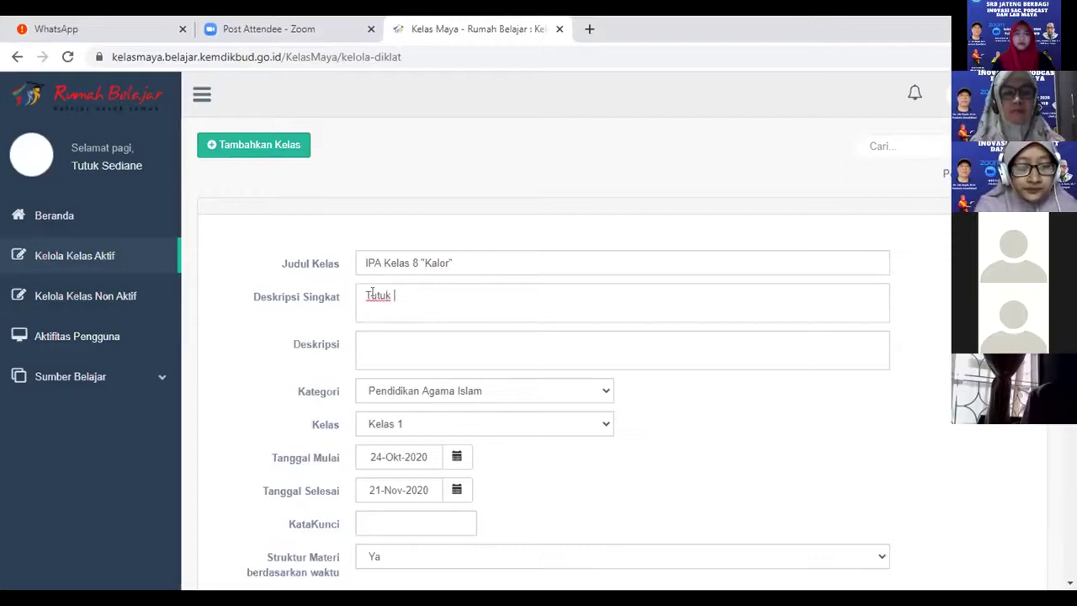
pyautogui.click(376, 340)
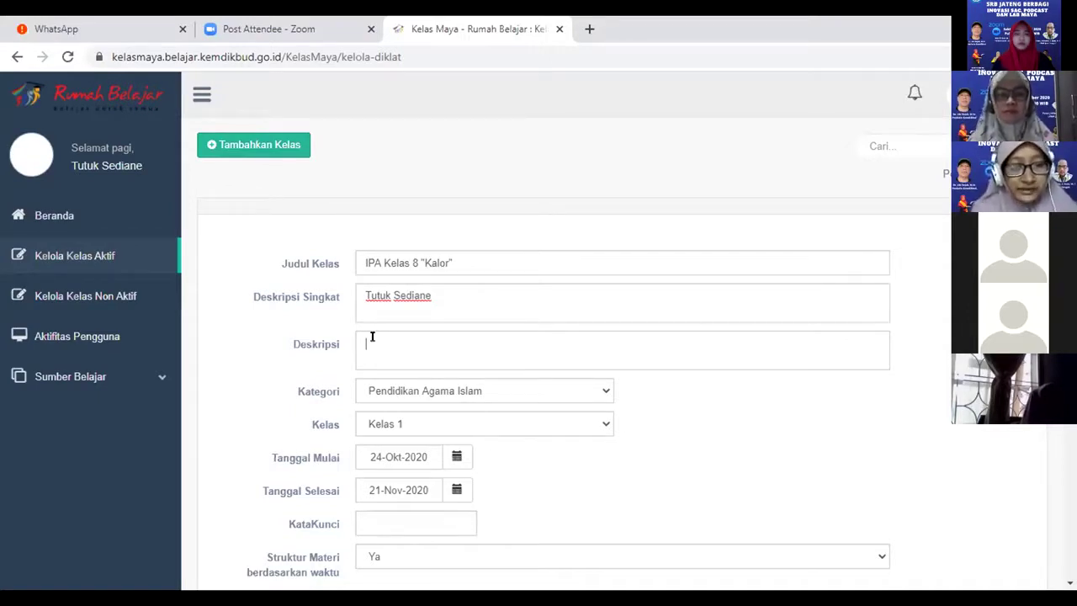
pyautogui.write('Pengertia')
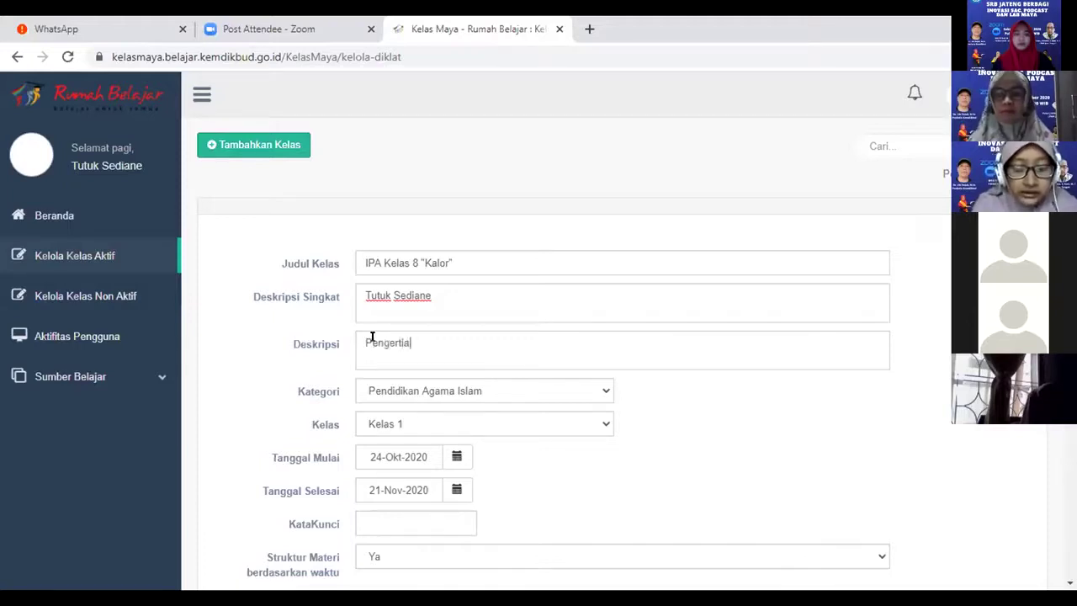
pyautogui.write(' n Kalor')
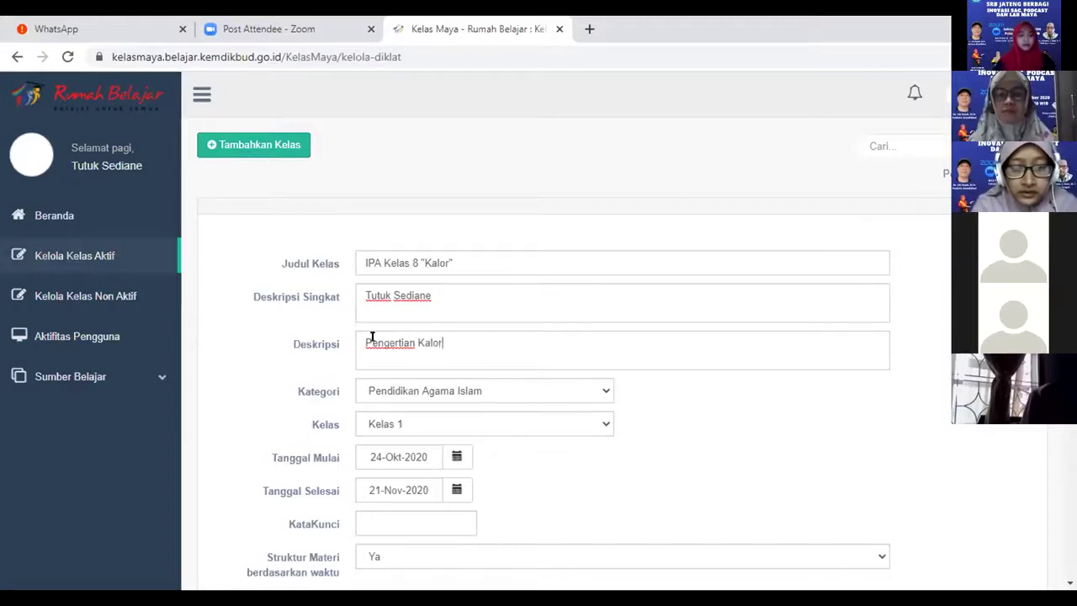
pyautogui.press('Return')
pyautogui.write('P')
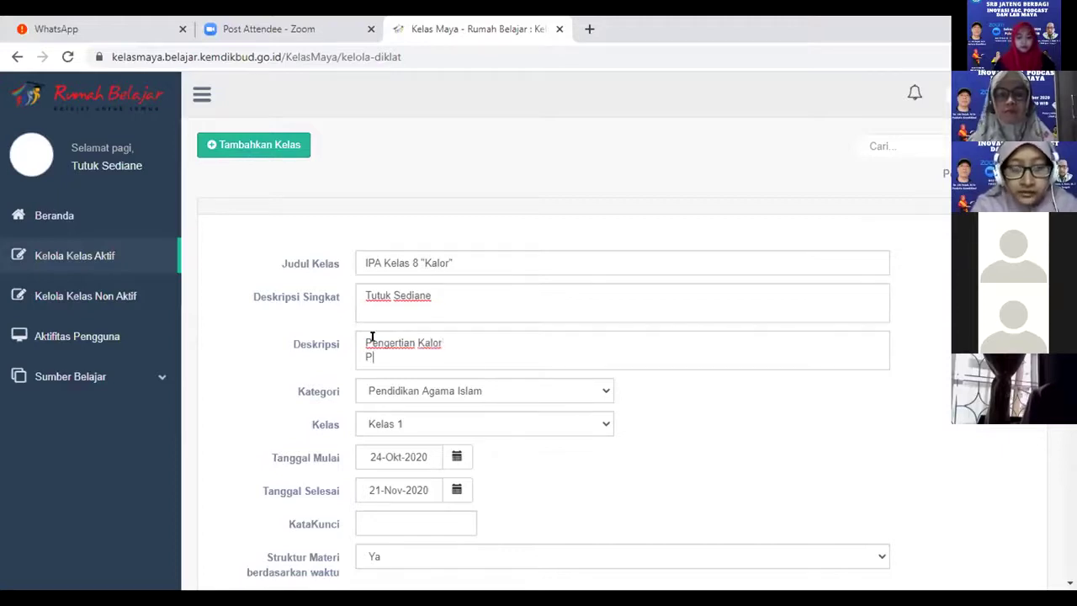
pyautogui.write('erpi')
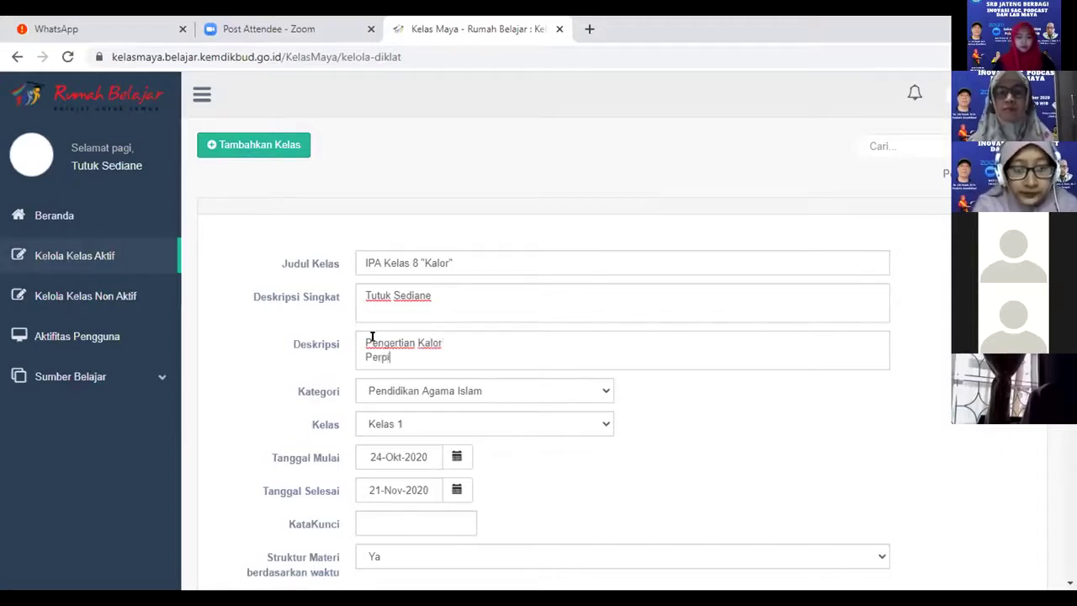
pyautogui.write('ndahan Kalor')
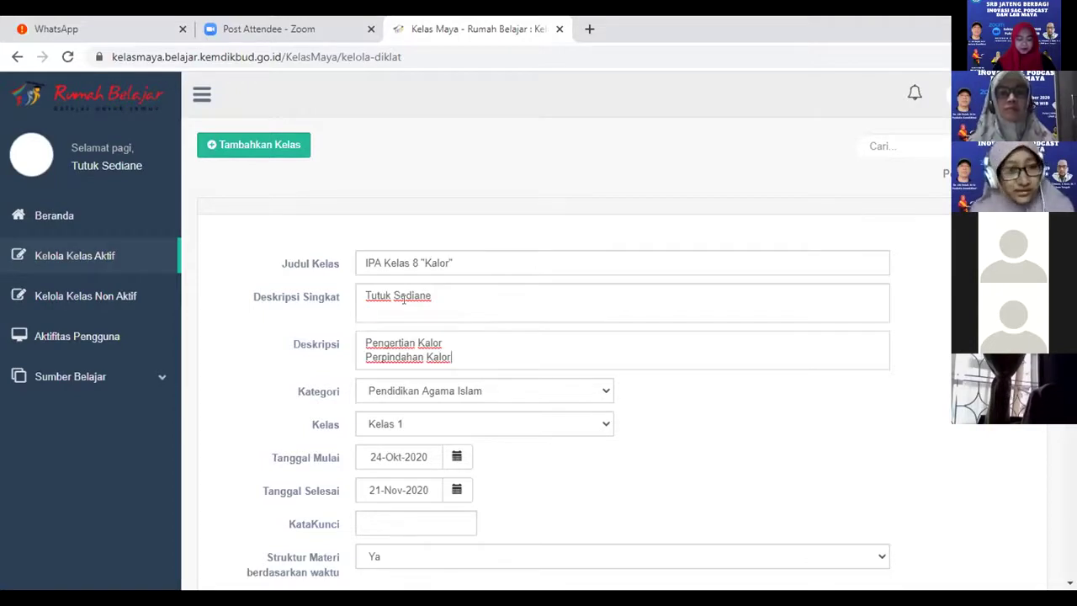
# Pick IPA in the Kategori dropdown by typing 'ipa', then select Kelas 8 as the grade
pyautogui.click(604, 392)
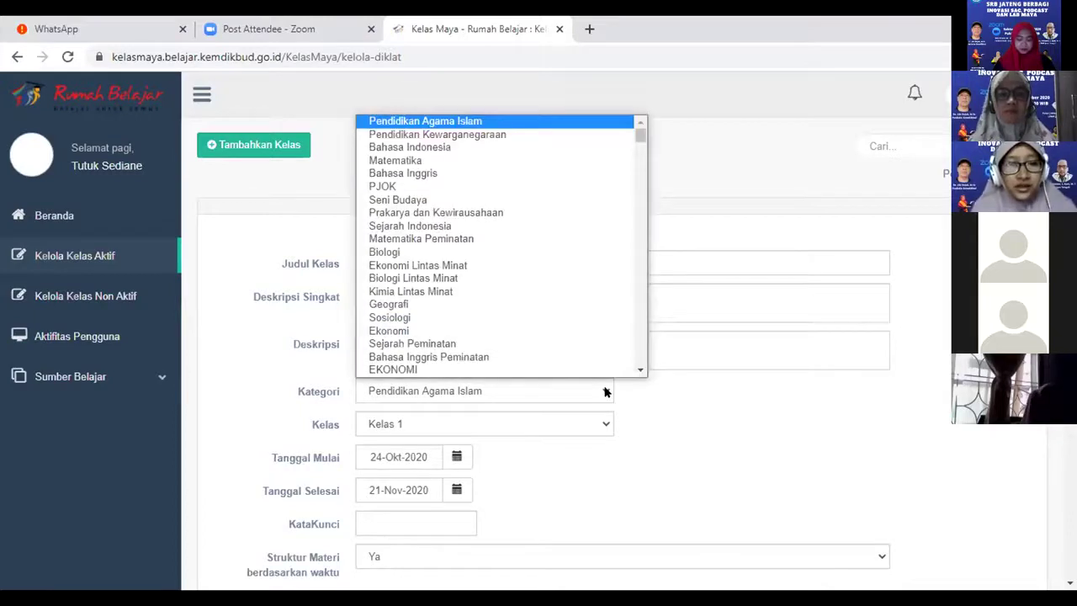
pyautogui.write('ipa')
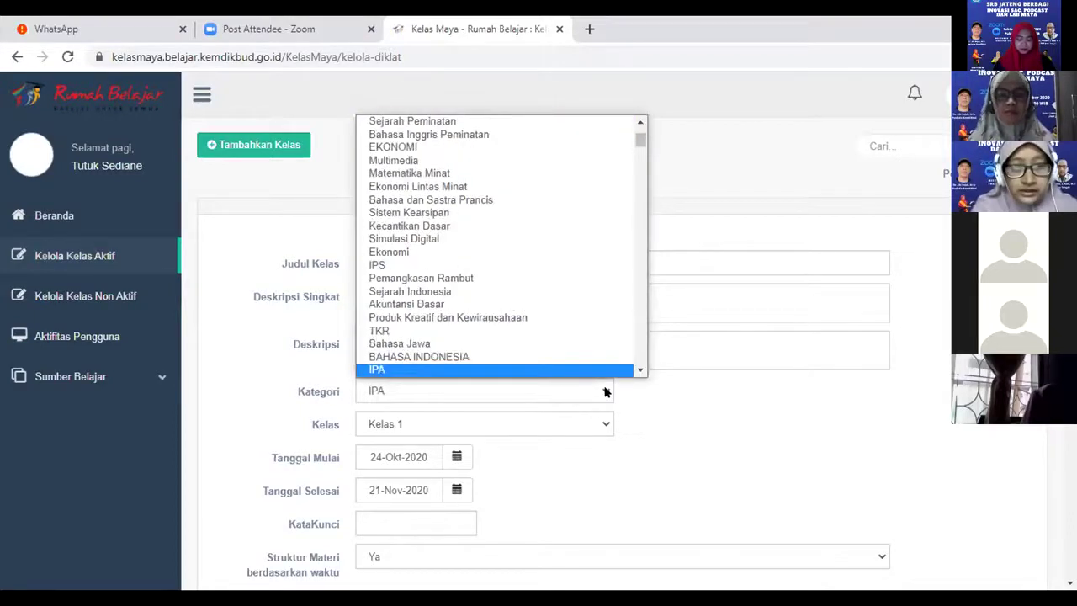
pyautogui.scroll(-1, 547, 374)
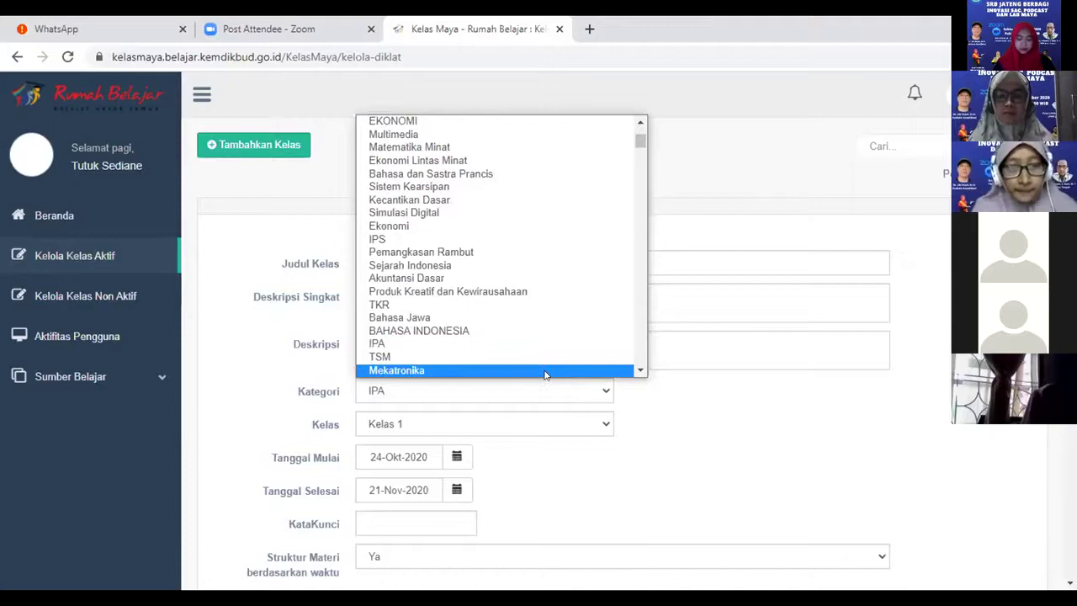
pyautogui.press('Down')
pyautogui.write('ipa')
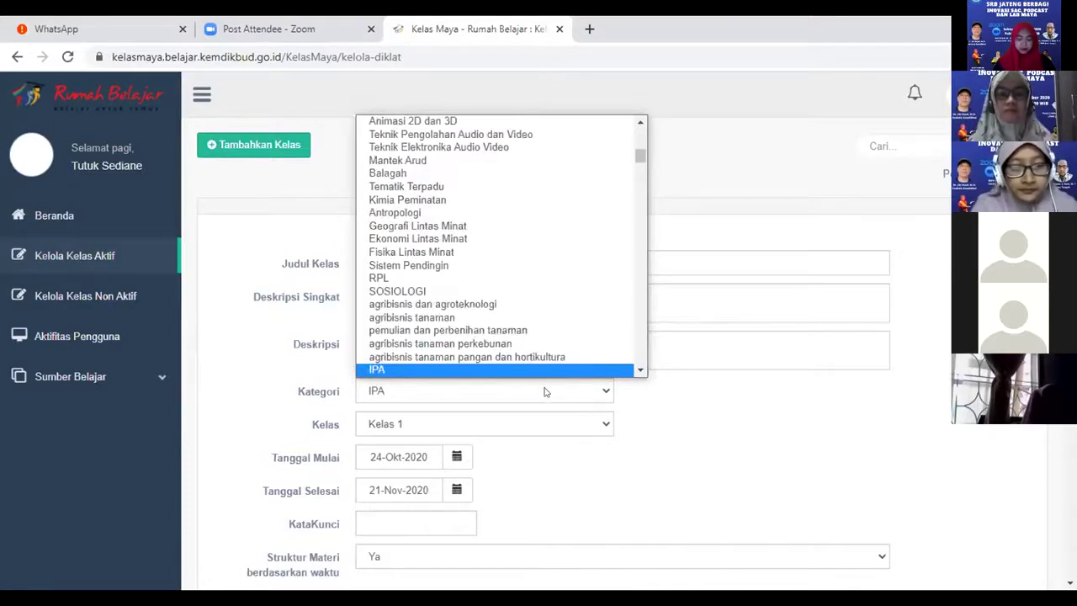
pyautogui.press('Down')
pyautogui.press('Down')
pyautogui.press('Down')
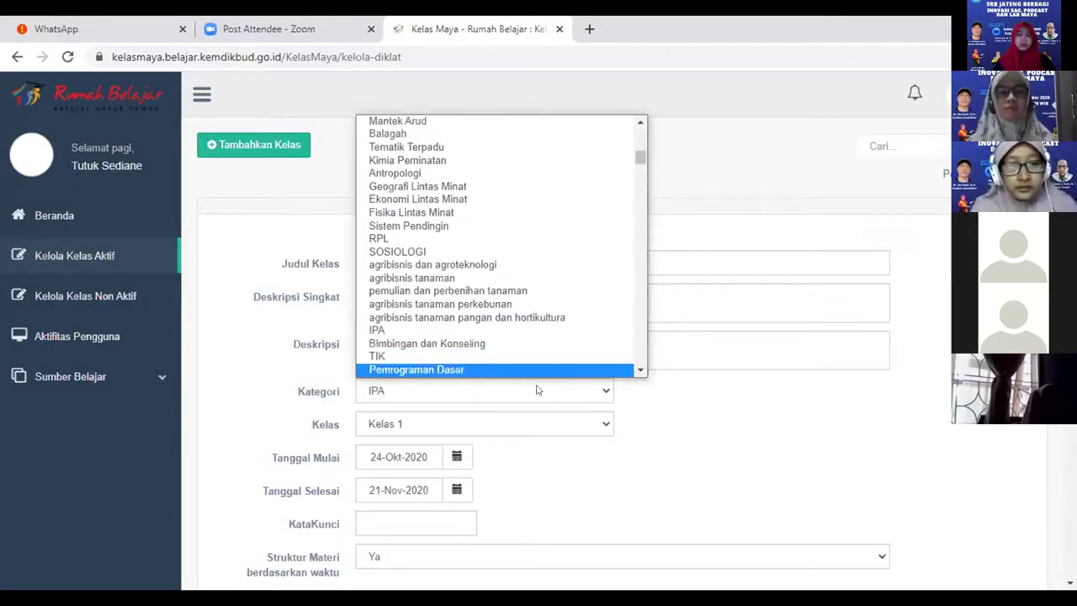
pyautogui.press('Escape')
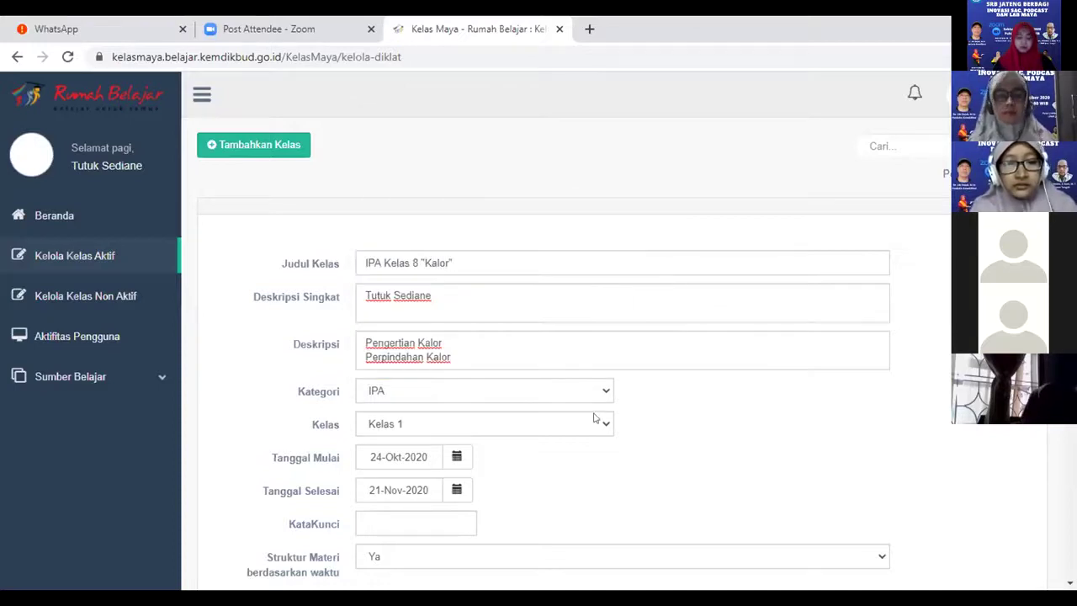
pyautogui.click(602, 427)
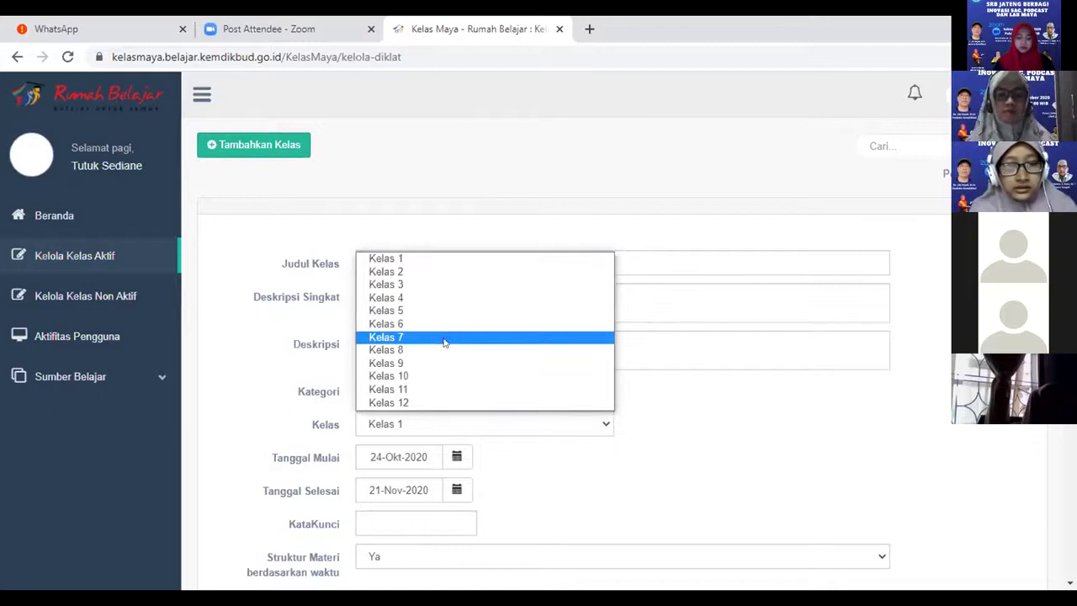
pyautogui.click(438, 348)
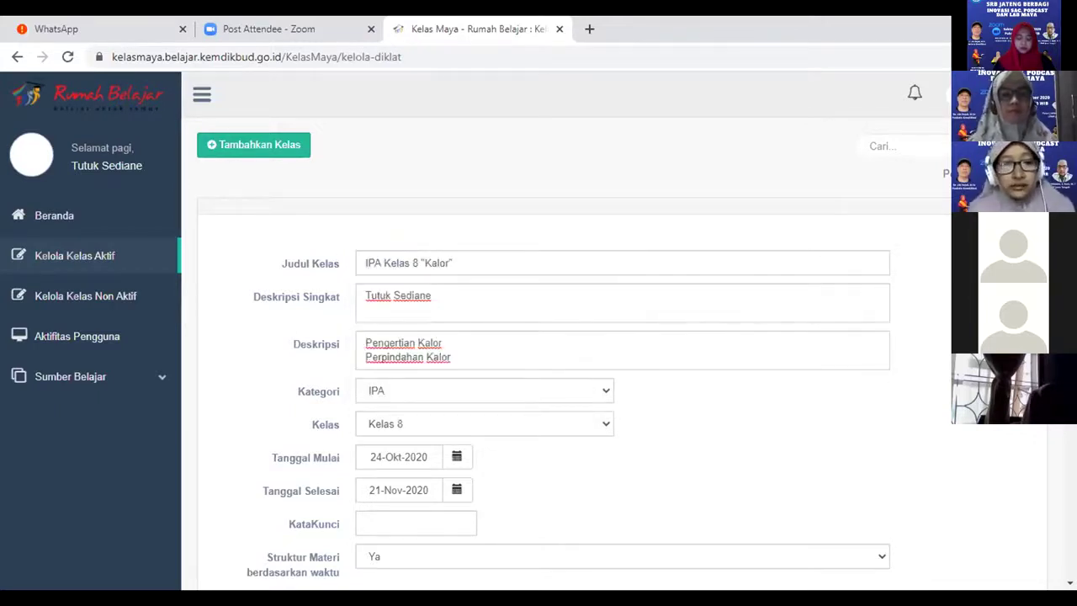
# Change the Tanggal Selesai end date to 23 December 2020 in the calendar and save the class form
pyautogui.scroll(-3, 555, 327)
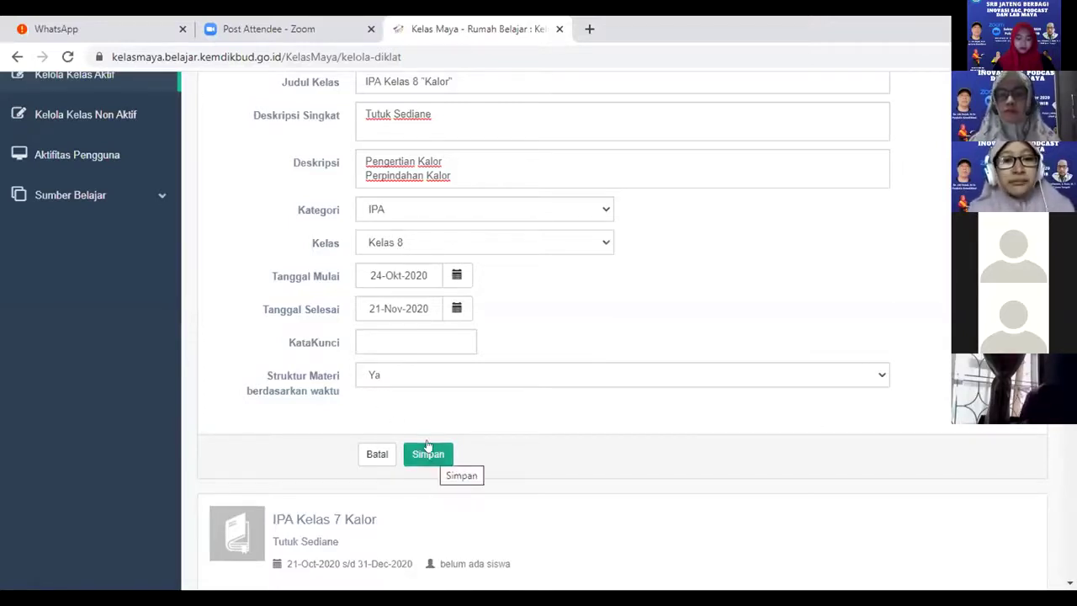
pyautogui.click(457, 309)
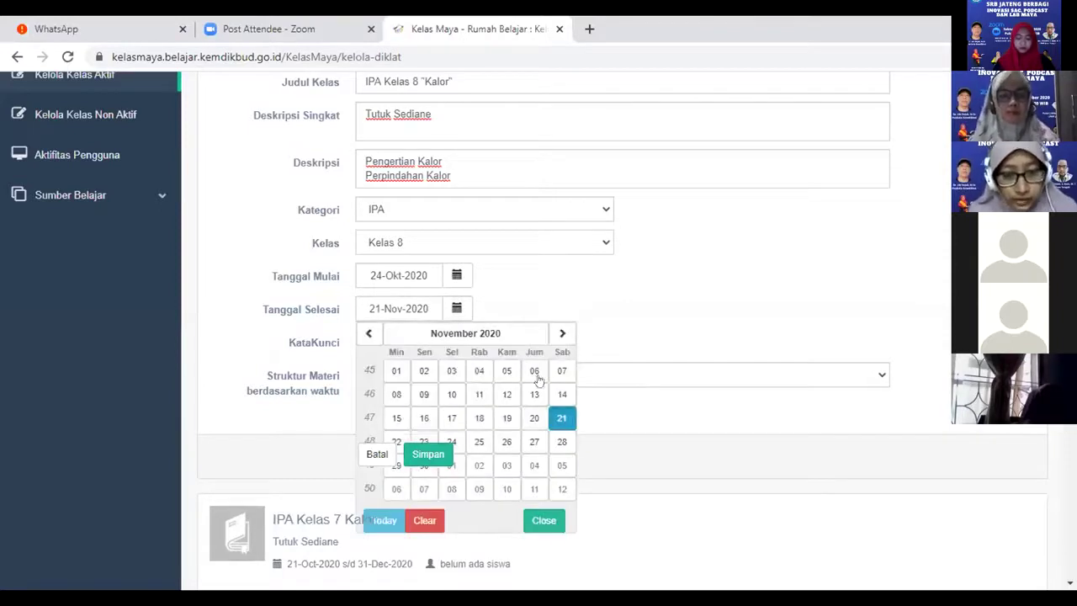
pyautogui.click(562, 334)
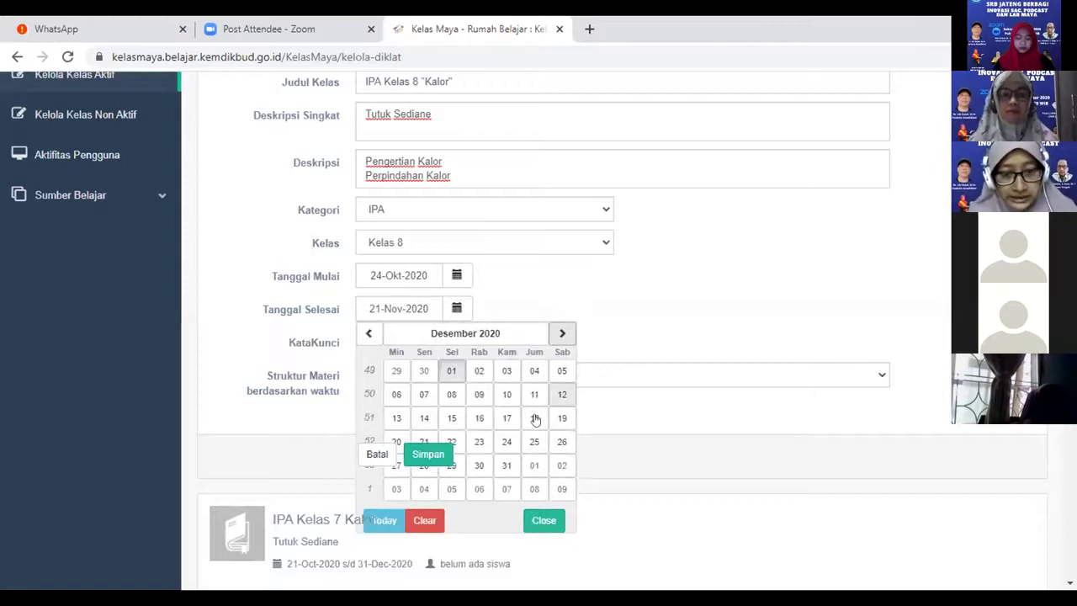
pyautogui.click(507, 467)
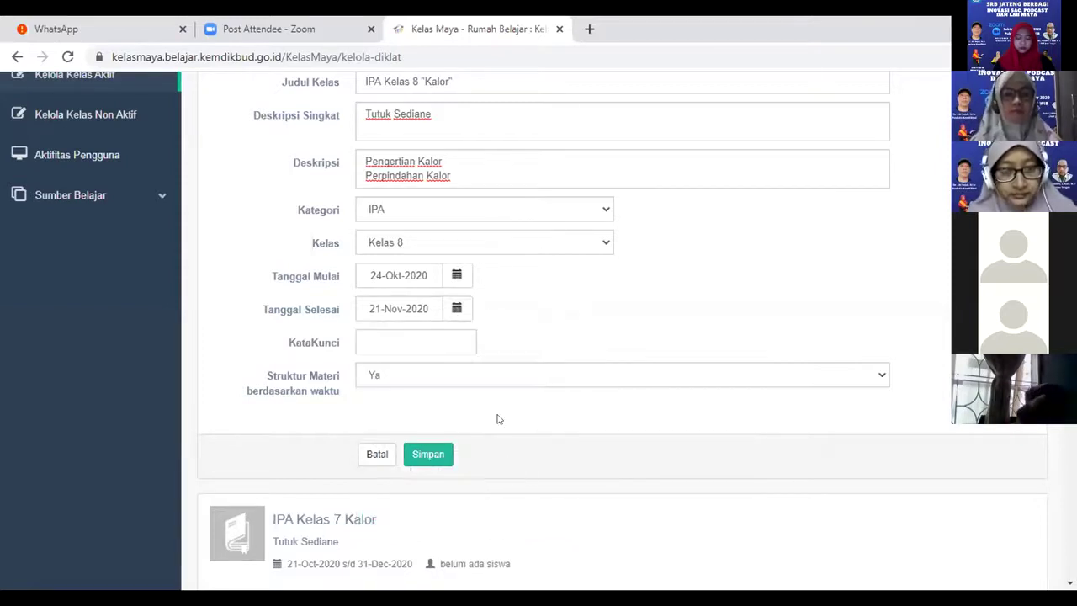
pyautogui.click(457, 308)
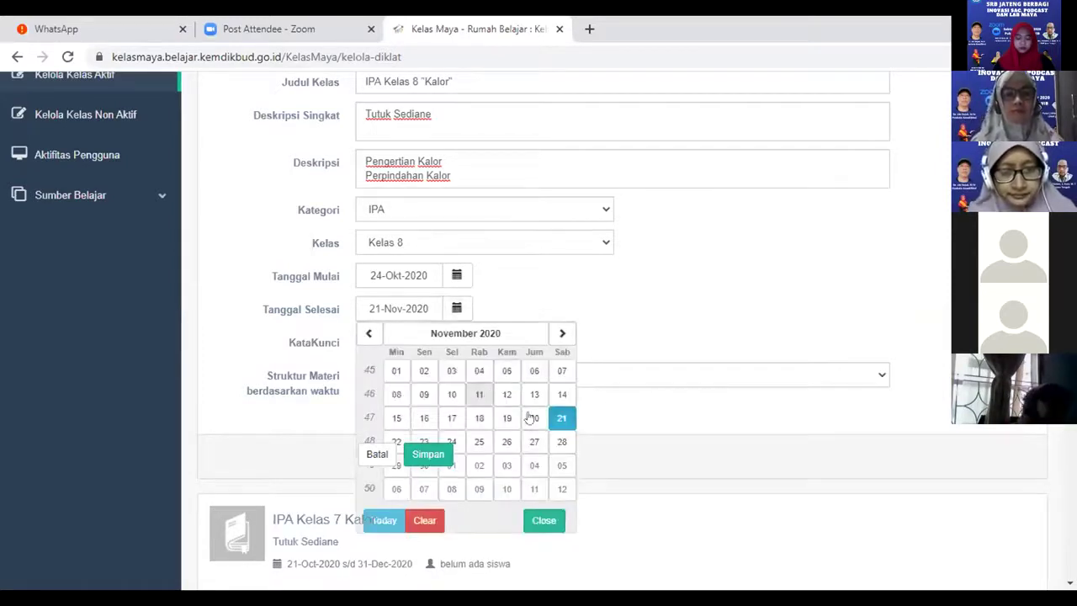
pyautogui.click(479, 442)
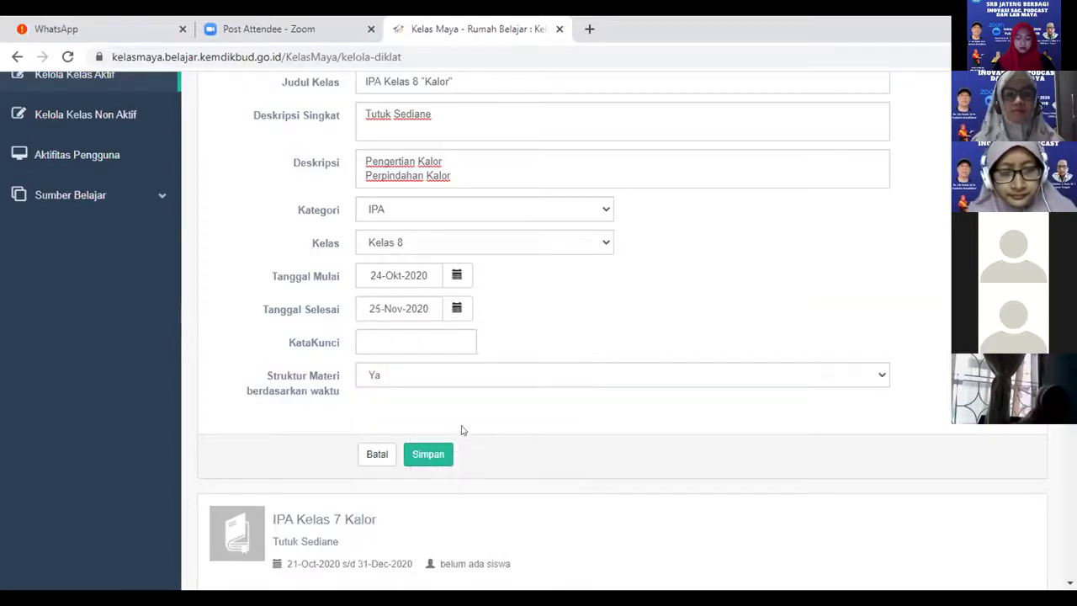
pyautogui.click(453, 310)
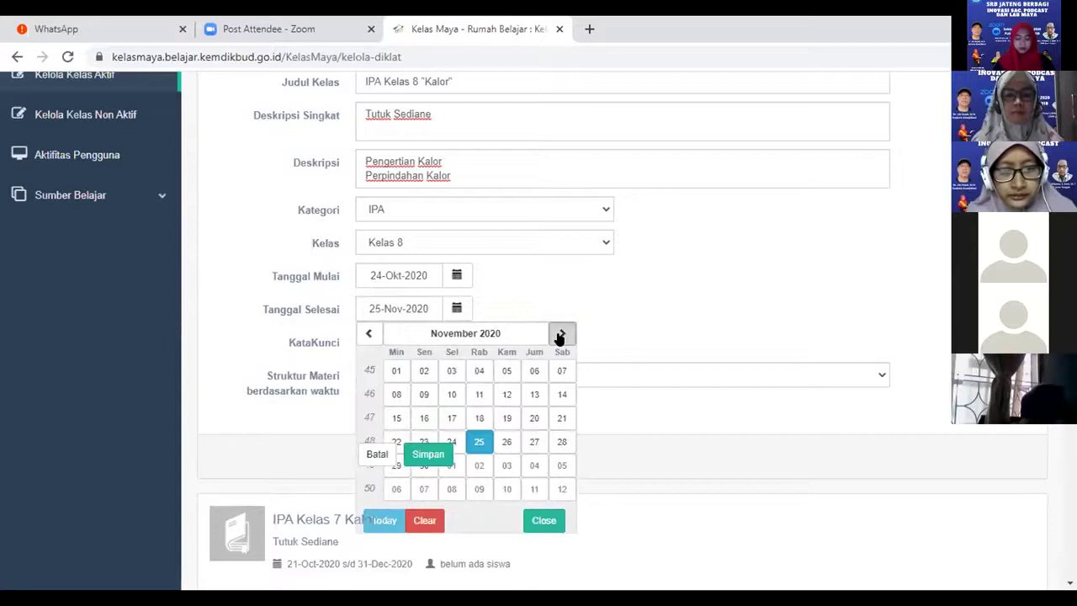
pyautogui.click(561, 335)
pyautogui.click(476, 442)
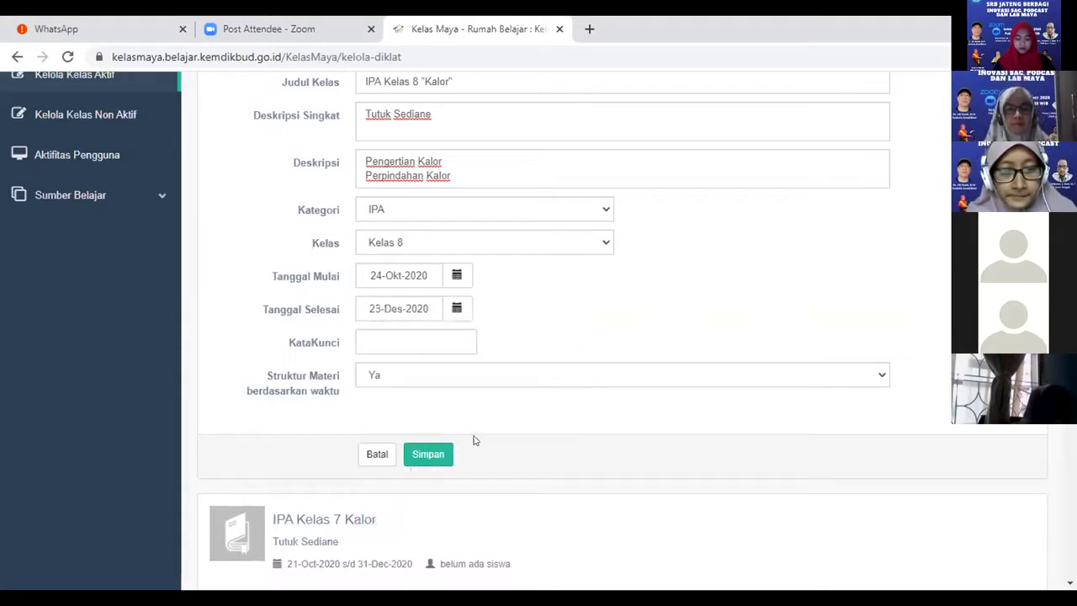
pyautogui.click(423, 455)
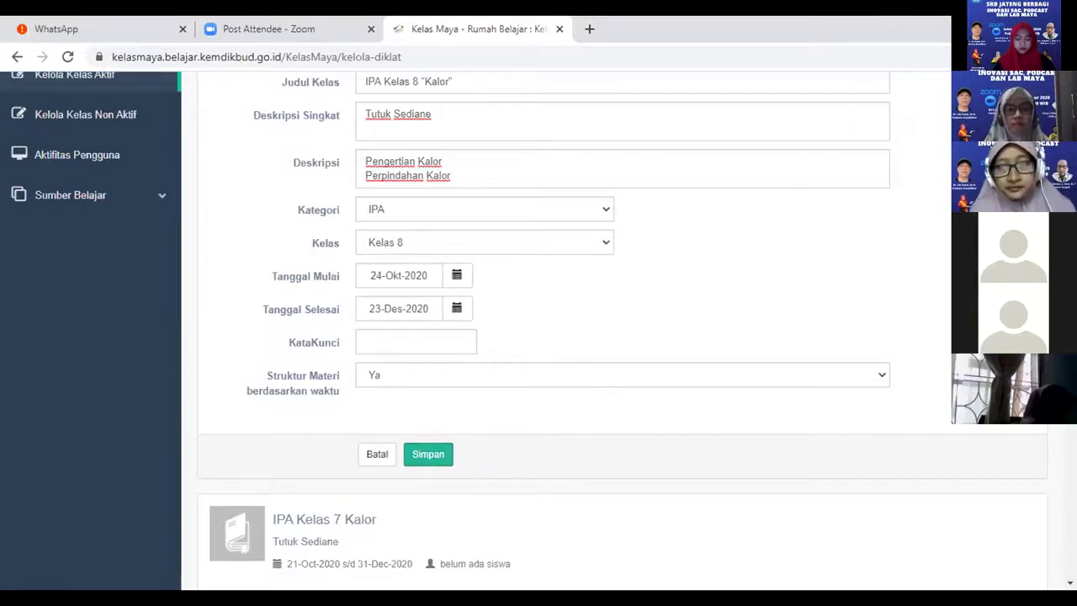
# Repeatedly submit the IPA Kelas 8 "Kalor" form (24-Okt-2020 to 23-Des-2020) with Simpan
pyautogui.scroll(2, 525, 491)
pyautogui.scroll(-1, 525, 491)
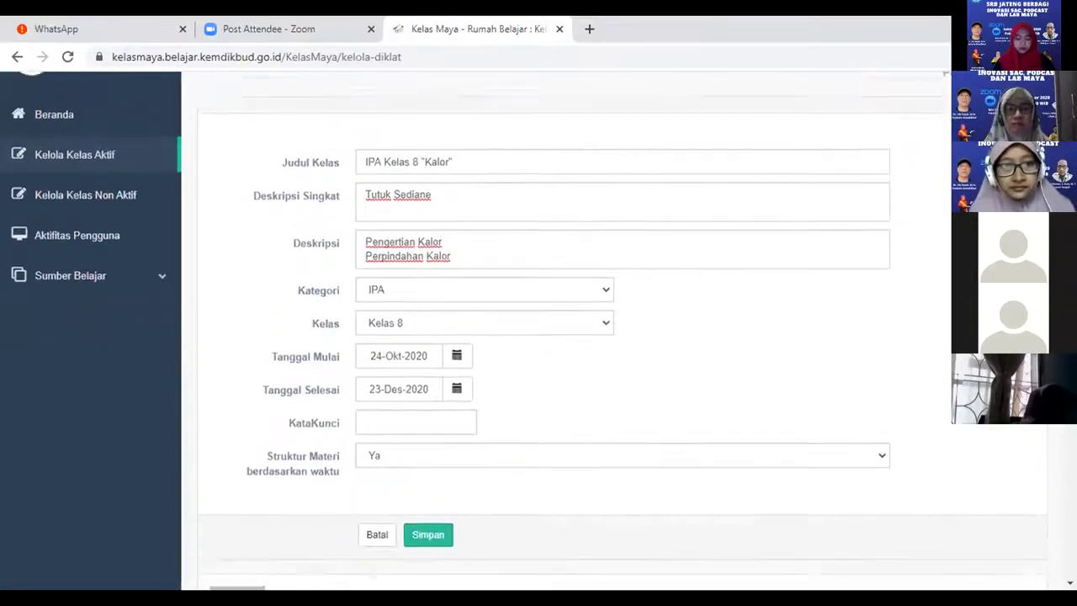
pyautogui.click(426, 517)
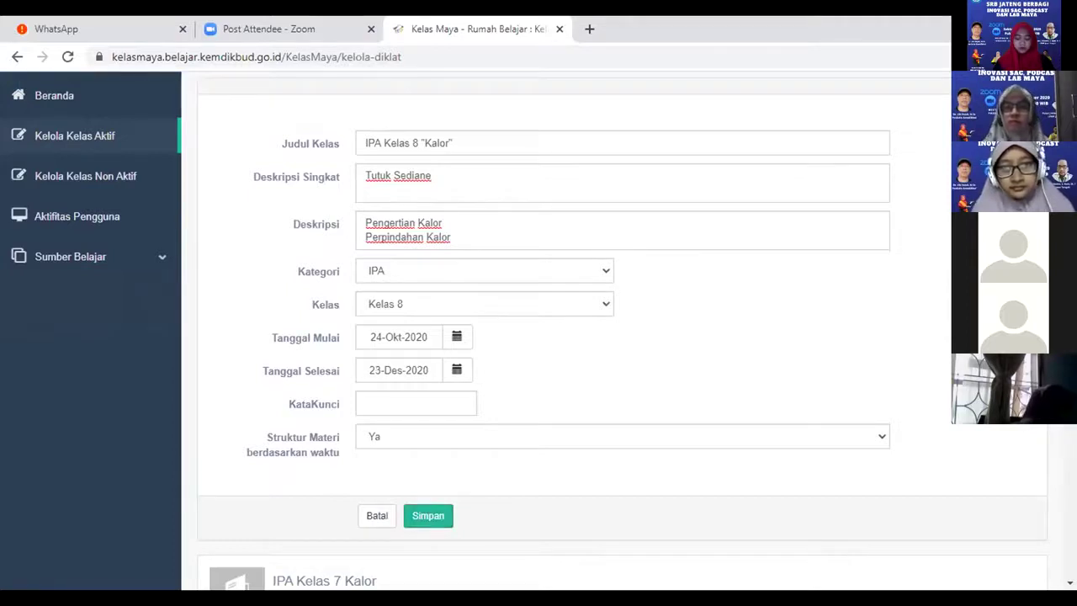
pyautogui.scroll(2, 539, 337)
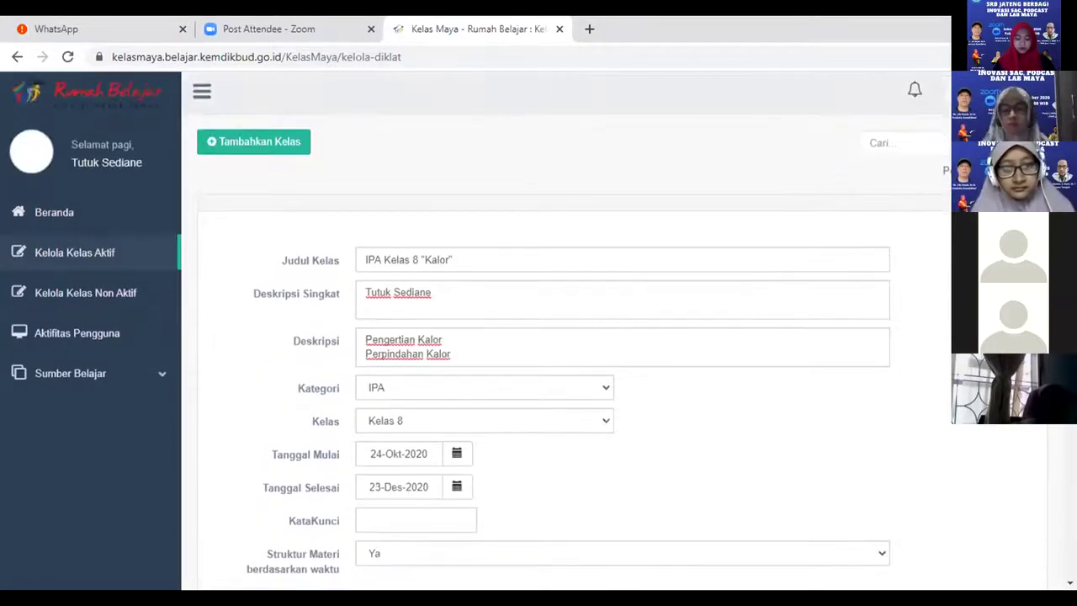
pyautogui.scroll(-3, 539, 337)
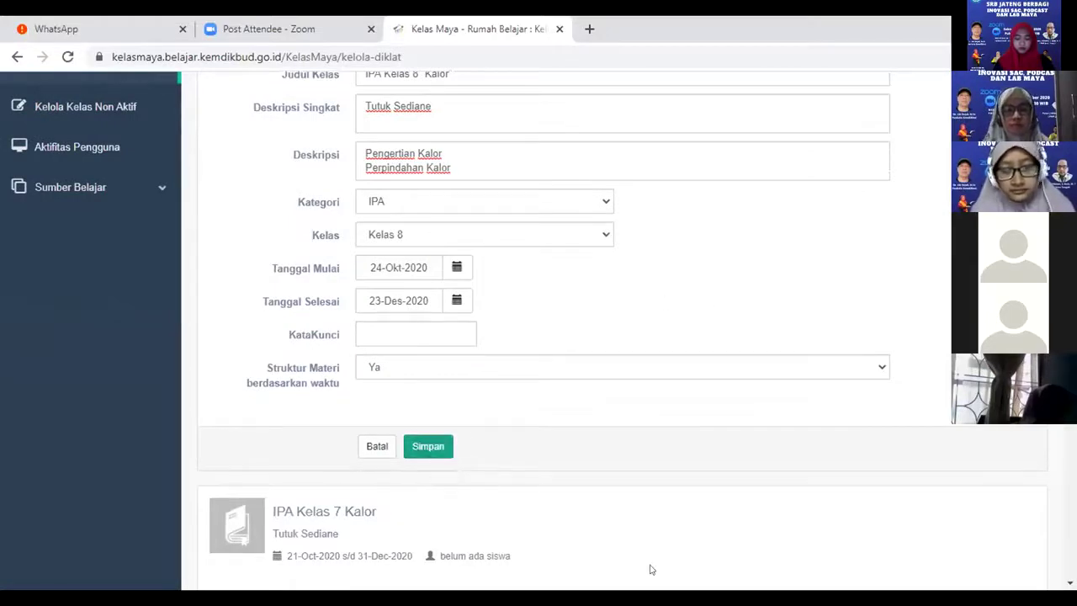
pyautogui.click(424, 448)
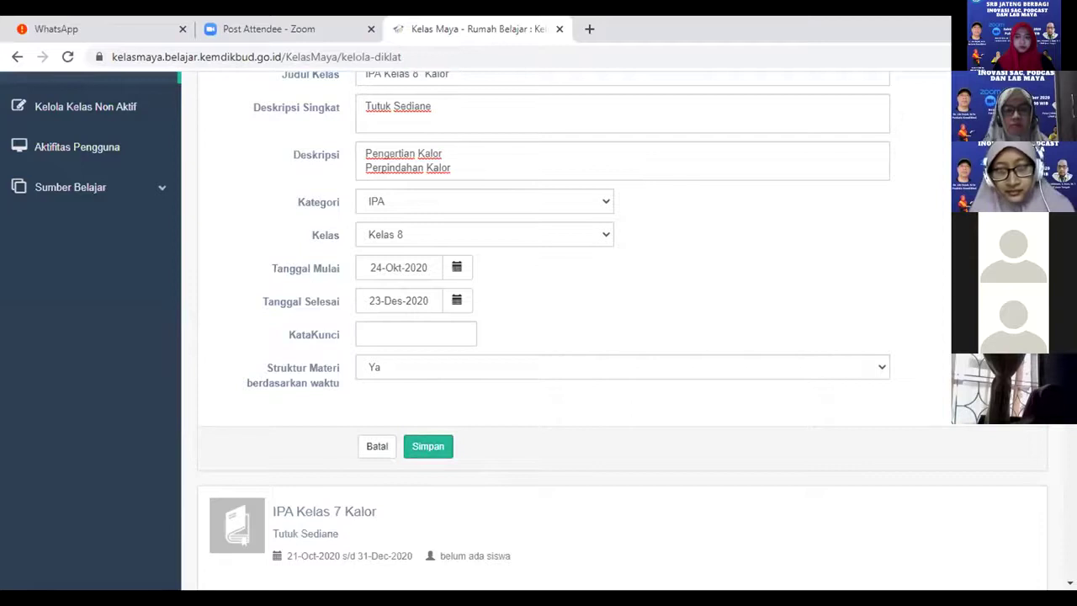
pyautogui.scroll(3, 400, 209)
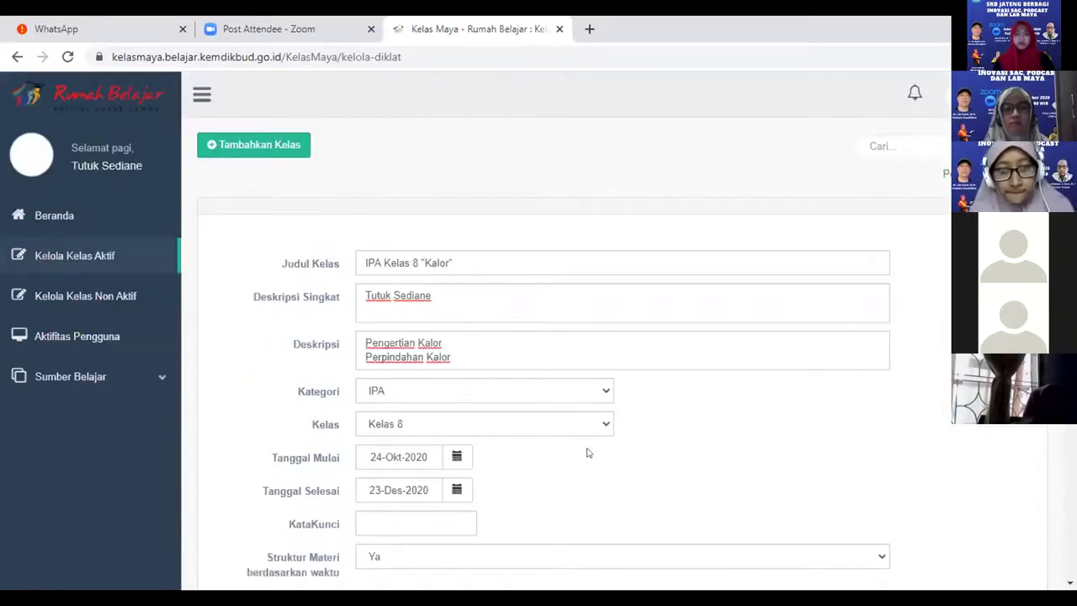
pyautogui.scroll(-3, 435, 399)
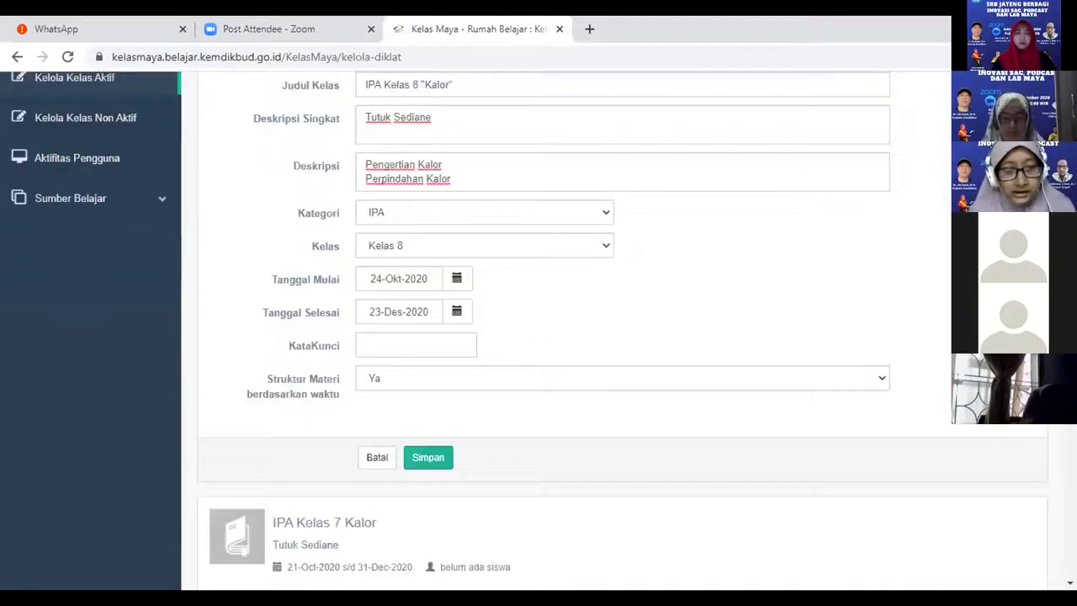
pyautogui.click(416, 438)
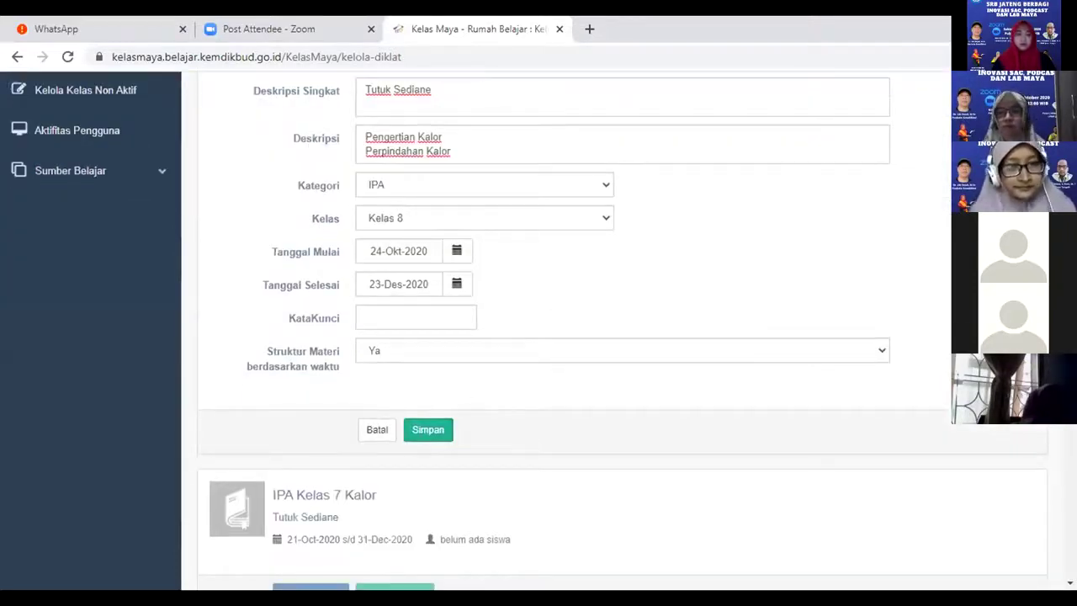
pyautogui.scroll(3, 566, 336)
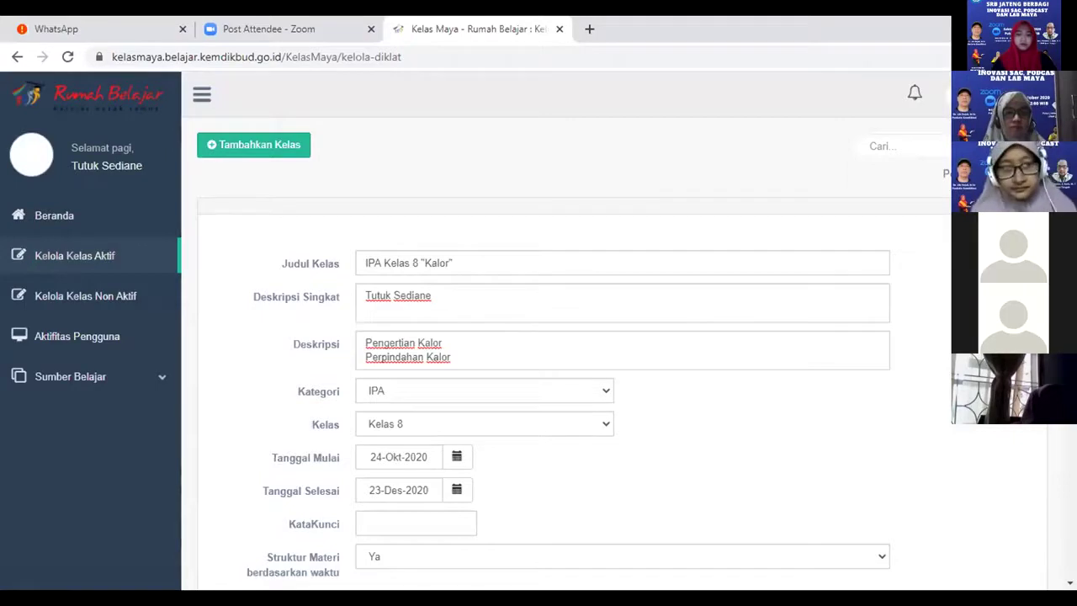
pyautogui.scroll(-5, 609, 373)
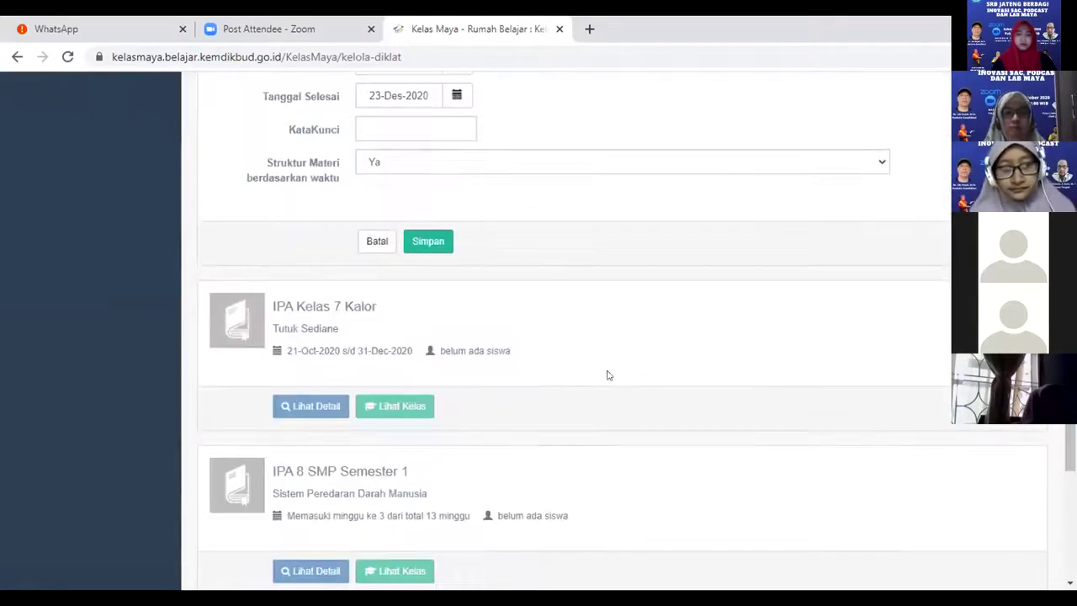
pyautogui.click(426, 243)
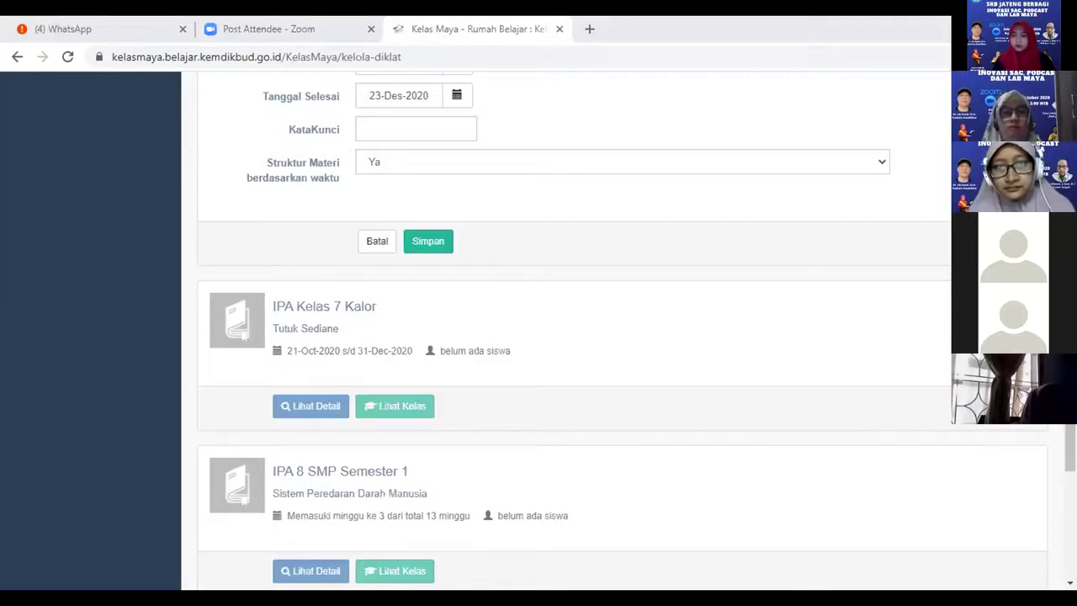
pyautogui.scroll(5, 748, 199)
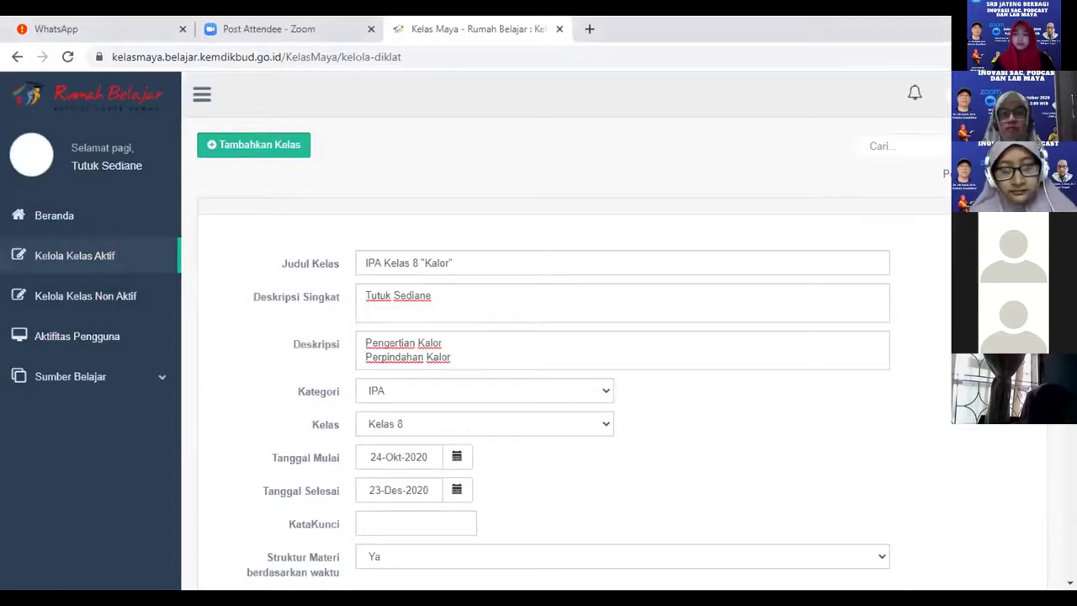
pyautogui.scroll(-1, 566, 337)
pyautogui.scroll(-3, 565, 337)
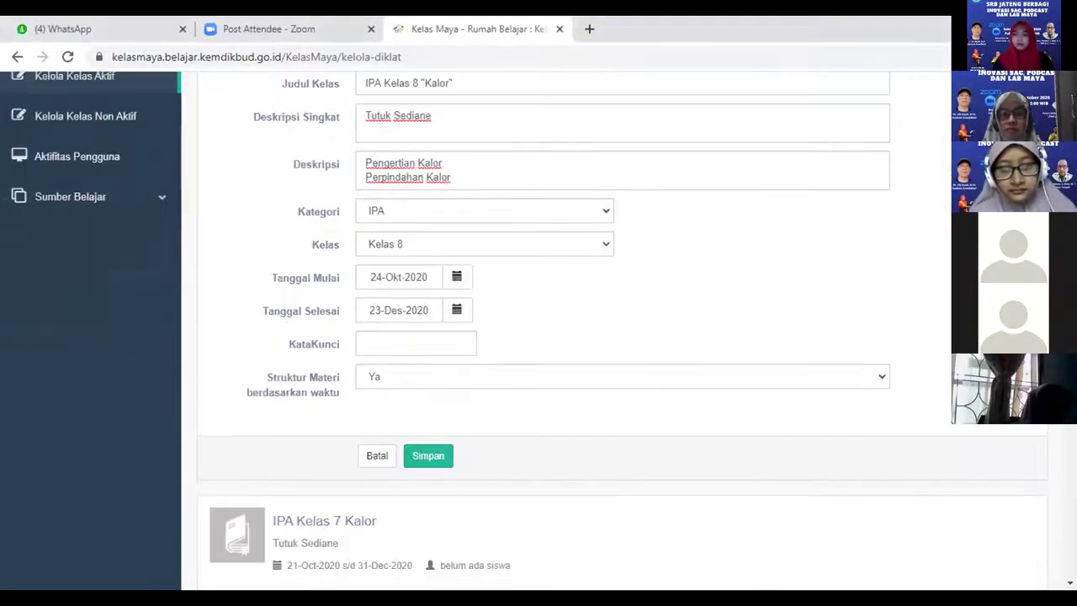
pyautogui.scroll(3, 778, 176)
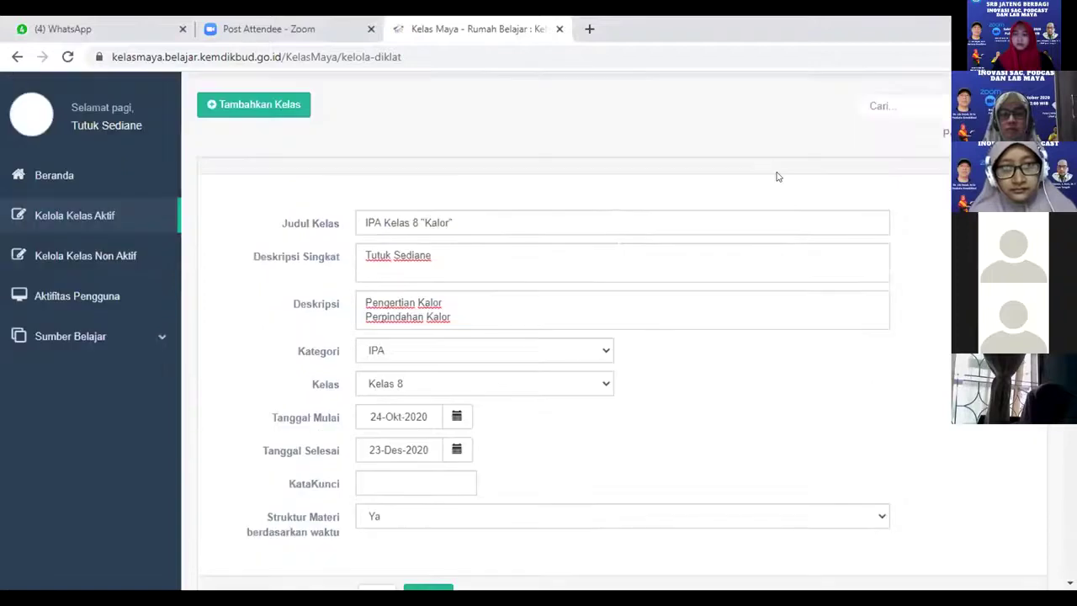
pyautogui.scroll(-1, 779, 177)
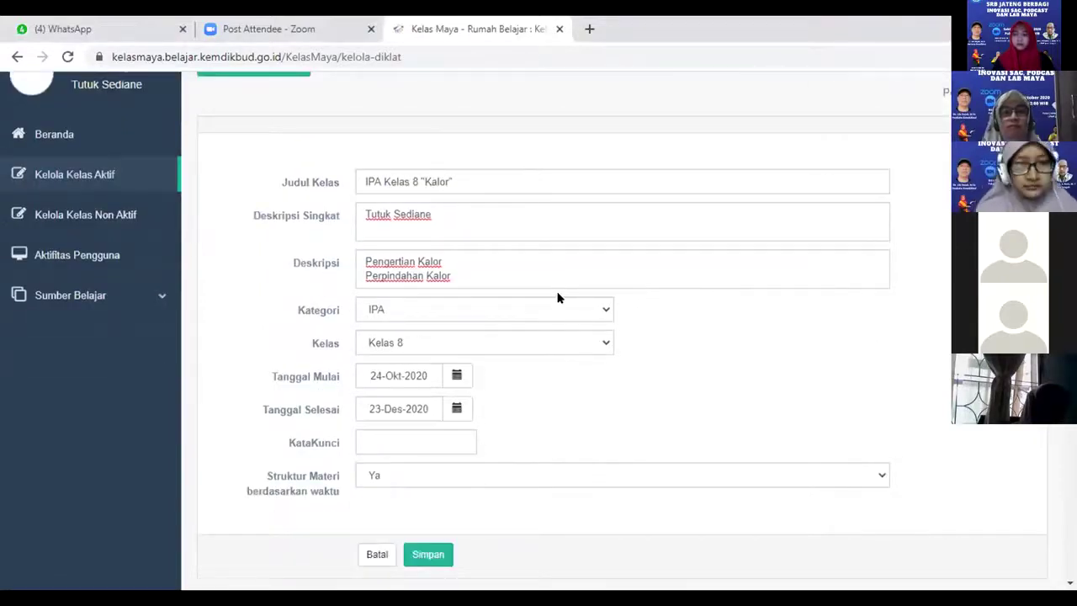
# Submit the completed form and view the new class's Kelola Kelas page with its access code
pyautogui.click(425, 555)
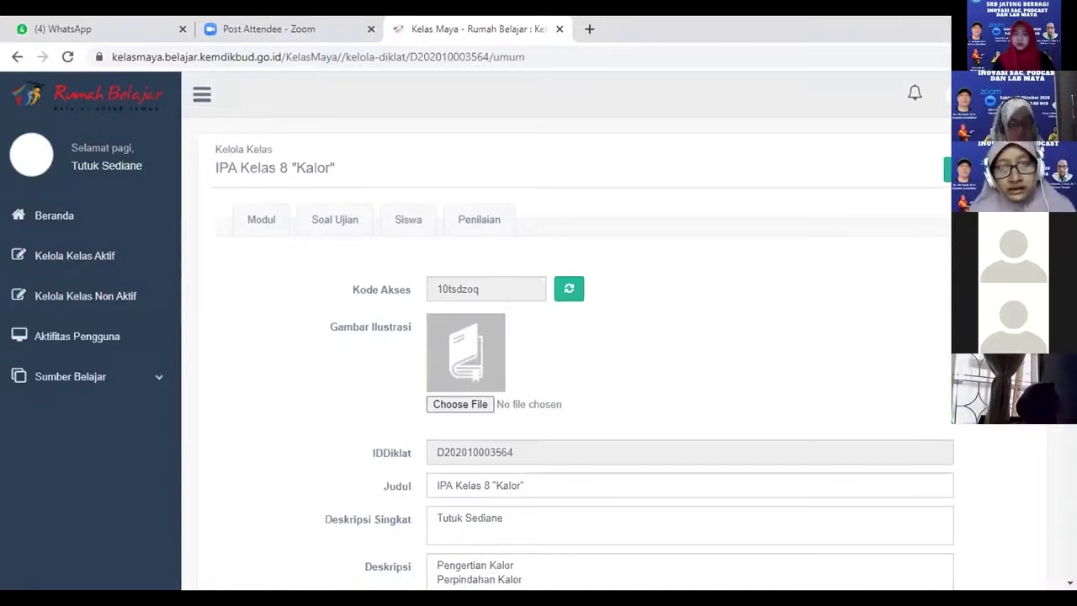
pyautogui.scroll(-1, 615, 143)
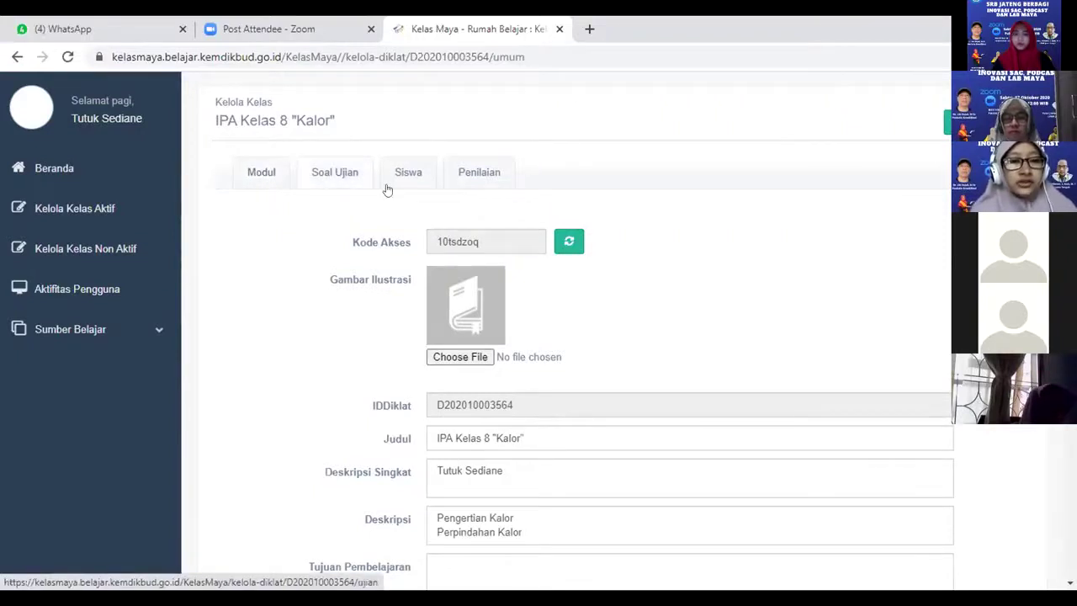
pyautogui.click(484, 176)
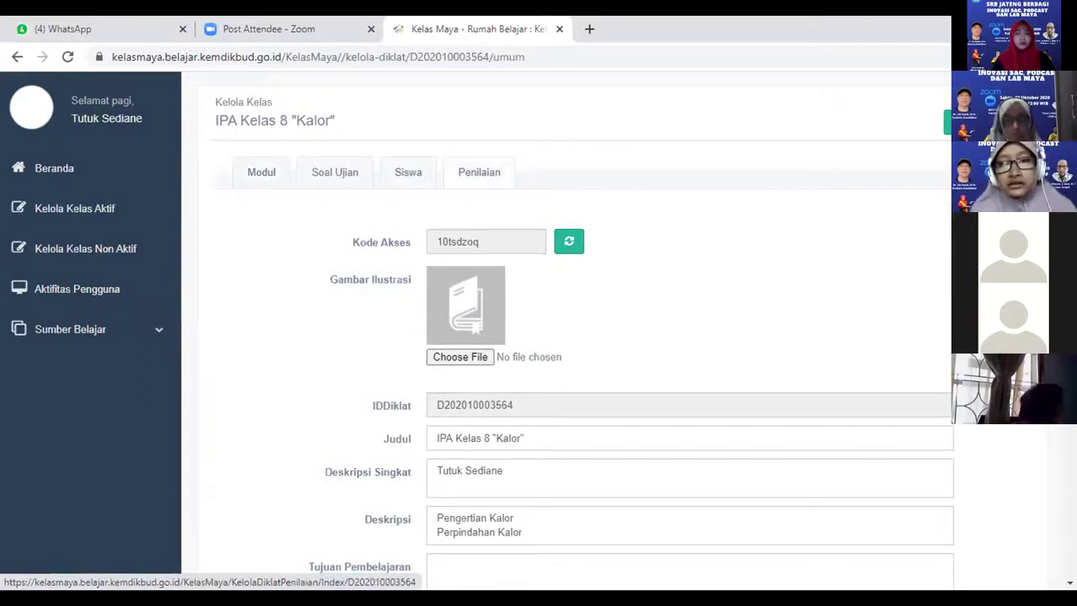
pyautogui.scroll(-1, 467, 190)
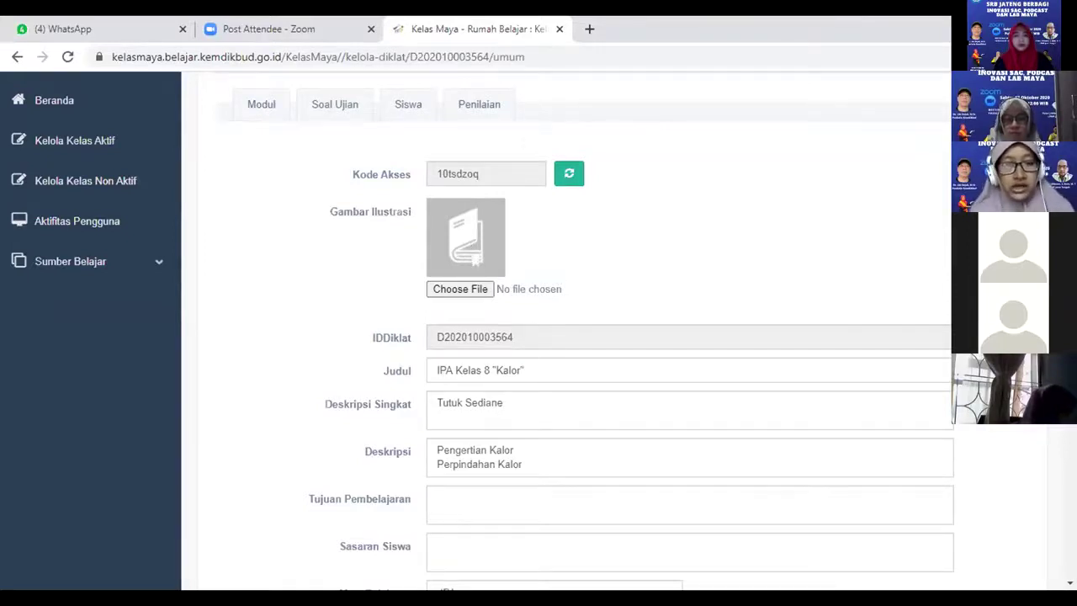
# Set Nilai Ujian Akhir to 100 and Nilai Minimum Kelulusan to 75, then save
pyautogui.scroll(-1, 565, 336)
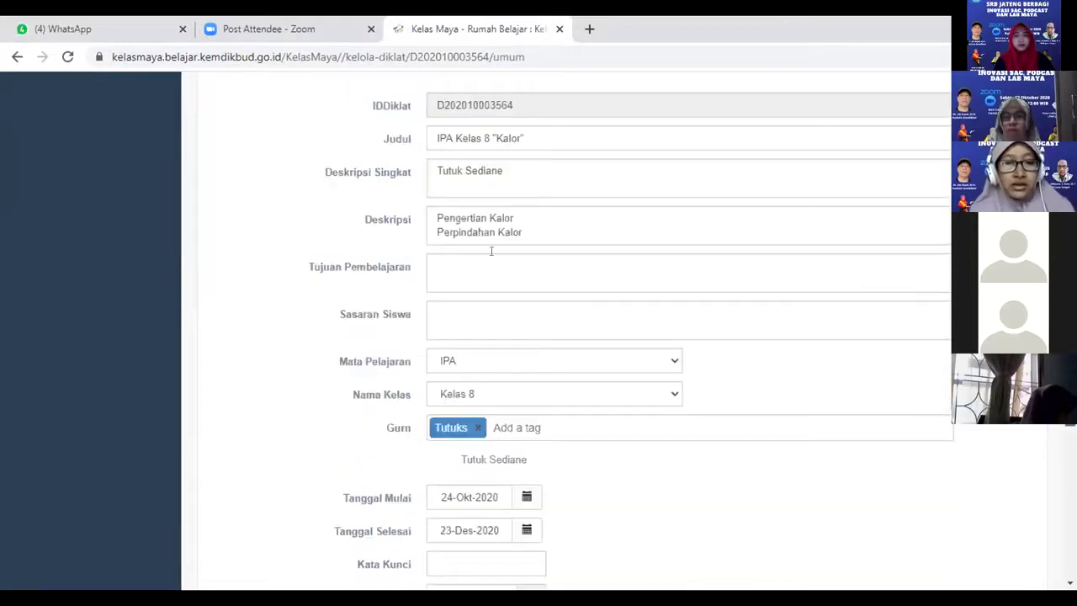
pyautogui.scroll(-1, 480, 269)
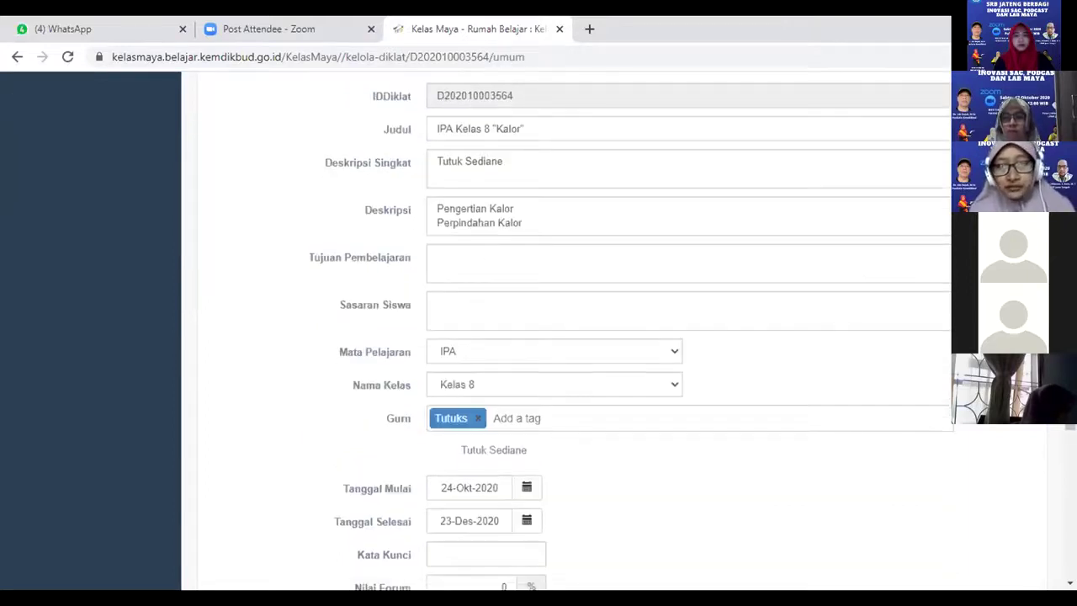
pyautogui.scroll(-3, 735, 378)
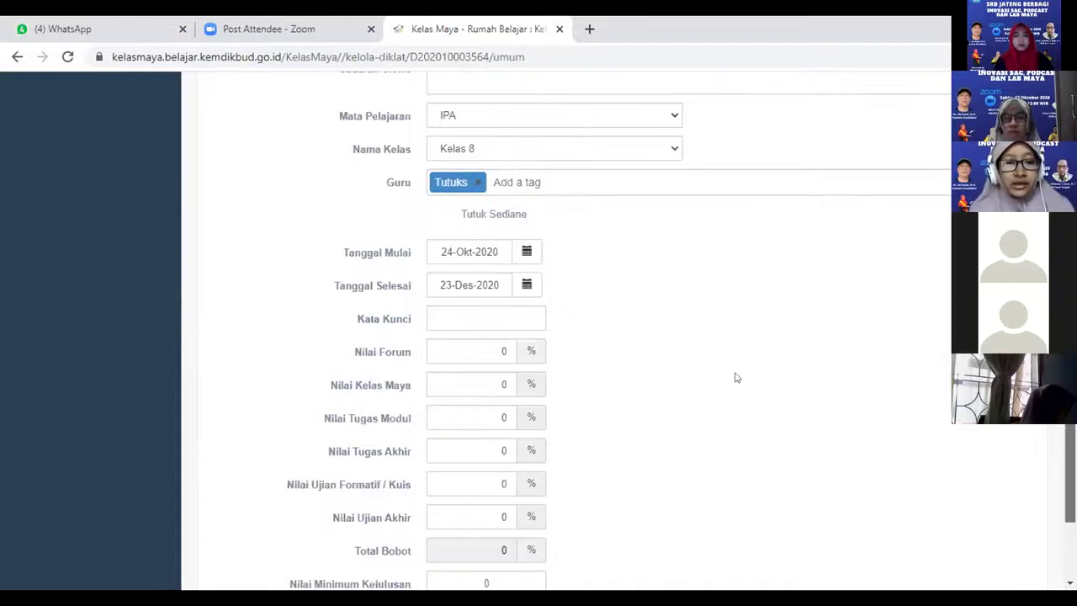
pyautogui.scroll(-2, 454, 481)
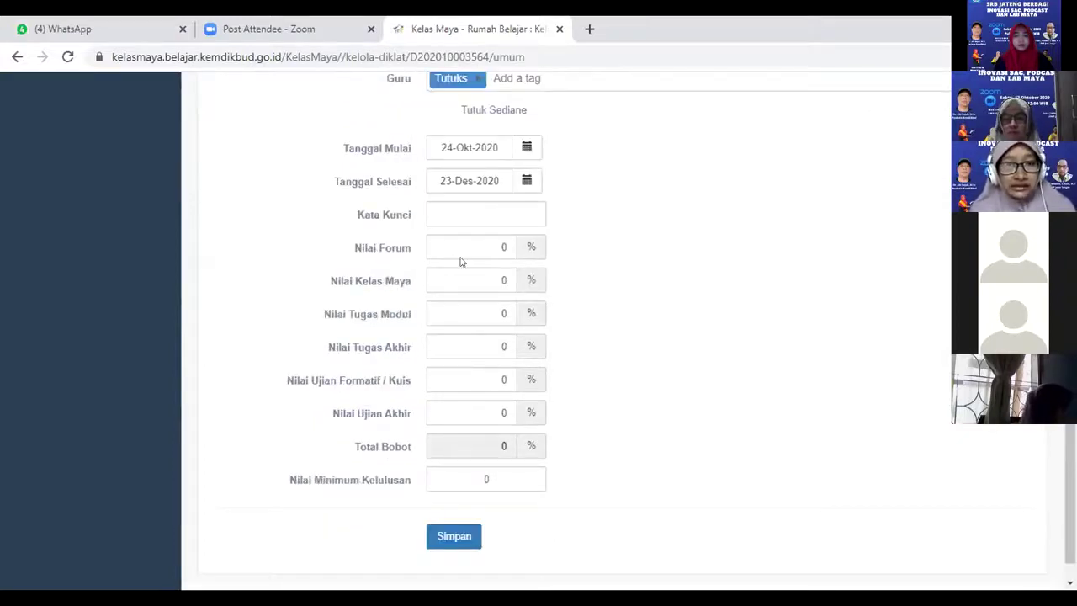
pyautogui.click(492, 412)
pyautogui.write('100')
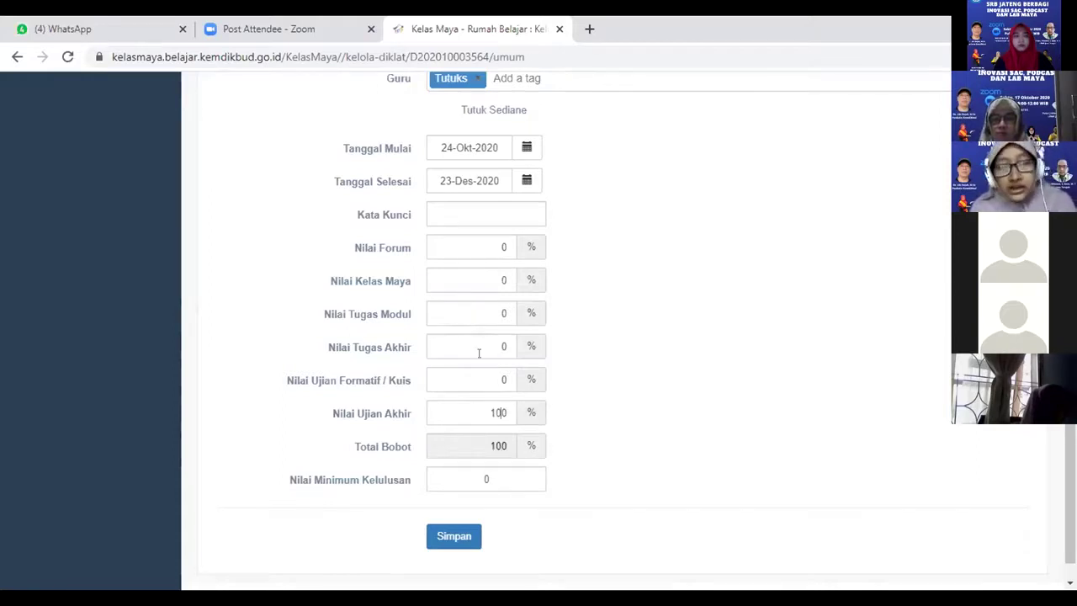
pyautogui.click(488, 478)
pyautogui.write('75')
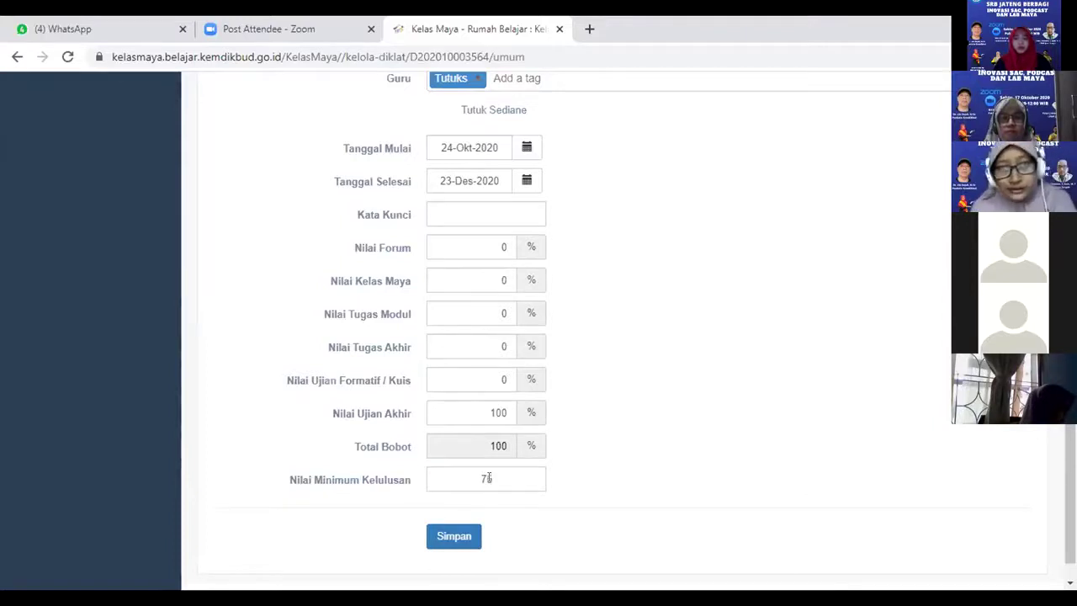
pyautogui.click(452, 532)
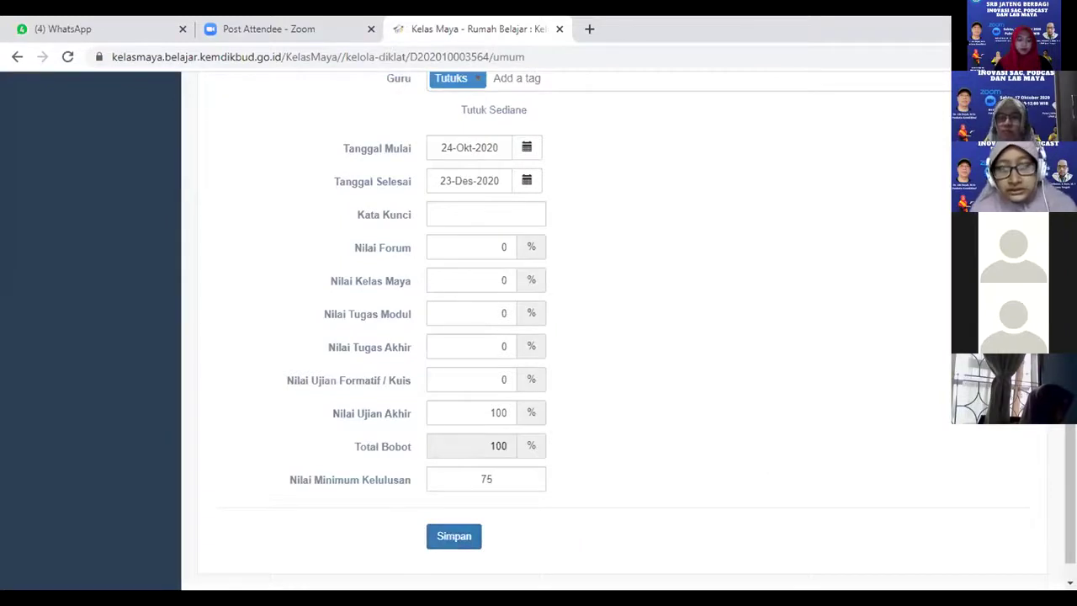
# Save the updated grading settings, retrying Simpan until it goes through
pyautogui.scroll(3, 471, 505)
pyautogui.scroll(-3, 469, 530)
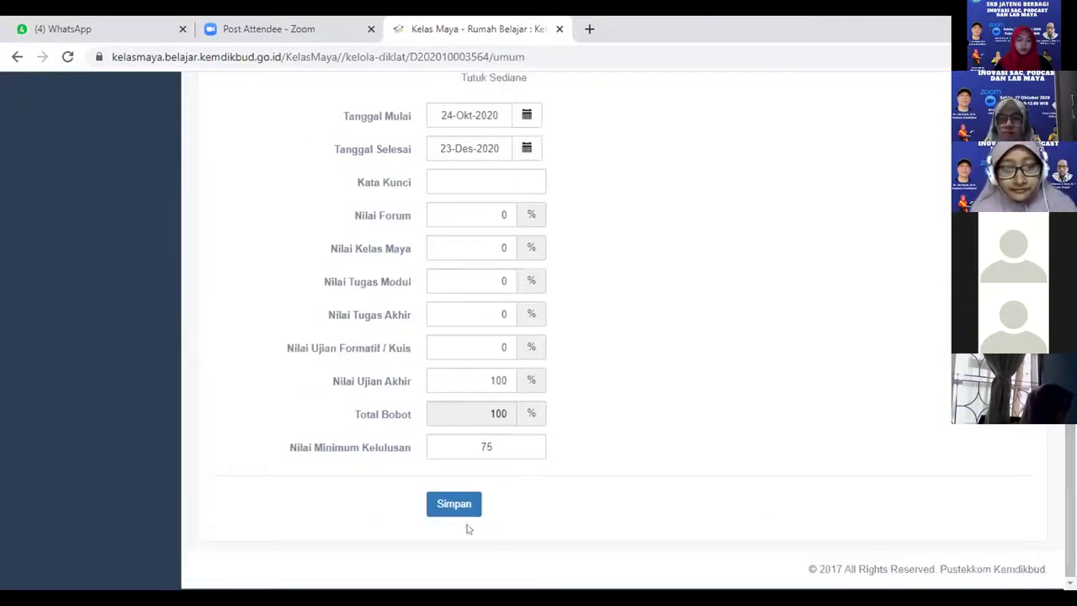
pyautogui.click(459, 505)
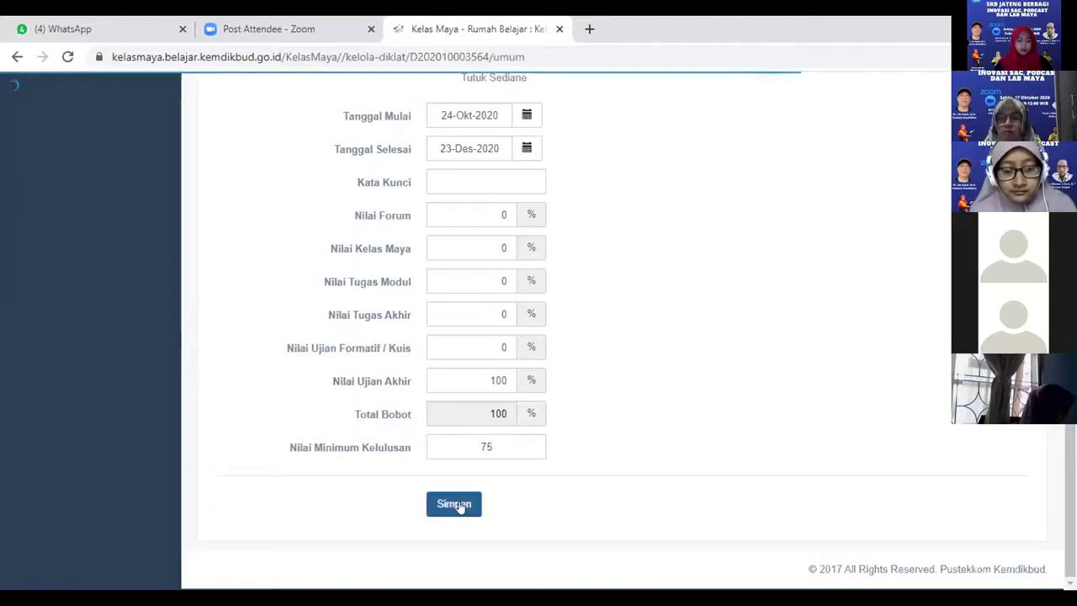
pyautogui.click(460, 505)
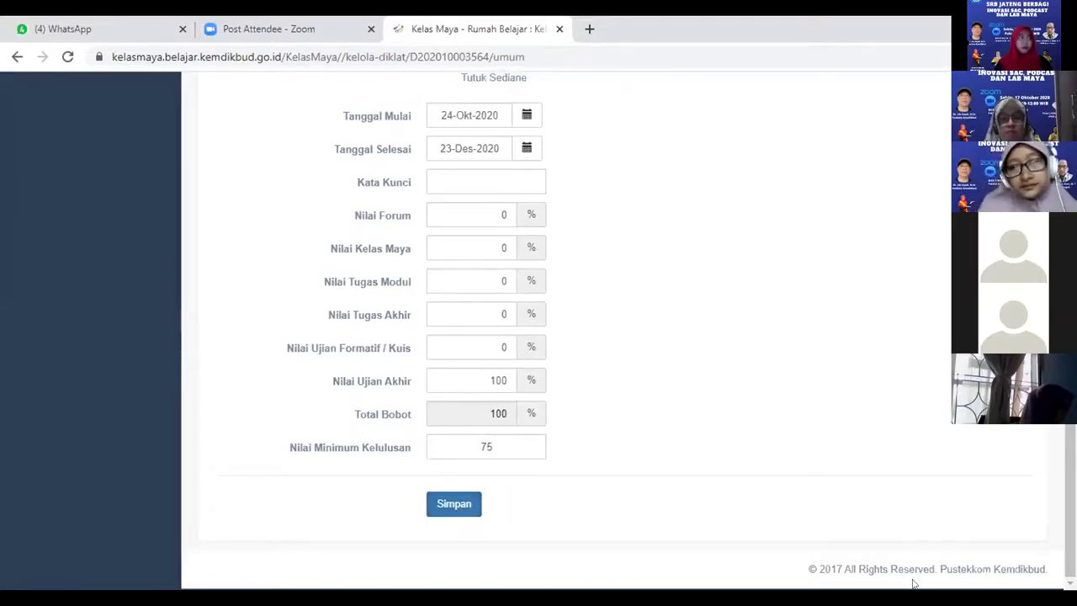
pyautogui.click(447, 504)
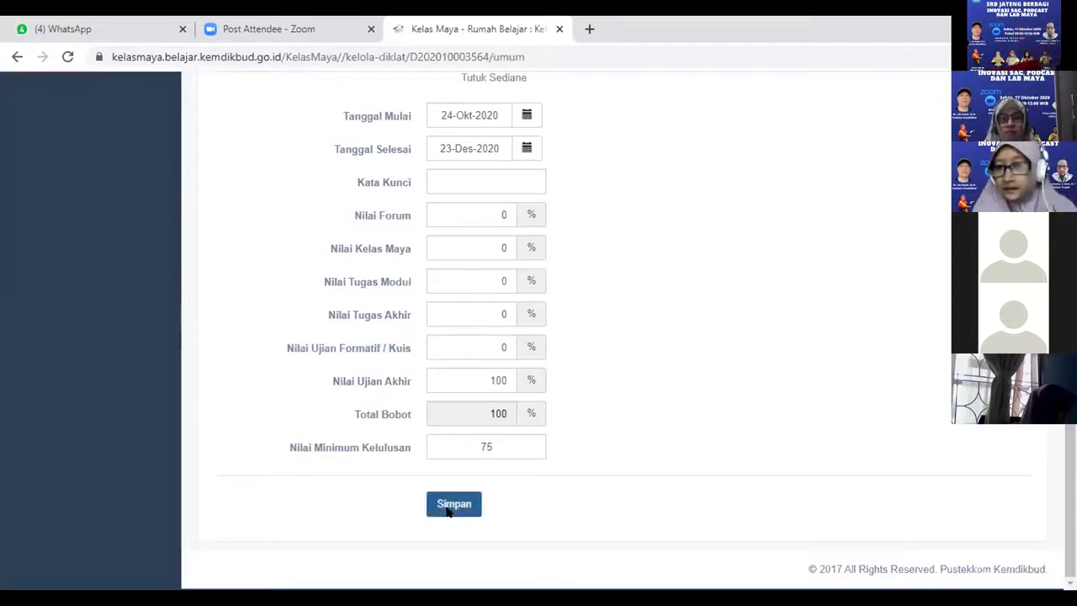
pyautogui.scroll(1, 564, 337)
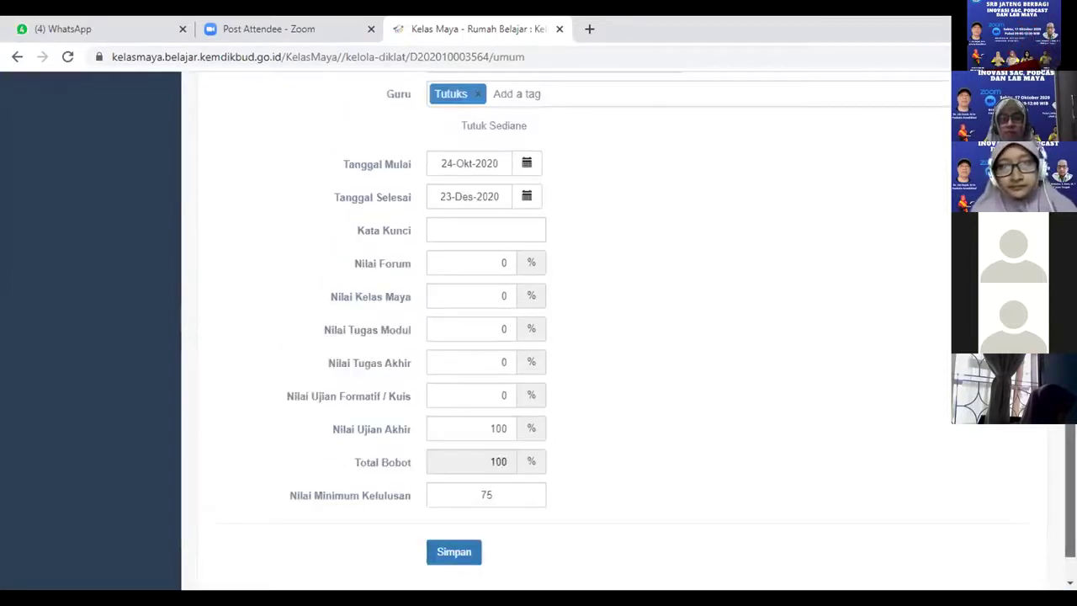
pyautogui.scroll(10, 909, 571)
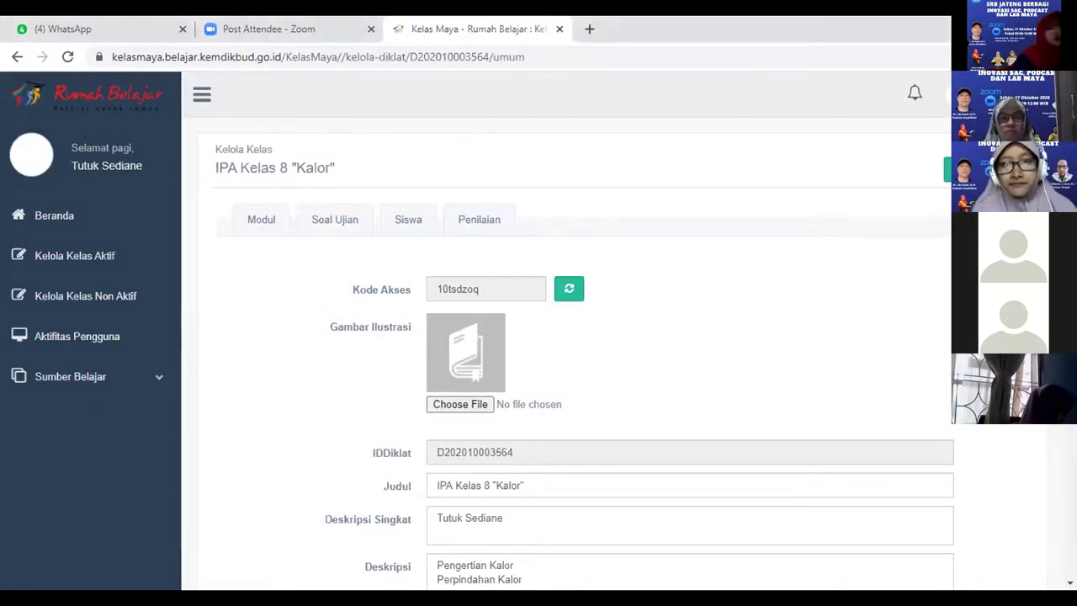
pyautogui.scroll(-10, 565, 337)
pyautogui.scroll(-2, 566, 337)
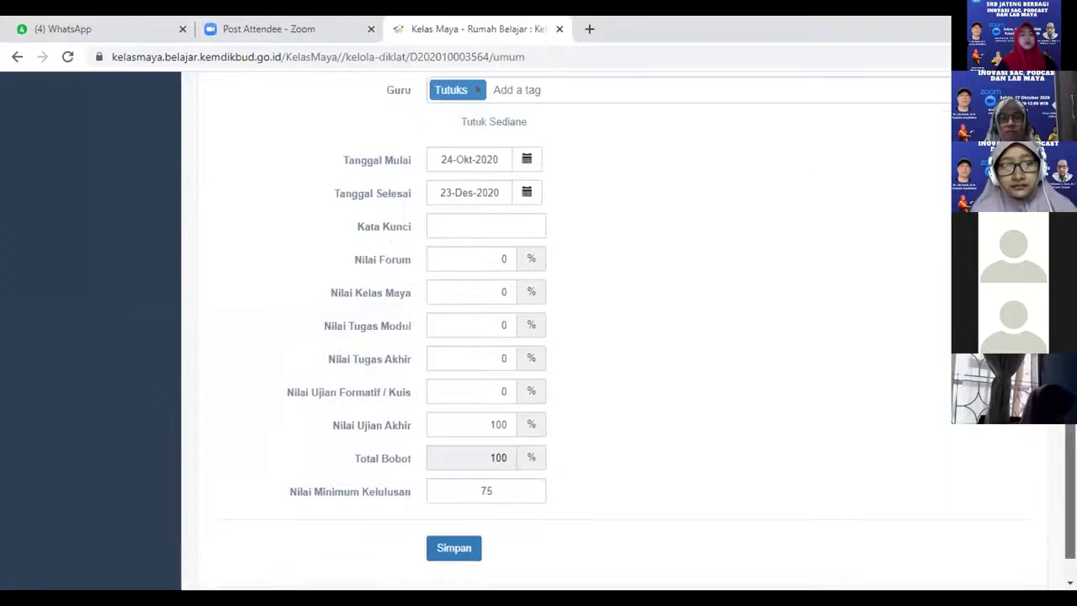
pyautogui.scroll(-1, 547, 411)
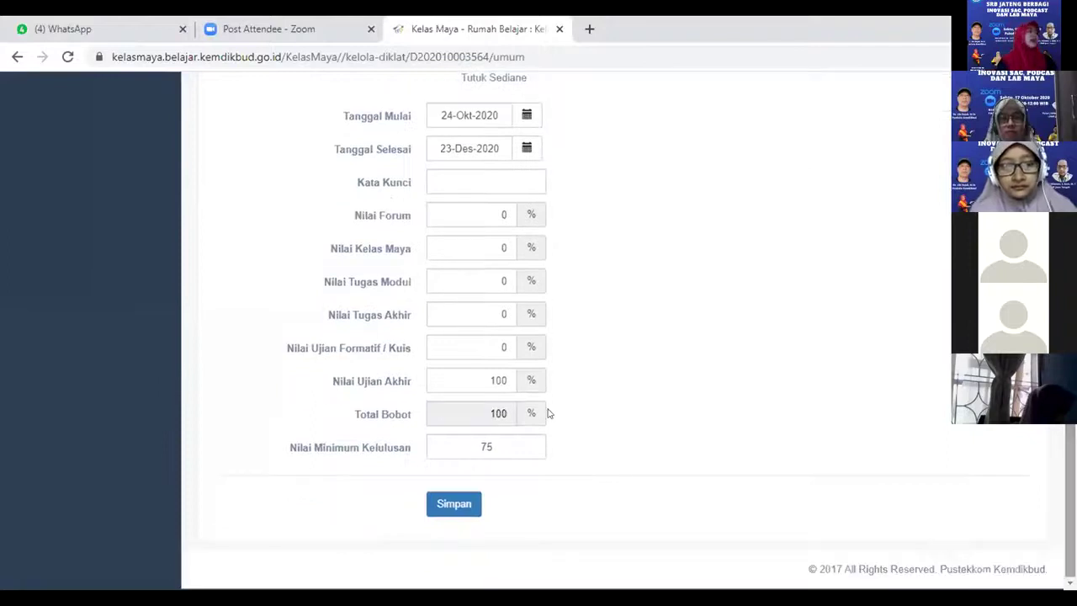
pyautogui.click(442, 506)
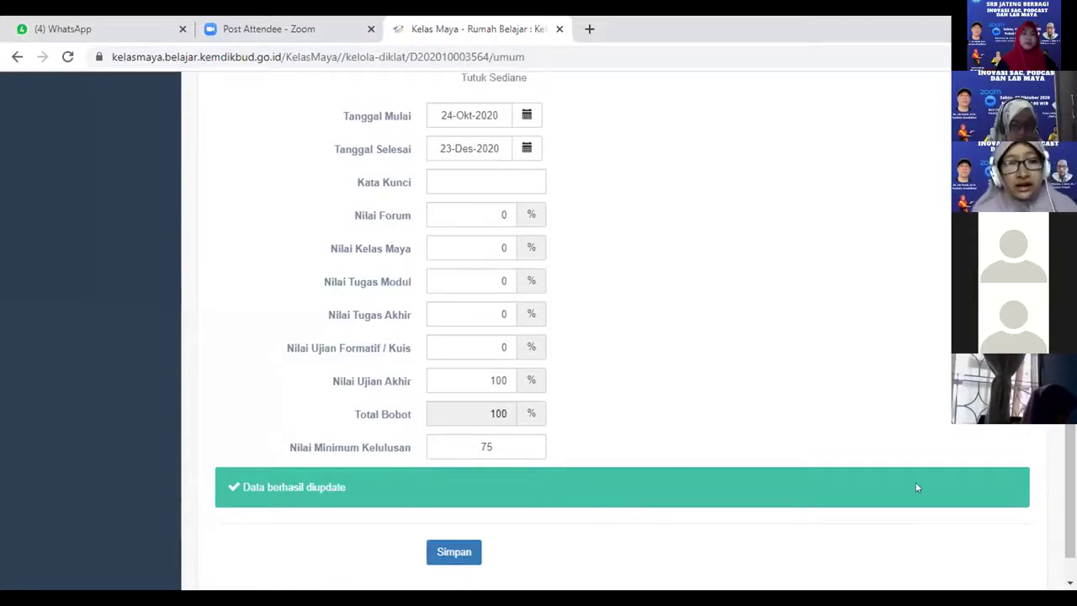
# Go to the Modul section of the IPA Kelas 8 "Kalor" class
pyautogui.scroll(1, 606, 337)
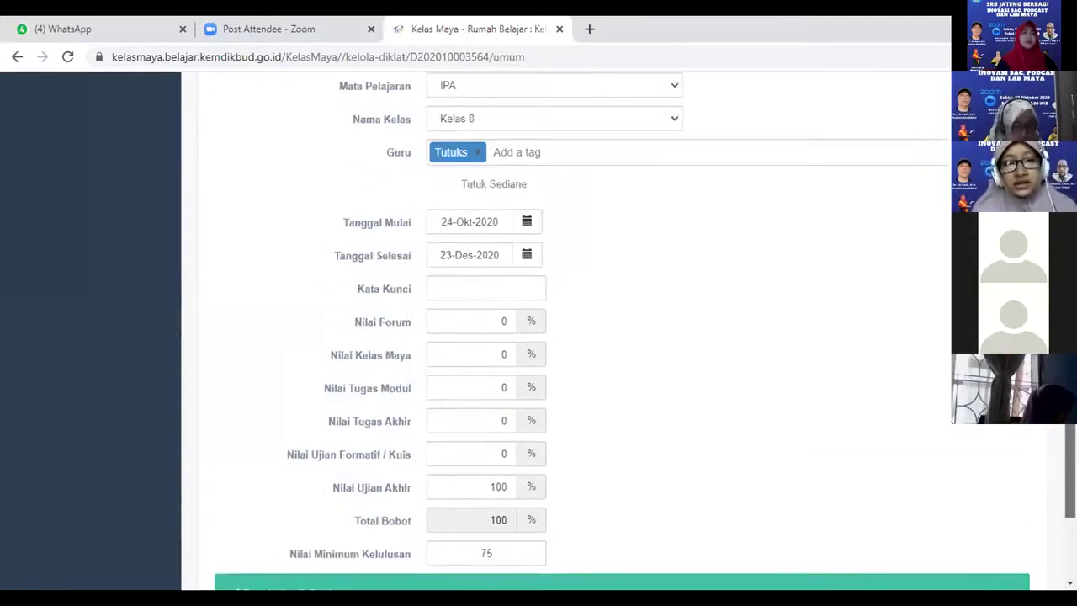
pyautogui.scroll(2, 606, 336)
pyautogui.scroll(4, 465, 154)
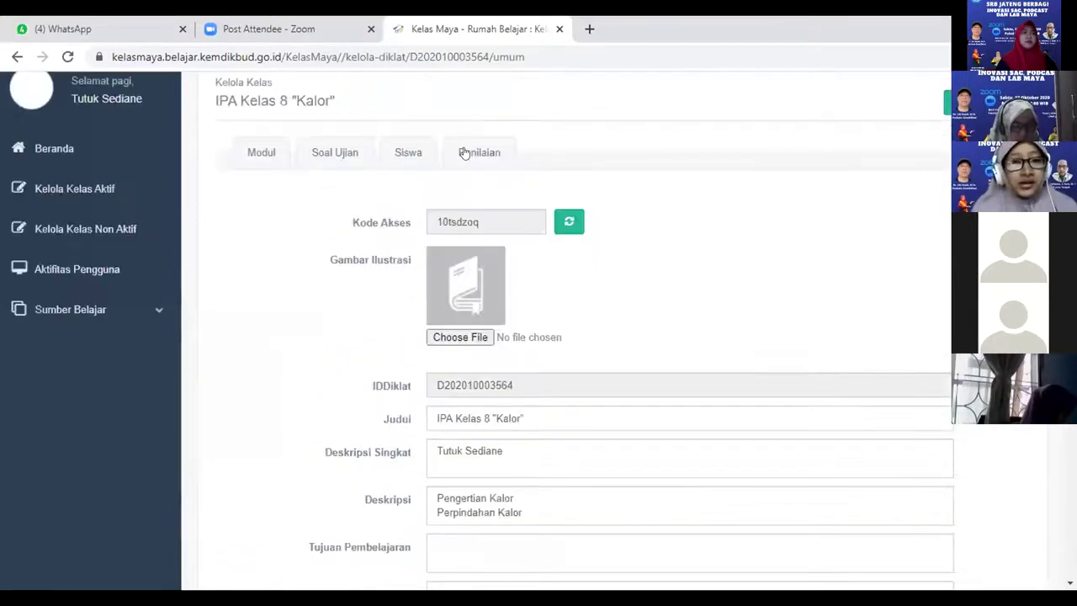
pyautogui.click(259, 151)
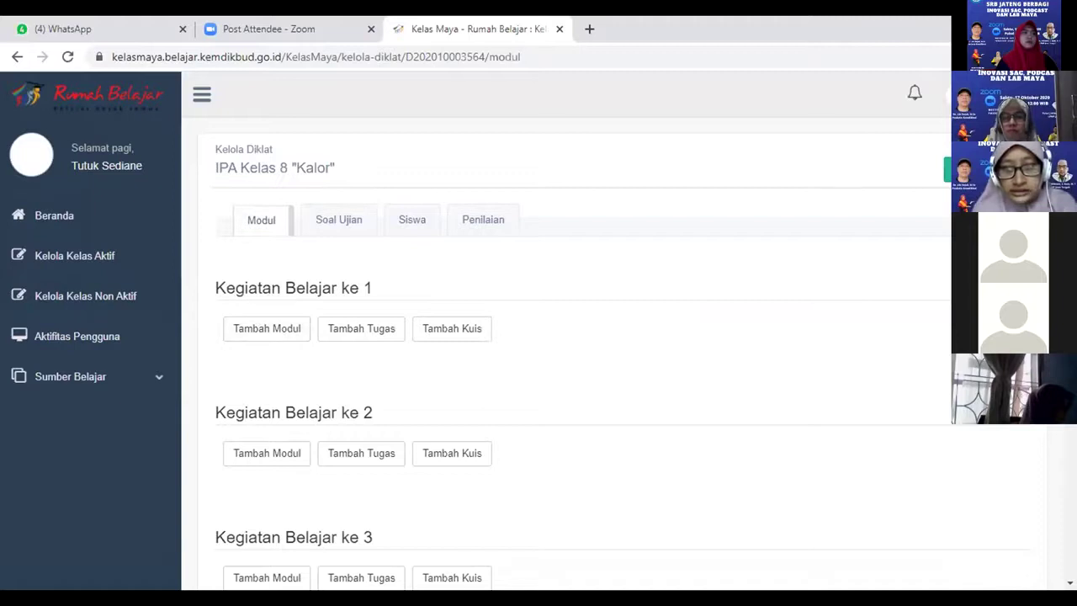
# Add a module under Kegiatan Belajar ke 1 named 'Pengantar' and place the cursor in its editor
pyautogui.scroll(-2, 564, 337)
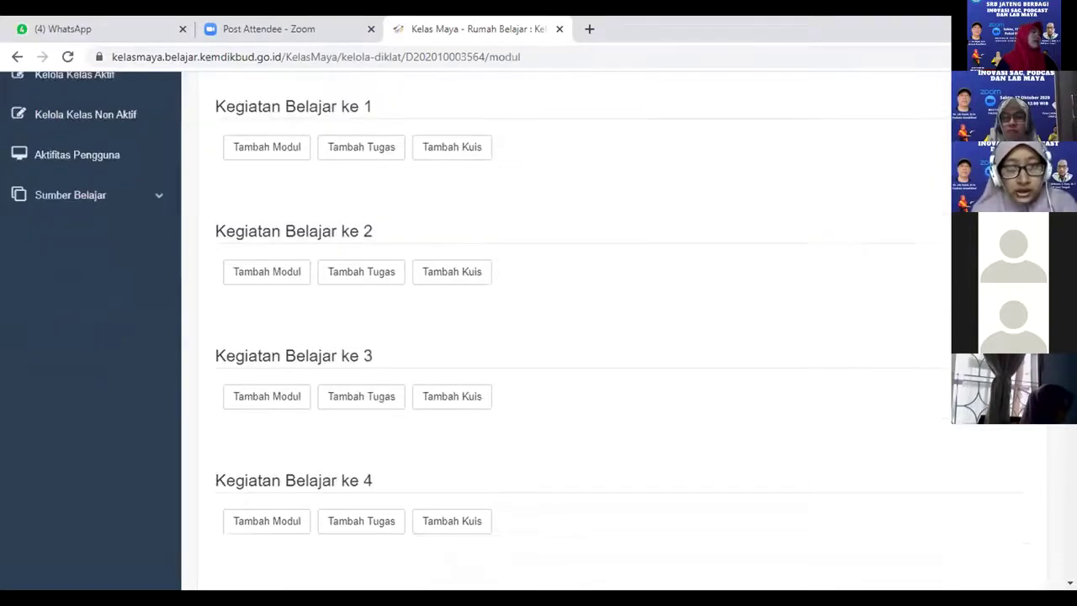
pyautogui.scroll(2, 445, 298)
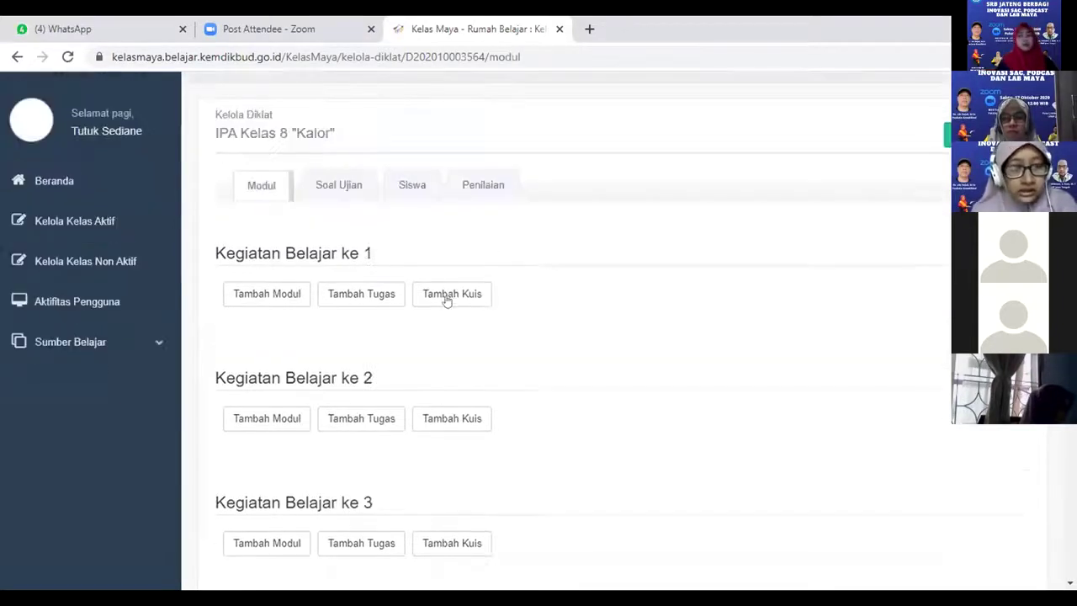
pyautogui.click(258, 297)
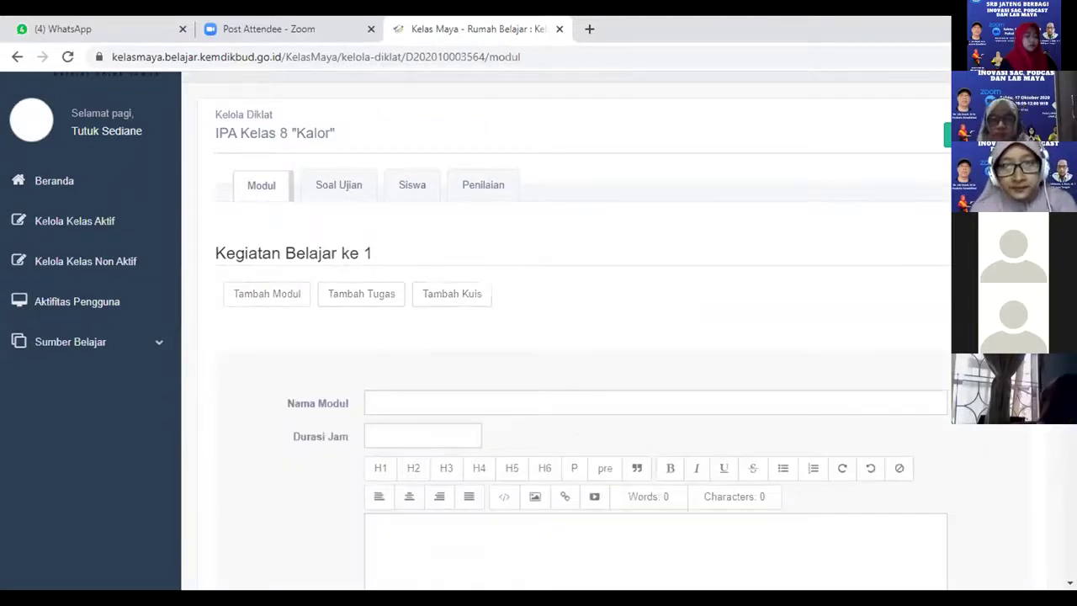
pyautogui.scroll(-2, 565, 336)
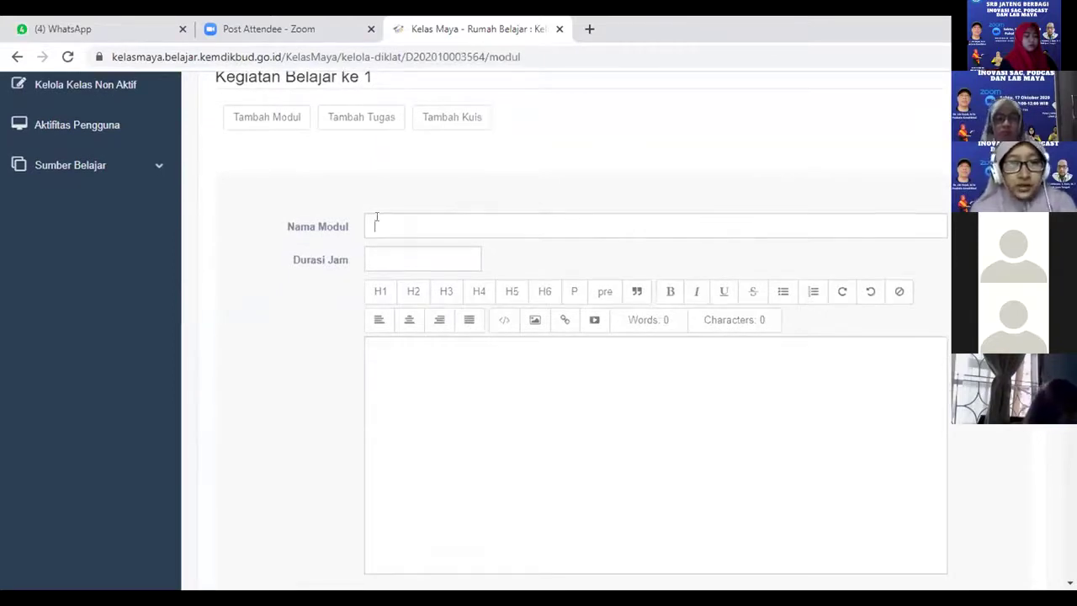
pyautogui.write('Penger')
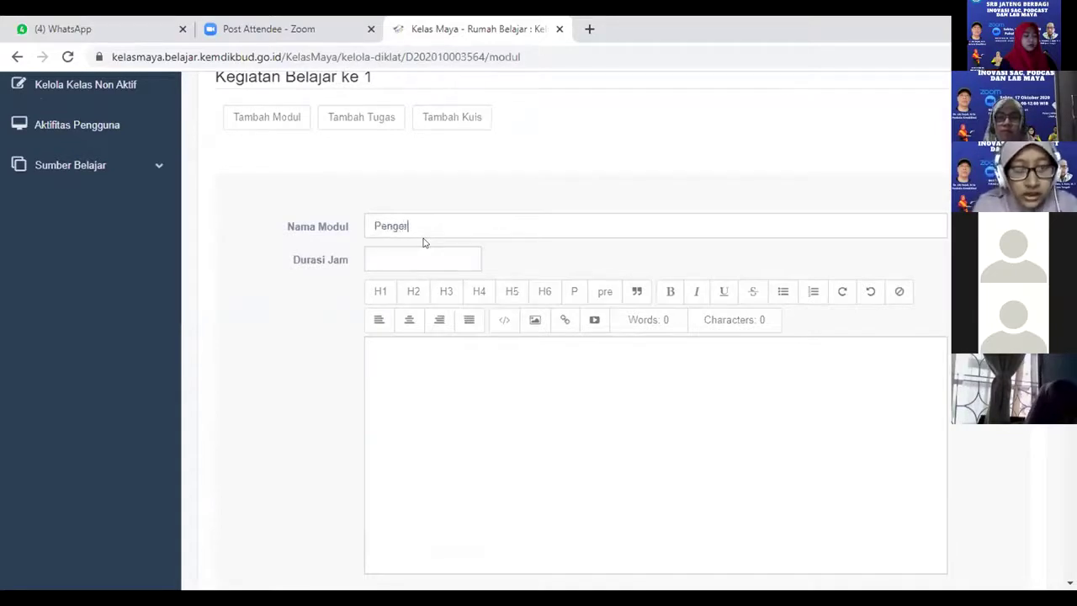
pyautogui.write('tian Kalor')
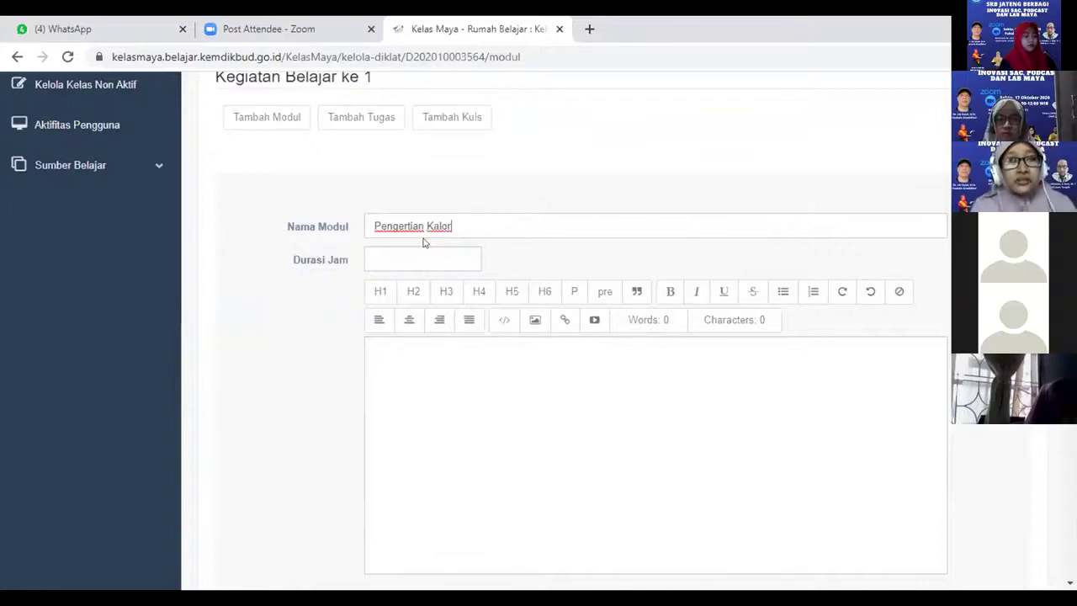
pyautogui.press('BackSpace')
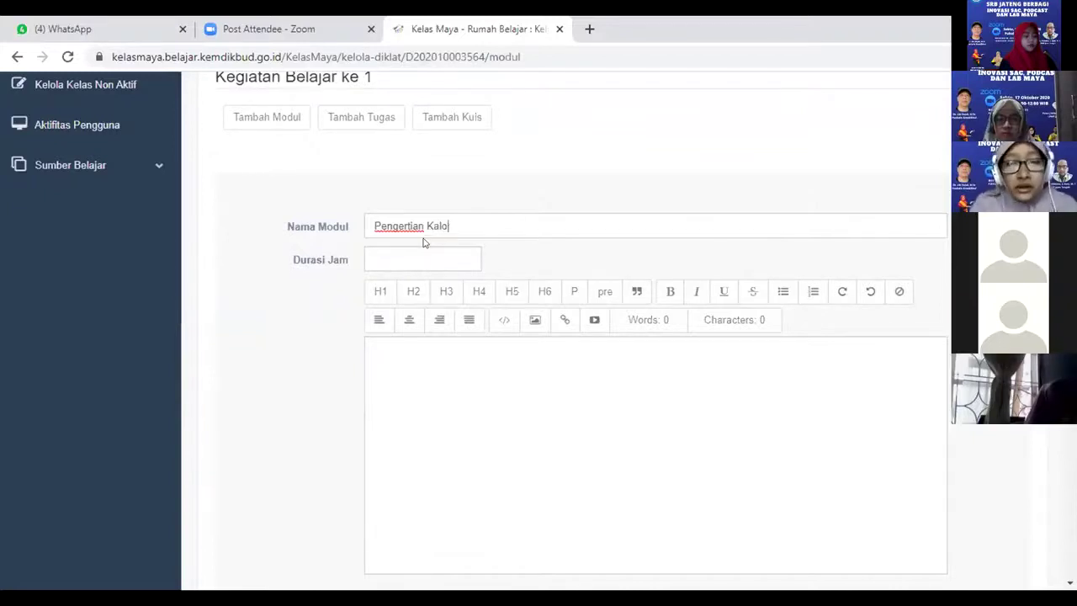
pyautogui.hotkey('ctrl', 'a')
pyautogui.press('BackSpace')
pyautogui.write('Pen')
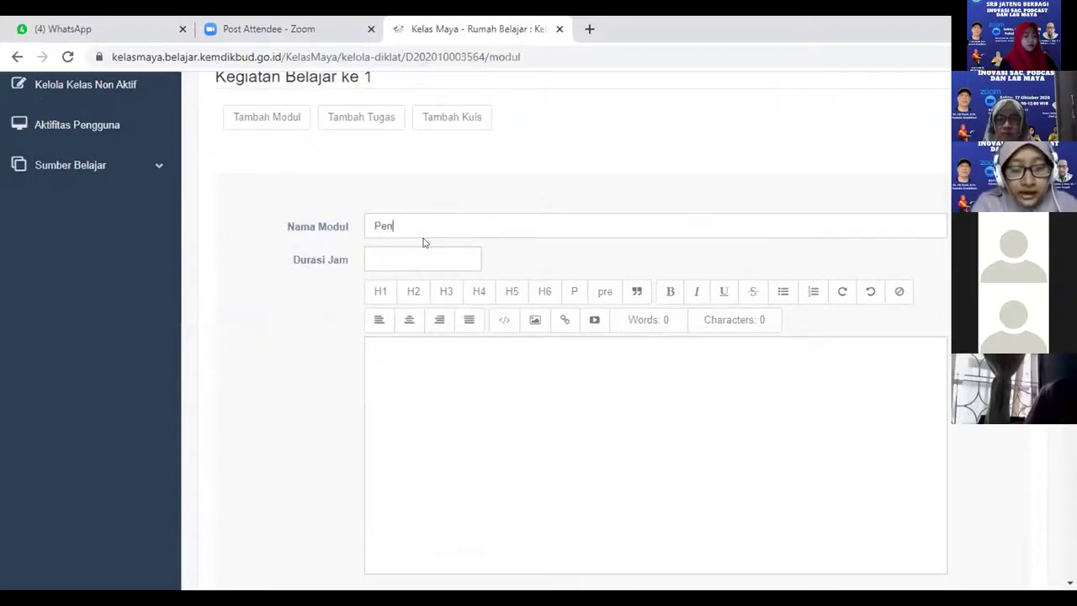
pyautogui.write('gatur')
pyautogui.press('BackSpace')
pyautogui.press('BackSpace')
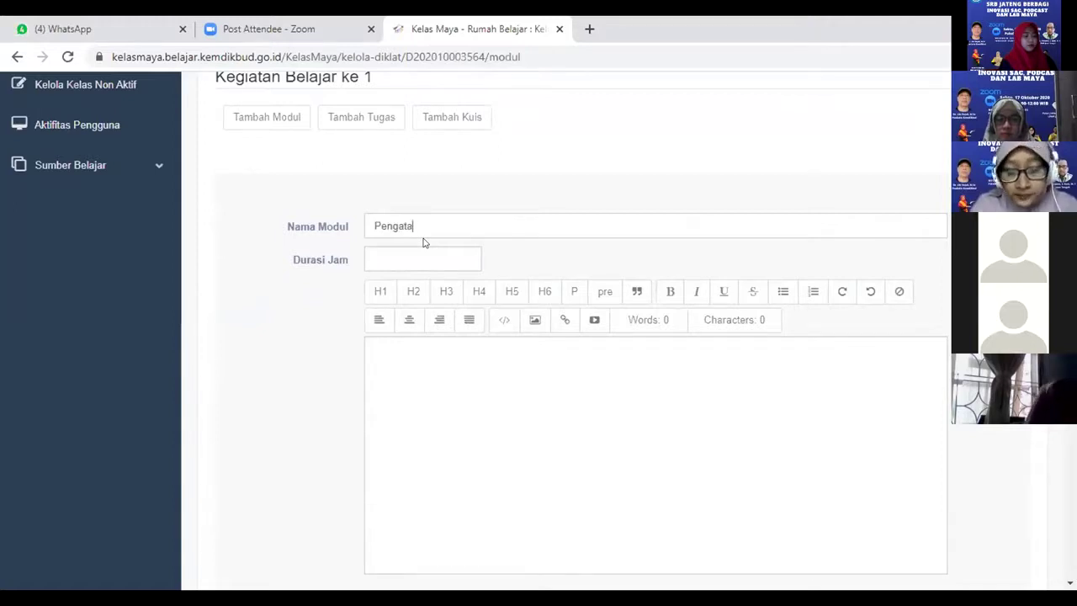
pyautogui.press('BackSpace')
pyautogui.write('ntar')
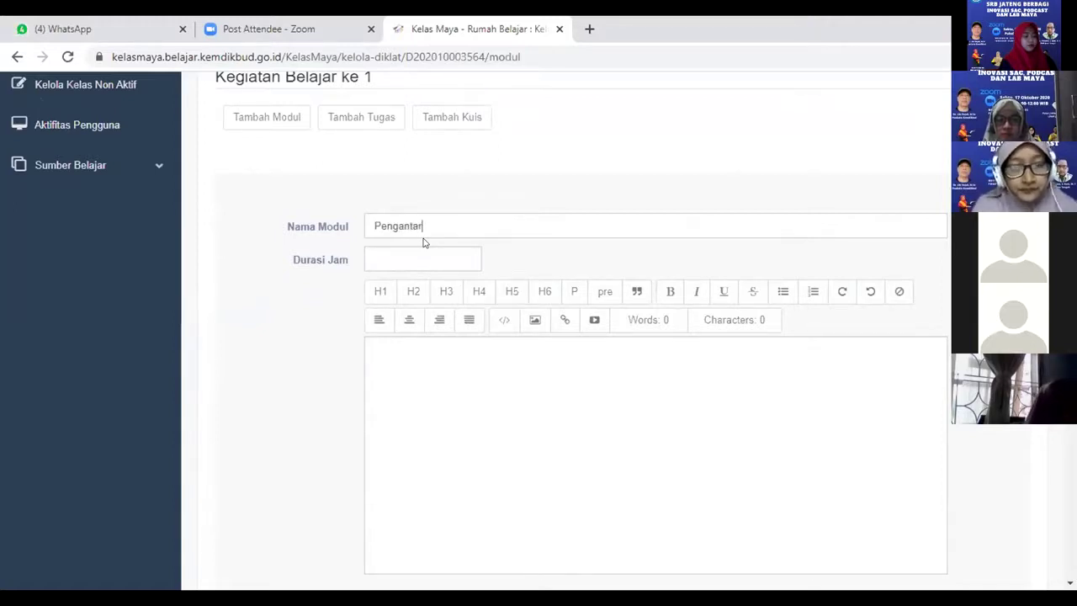
pyautogui.click(454, 352)
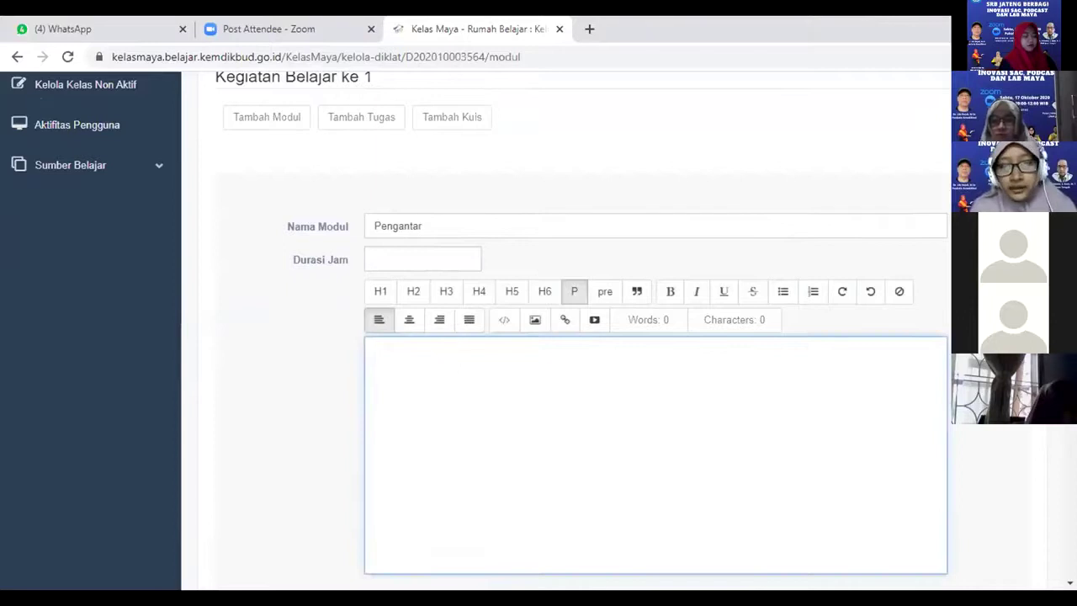
pyautogui.scroll(-2, 564, 336)
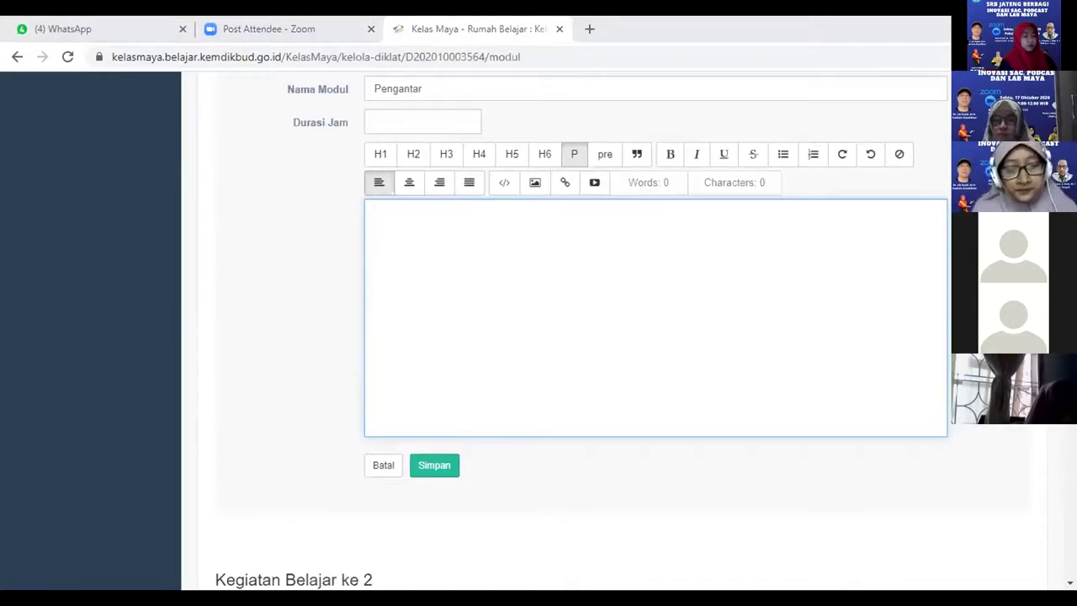
# Paste the greeting, Kompetensi Dasar 3.4 and three learning objectives as plain text, then save Pengantar
pyautogui.rightClick(397, 218)
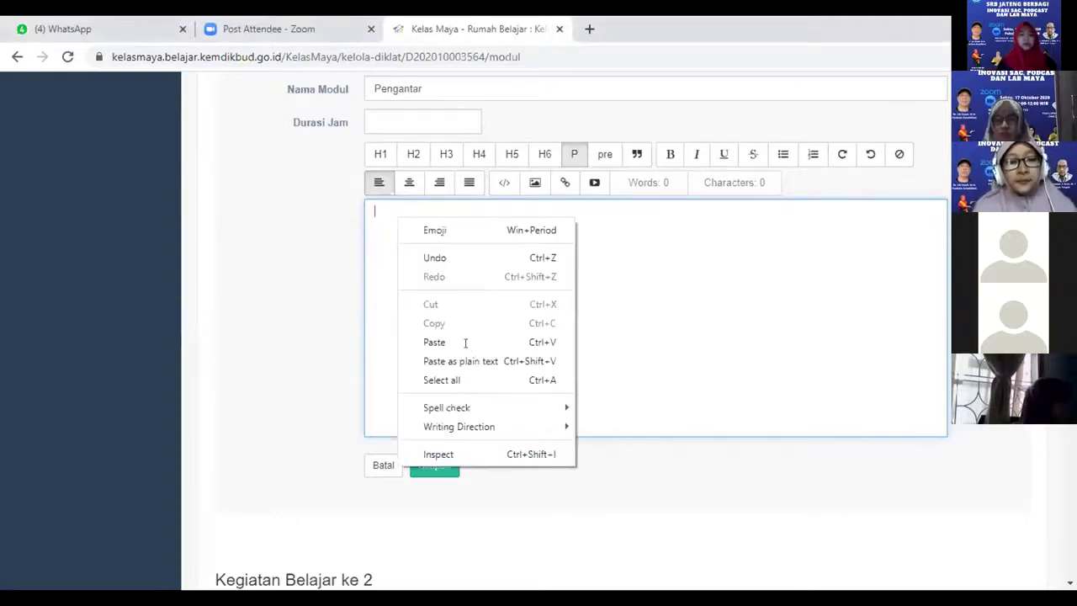
pyautogui.click(463, 361)
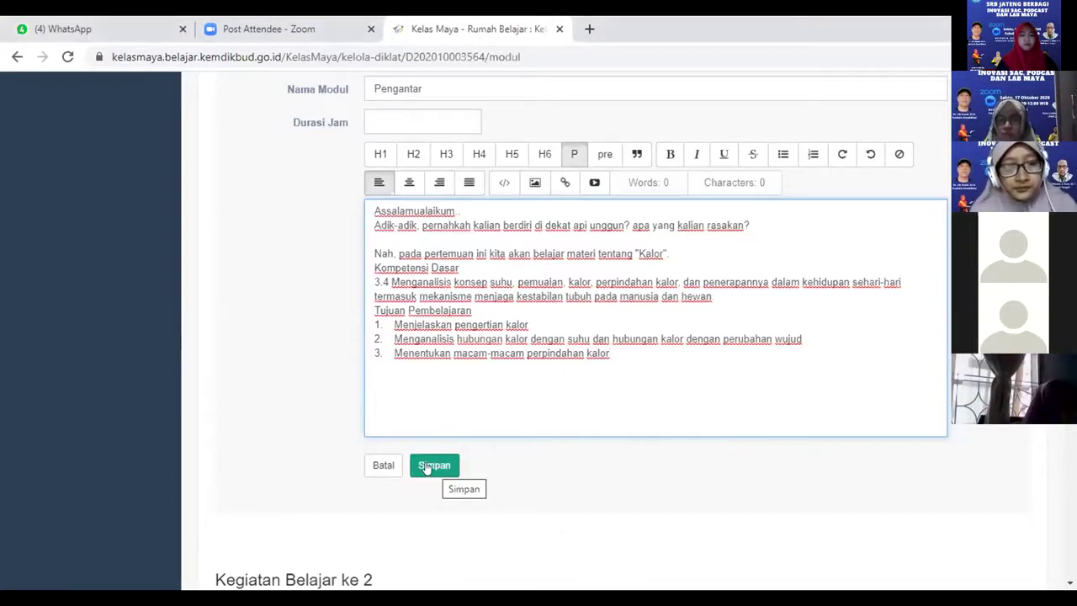
pyautogui.click(426, 469)
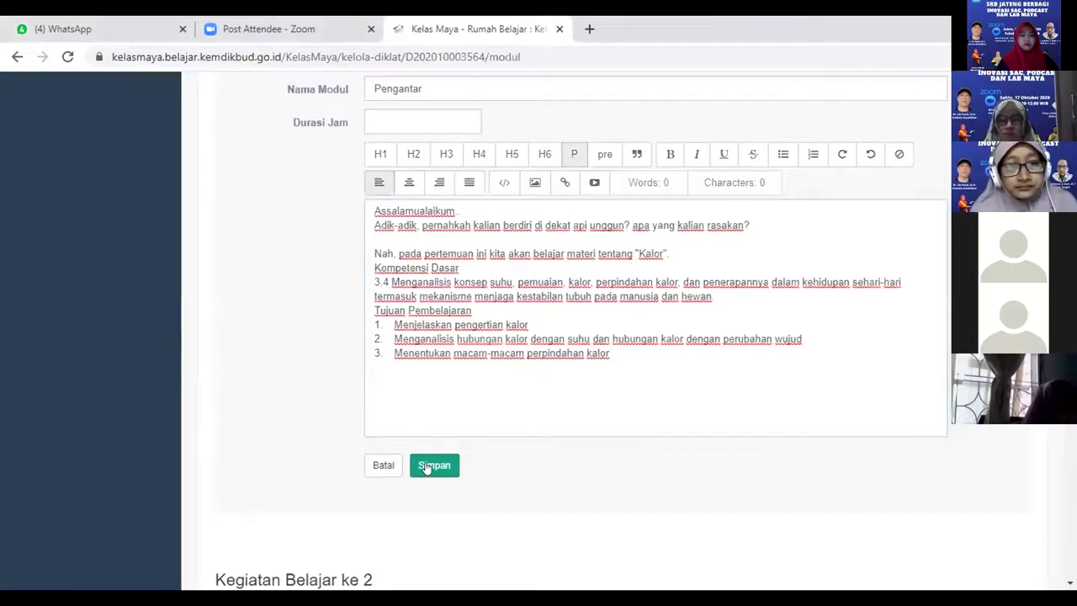
pyautogui.click(434, 468)
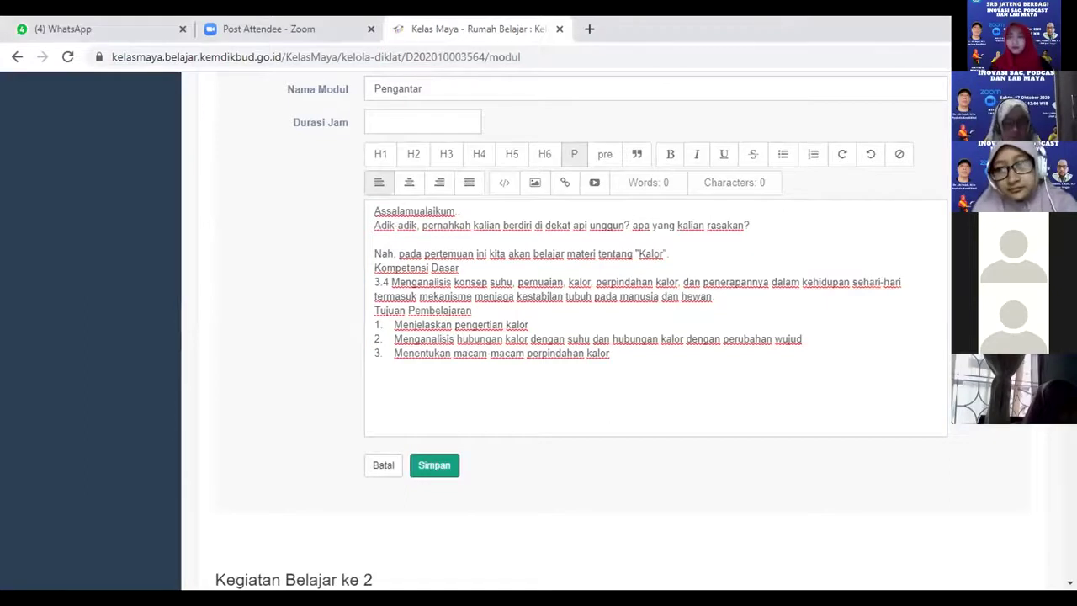
pyautogui.scroll(2, 813, 247)
pyautogui.scroll(-2, 812, 247)
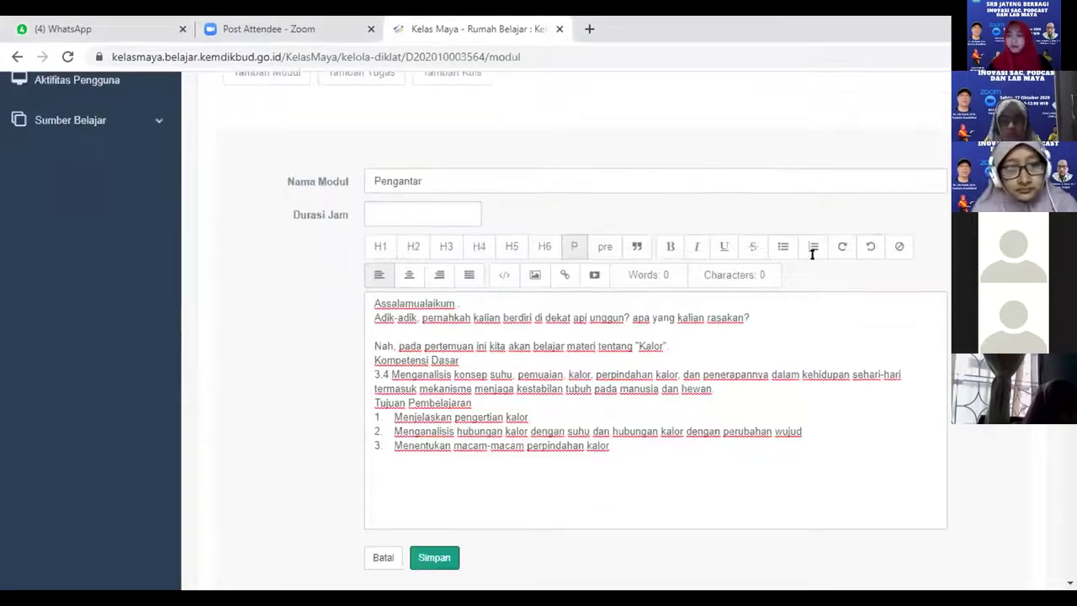
pyautogui.click(434, 561)
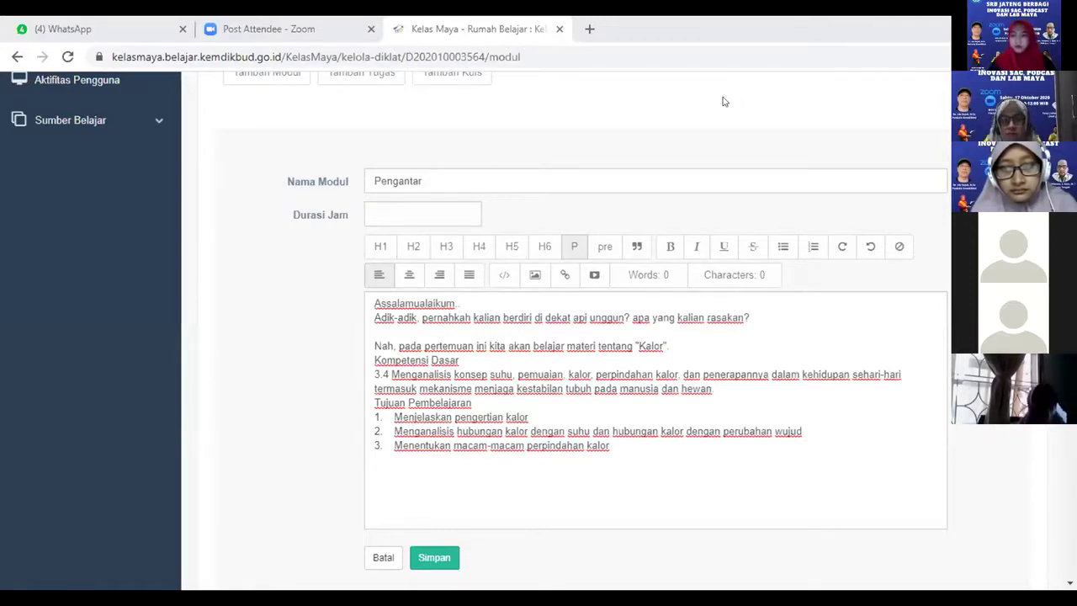
pyautogui.scroll(-2, 301, 405)
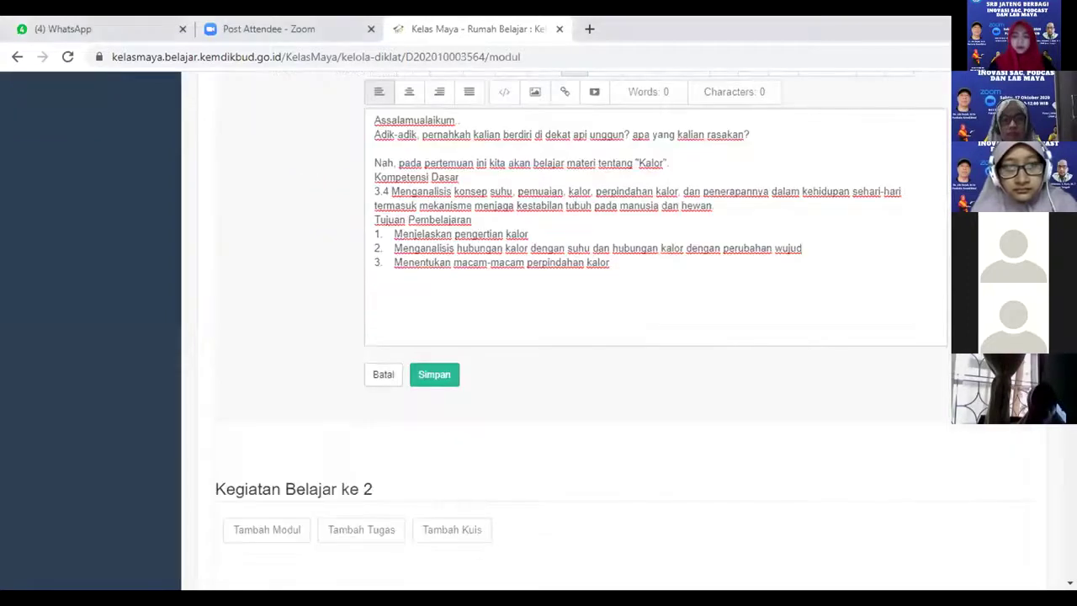
pyautogui.scroll(1, 300, 405)
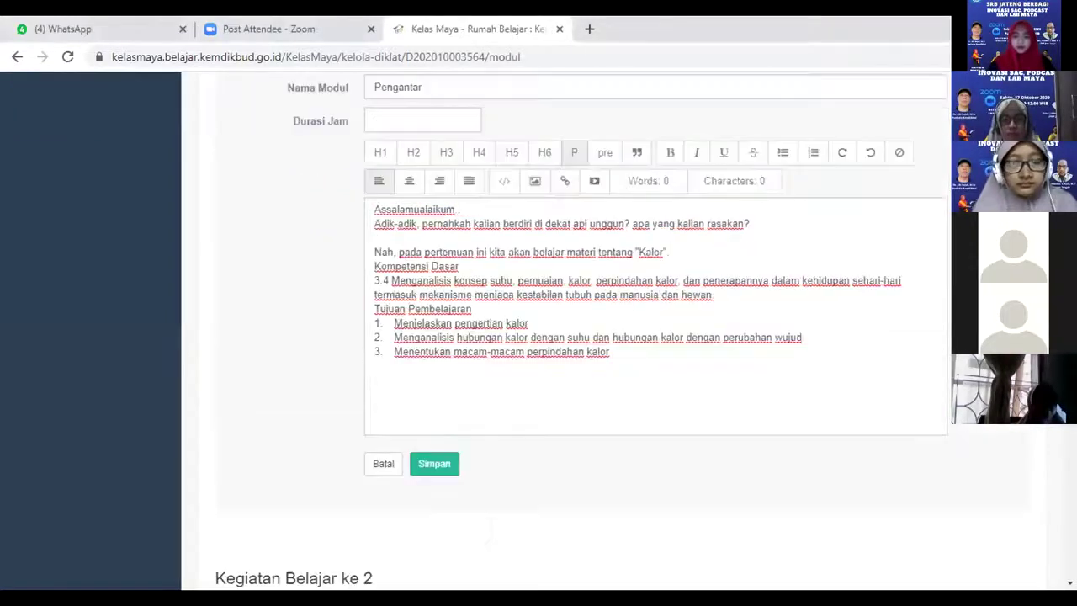
pyautogui.click(428, 468)
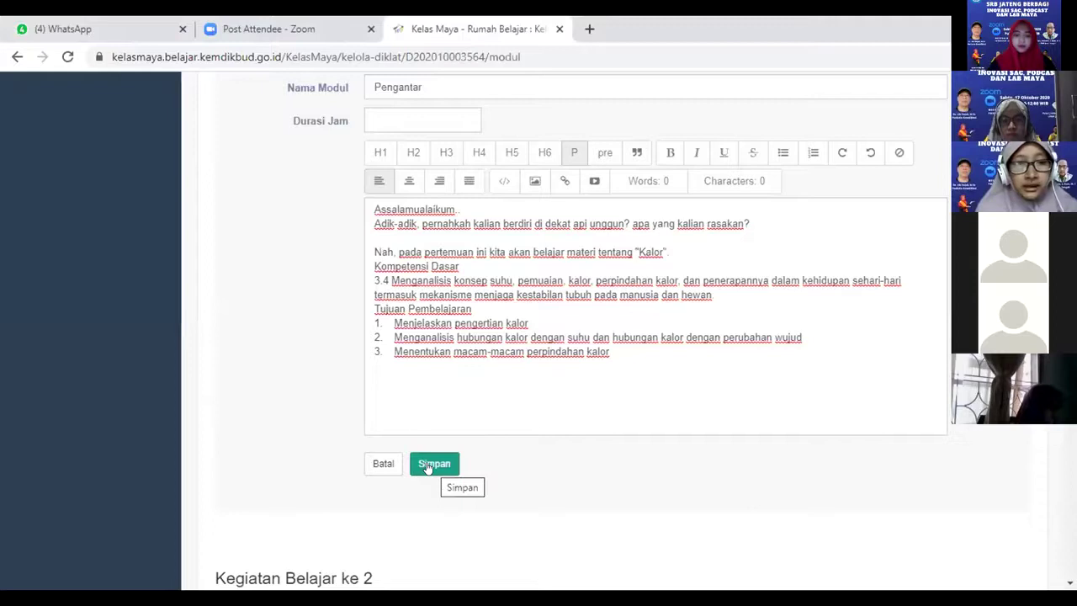
pyautogui.click(428, 463)
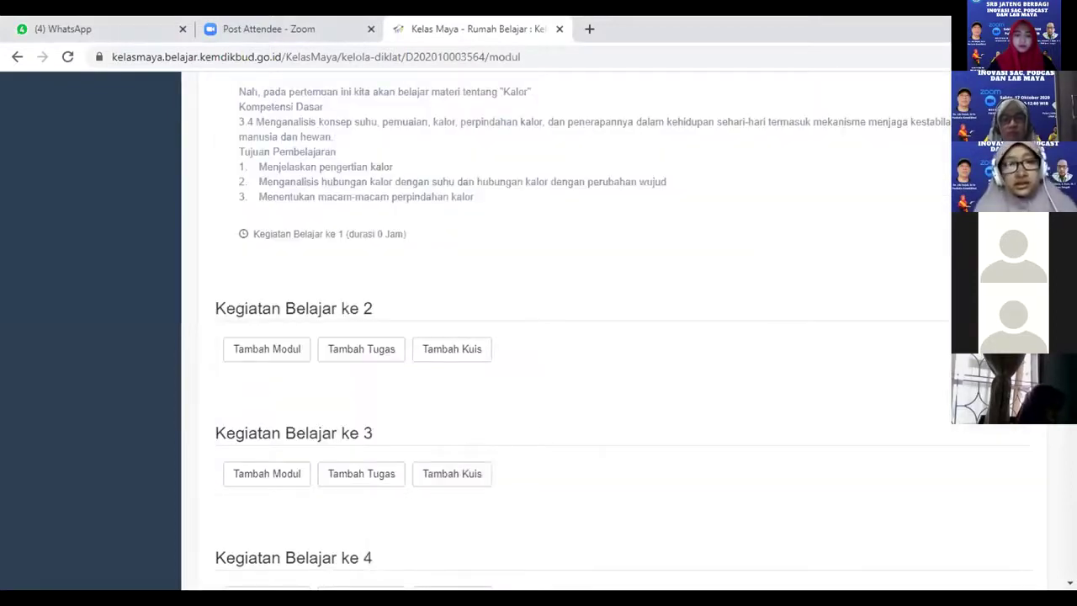
# Add a module under Kegiatan Belajar ke 2 named 'Perpindahan Kalor'
pyautogui.scroll(2, 566, 328)
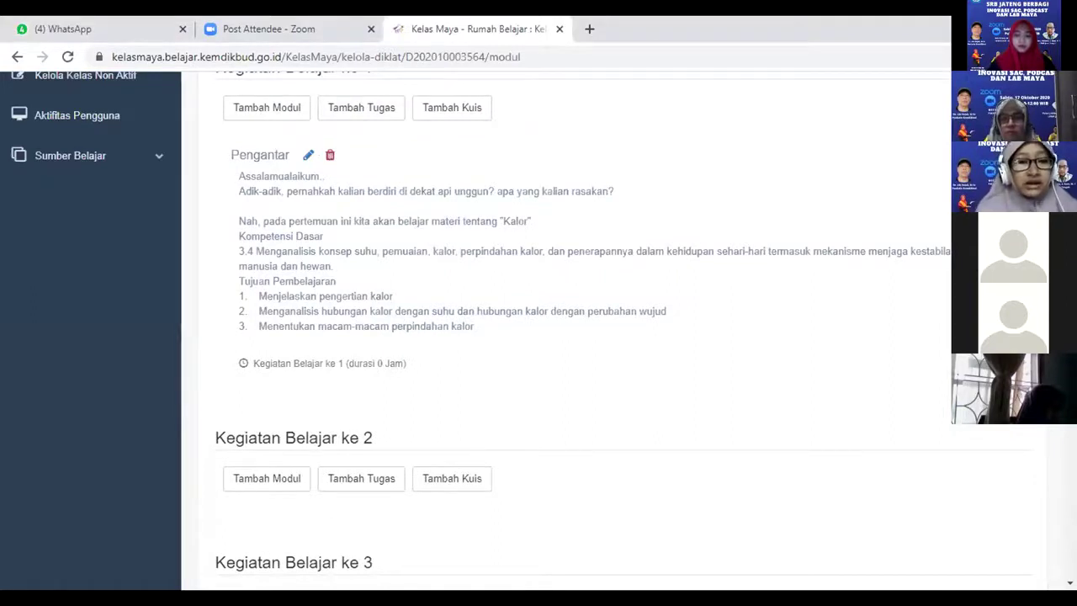
pyautogui.scroll(-1, 565, 329)
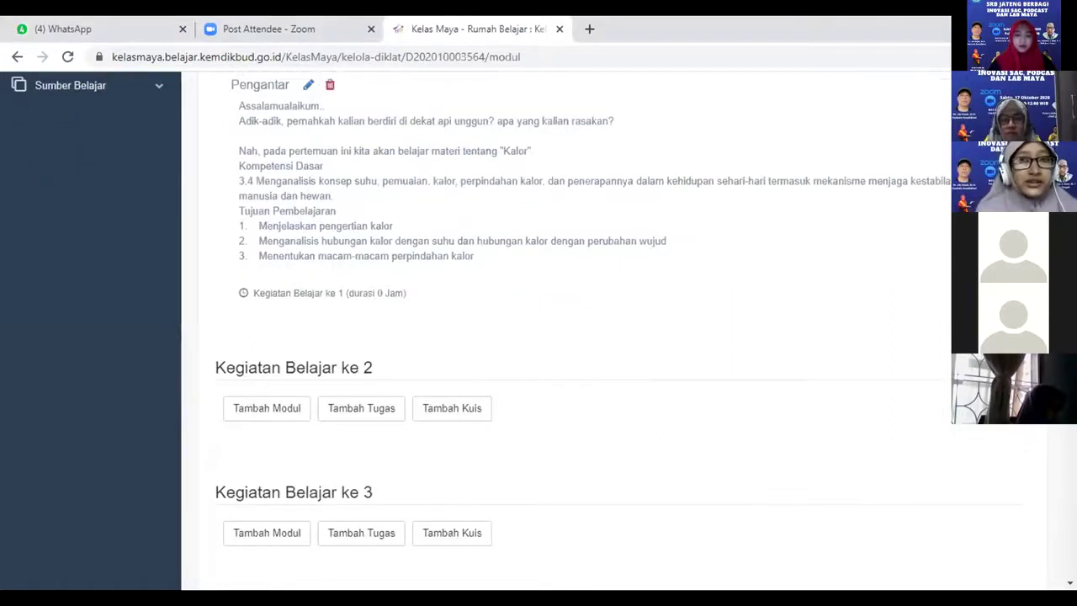
pyautogui.scroll(-1, 483, 344)
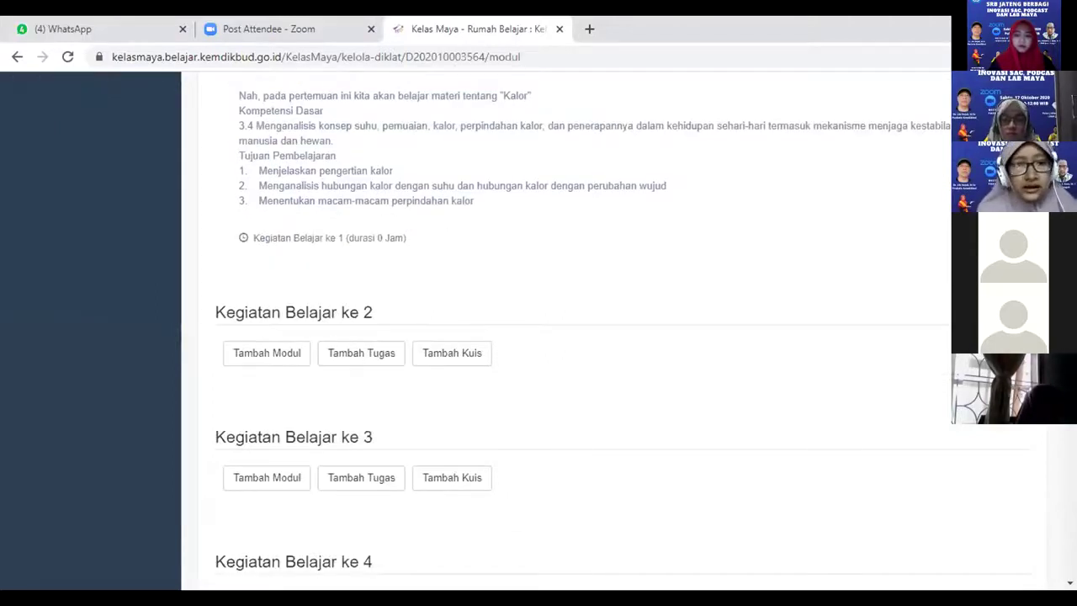
pyautogui.scroll(2, 258, 128)
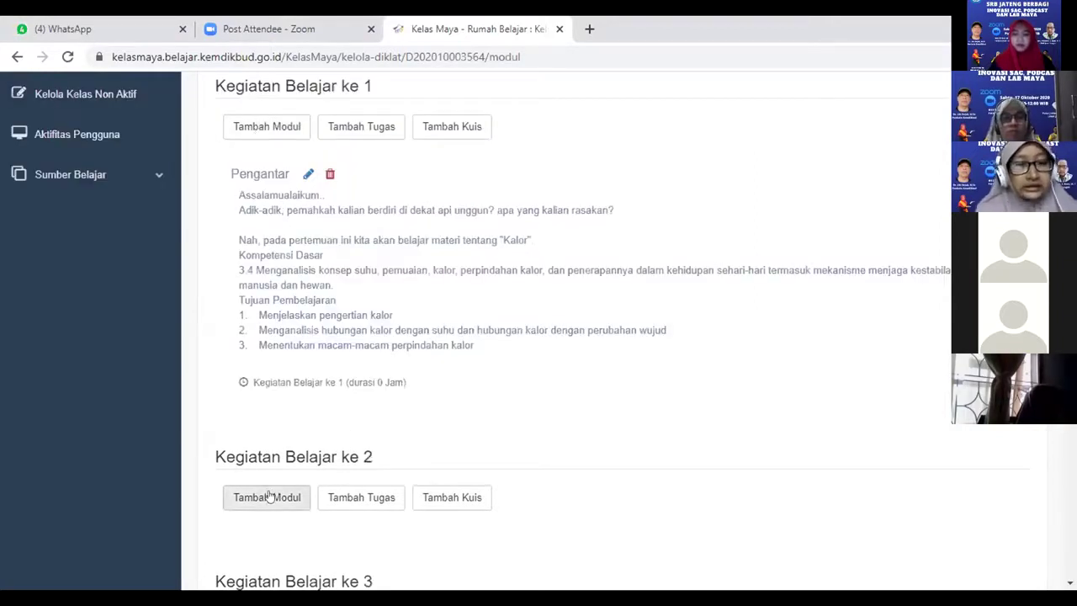
pyautogui.click(269, 497)
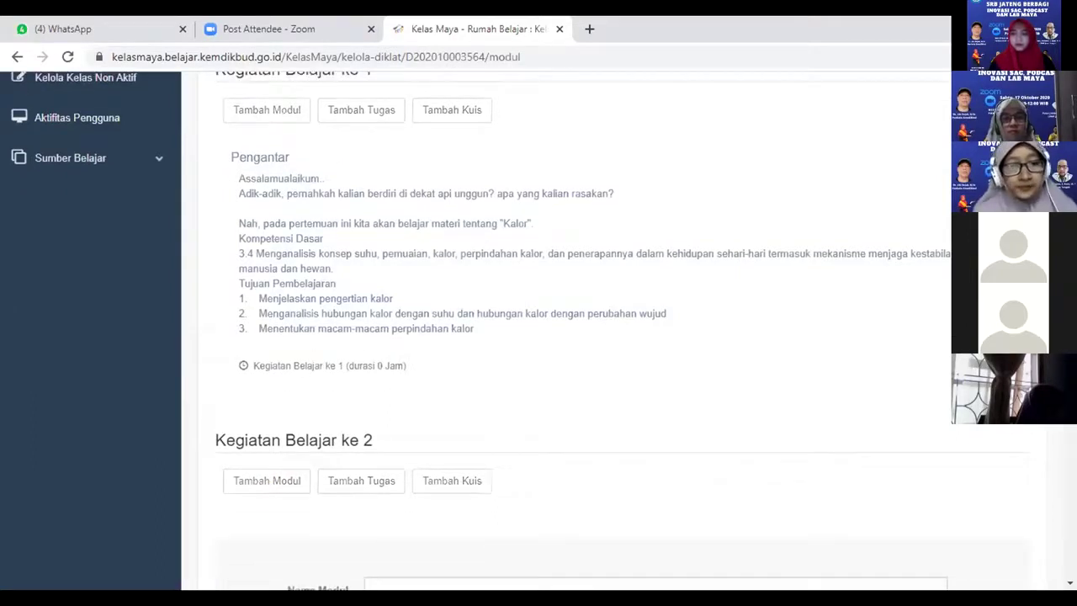
pyautogui.scroll(-3, 539, 337)
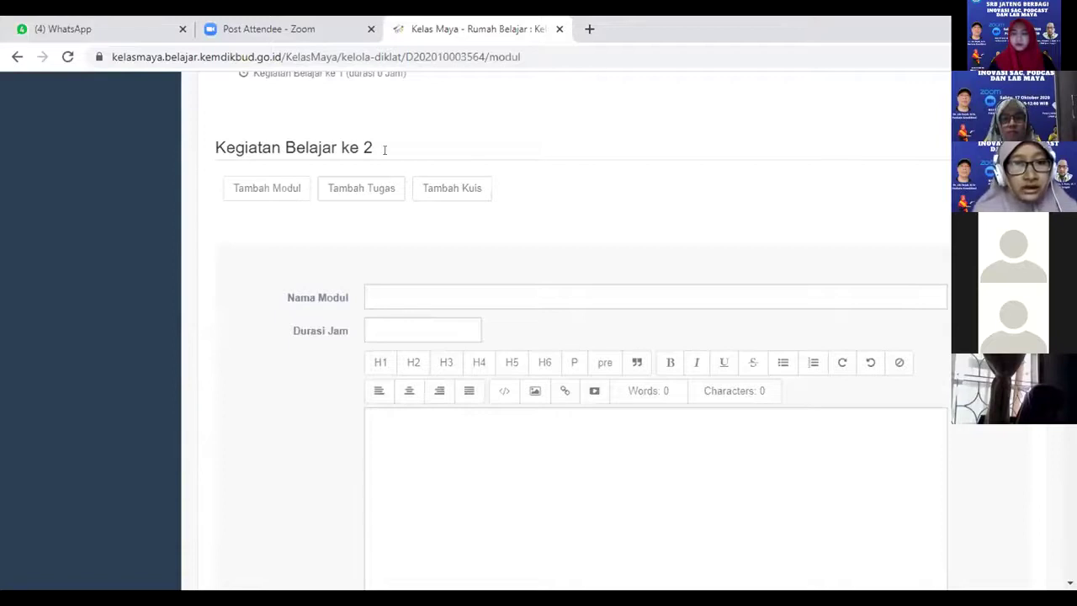
pyautogui.write('Perpindahan al')
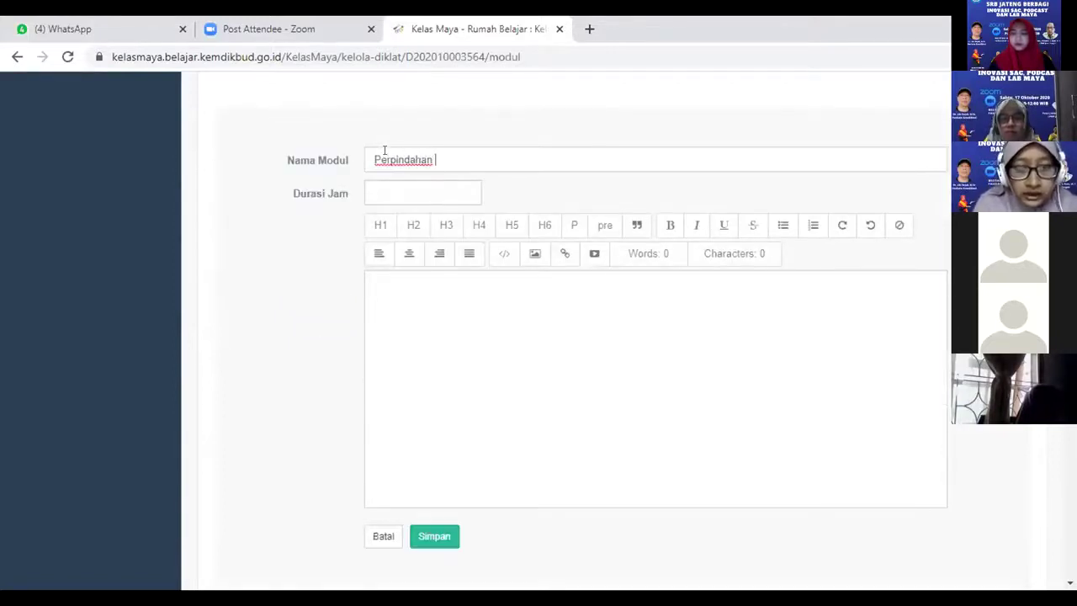
pyautogui.press('BackSpace')
pyautogui.press('BackSpace')
pyautogui.write('Kalor')
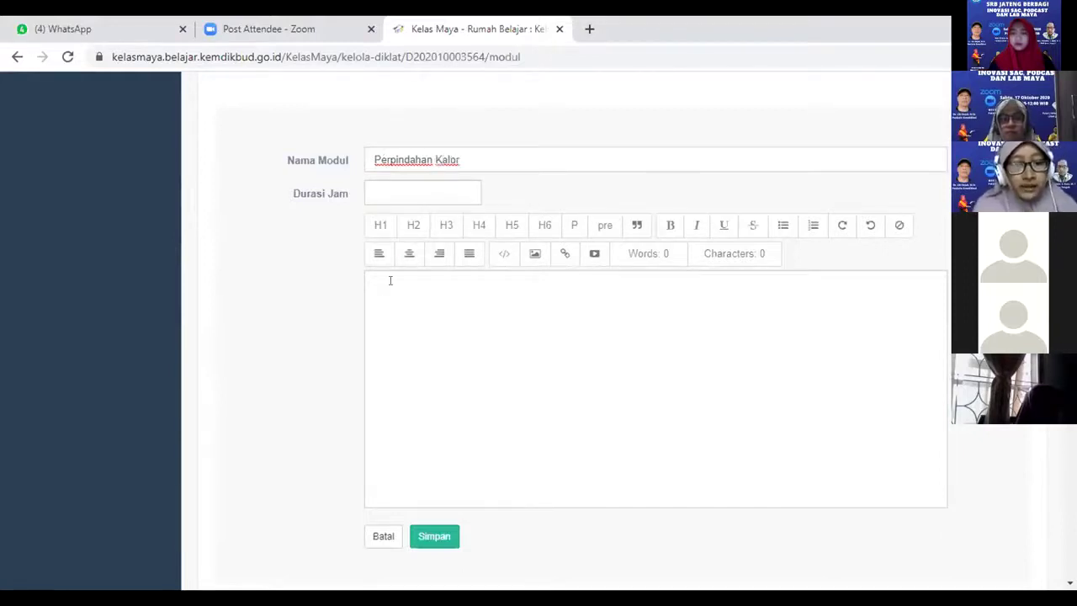
# Type the placeholder text 'materiiii' into the module content
pyautogui.click(390, 281)
pyautogui.write('materiiiii')
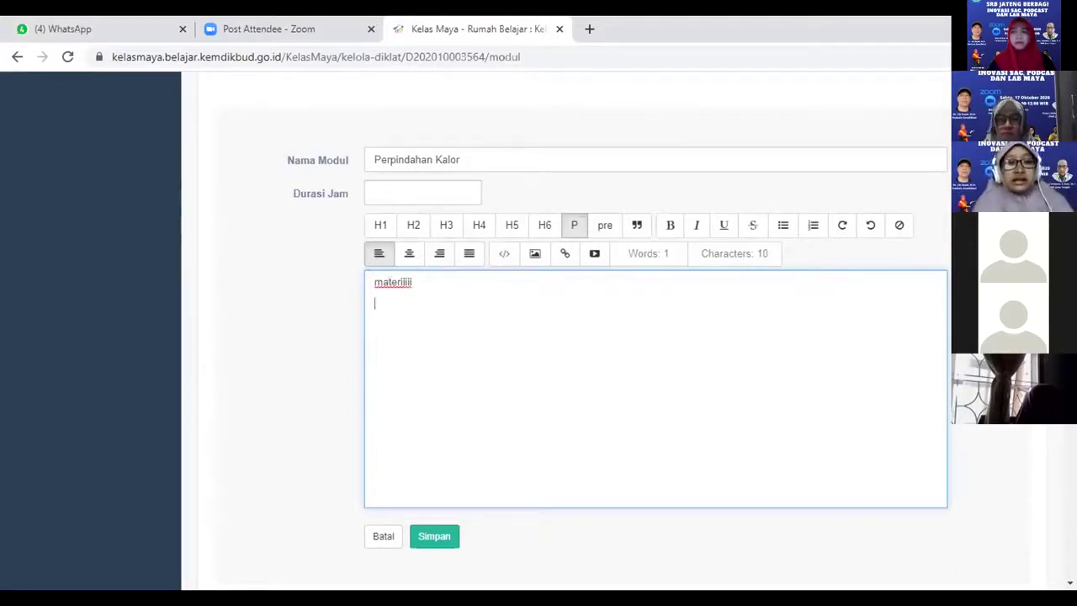
pyautogui.scroll(2, 377, 279)
pyautogui.scroll(6, 483, 331)
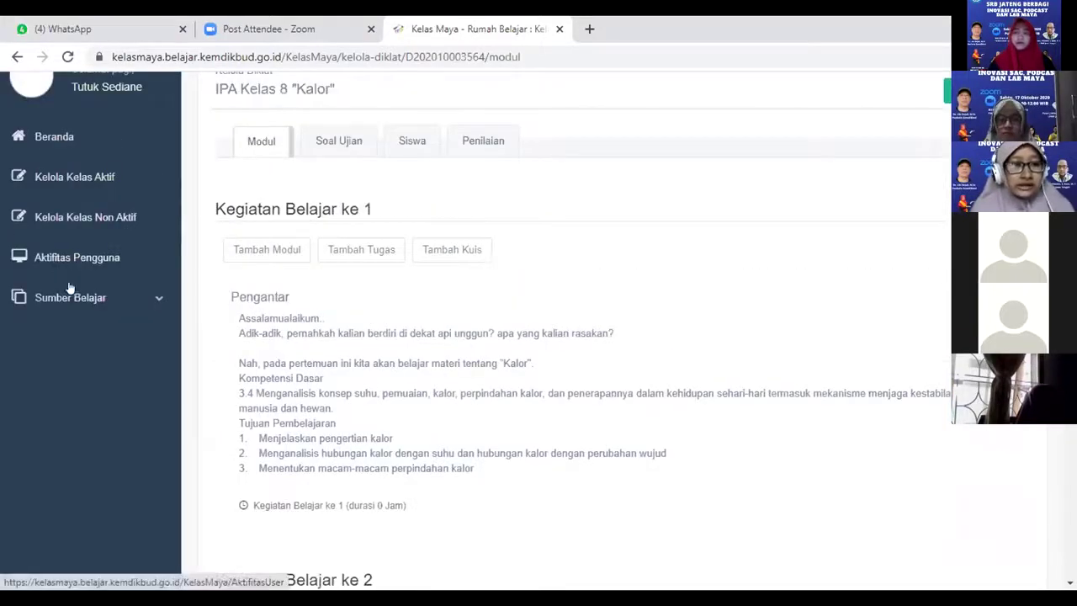
# Search Sumber Belajar's Audio - Video resources for 'kalor' and open the DEFINISI KALOR video
pyautogui.click(58, 300)
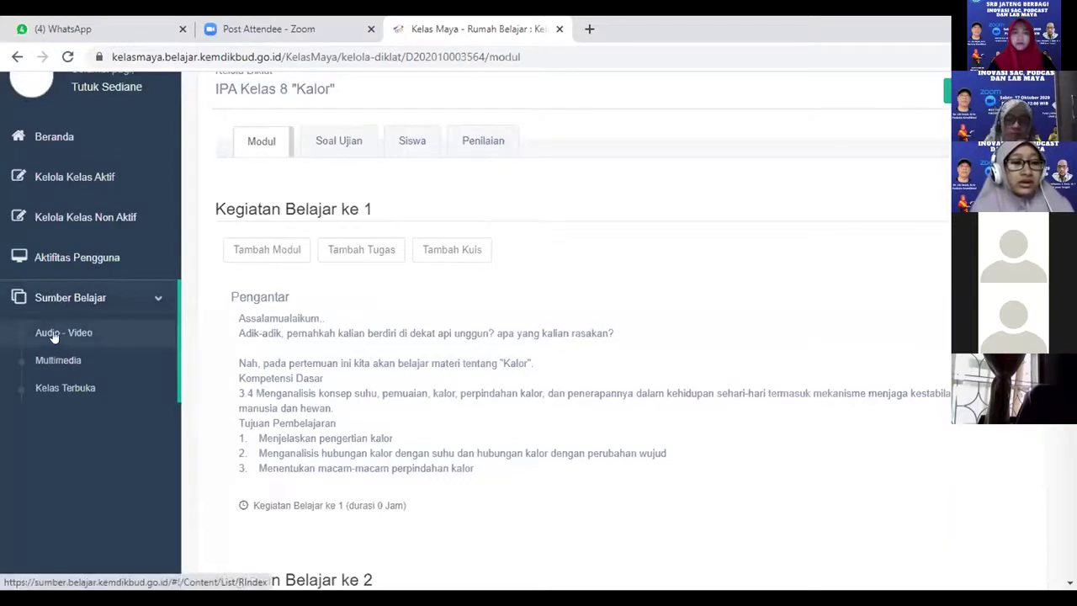
pyautogui.click(54, 336)
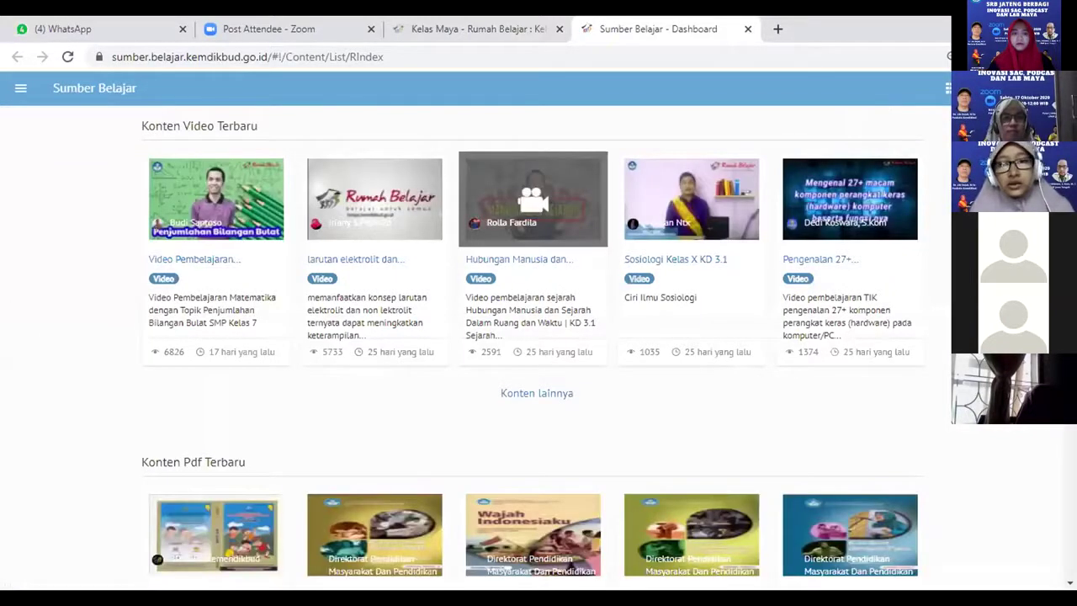
pyautogui.click(949, 87)
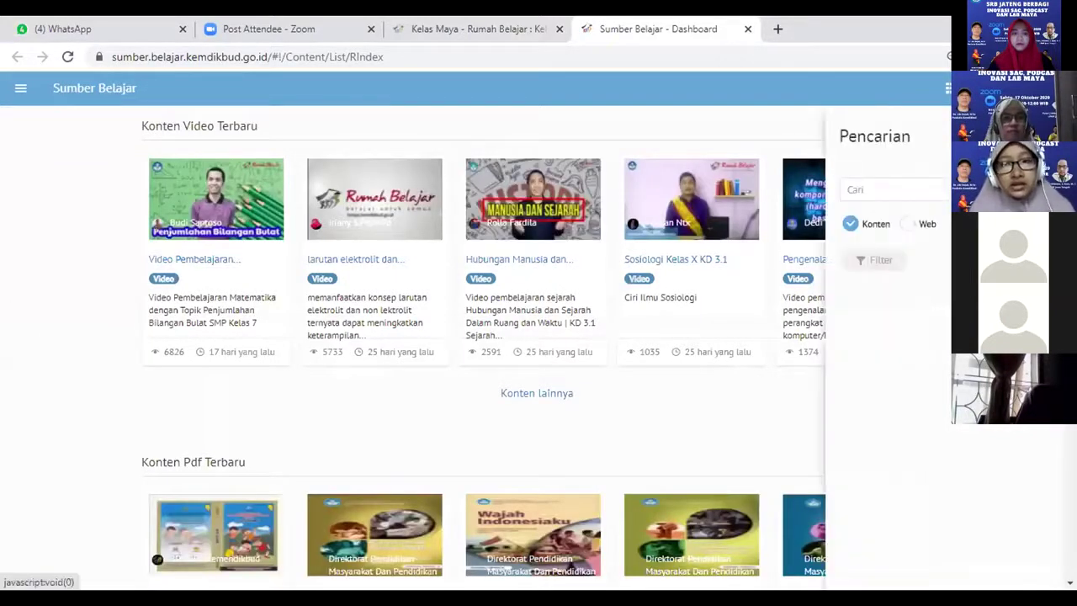
pyautogui.click(869, 186)
pyautogui.write('kalon')
pyautogui.press('Return')
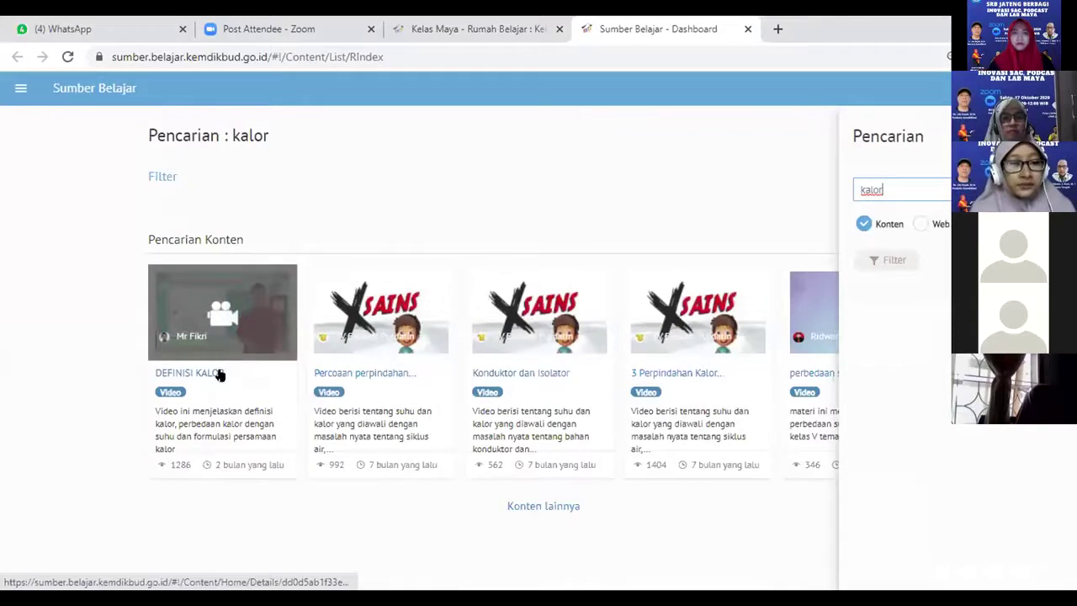
pyautogui.click(217, 374)
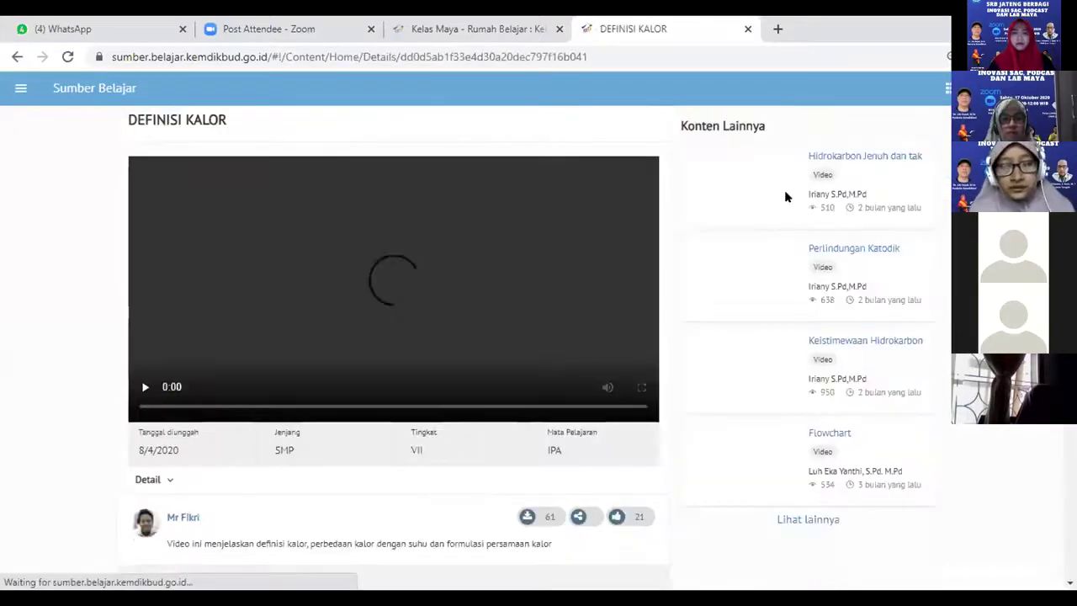
# Pause the DEFINISI KALOR video, copy its video address, and return to the Kelas Maya tab
pyautogui.scroll(-1, 786, 197)
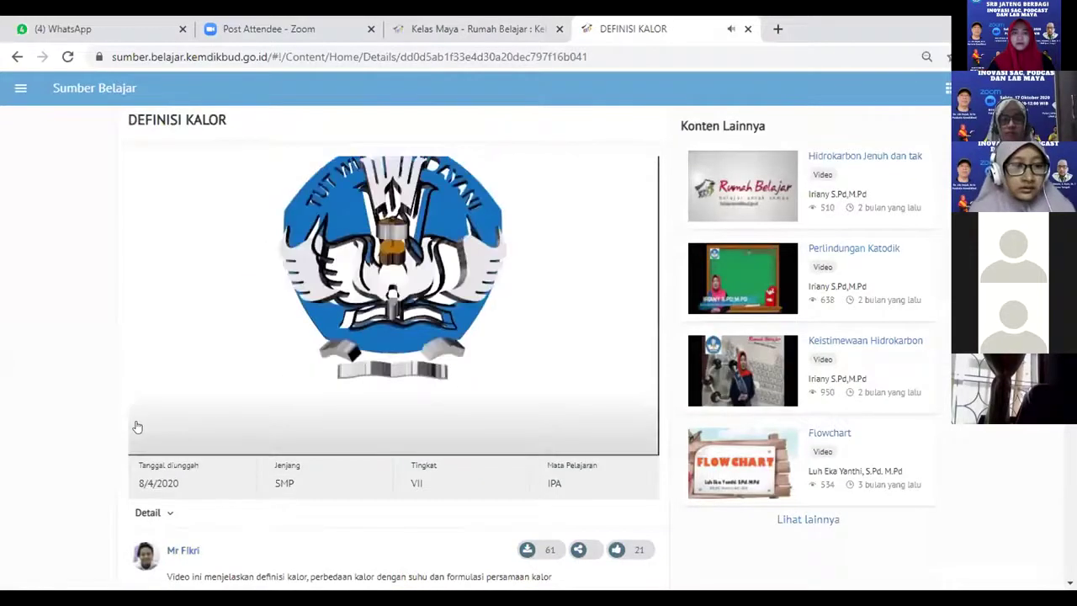
pyautogui.click(139, 426)
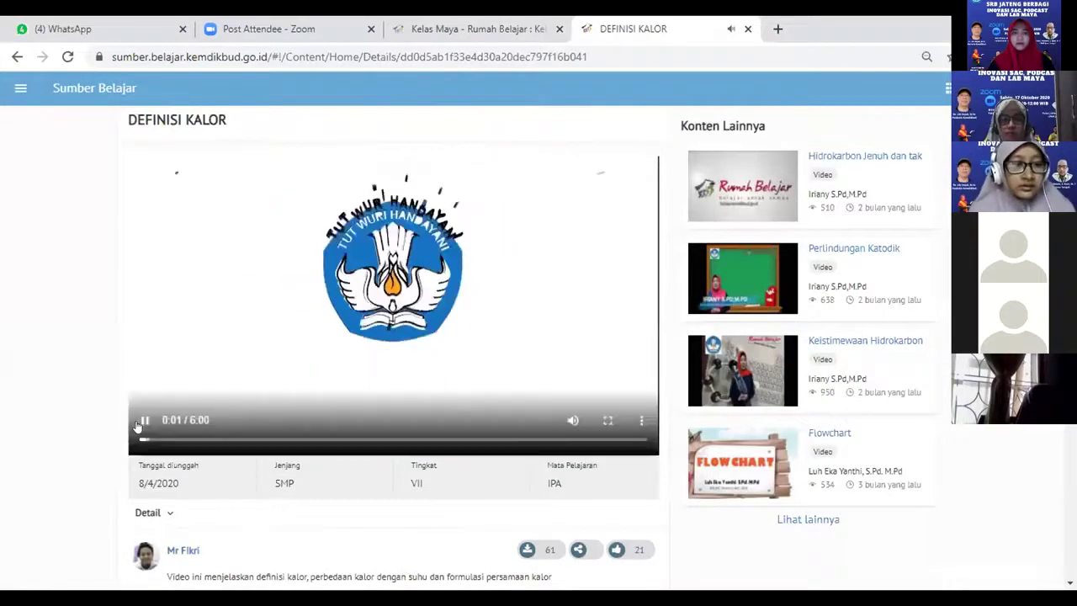
pyautogui.rightClick(448, 243)
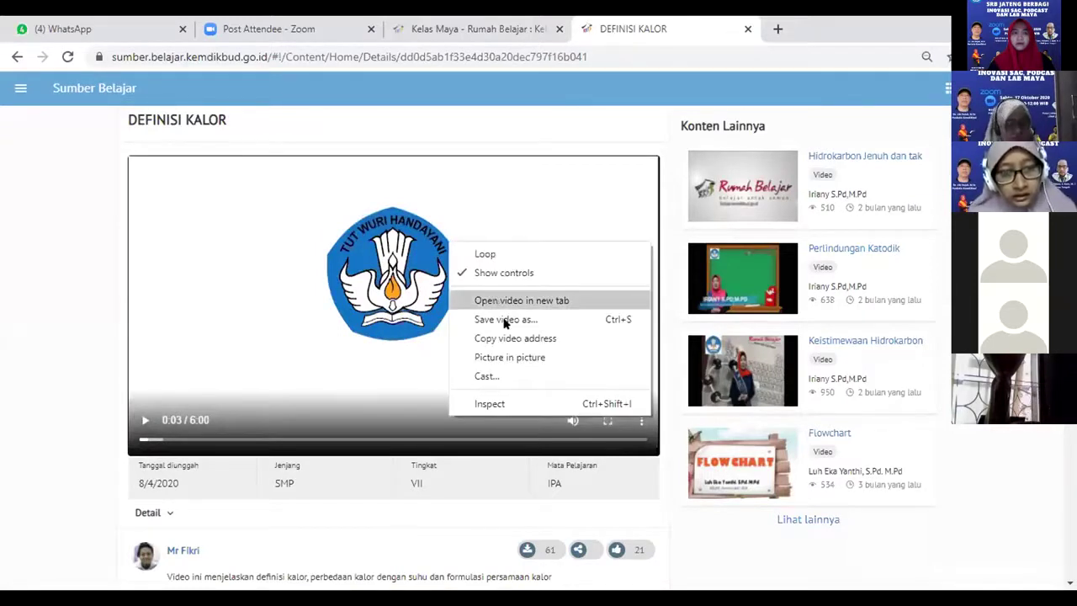
pyautogui.click(527, 528)
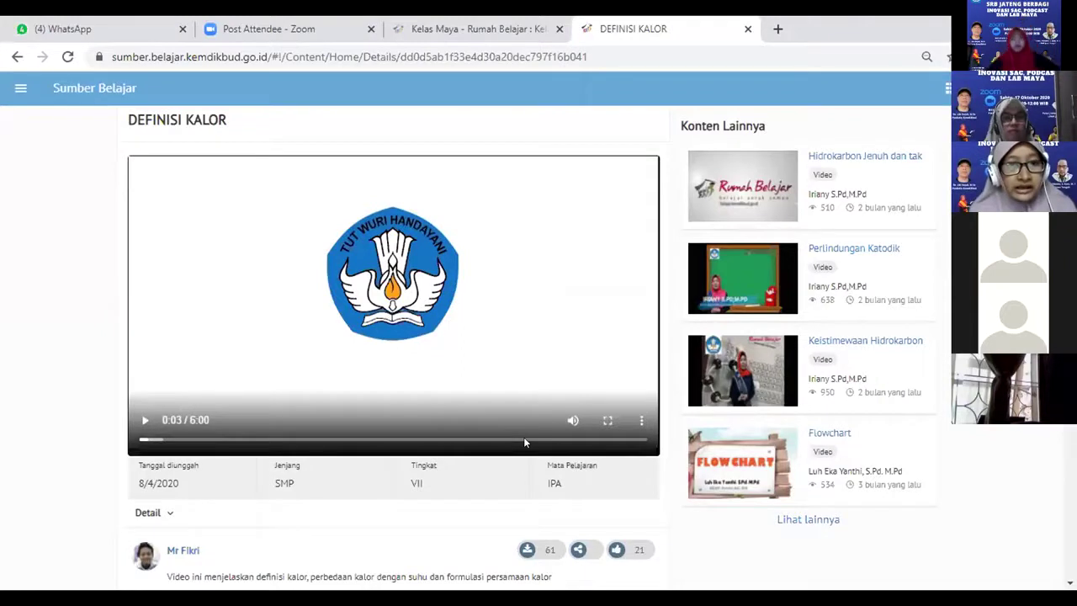
pyautogui.hotkey('ctrl', 'shift', 'Tab')
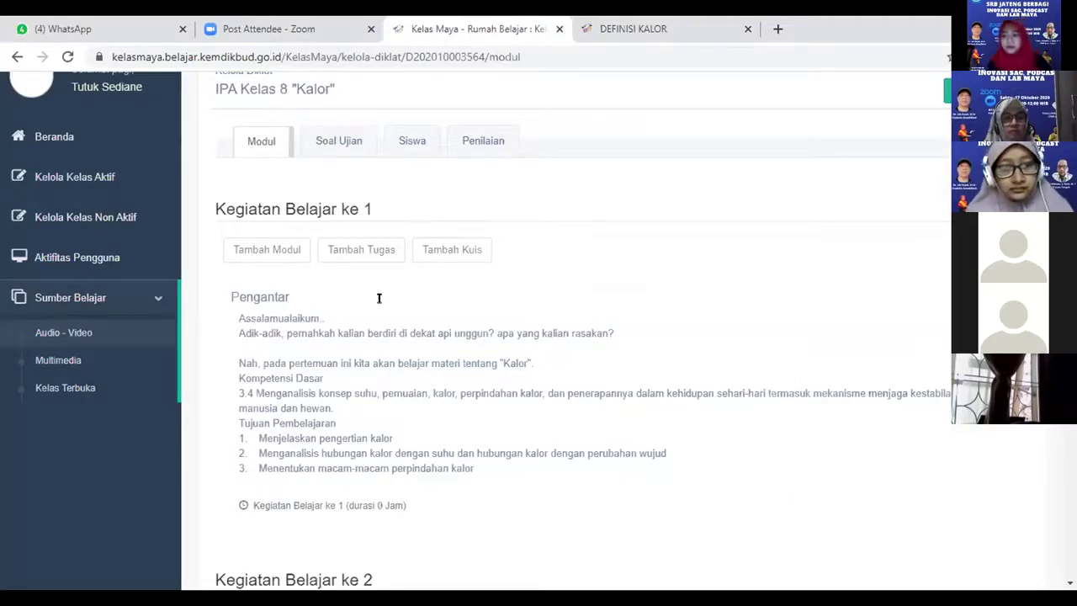
# Insert the copied DEFINISI KALOR video address as a link on a new line of the module text
pyautogui.scroll(-5, 383, 298)
pyautogui.scroll(-2, 543, 247)
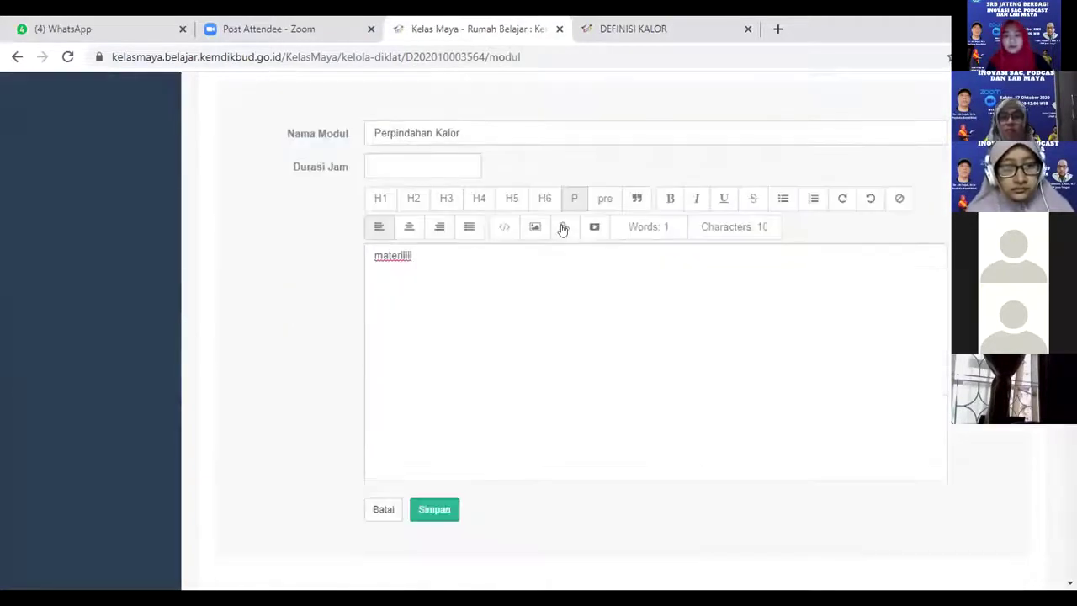
pyautogui.press('Return')
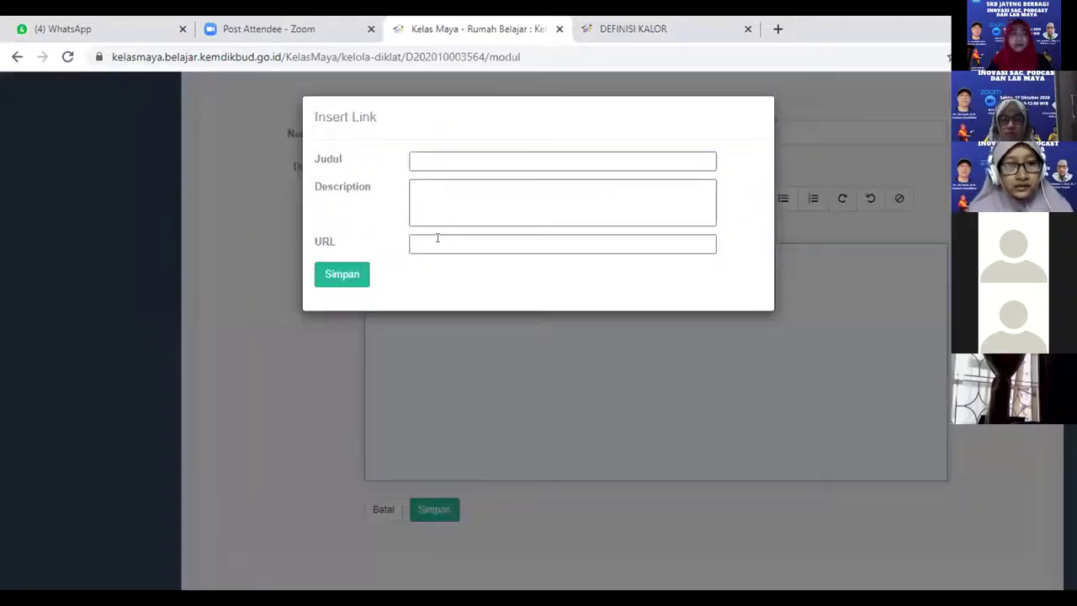
pyautogui.click(437, 238)
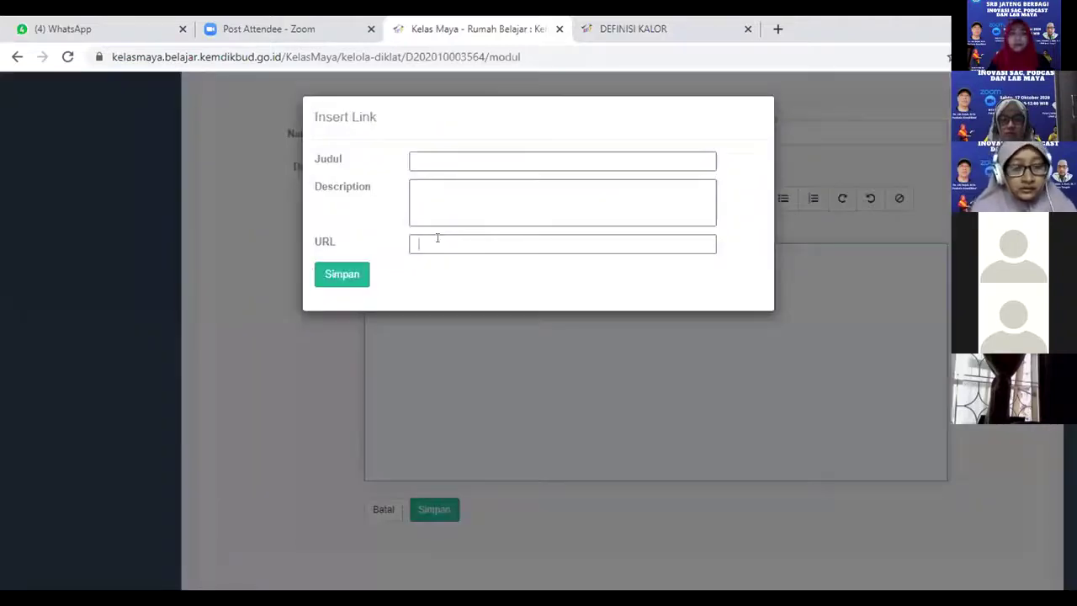
pyautogui.write('https://rest-app.belajar.kemdikbud.go.id/files/video/53b0c7c148984e85a6092b33b364e799.mp4')
pyautogui.click(335, 276)
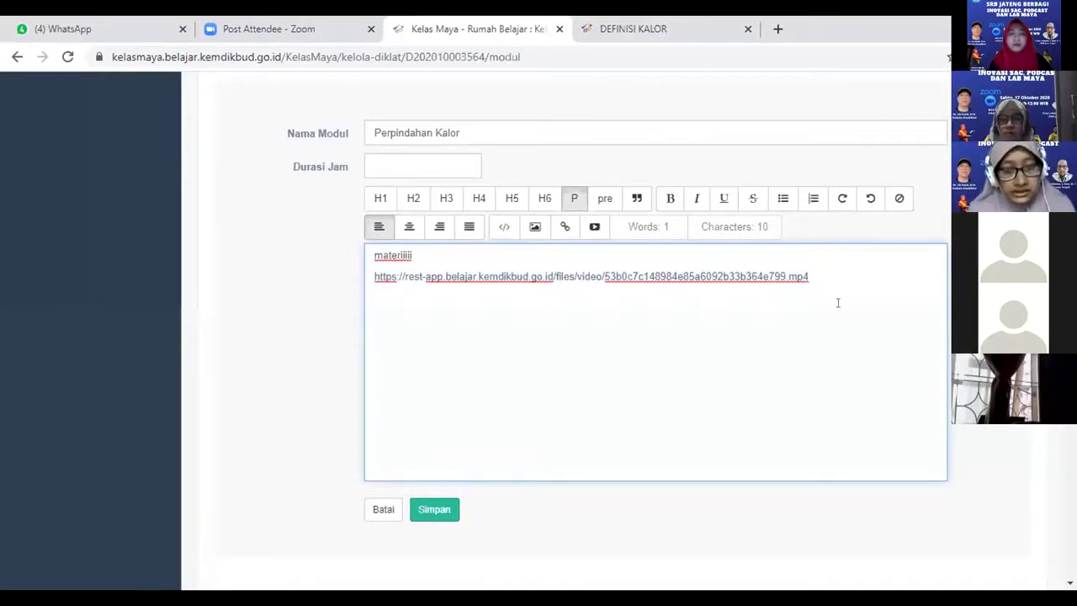
# Open and dismiss the Insert Youtube Video form, then go back to the DEFINISI KALOR tab
pyautogui.press('Return')
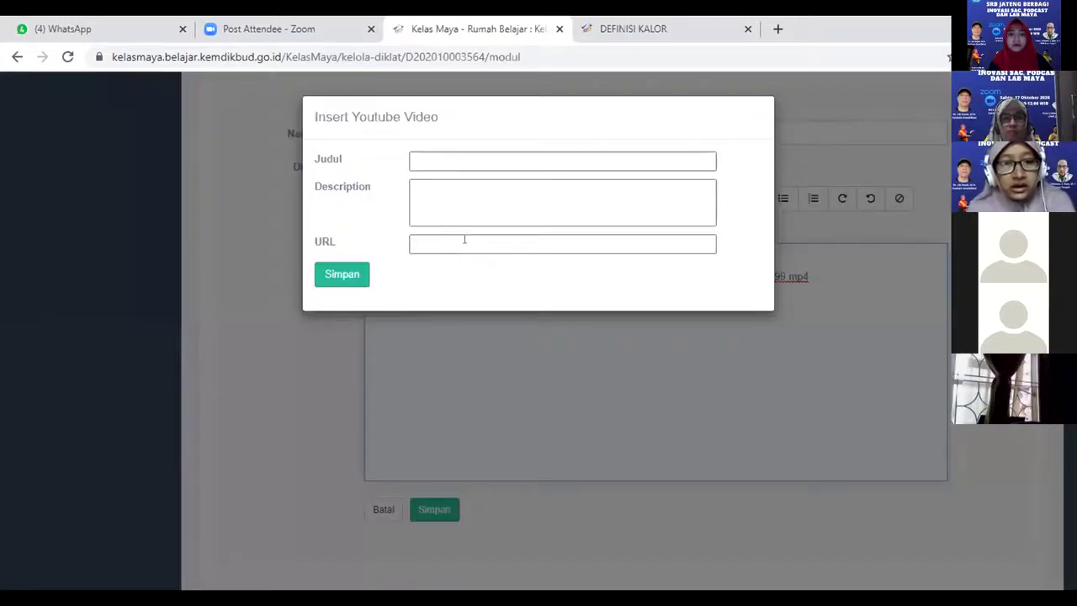
pyautogui.click(452, 245)
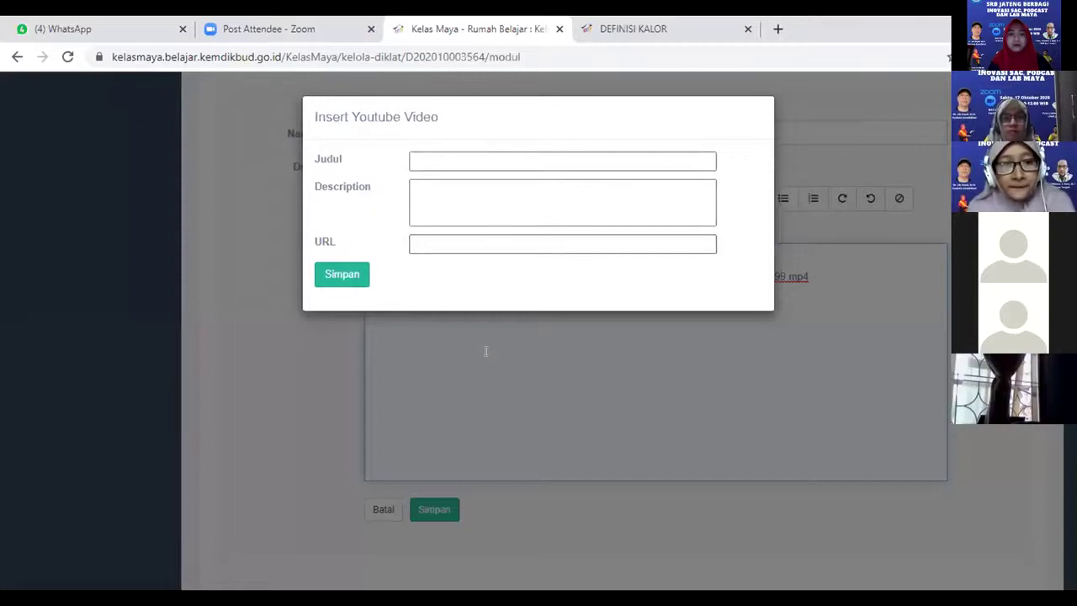
pyautogui.click(452, 344)
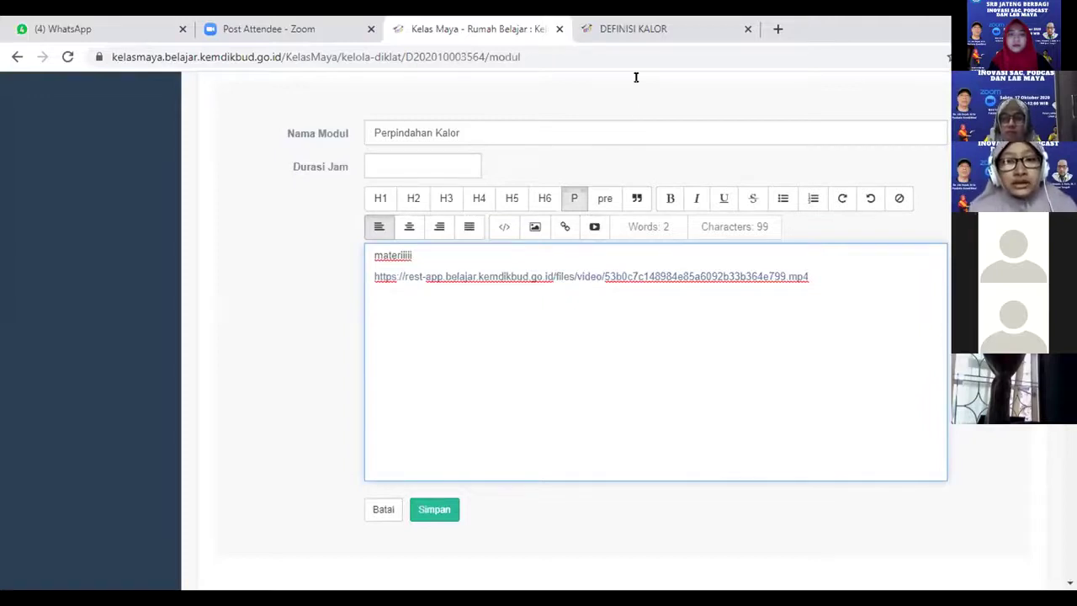
pyautogui.hotkey('ctrl', 'Tab')
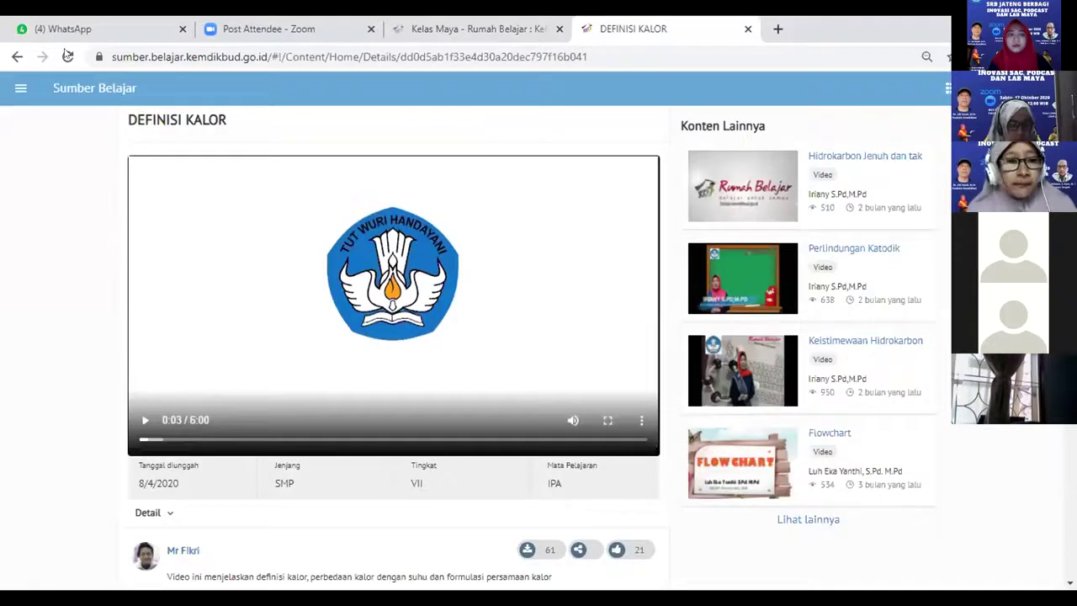
# Search Google for 'lab maya rumah belajar' and open the 'Laboratorium Maya: Home Page' result
pyautogui.click(145, 57)
pyautogui.write('lab ')
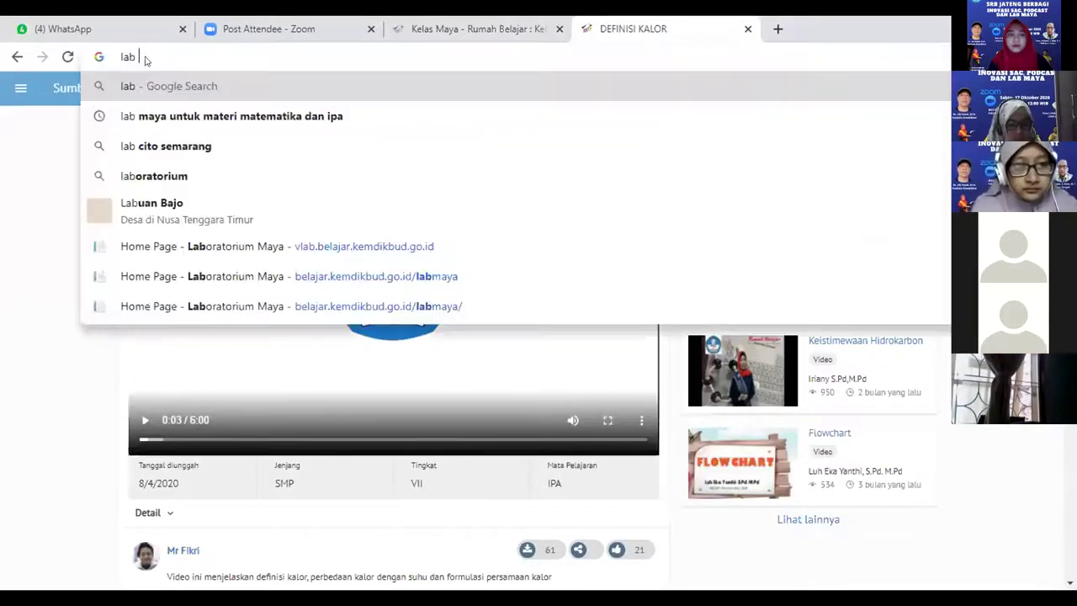
pyautogui.write('maya')
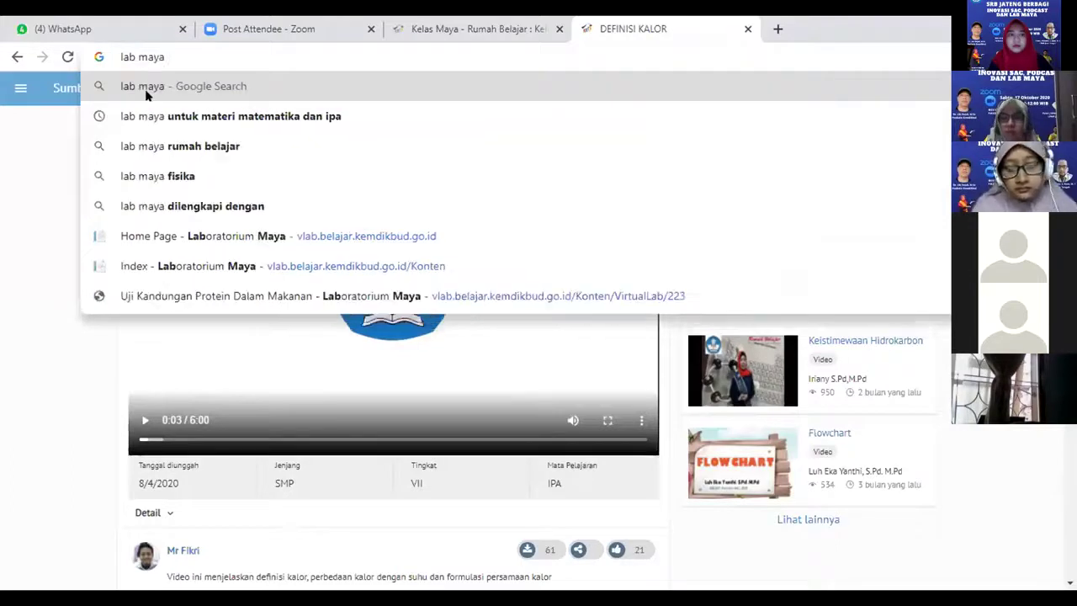
pyautogui.click(170, 146)
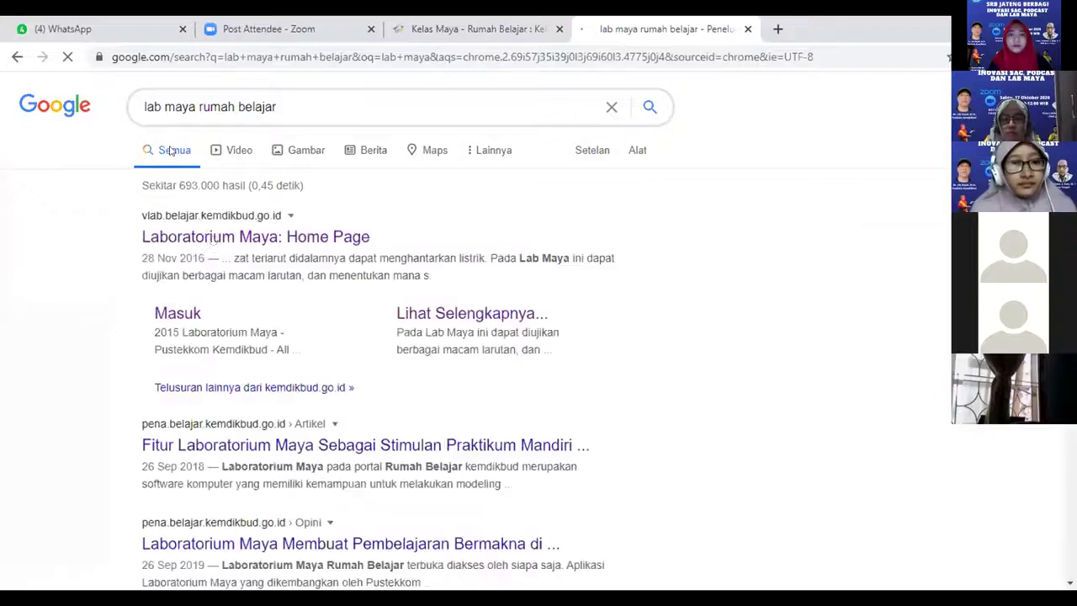
pyautogui.click(217, 238)
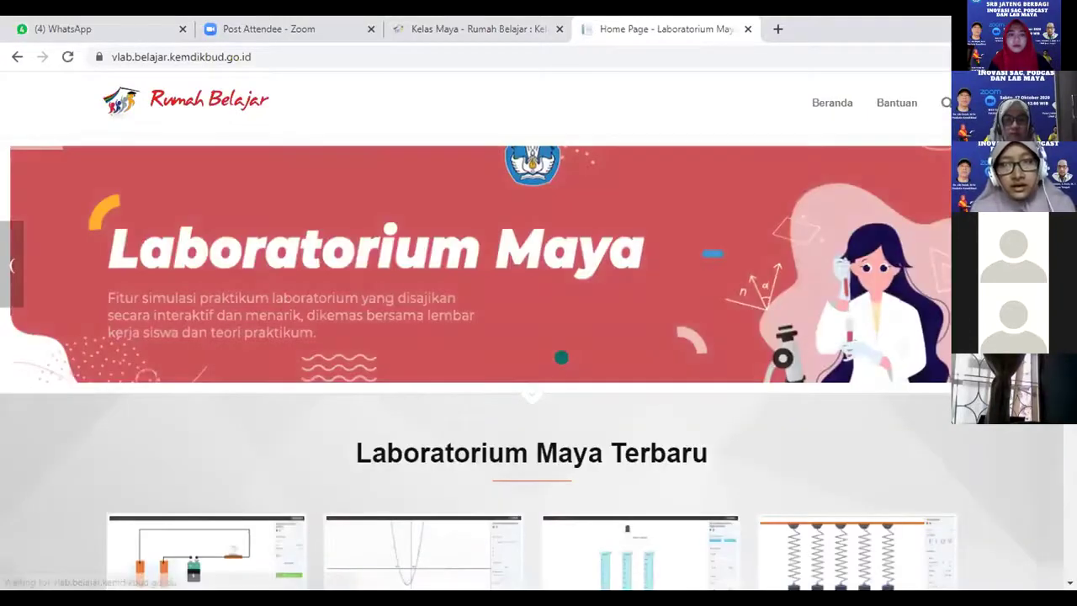
# From the full list of virtual labs, launch the Daya Hantar Listrik Larutan experiment
pyautogui.scroll(-3, 480, 336)
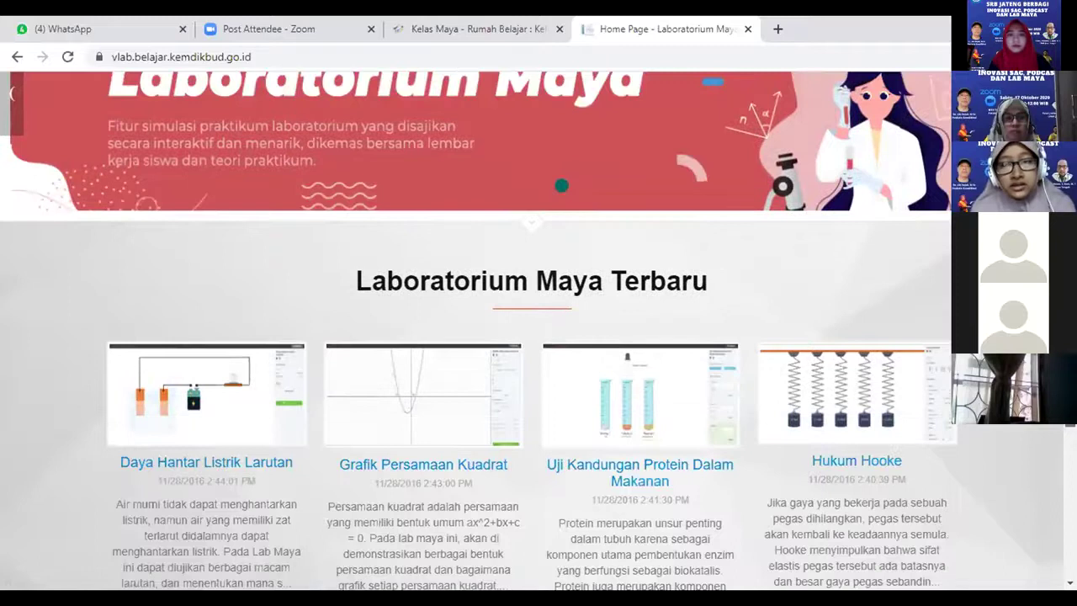
pyautogui.scroll(-1, 708, 376)
pyautogui.scroll(-3, 708, 376)
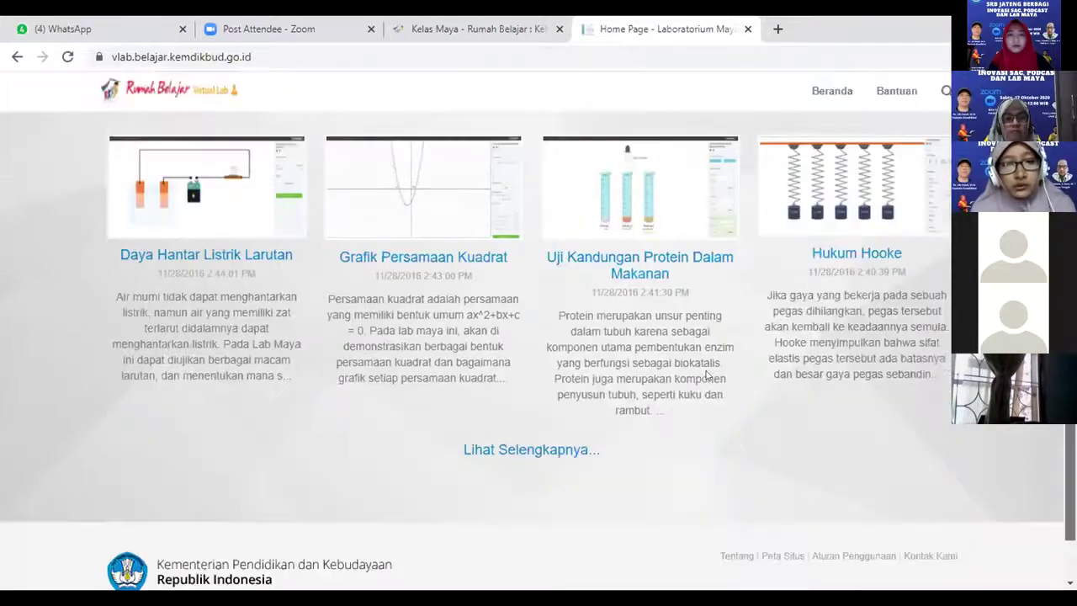
pyautogui.click(524, 450)
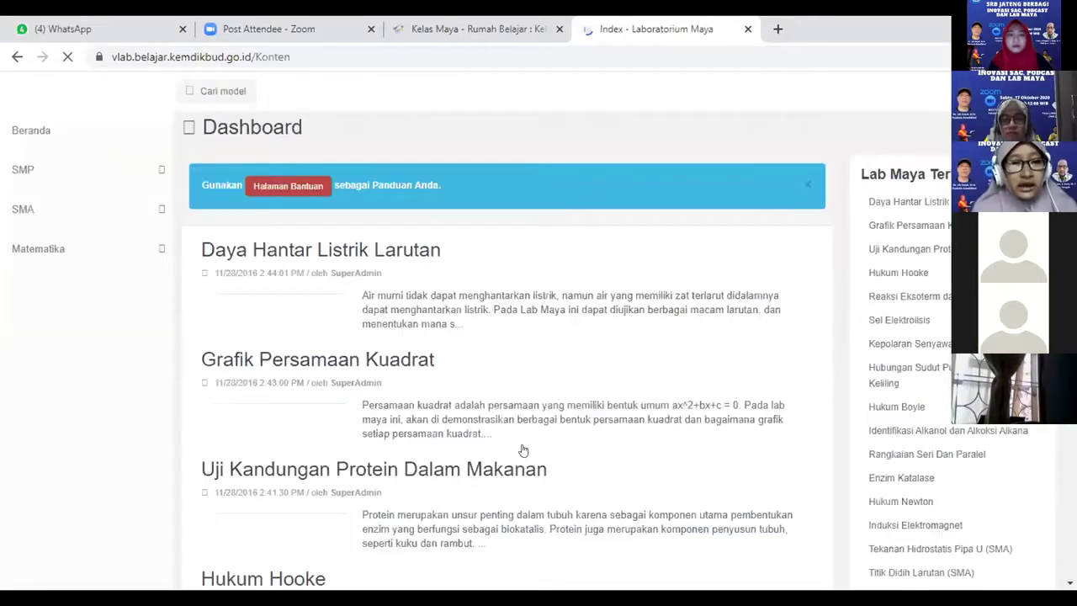
pyautogui.click(359, 252)
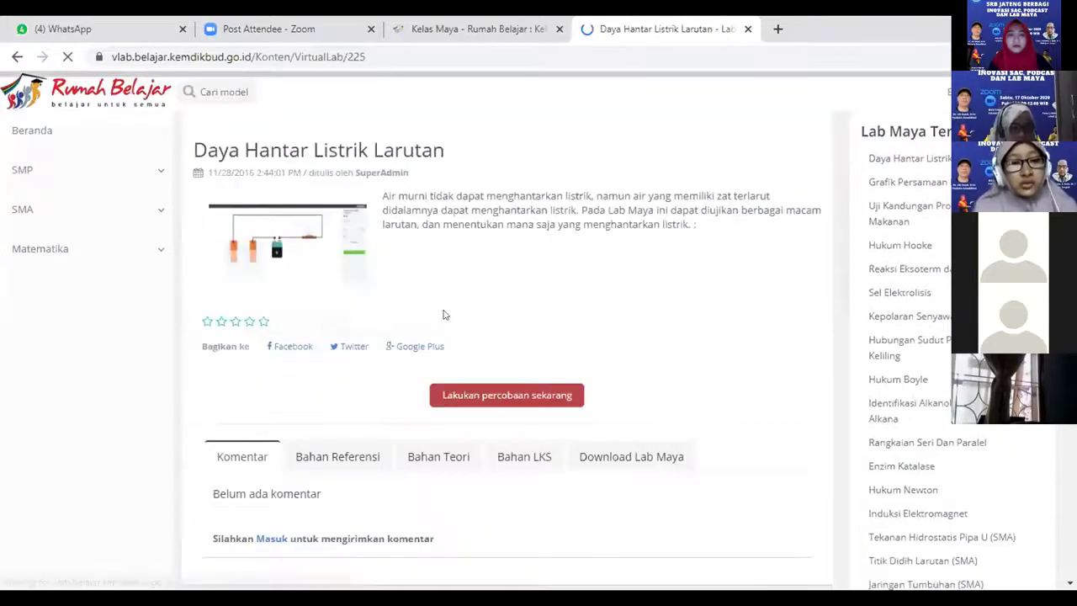
pyautogui.click(494, 393)
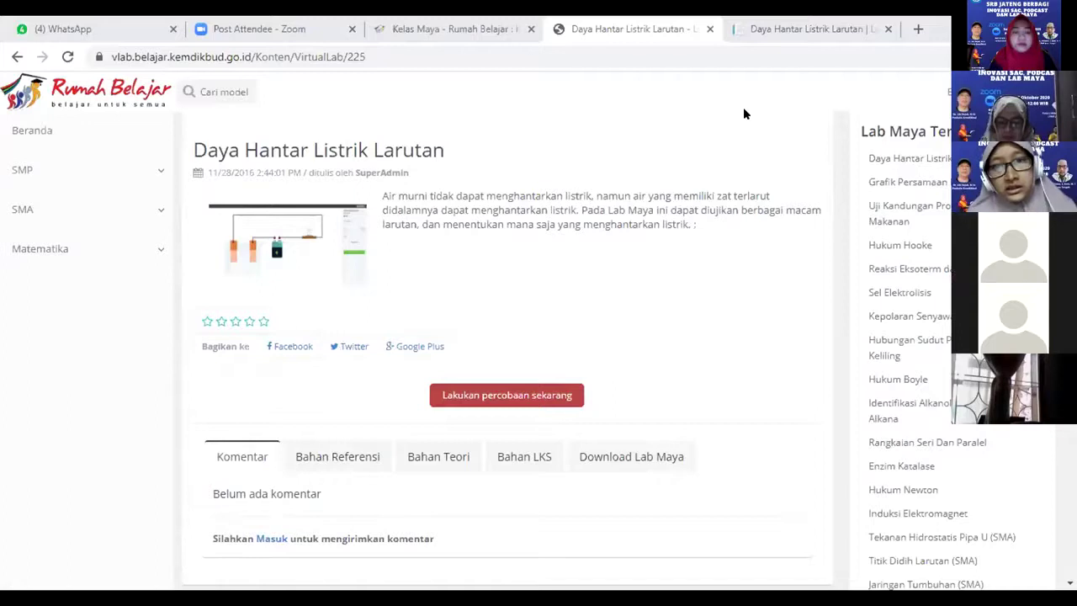
# Copy the experiment page's web address and return to the Kelas Maya module editor
pyautogui.hotkey('ctrl', 'Tab')
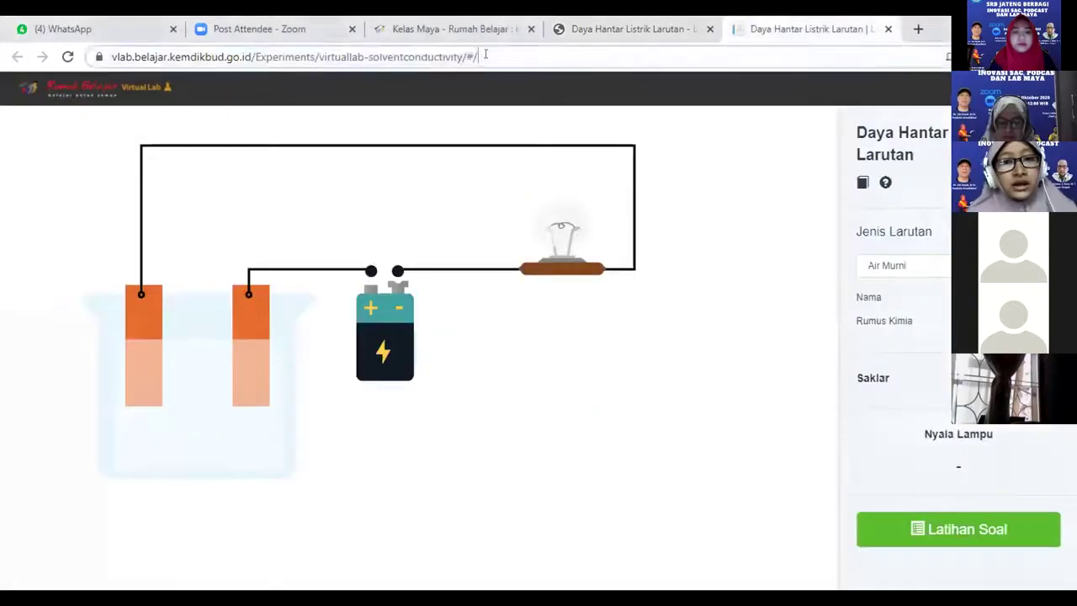
pyautogui.click(485, 54)
pyautogui.hotkey('ctrl', 'c')
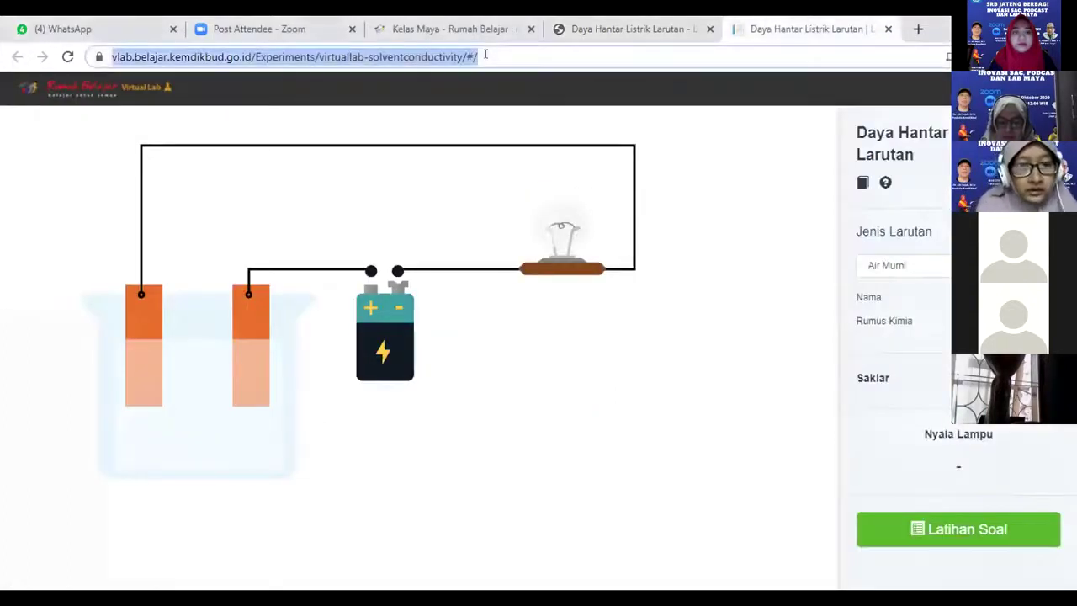
pyautogui.click(395, 28)
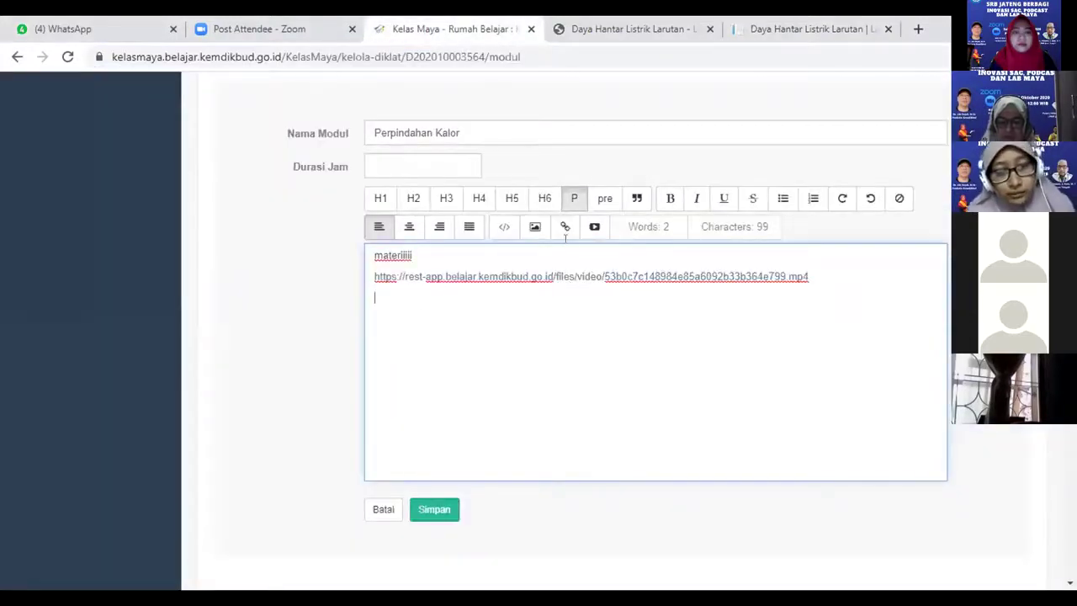
# Insert a link with the copied vlab URL into the Perpindahan Kalor module text
pyautogui.click(564, 229)
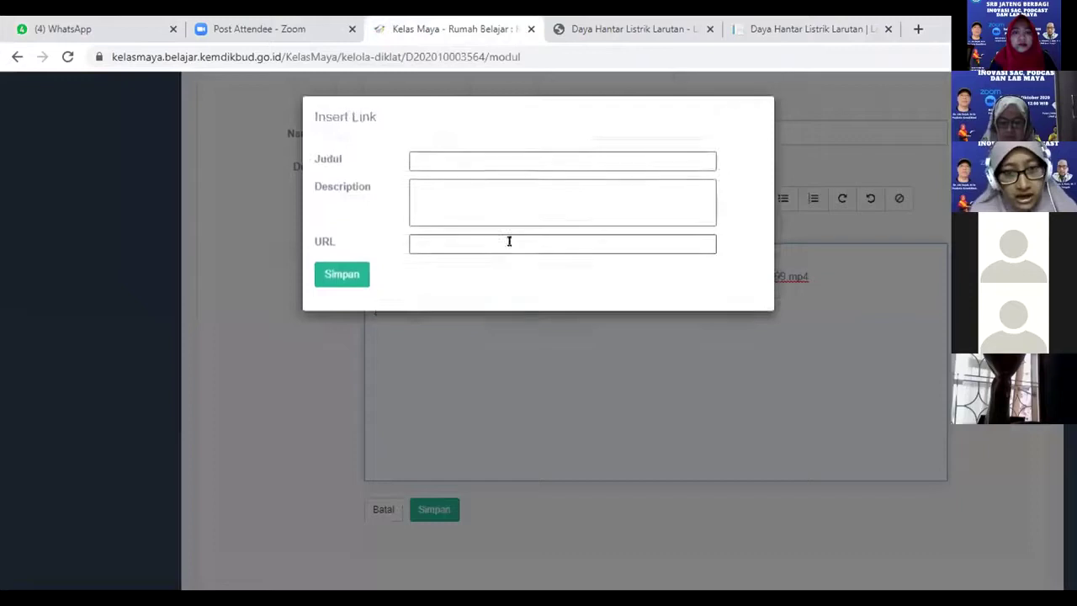
pyautogui.click(510, 244)
pyautogui.hotkey('ctrl', 'v')
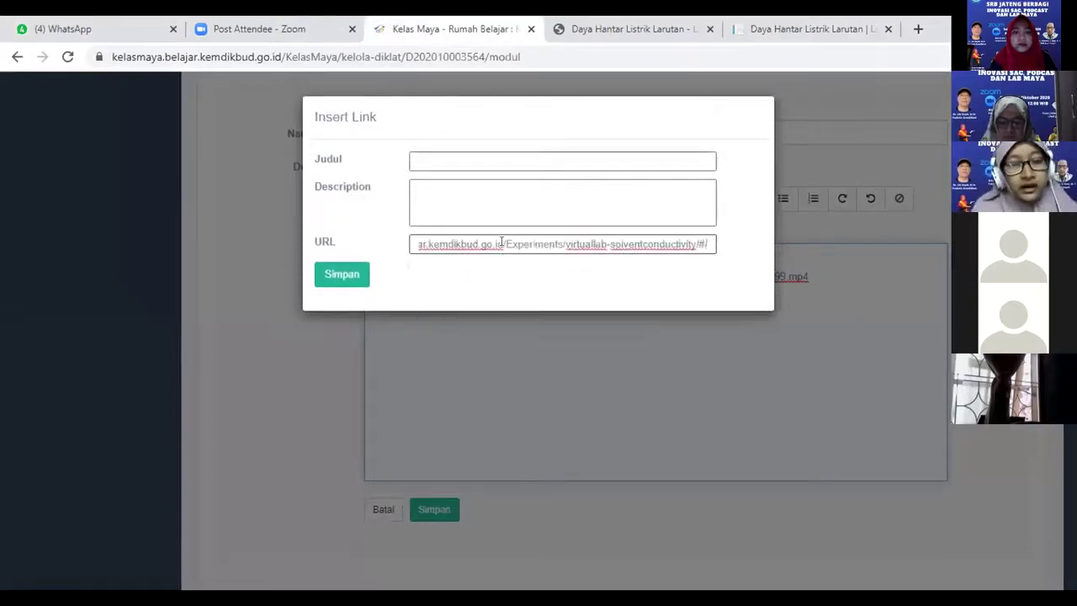
pyautogui.click(339, 276)
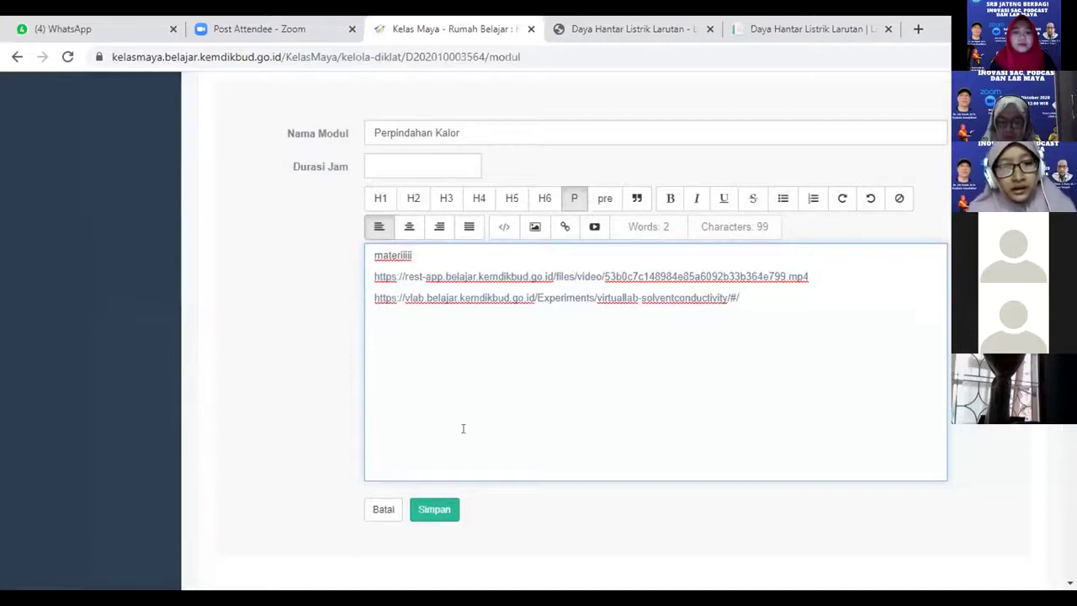
# Save the Perpindahan Kalor module and check it under Kegiatan Belajar ke 2
pyautogui.click(436, 511)
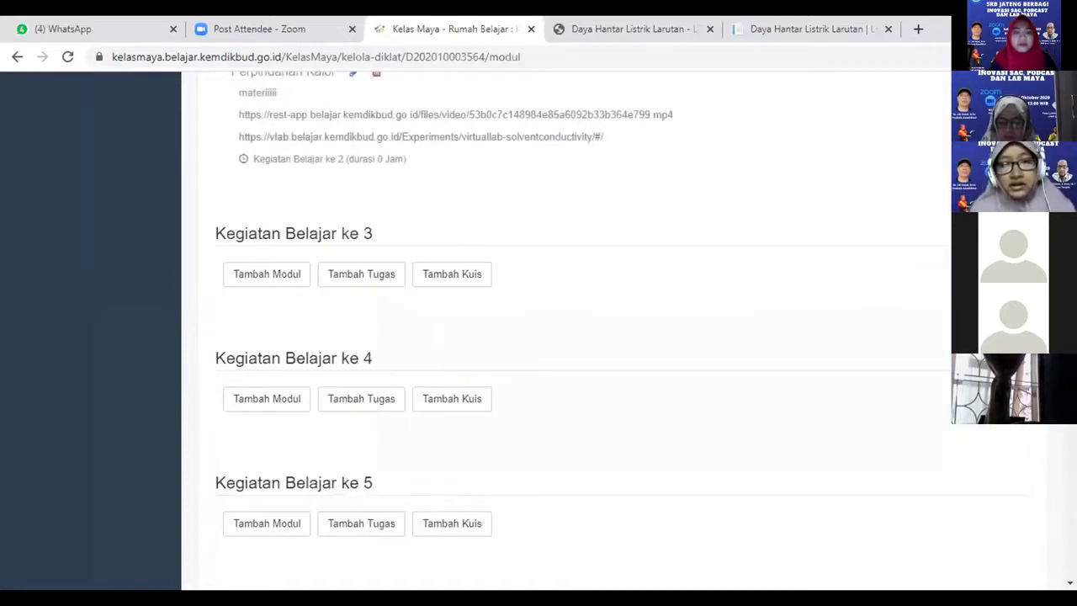
pyautogui.scroll(3, 618, 323)
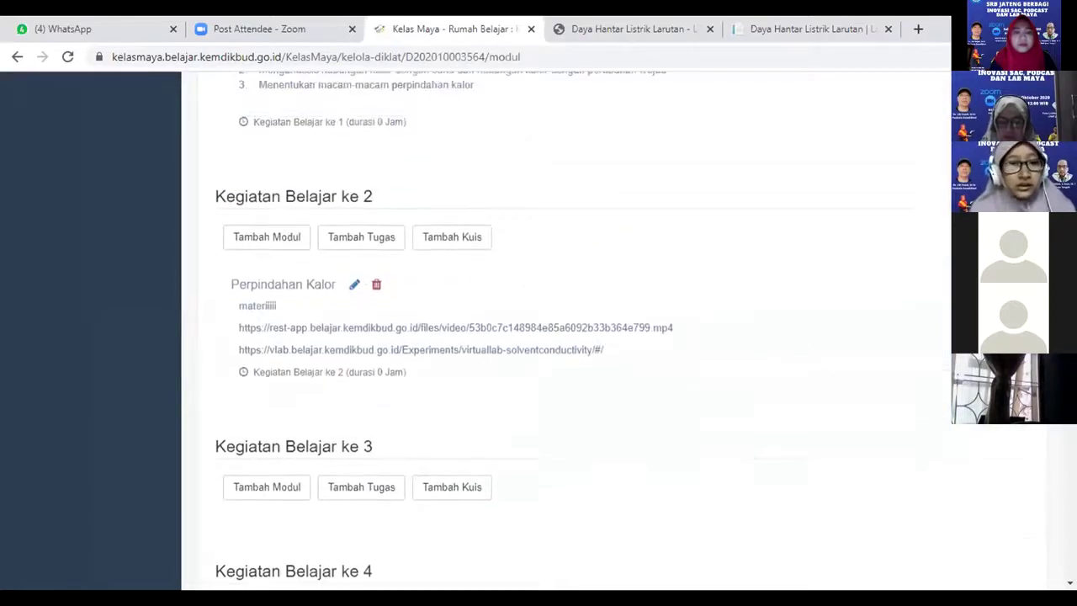
pyautogui.scroll(2, 563, 199)
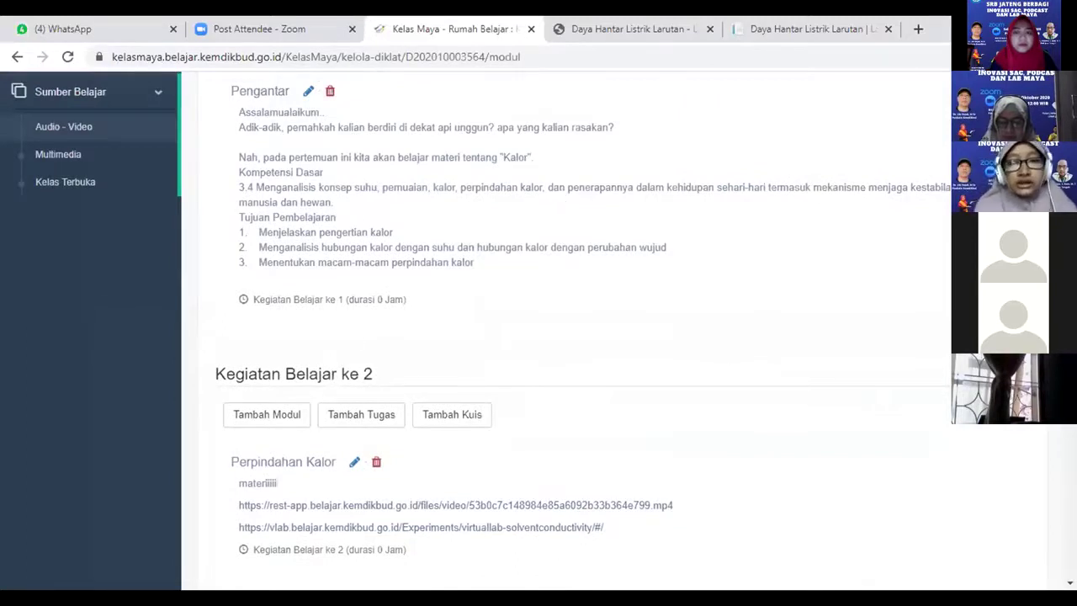
pyautogui.scroll(-2, 271, 353)
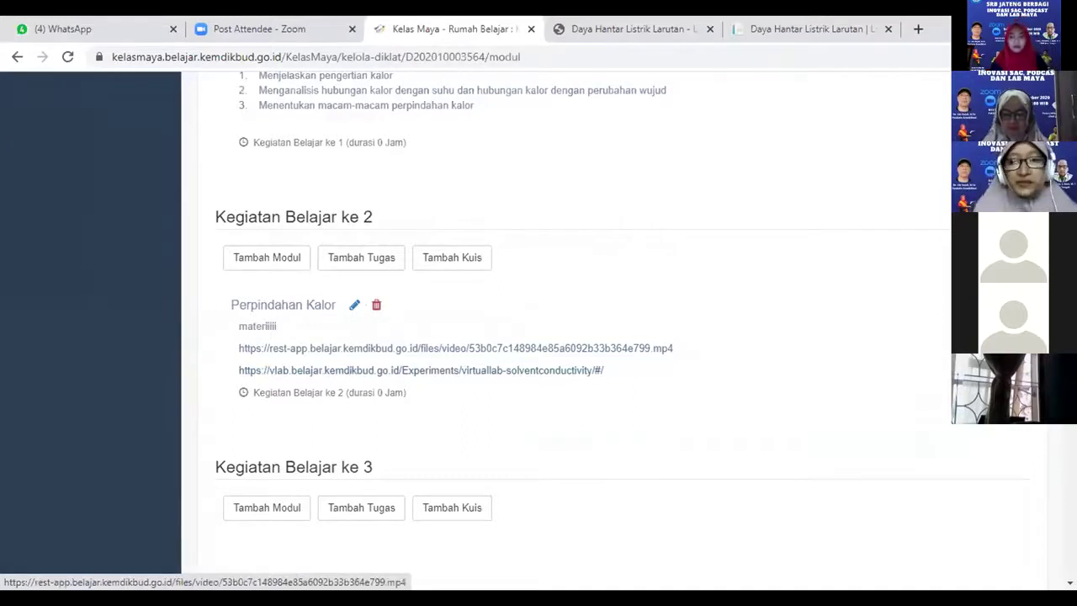
pyautogui.scroll(5, 440, 243)
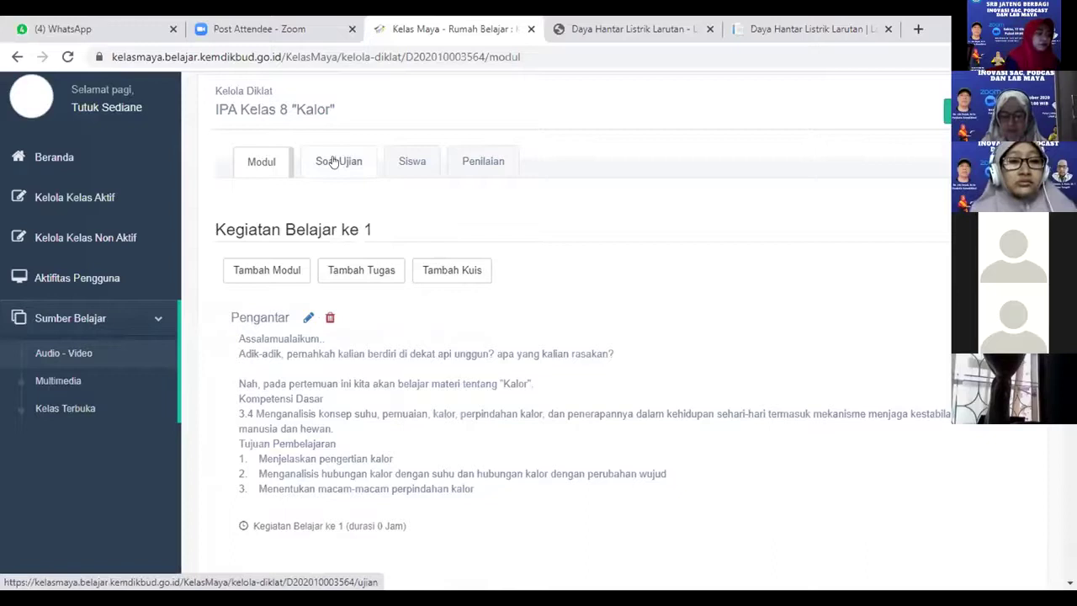
# Open the Soal Ujian page of the Kalor class, showing an empty Bank Soal
pyautogui.click(337, 162)
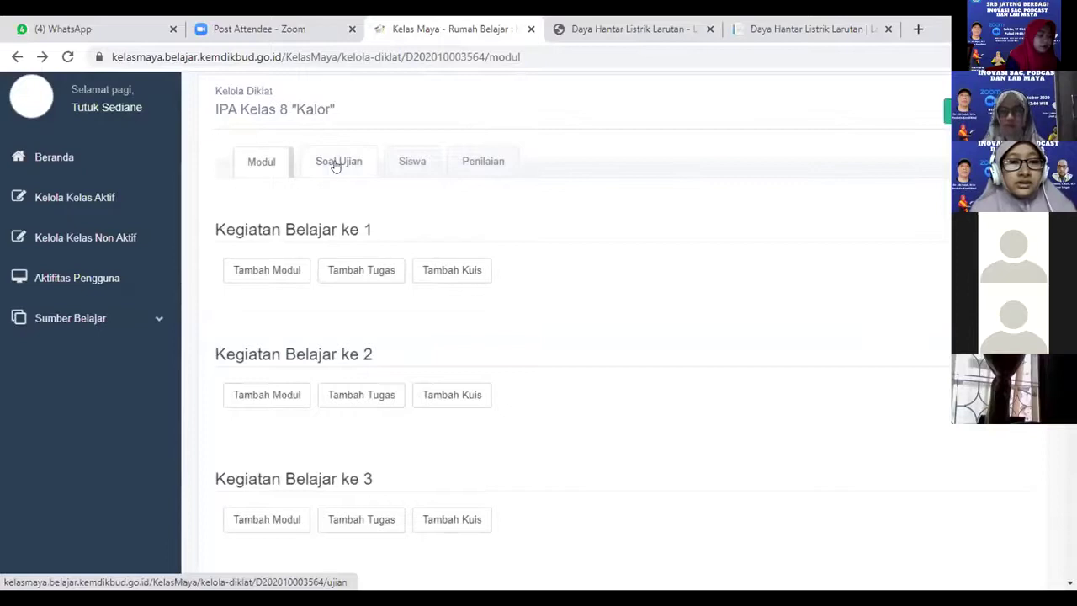
pyautogui.click(337, 163)
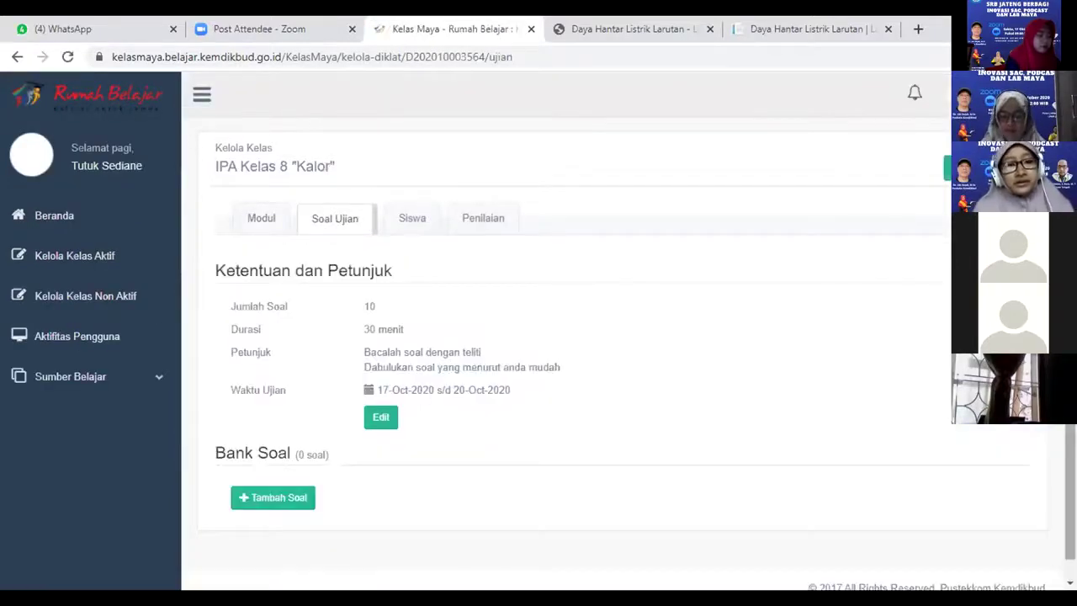
pyautogui.scroll(-1, 476, 163)
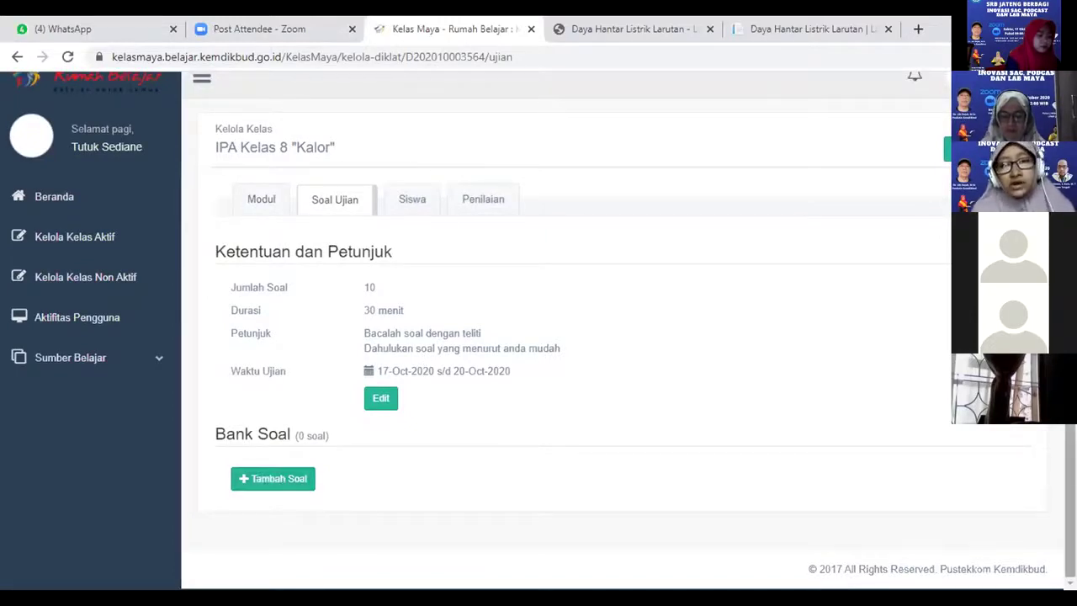
# Start a new question via Tambah Soal and add an extra answer option to the form
pyautogui.click(255, 480)
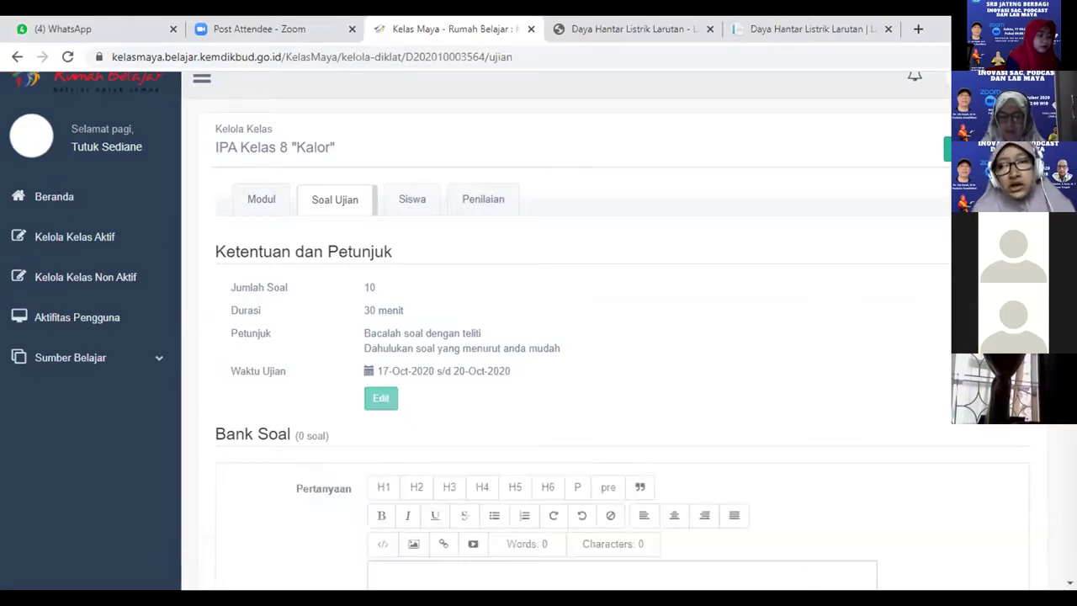
pyautogui.scroll(-3, 566, 337)
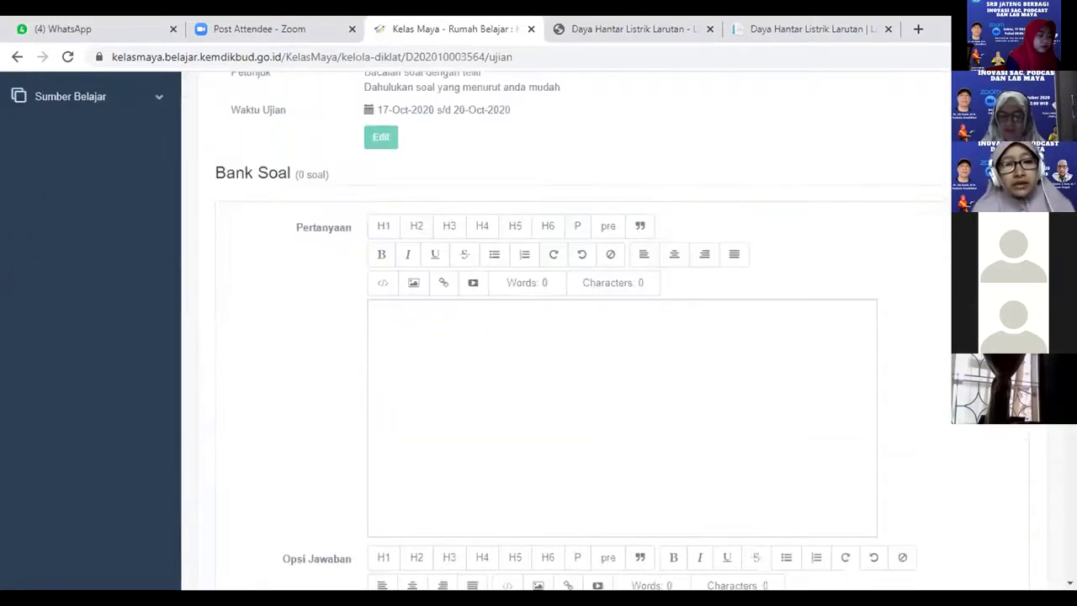
pyautogui.scroll(-1, 526, 261)
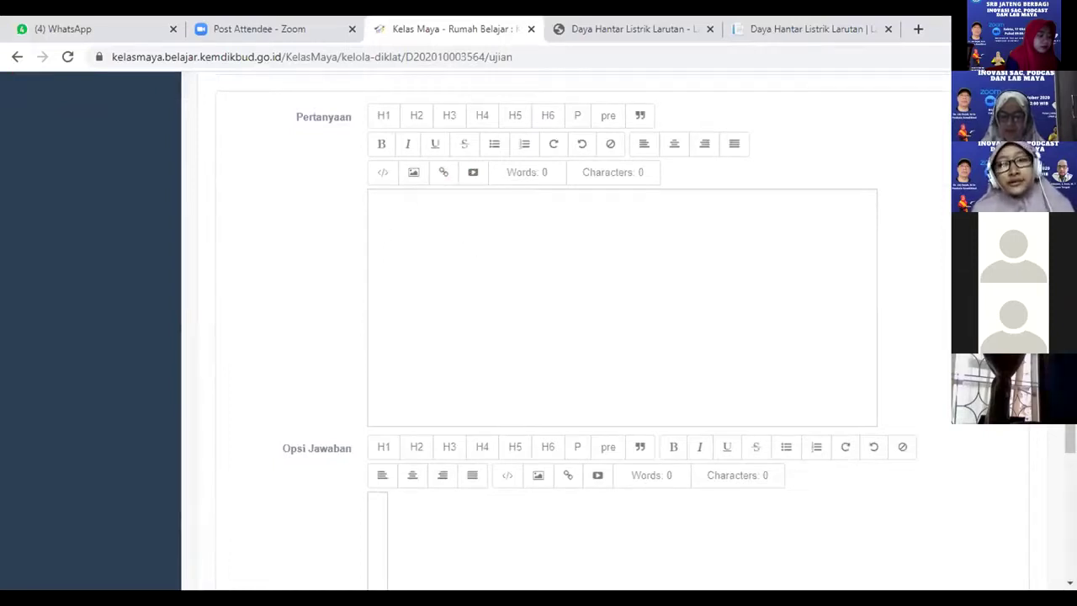
pyautogui.scroll(-1, 345, 340)
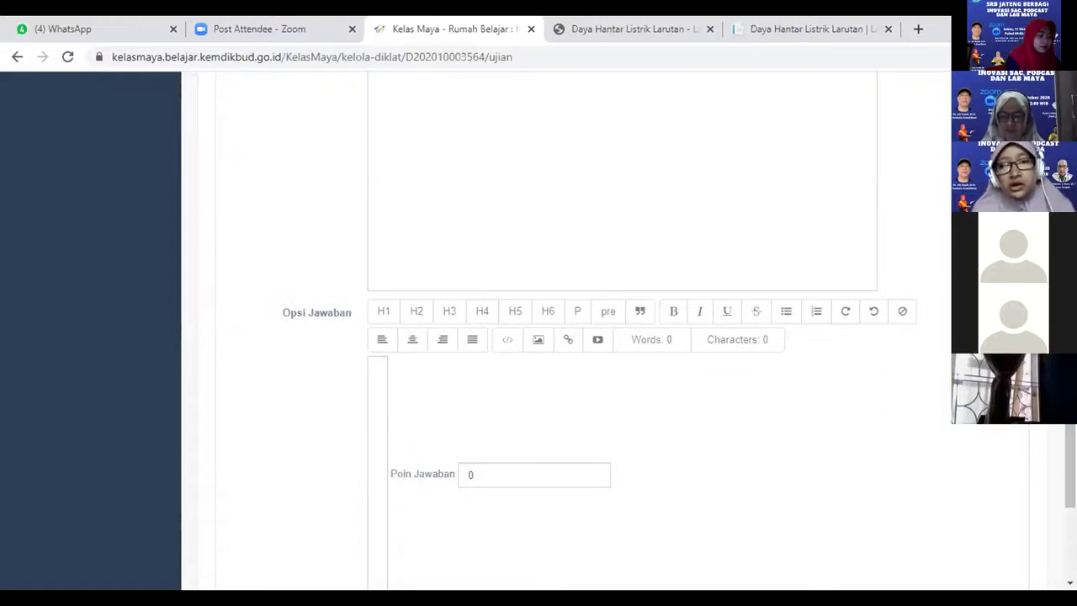
pyautogui.scroll(-2, 421, 434)
pyautogui.click(409, 439)
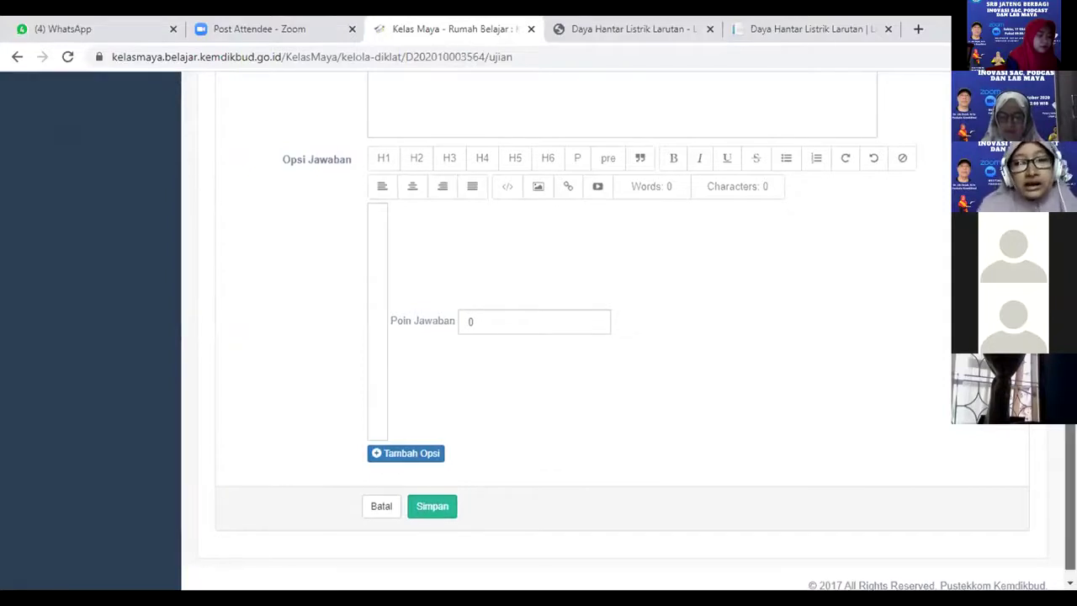
pyautogui.scroll(3, 623, 328)
pyautogui.scroll(4, 766, 163)
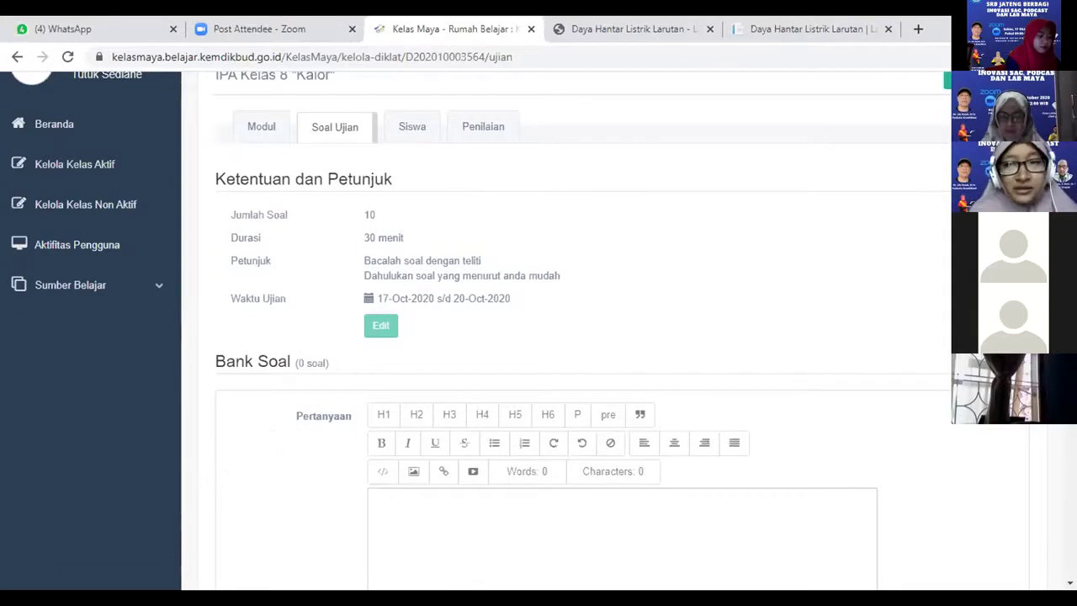
pyautogui.scroll(1, 564, 336)
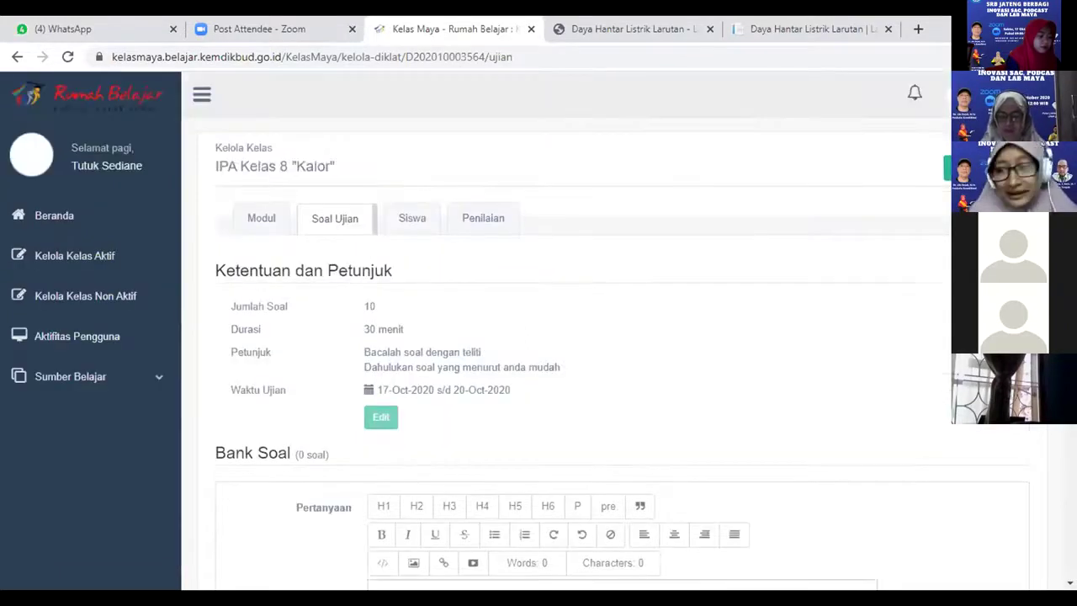